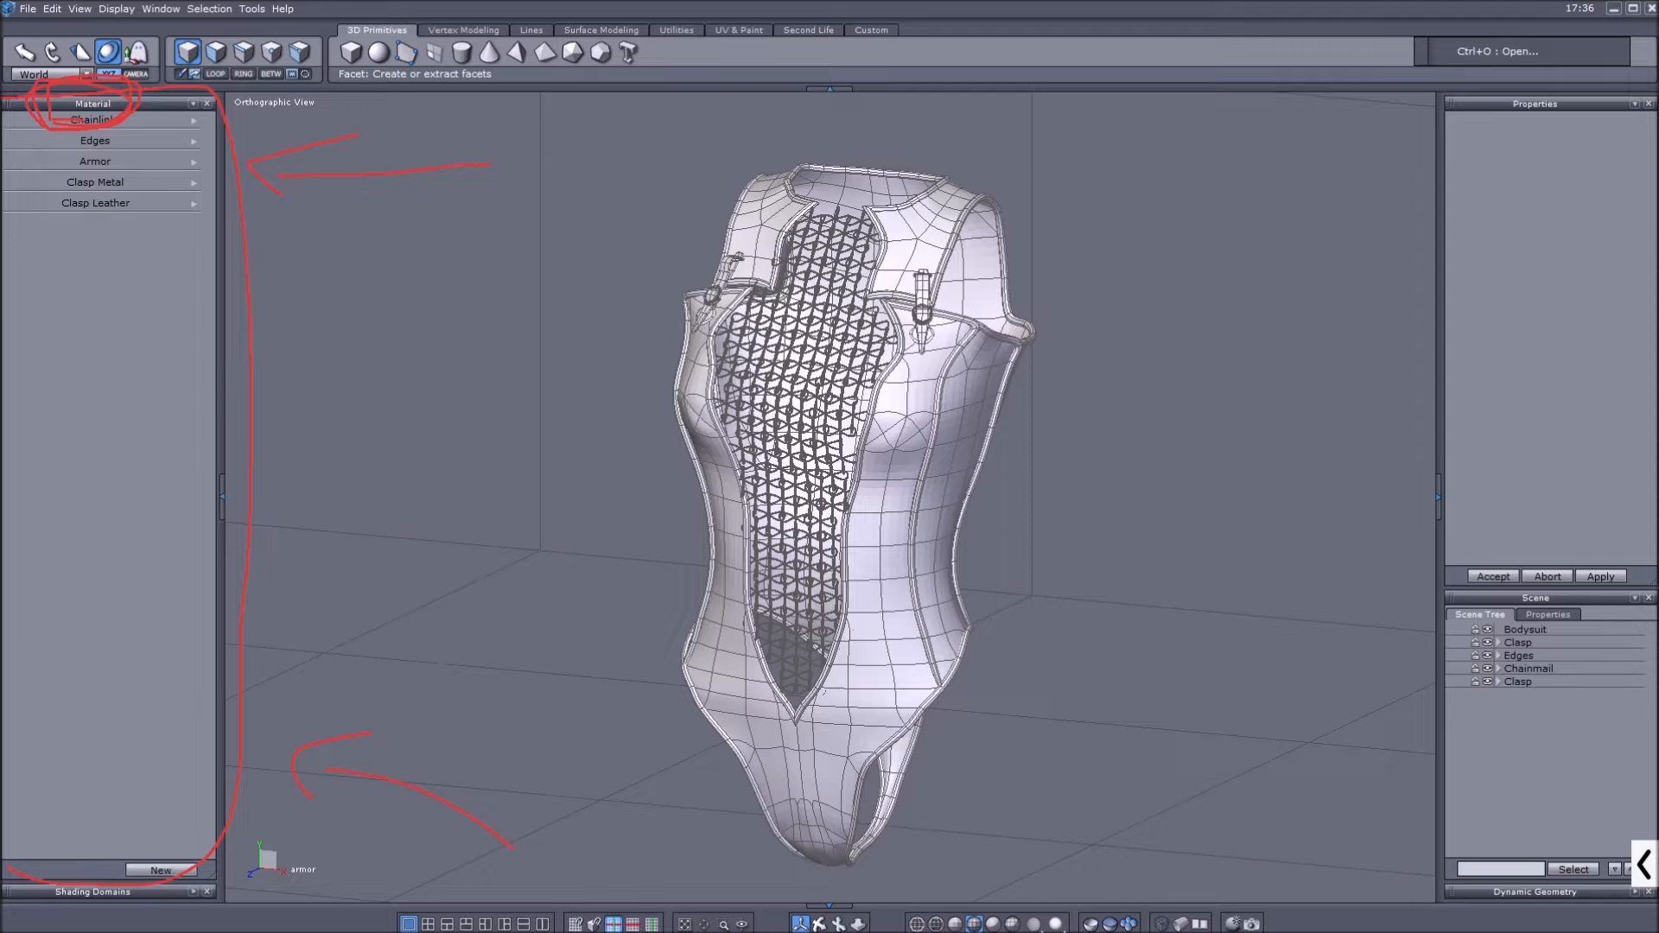
Switch to IrfanView to view the finished armor render armor_01_fin.png, and close the image.
{"action": "key", "text": "alt+Tab"}
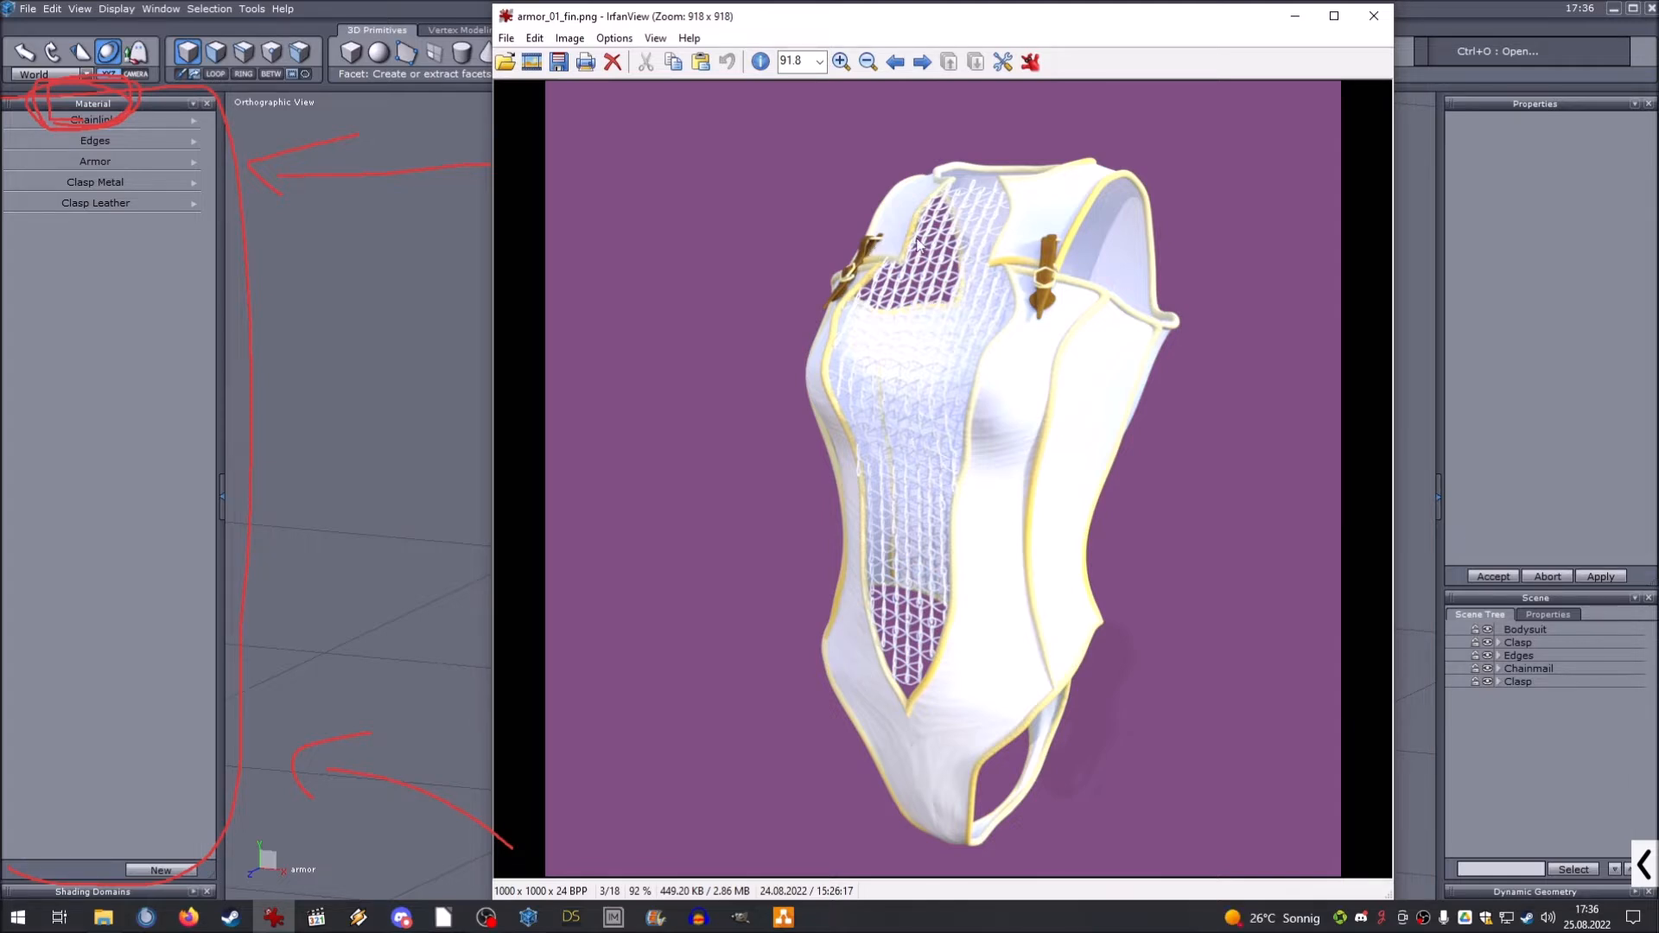
{"action": "left_click", "coordinate": [1374, 17]}
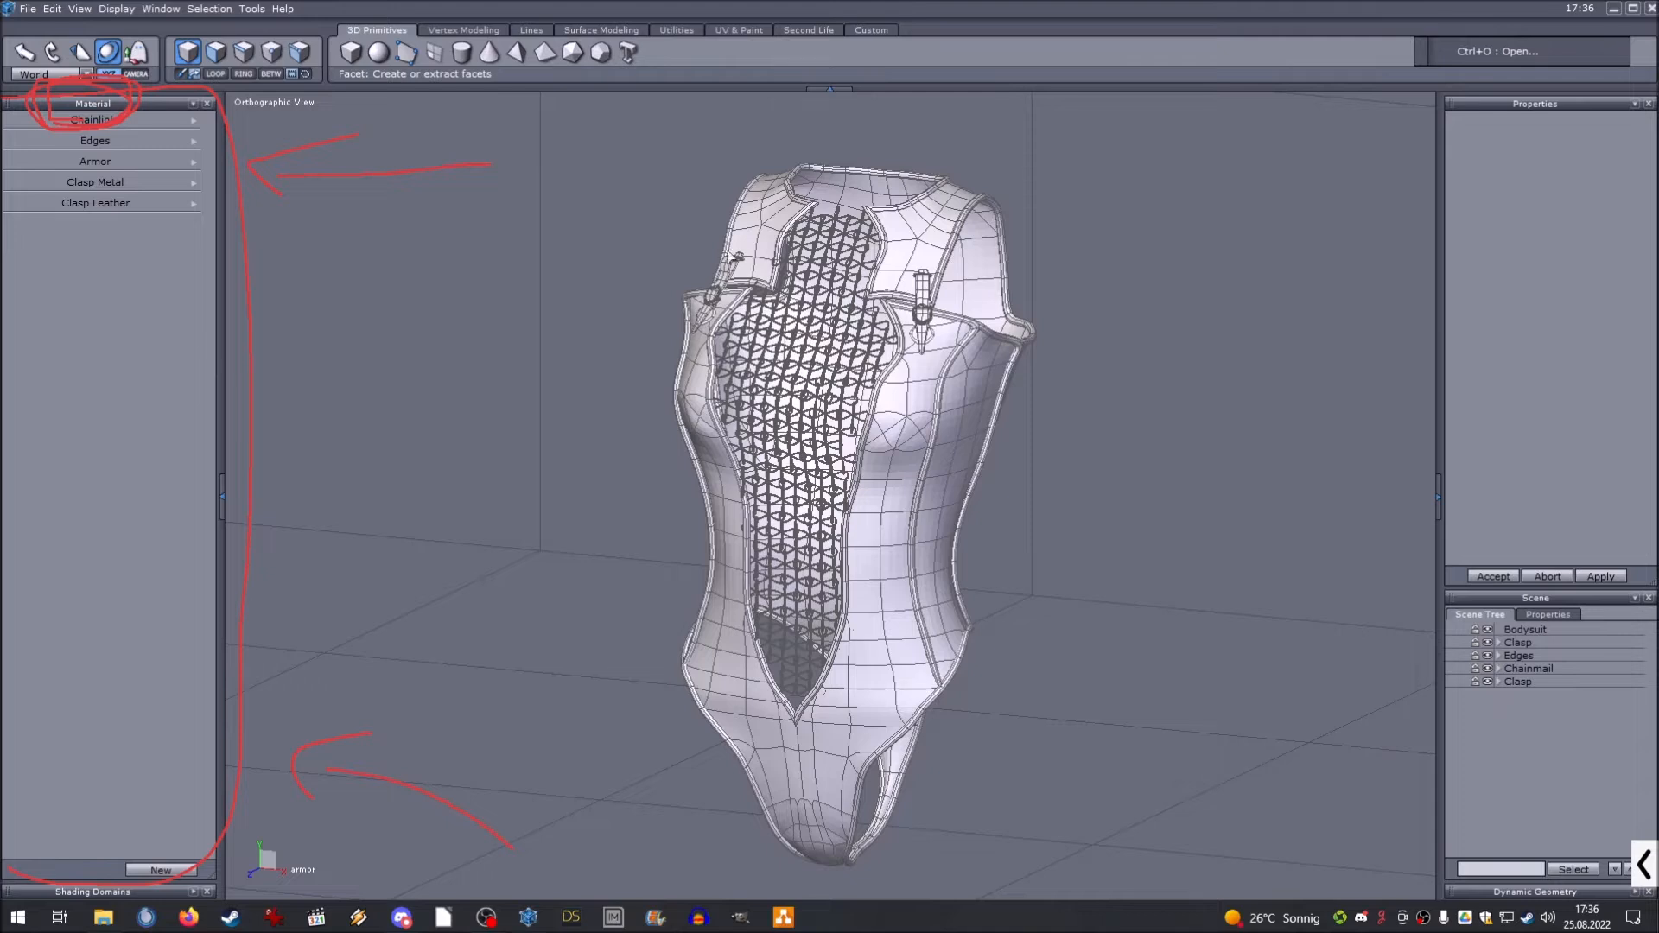
Try to move the Bodysuit object sideways away from the other armor parts, and undo the move.
{"action": "left_click", "coordinate": [1523, 634]}
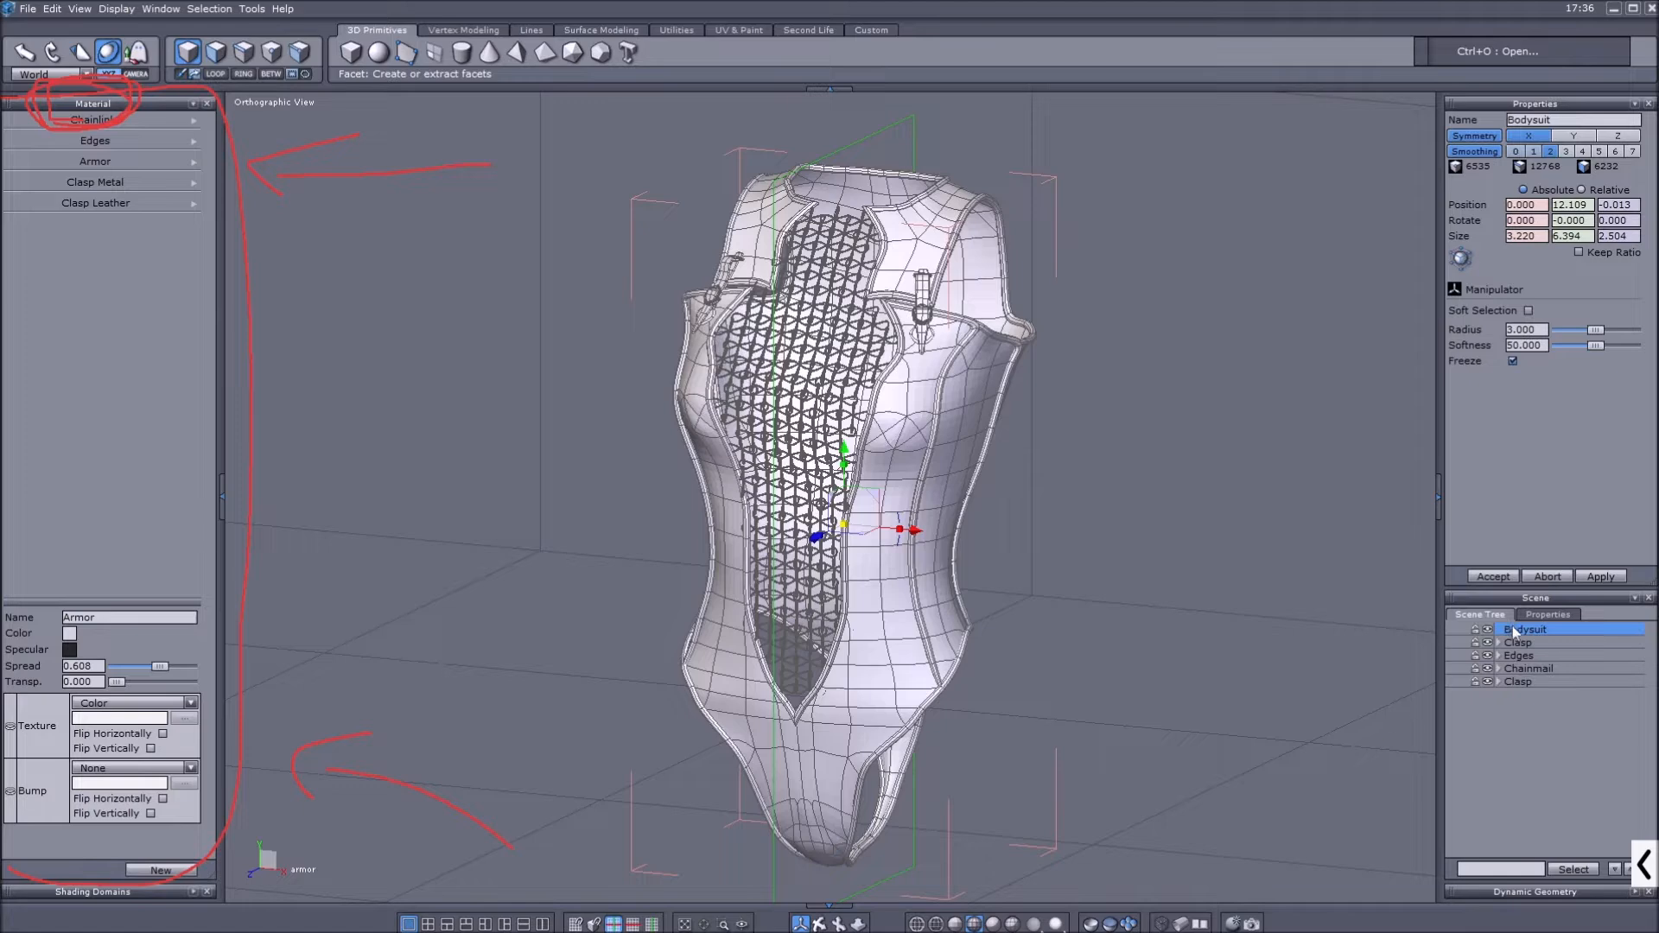
{"action": "left_click_drag", "start_coordinate": [916, 529], "coordinate": [437, 490]}
{"action": "key", "text": "ctrl+z"}
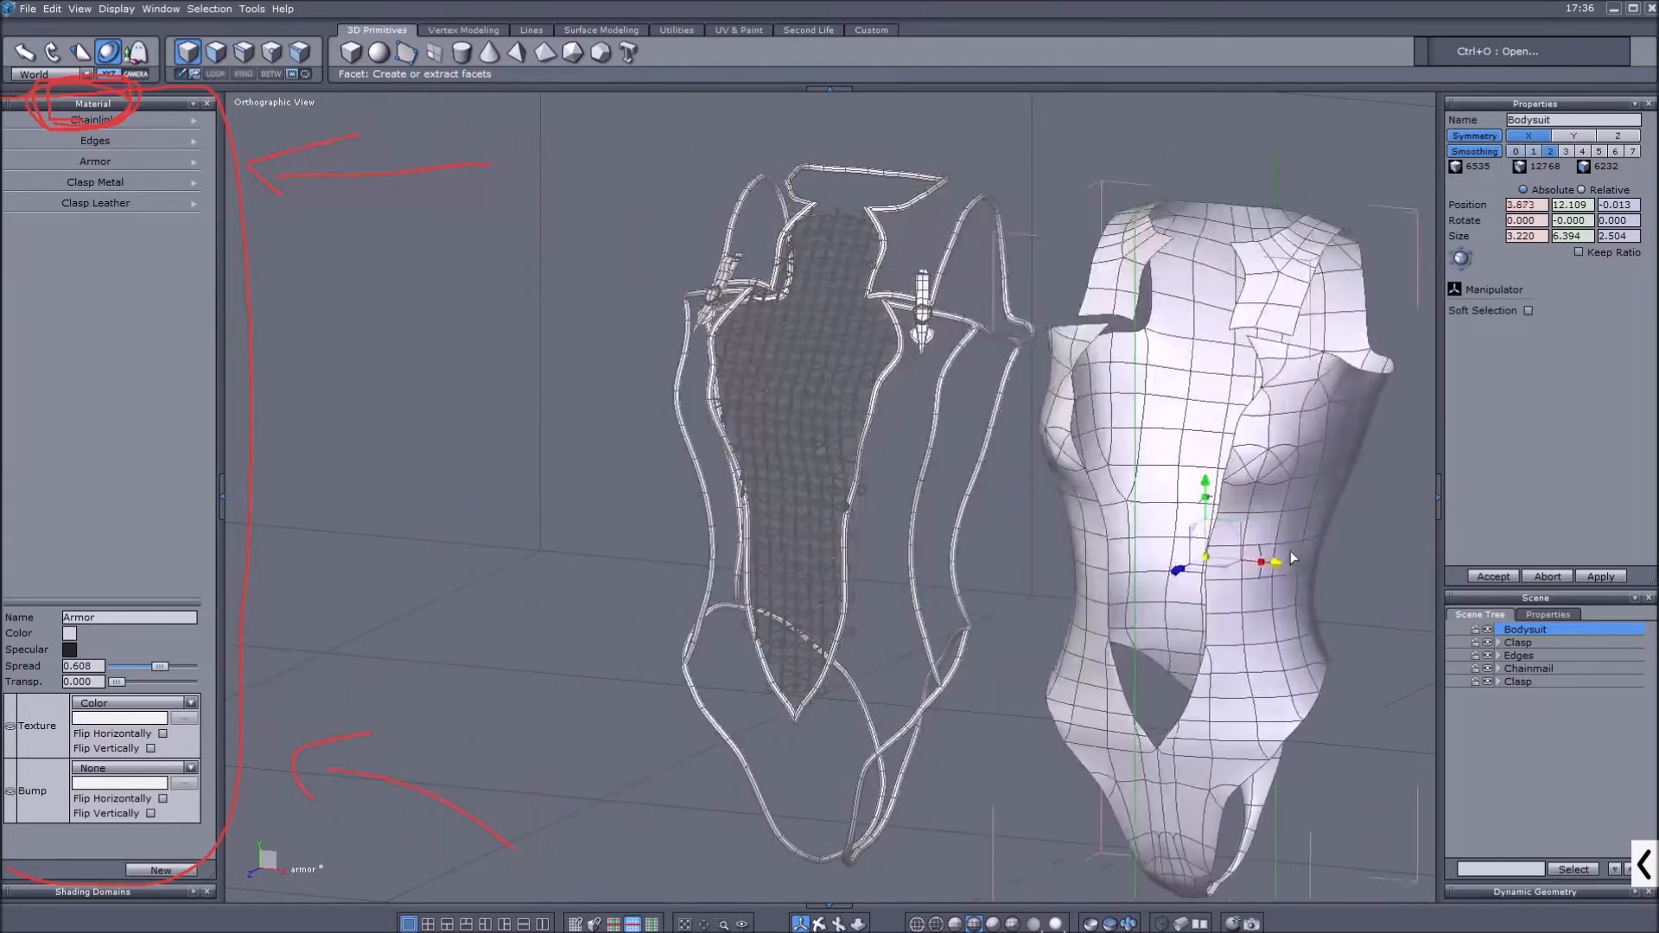
{"action": "key", "text": "ctrl+z"}
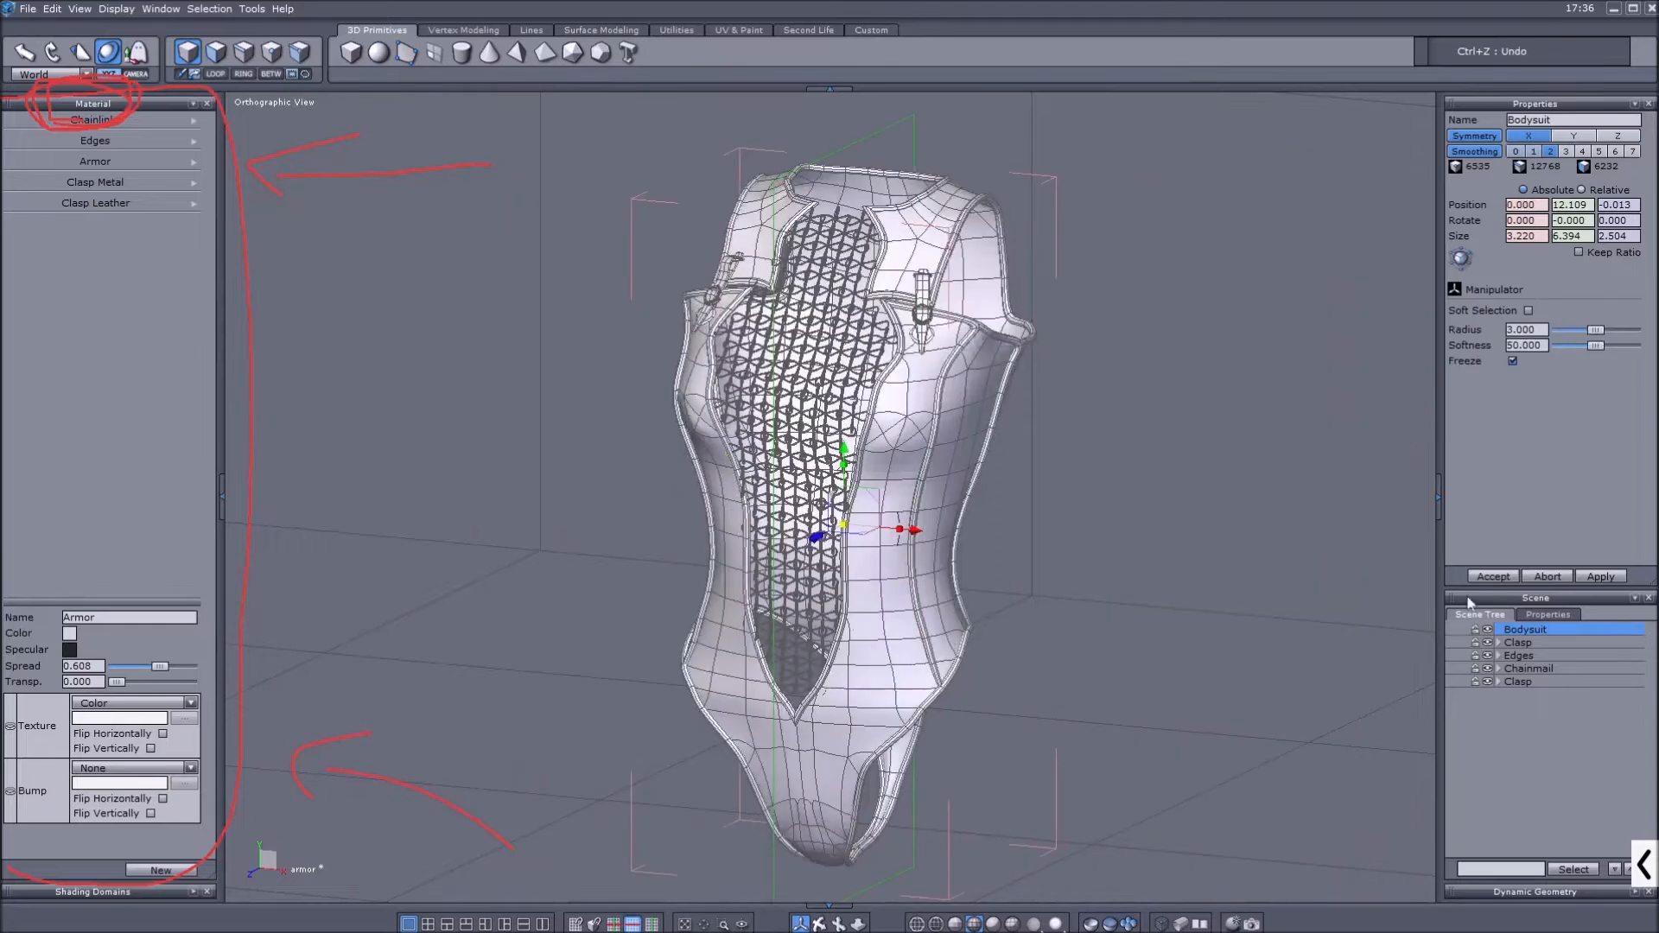
Try to move the Edges object sideways out of the armor, and undo the move.
{"action": "left_click", "coordinate": [1521, 654]}
{"action": "left_click_drag", "start_coordinate": [911, 529], "coordinate": [1294, 580]}
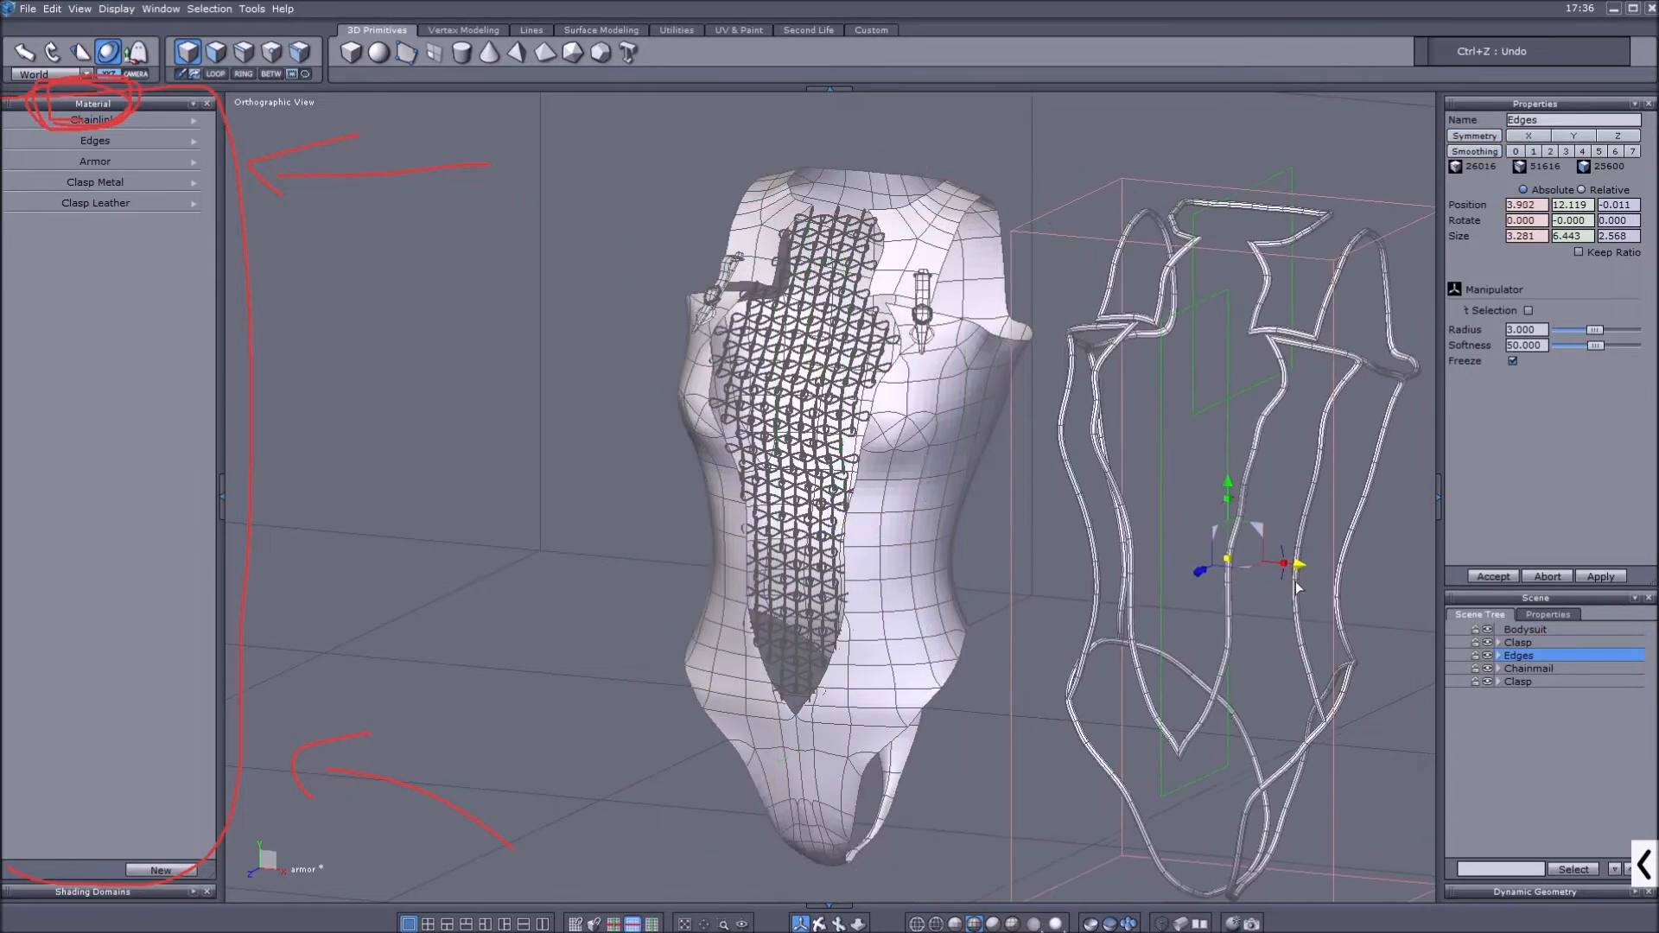
{"action": "key", "text": "ctrl+z"}
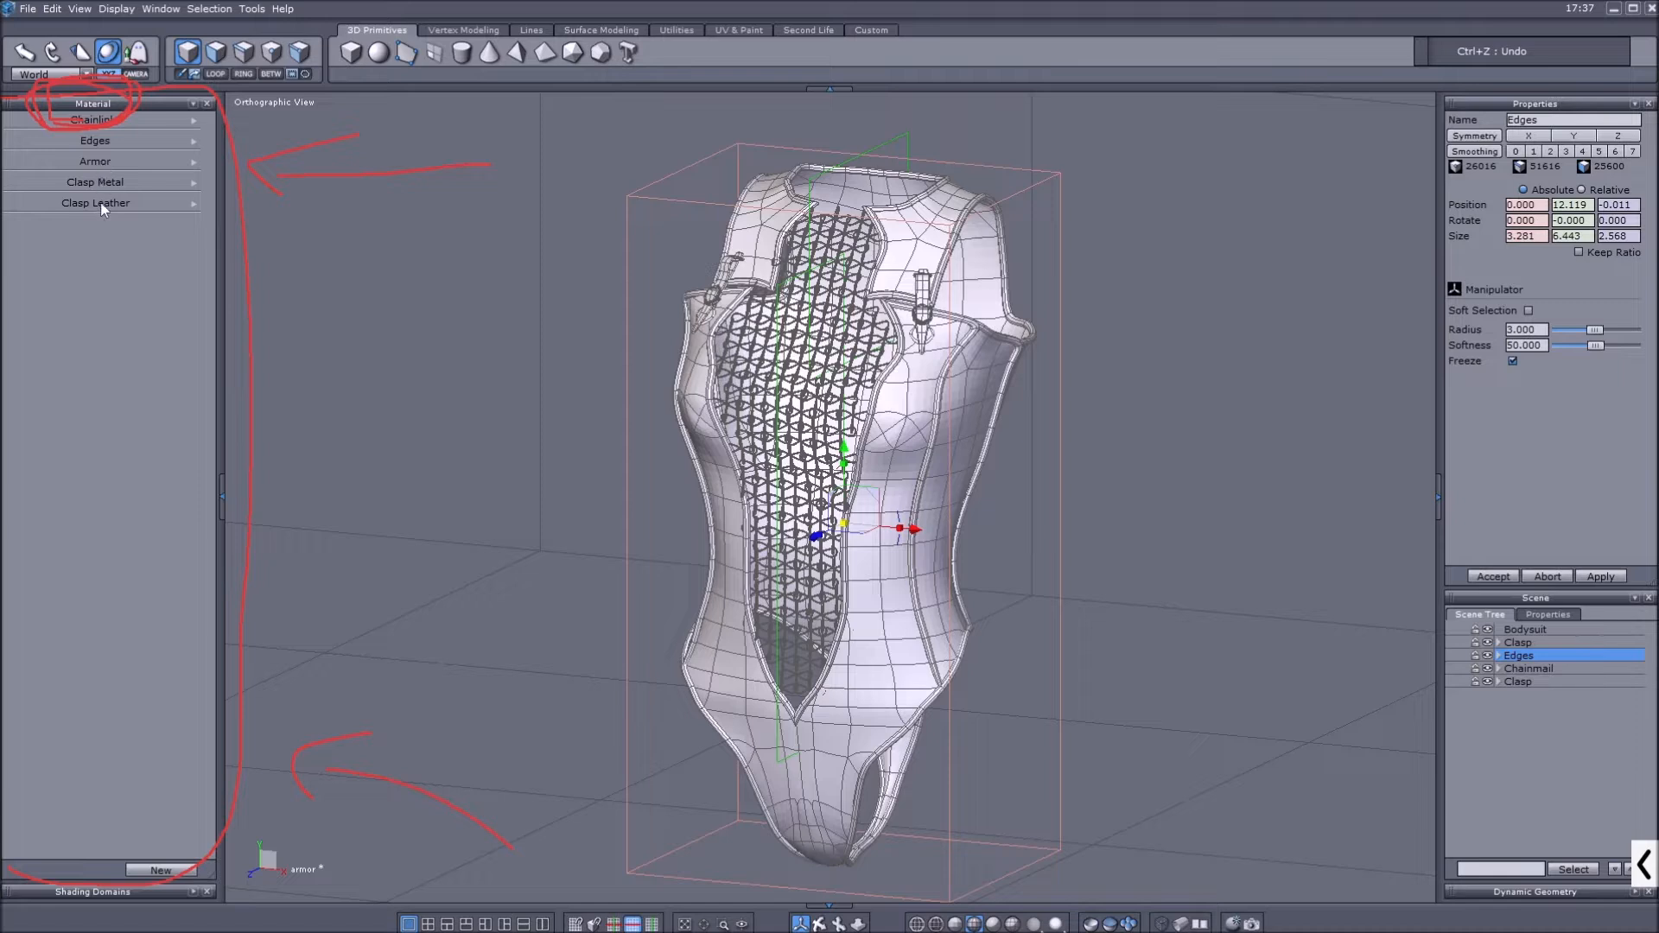
Try to move the last Clasp object in the scene sideways along X, and undo the move.
{"action": "left_click", "coordinate": [1534, 682]}
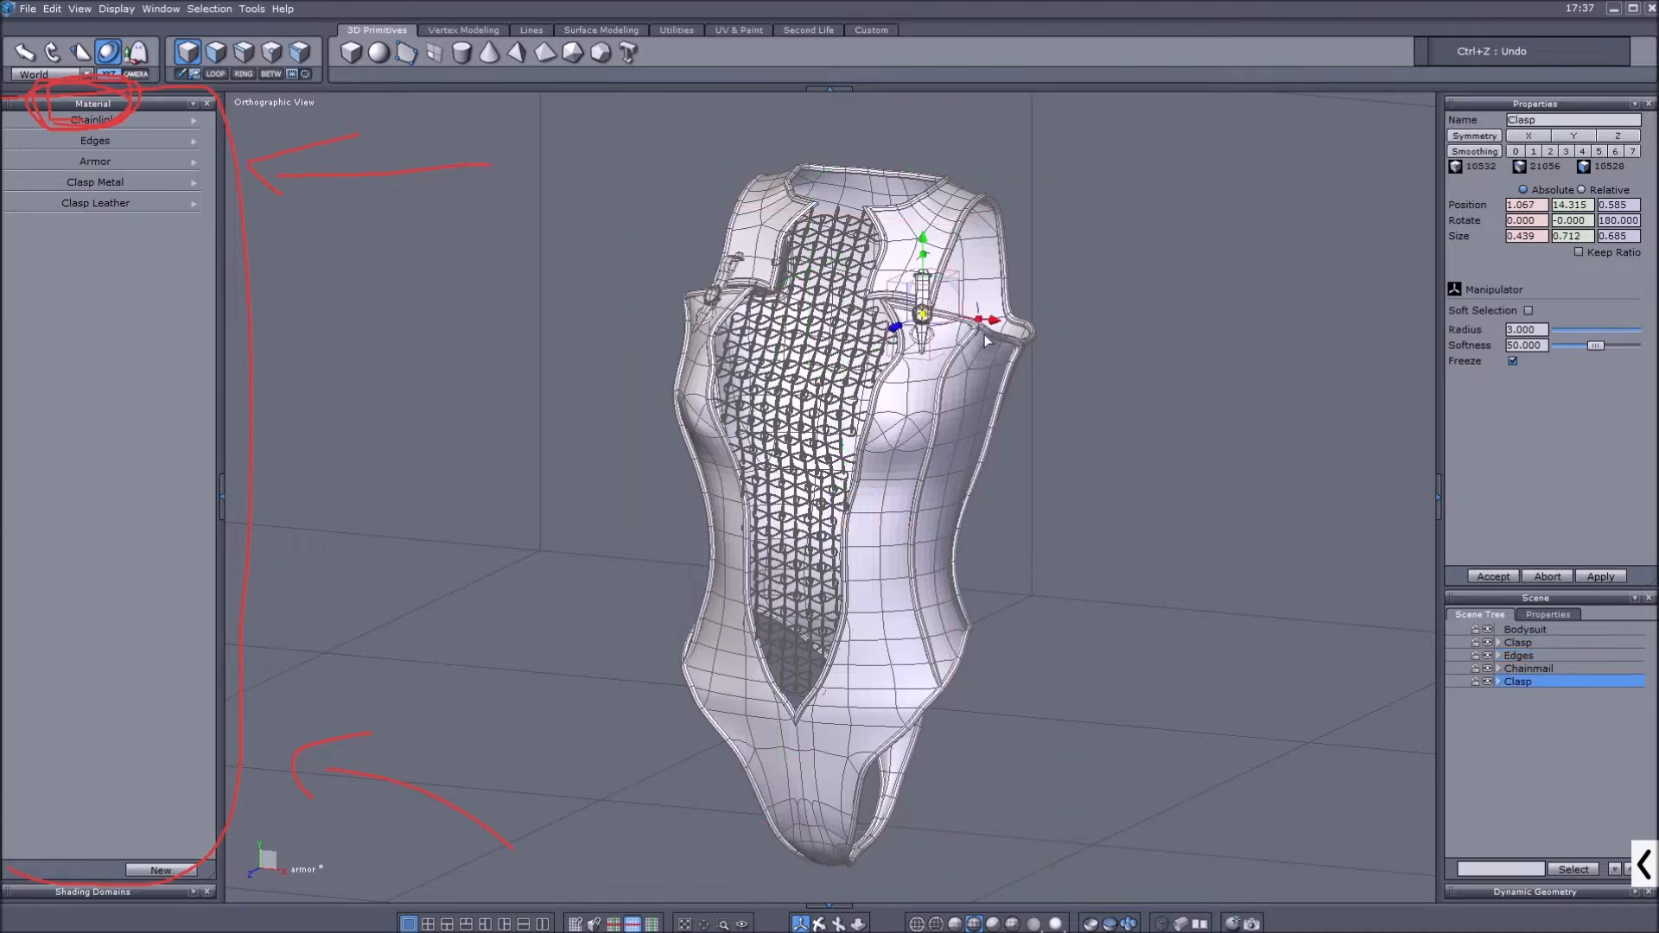
{"action": "left_click_drag", "start_coordinate": [990, 333], "coordinate": [1201, 368]}
{"action": "key", "text": "ctrl+z"}
Bring up the finished armor render in IrfanView once more, and close it to return to the model.
{"action": "key", "text": "alt+Tab"}
{"action": "left_click_drag", "start_coordinate": [614, 34], "coordinate": [1035, 33]}
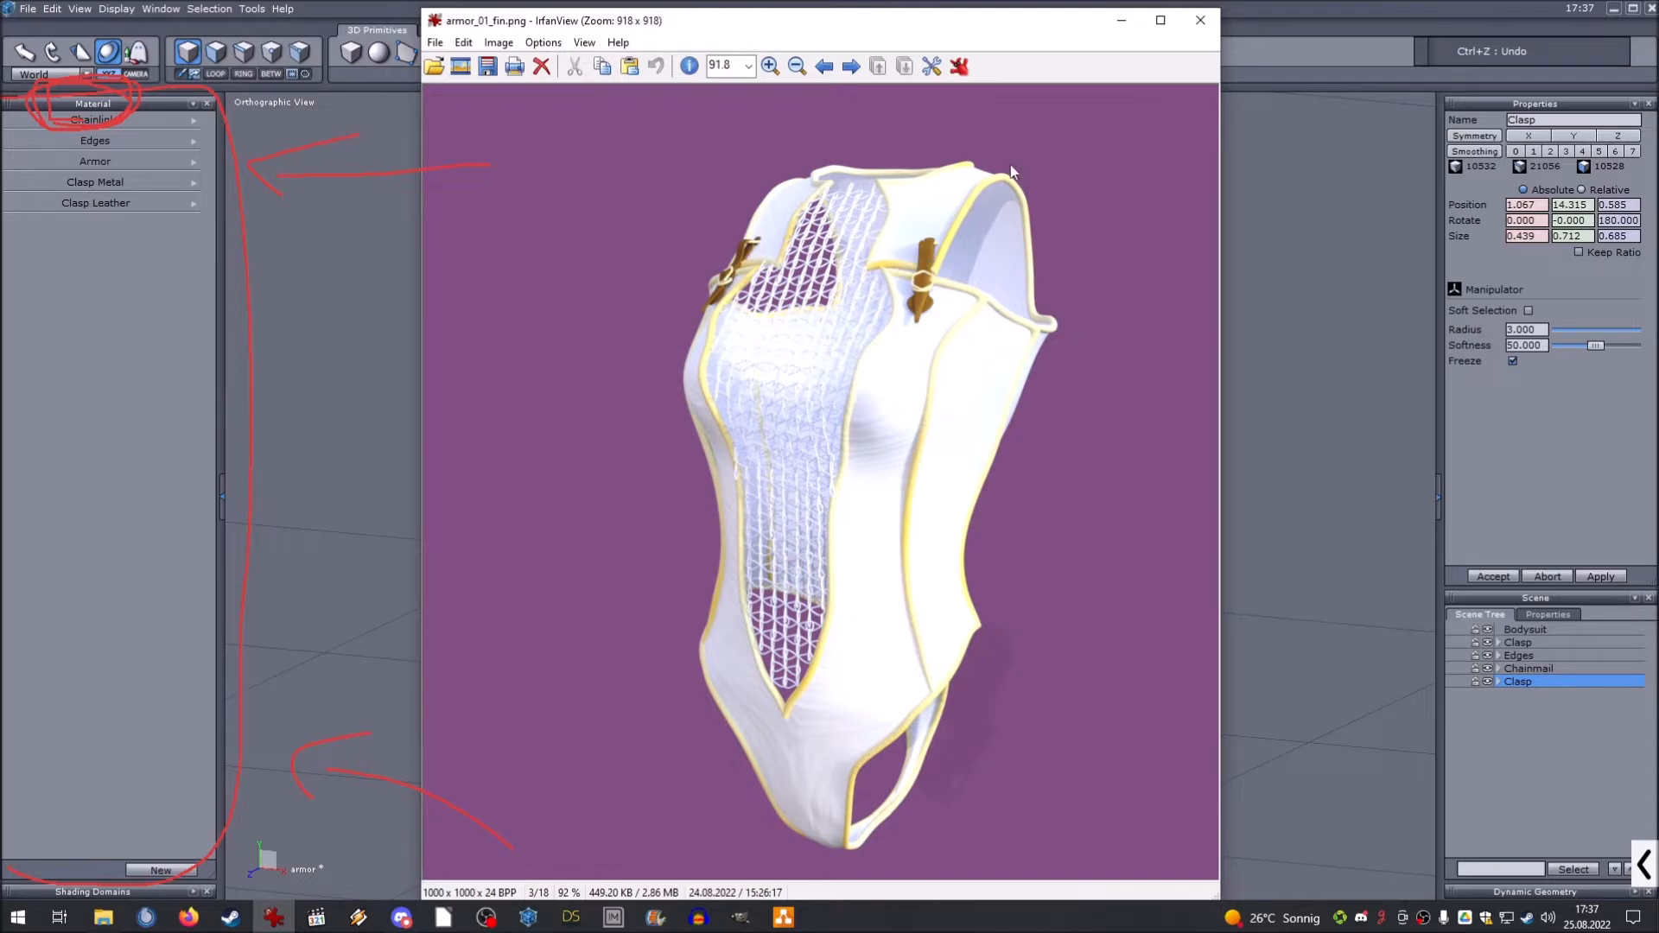
{"action": "left_click", "coordinate": [1201, 20]}
{"action": "left_click", "coordinate": [1075, 325]}
Select the Bodysuit object and show its layout in the UV View.
{"action": "left_click", "coordinate": [1558, 630]}
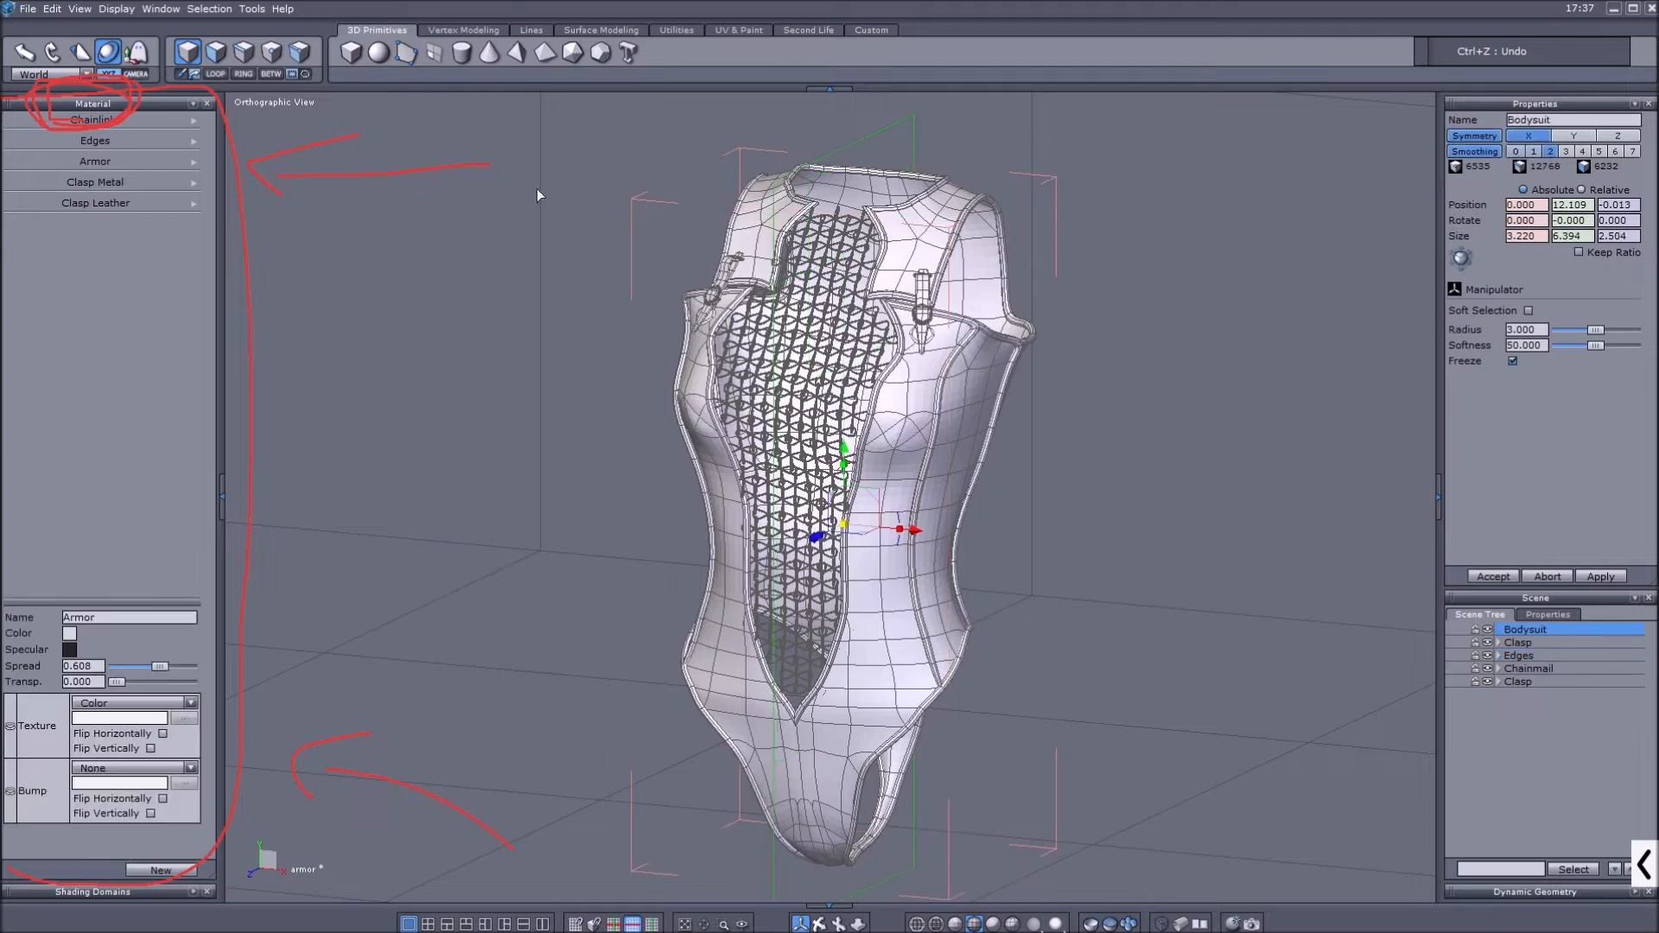
{"action": "left_click", "coordinate": [277, 102]}
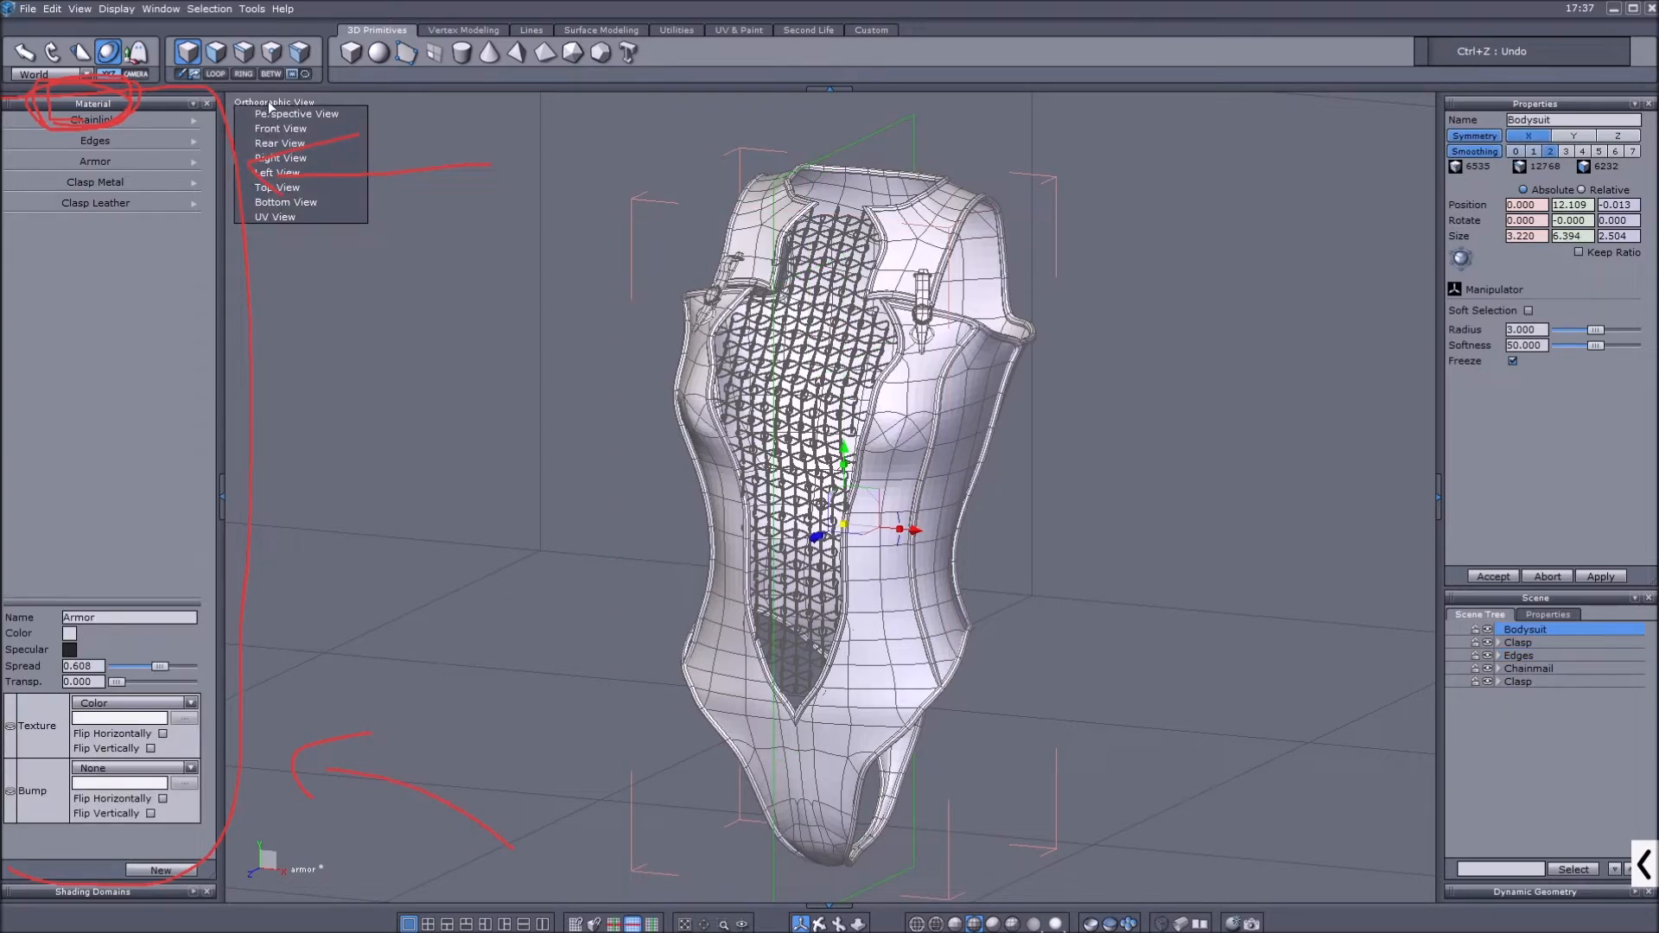
{"action": "left_click", "coordinate": [293, 216]}
{"action": "scroll", "coordinate": [821, 546], "scroll_direction": "up", "scroll_amount": 4}
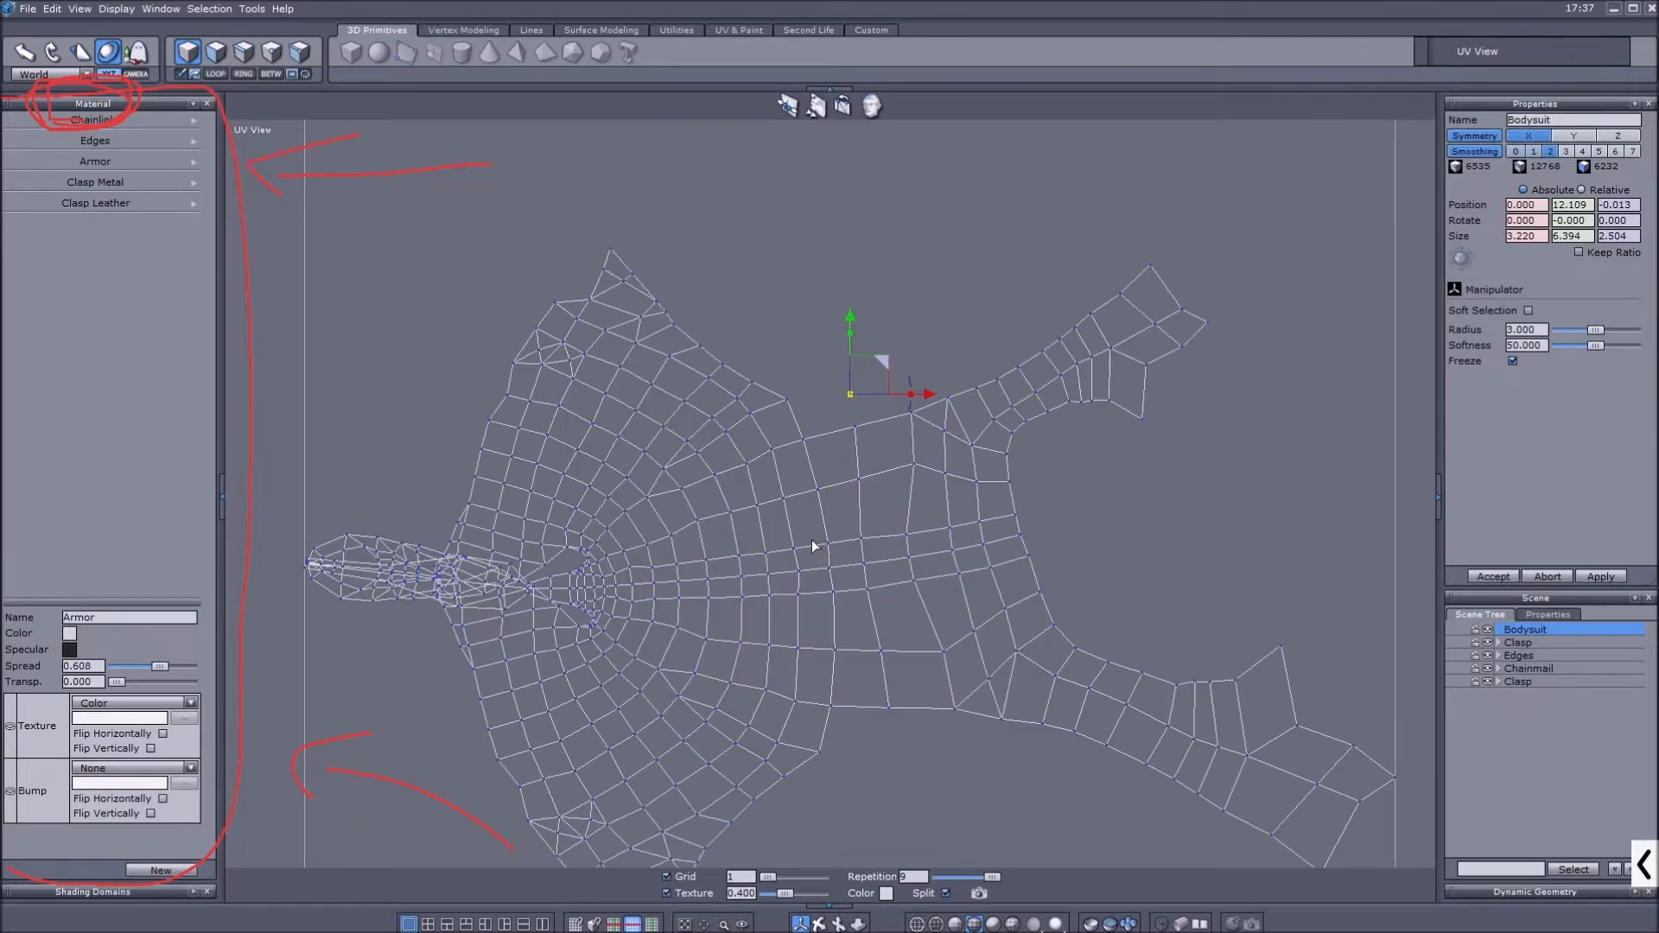
{"action": "scroll", "coordinate": [1115, 304], "scroll_direction": "down", "scroll_amount": 2}
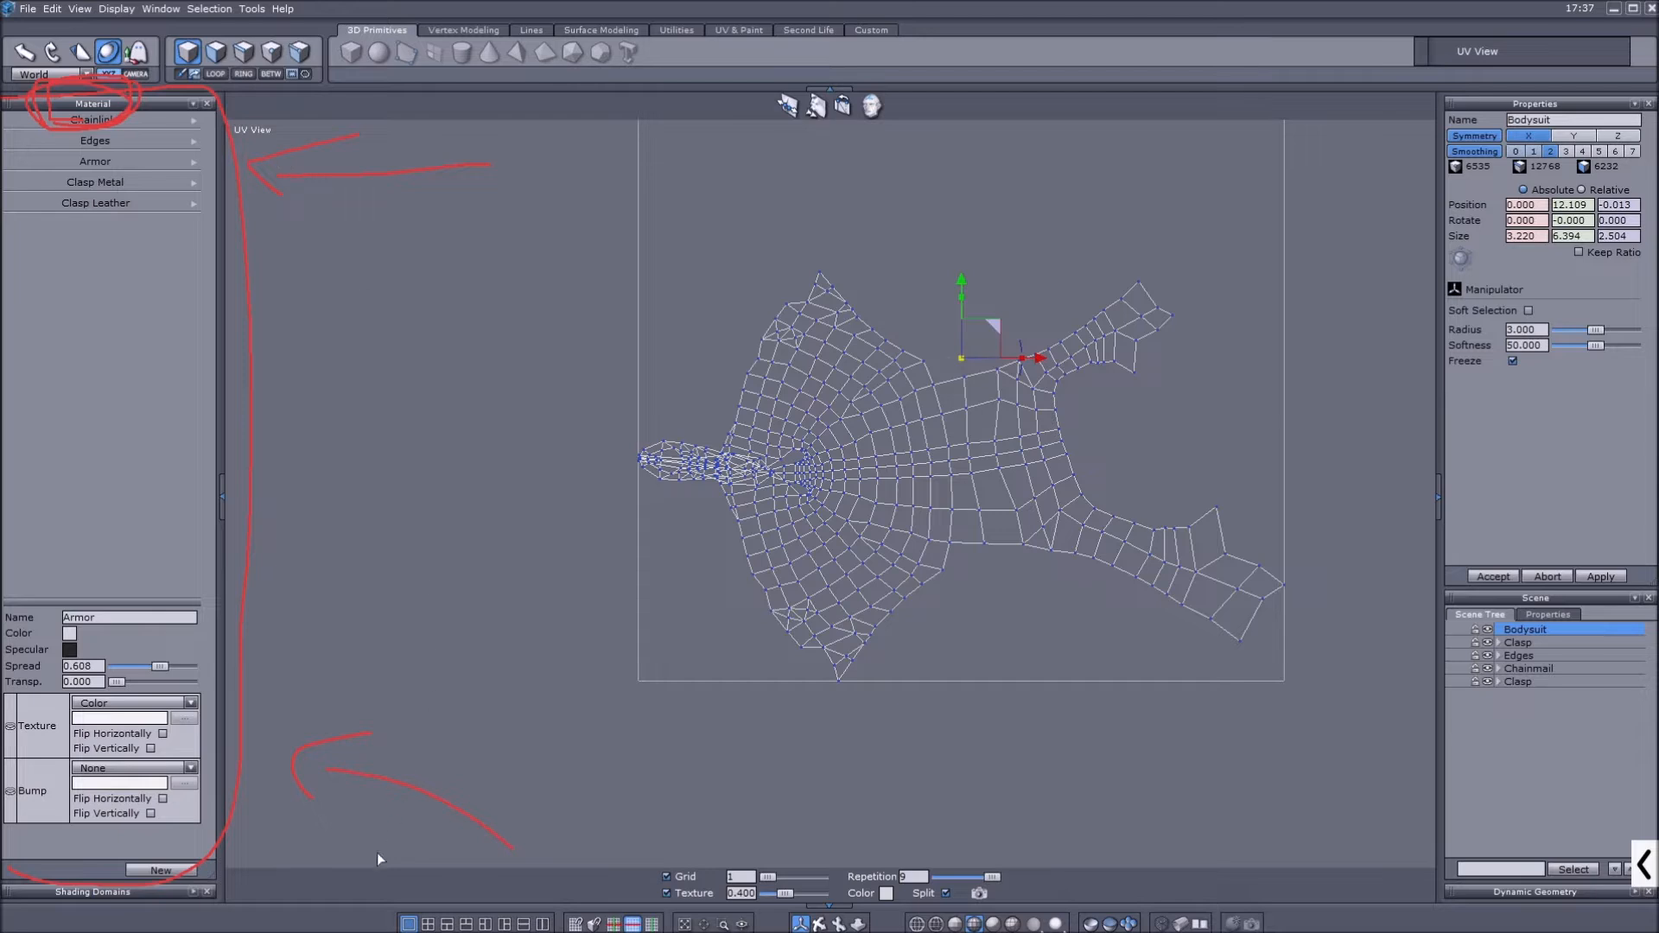
Split the workspace into two side-by-side viewports, with the bodysuit in Perspective View beside the UV View.
{"action": "left_click", "coordinate": [543, 923]}
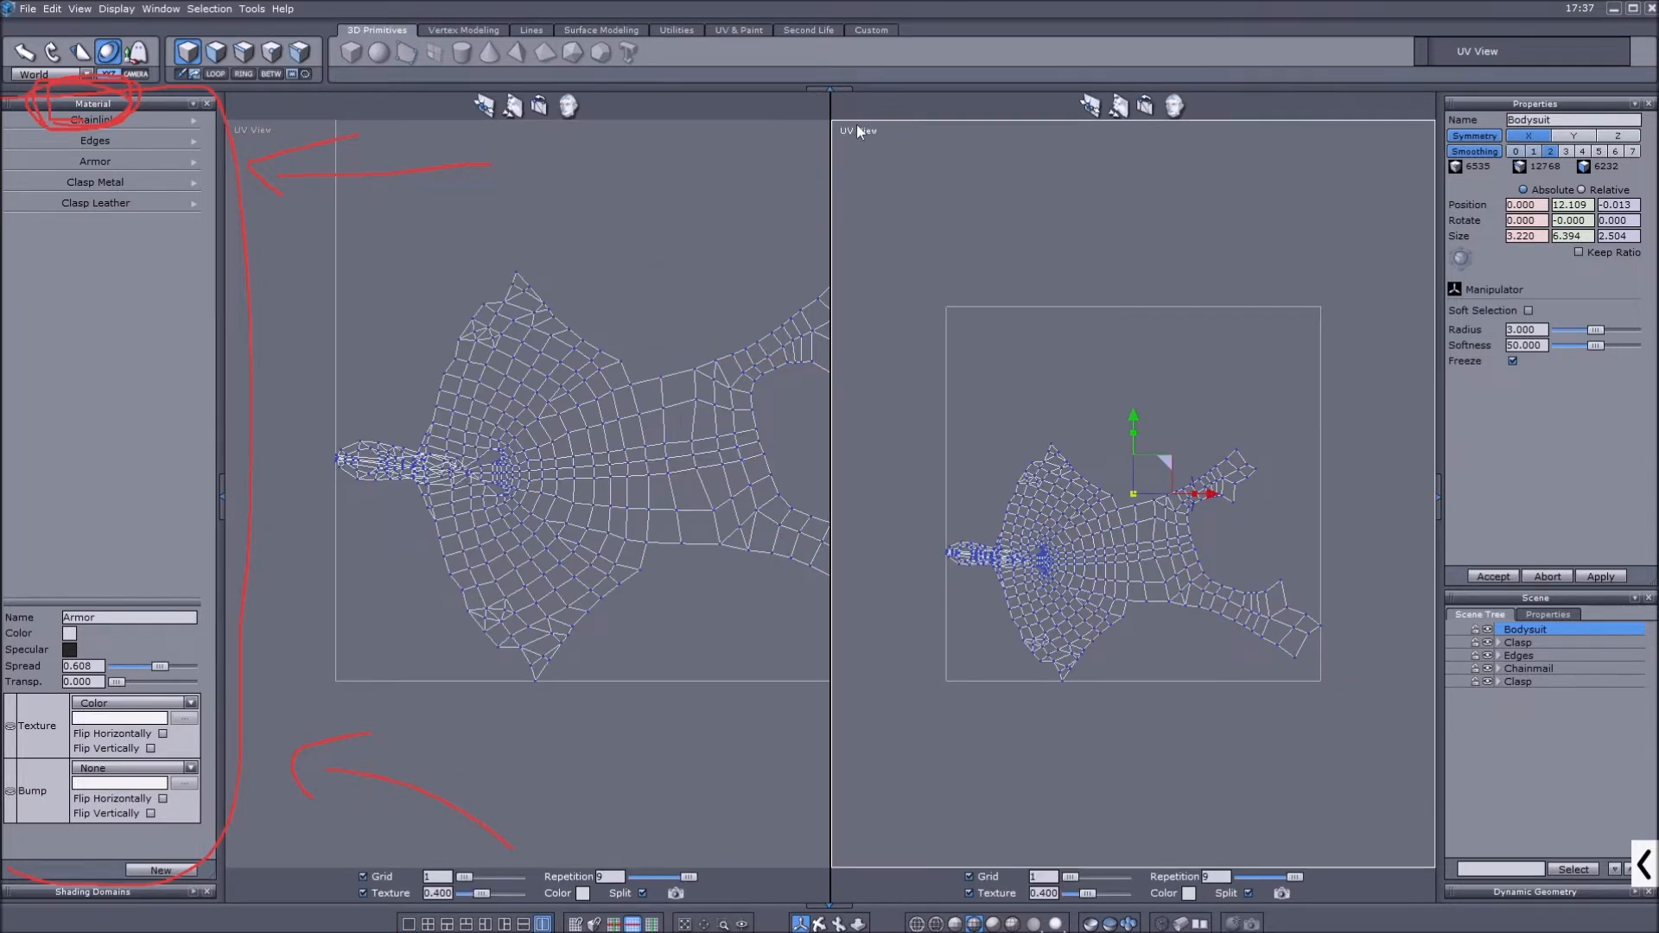
{"action": "left_click", "coordinate": [252, 129]}
{"action": "left_click", "coordinate": [269, 144]}
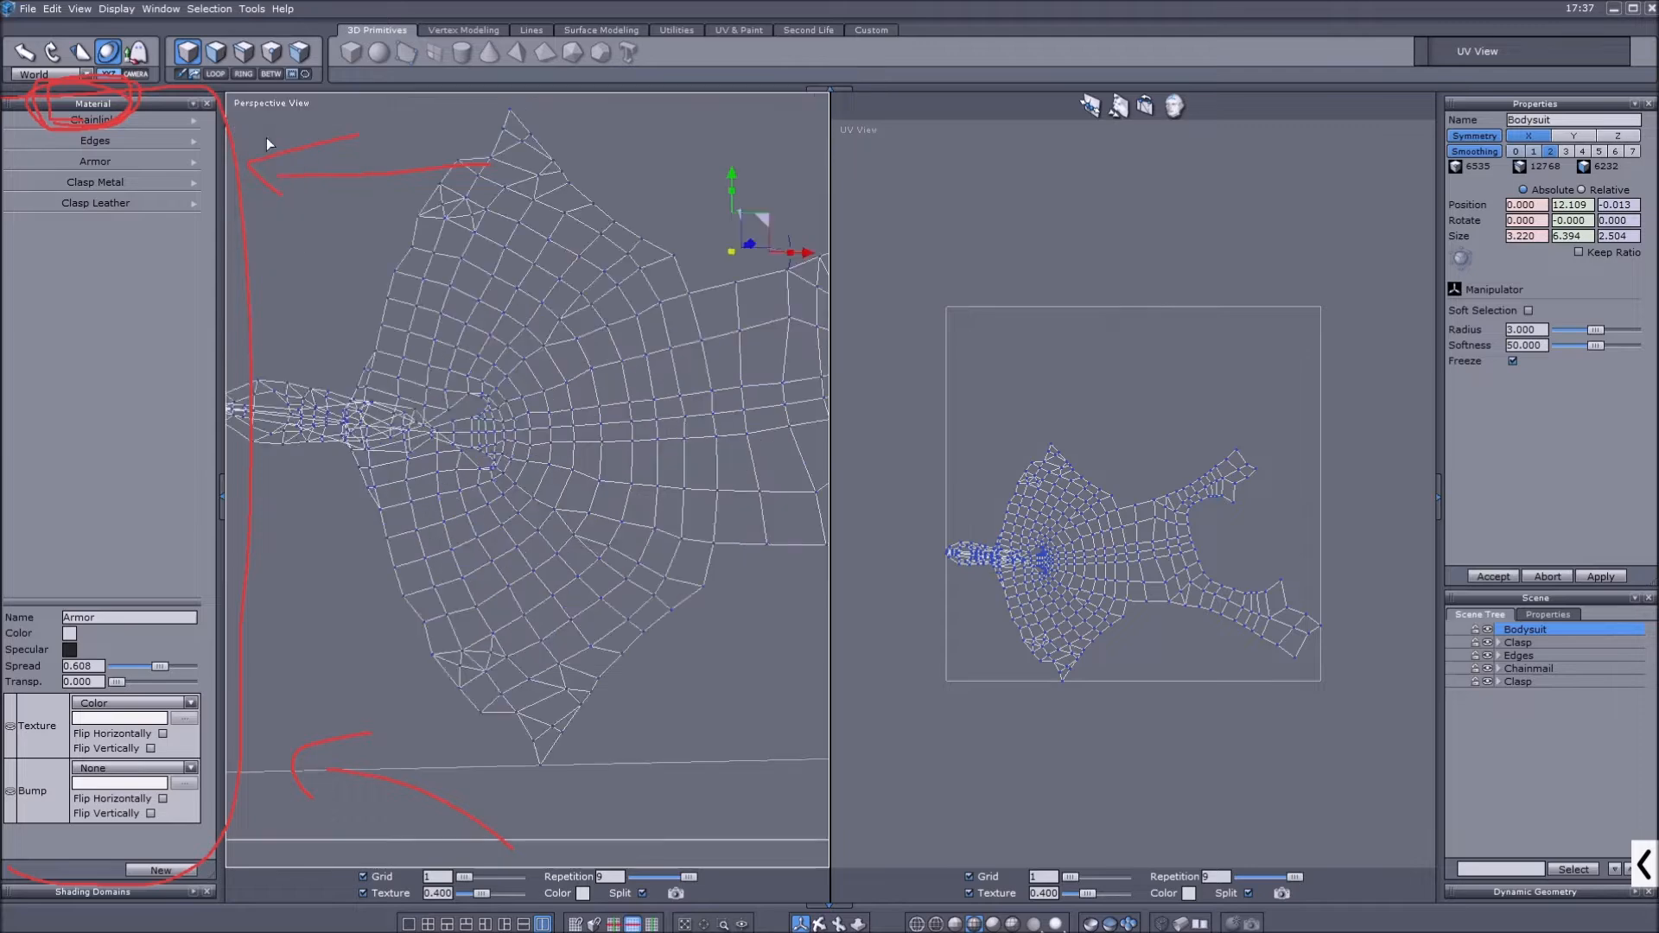
{"action": "left_click", "coordinate": [818, 923]}
{"action": "left_click_drag", "start_coordinate": [619, 677], "coordinate": [661, 445]}
{"action": "left_click", "coordinate": [800, 924]}
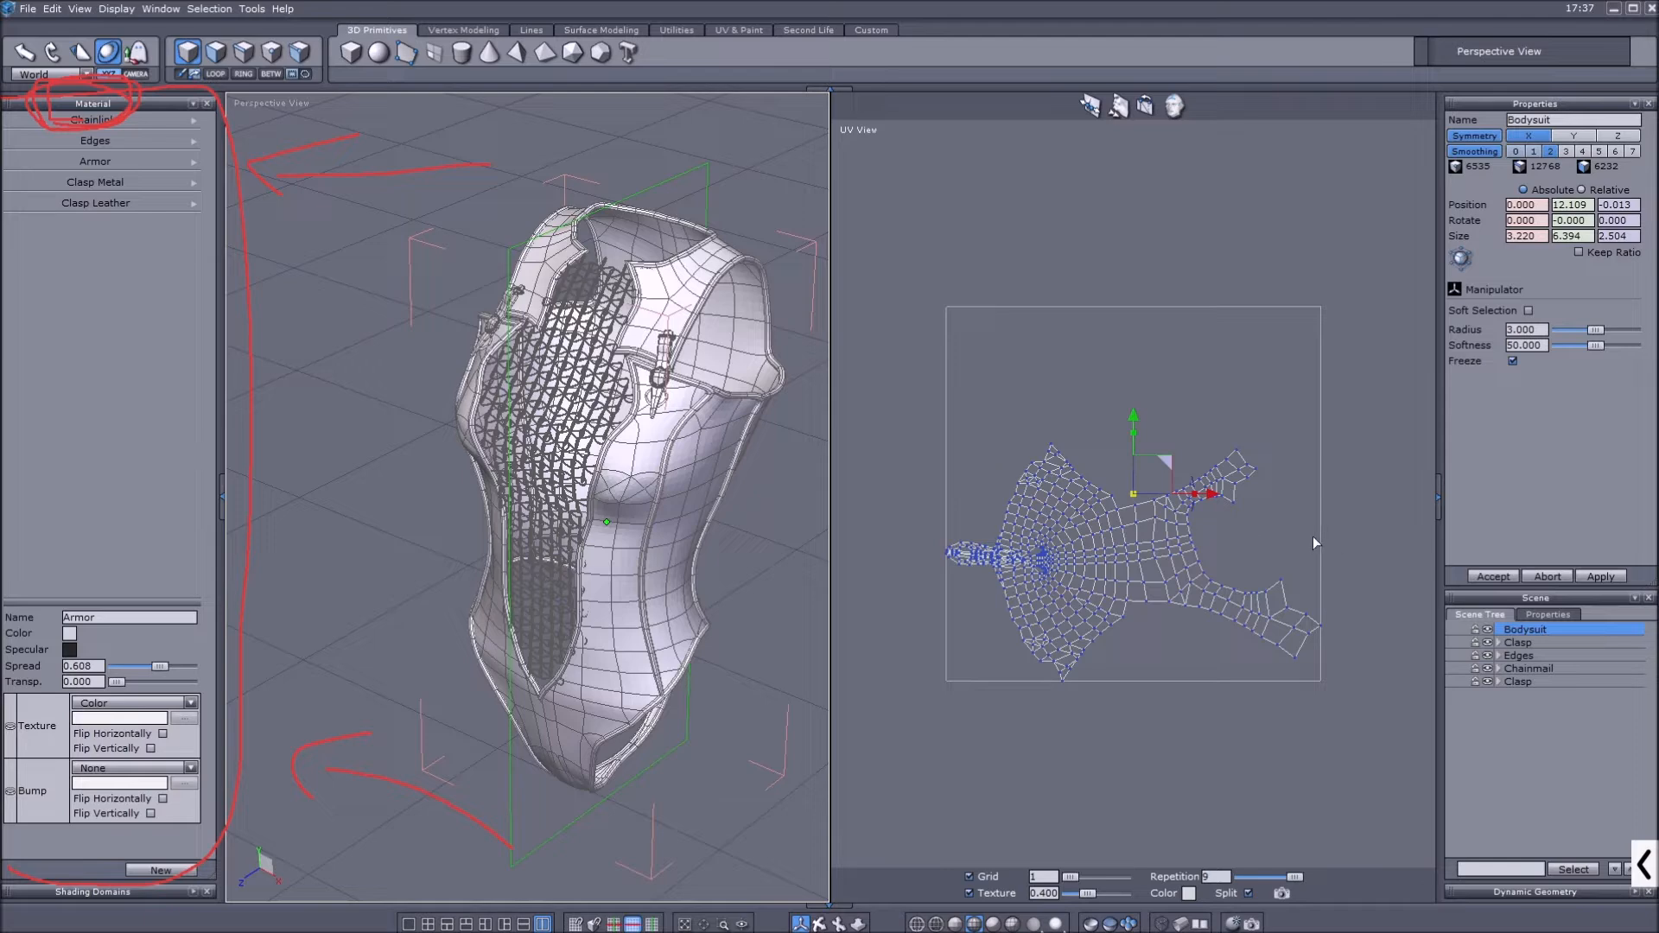
Hide both clasps, the edges and the chainmail so only the Bodysuit is displayed.
{"action": "left_click_drag", "start_coordinate": [667, 545], "coordinate": [743, 577]}
{"action": "key", "text": "ctrl+z"}
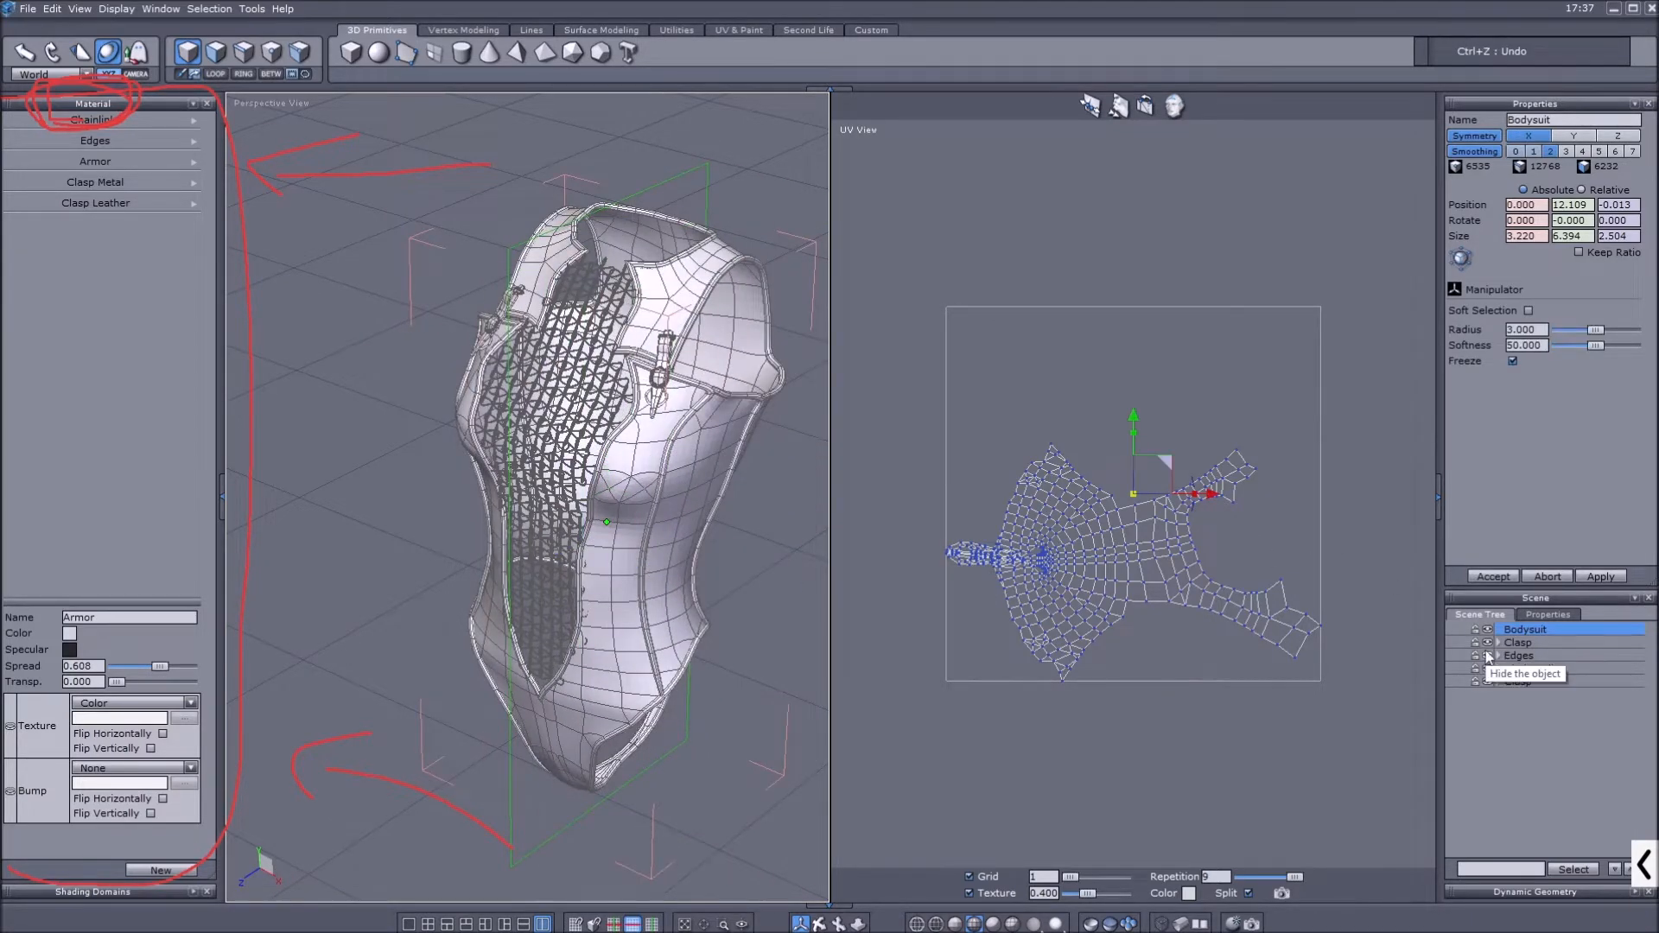
{"action": "left_click", "coordinate": [1487, 673]}
{"action": "left_click", "coordinate": [1487, 670]}
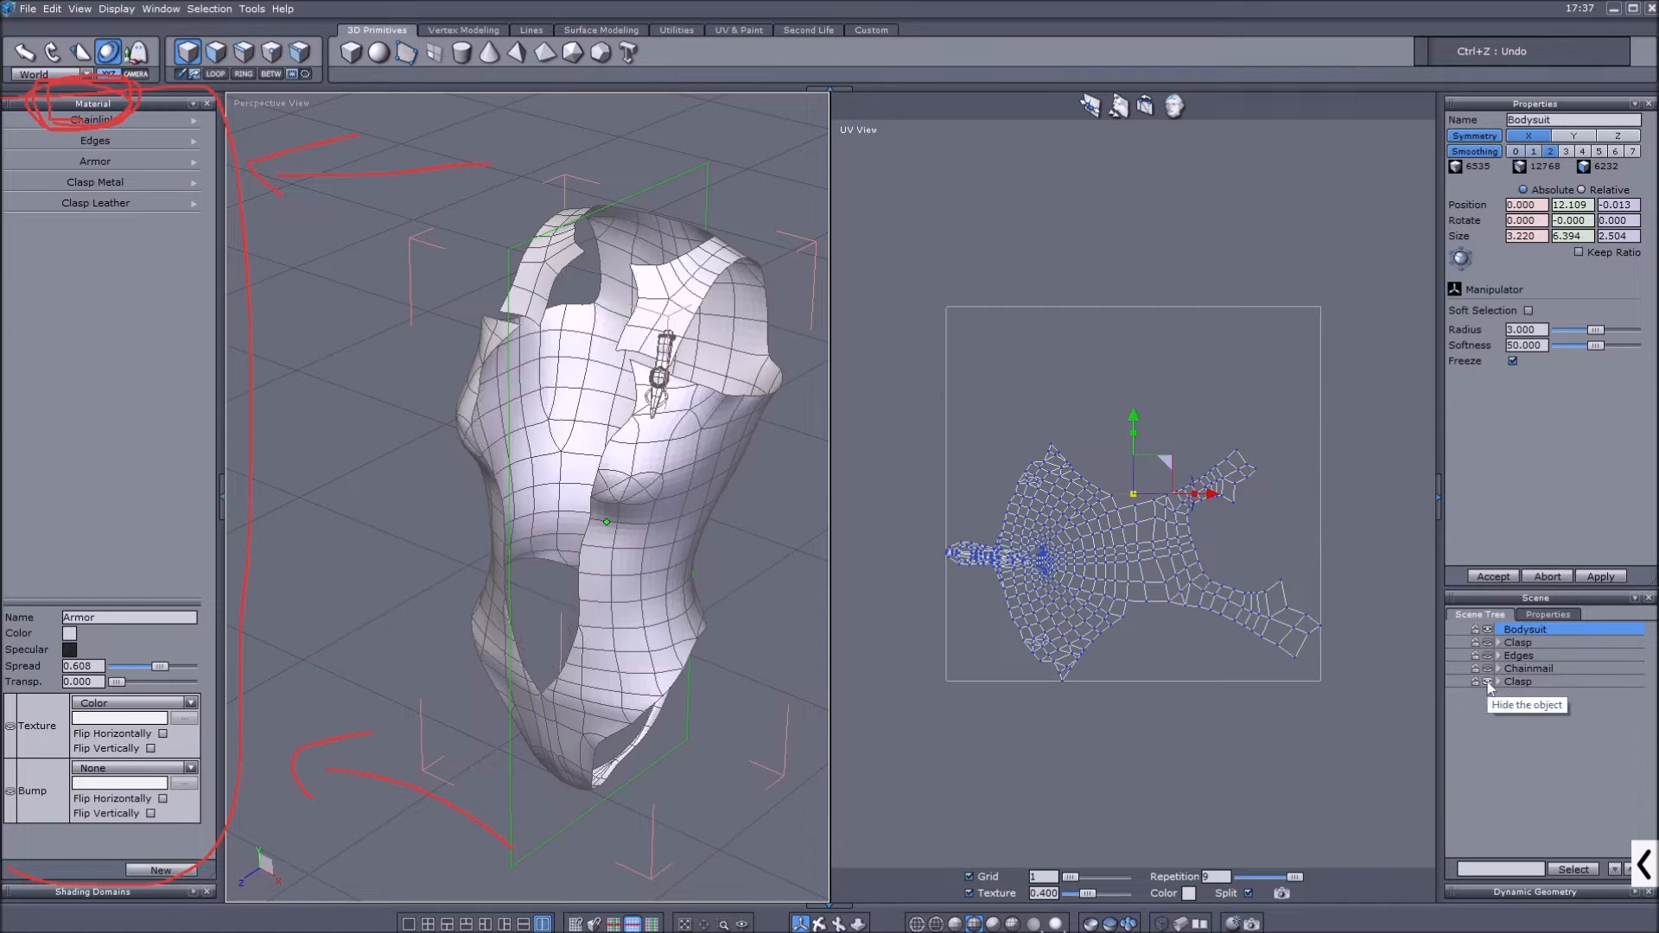
In face selection mode, select a patch of faces across the bodysuit's upper torso and examine their counterparts in the UV layout.
{"action": "left_click", "coordinate": [216, 51]}
{"action": "left_click", "coordinate": [609, 333]}
{"action": "mouse_move", "coordinate": [609, 332]}
{"action": "left_mouse_down"}
{"action": "mouse_move", "coordinate": [540, 444]}
{"action": "mouse_move", "coordinate": [636, 377]}
{"action": "mouse_move", "coordinate": [651, 333]}
{"action": "left_mouse_up"}
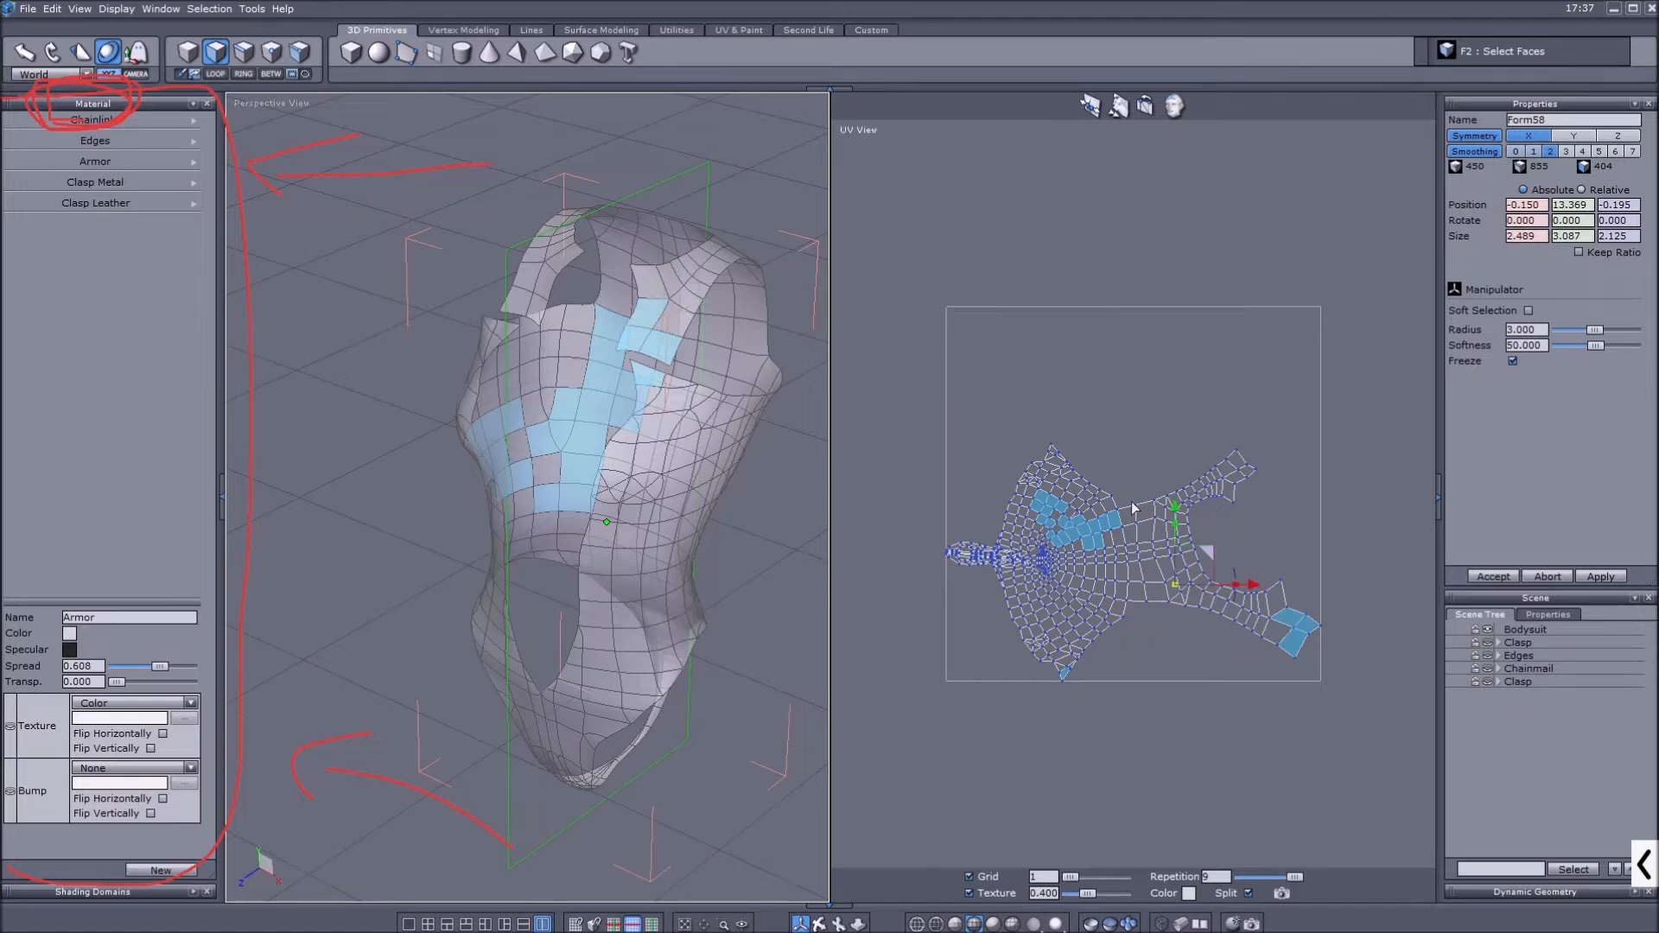
{"action": "scroll", "coordinate": [1059, 508], "scroll_direction": "up", "scroll_amount": 3}
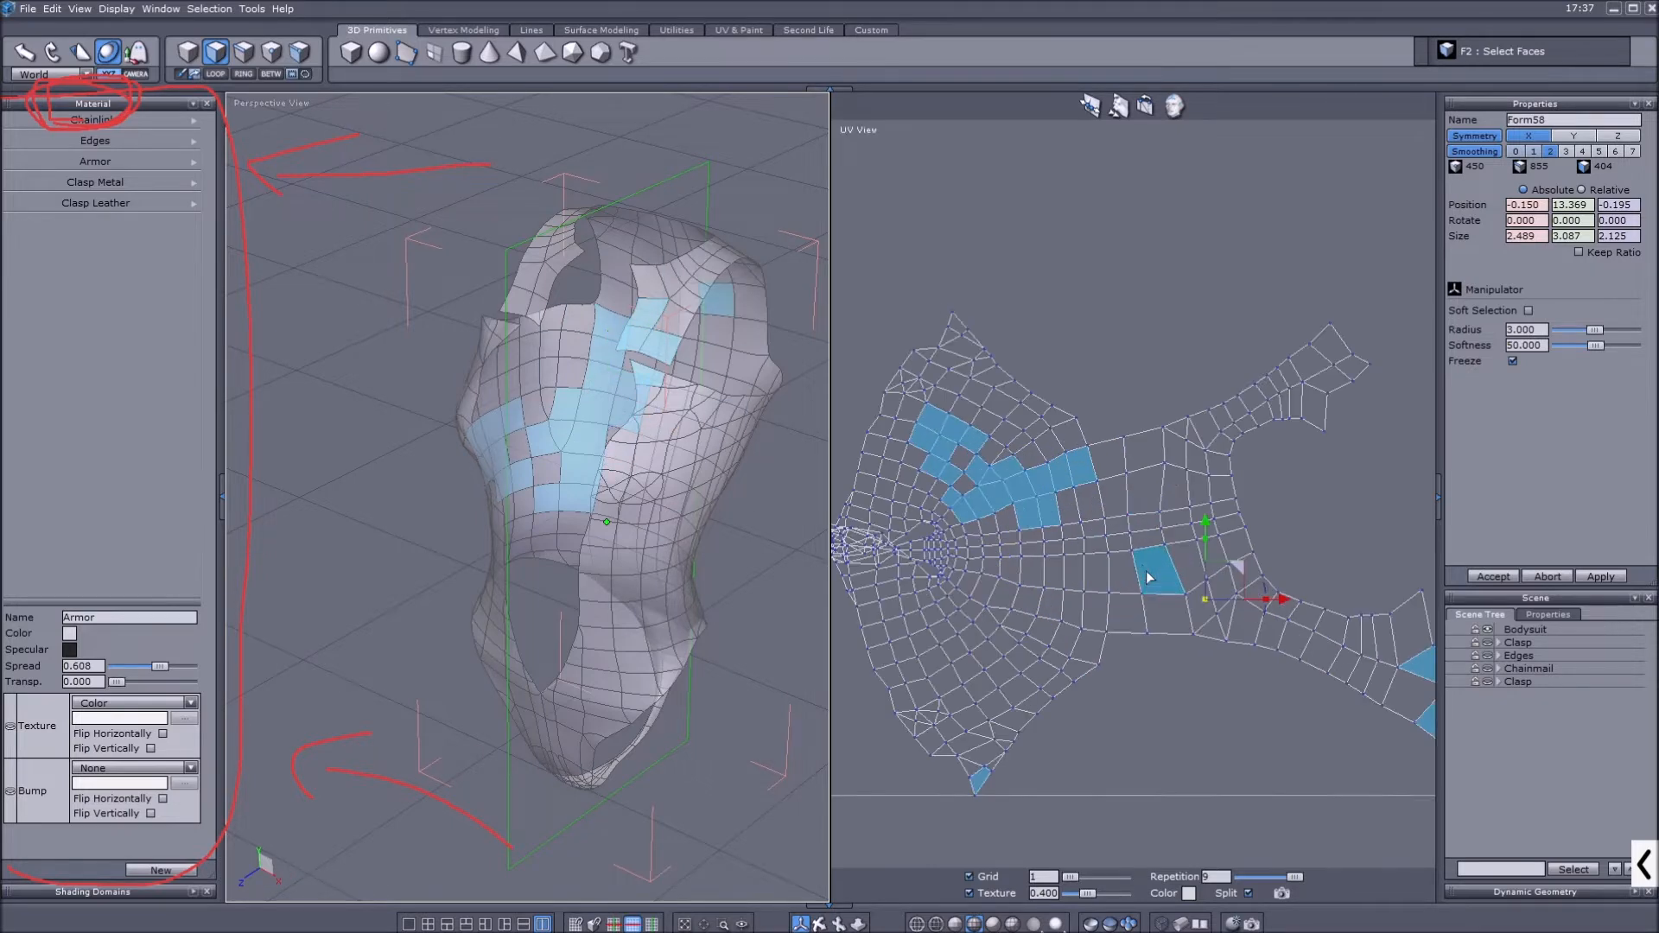
{"action": "scroll", "coordinate": [1196, 505], "scroll_direction": "down", "scroll_amount": 3}
{"action": "scroll", "coordinate": [1147, 500], "scroll_direction": "up", "scroll_amount": 1}
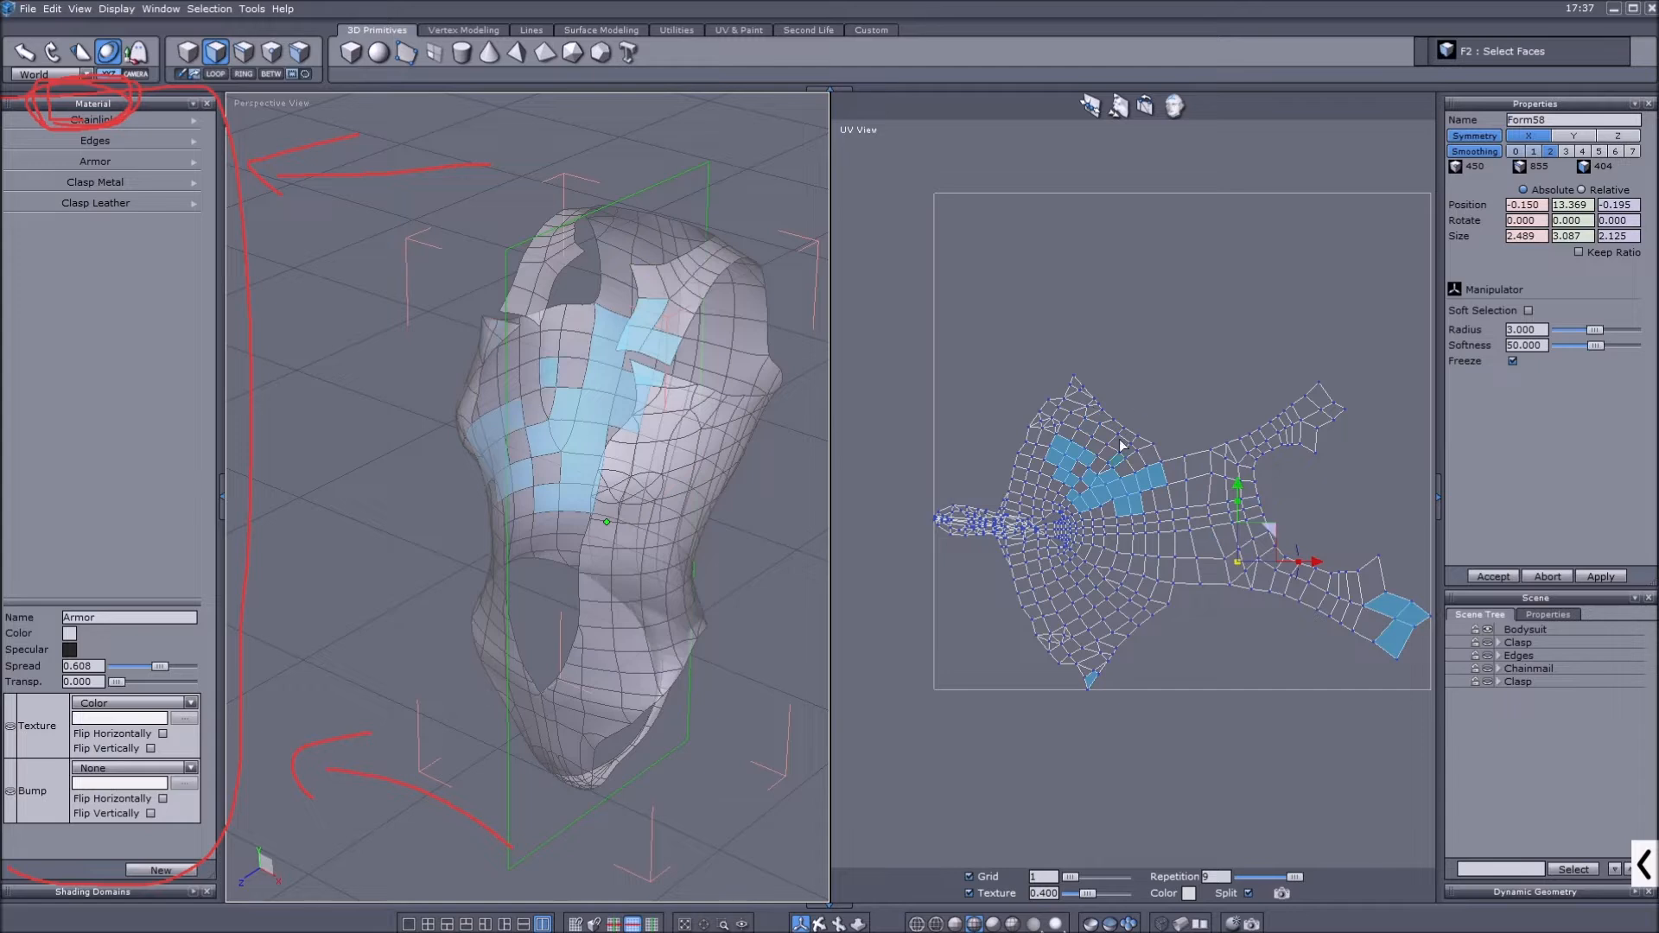
Select a strip of faces along the middle of the UV layout and compare it with the 3D model.
{"action": "left_click", "coordinate": [1184, 552]}
{"action": "left_click", "coordinate": [1182, 549]}
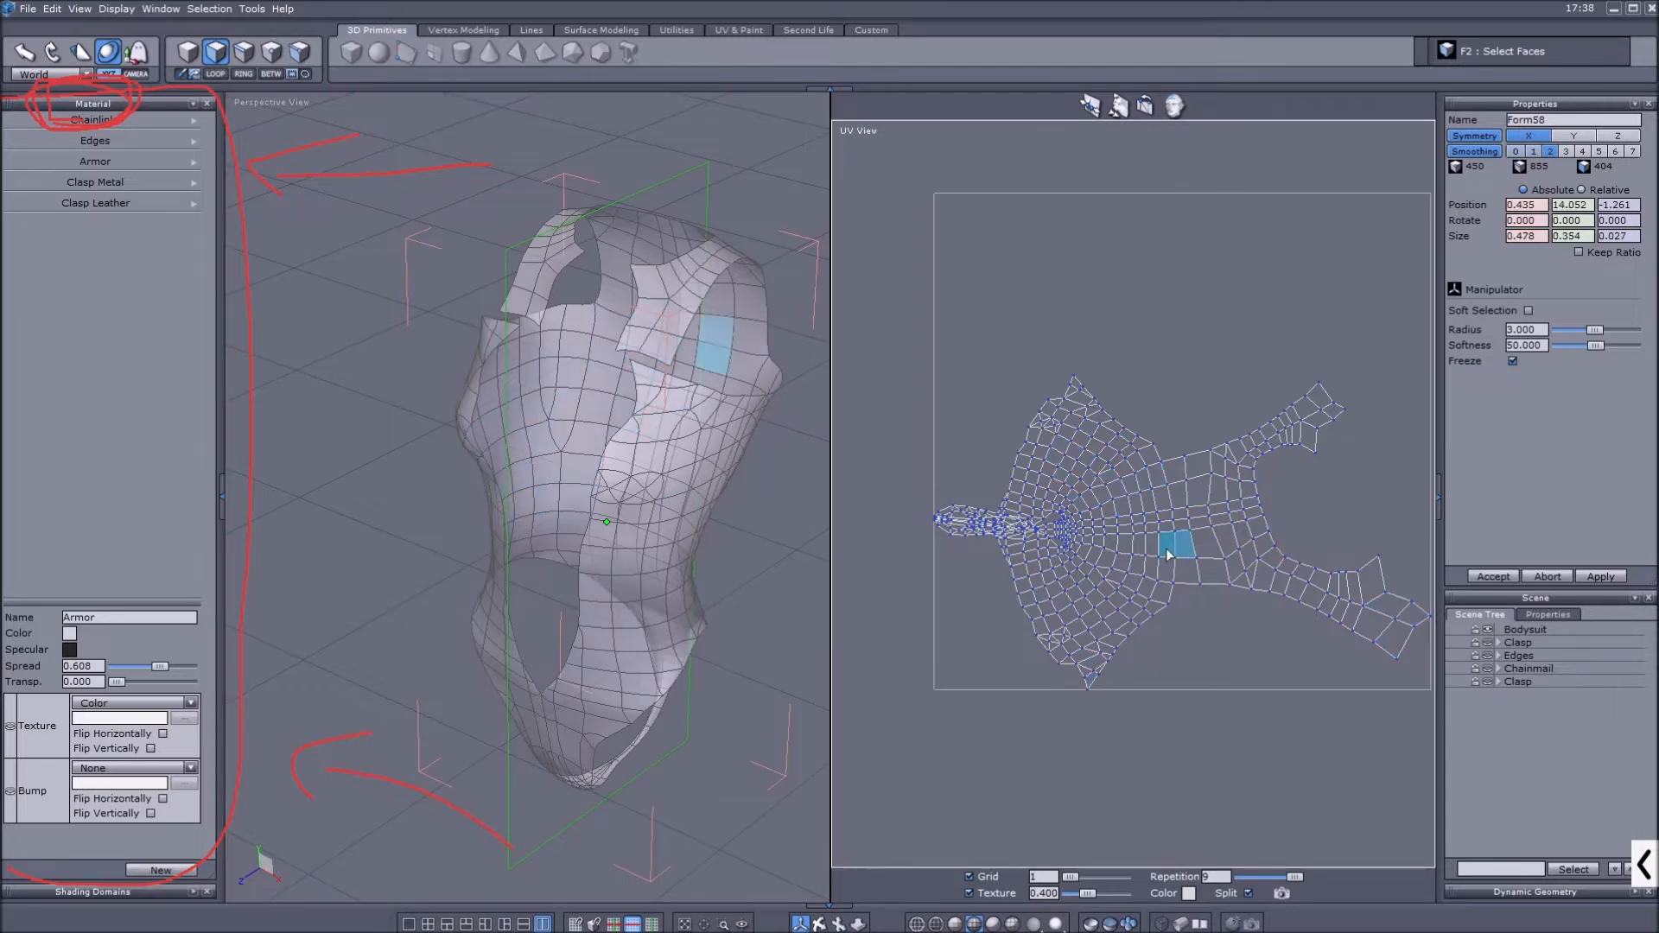
{"action": "left_click", "coordinate": [1244, 510]}
{"action": "left_click_drag", "start_coordinate": [1237, 510], "coordinate": [1140, 529]}
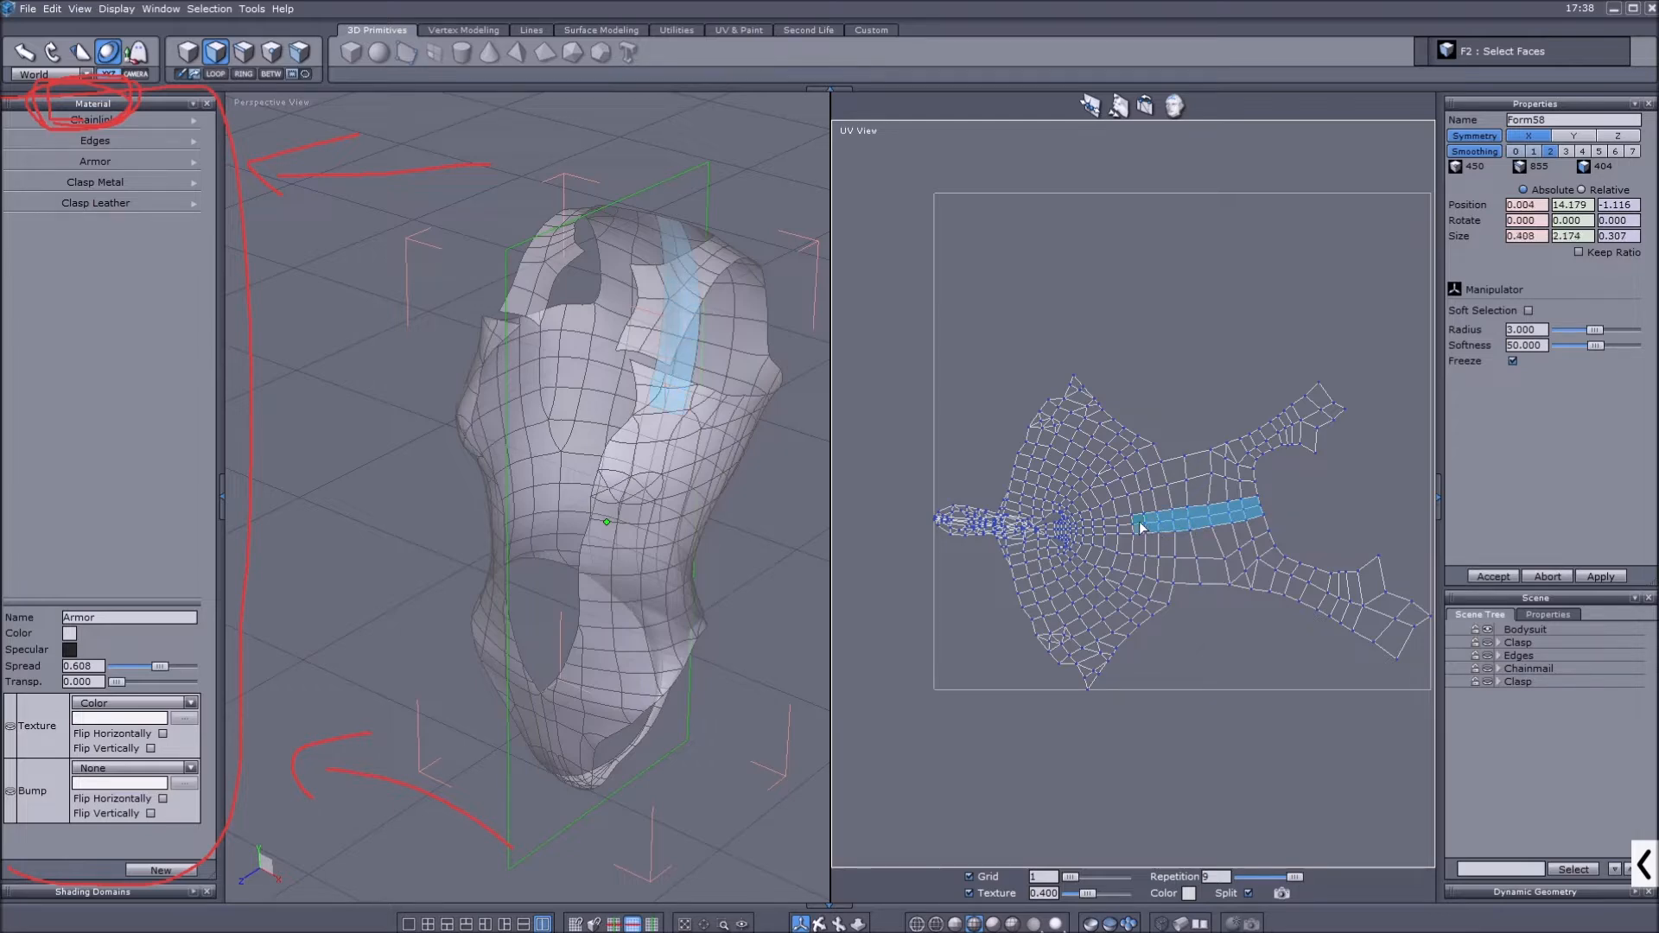
Try to move the selected face strip away from its neighbours in the UV layout, and undo the changes.
{"action": "left_click_drag", "start_coordinate": [607, 527], "coordinate": [436, 555], "text": "alt"}
{"action": "left_click_drag", "start_coordinate": [458, 470], "coordinate": [693, 687], "text": "alt"}
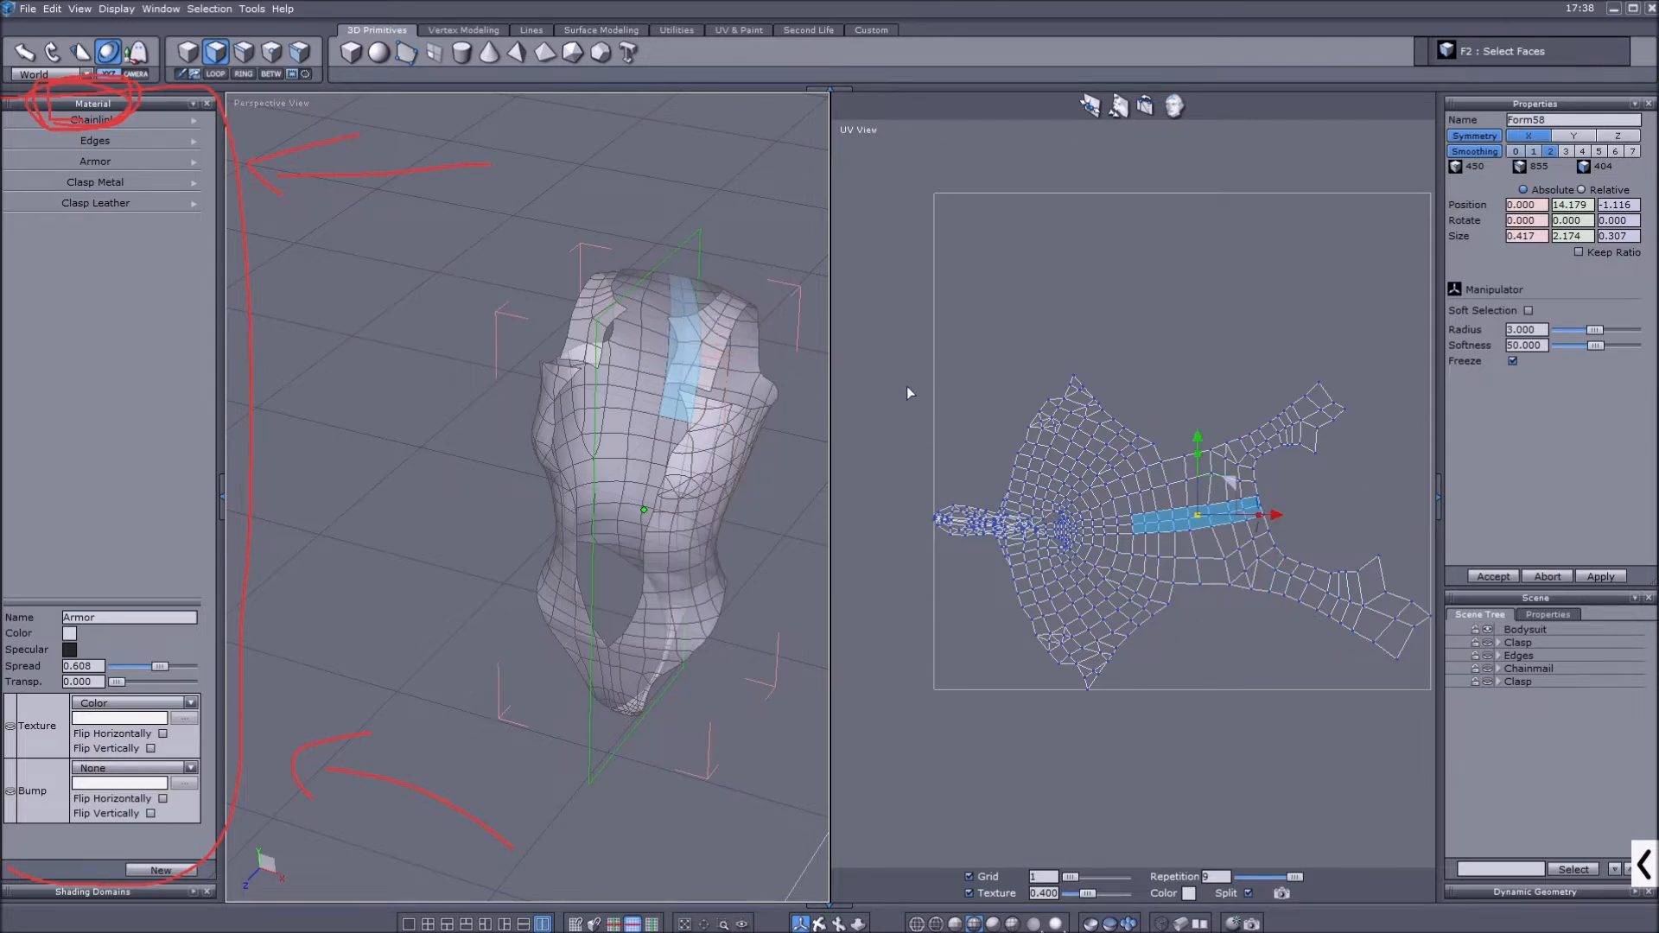
{"action": "scroll", "coordinate": [520, 227], "scroll_direction": "down", "scroll_amount": 3}
{"action": "scroll", "coordinate": [540, 294], "scroll_direction": "up", "scroll_amount": 2}
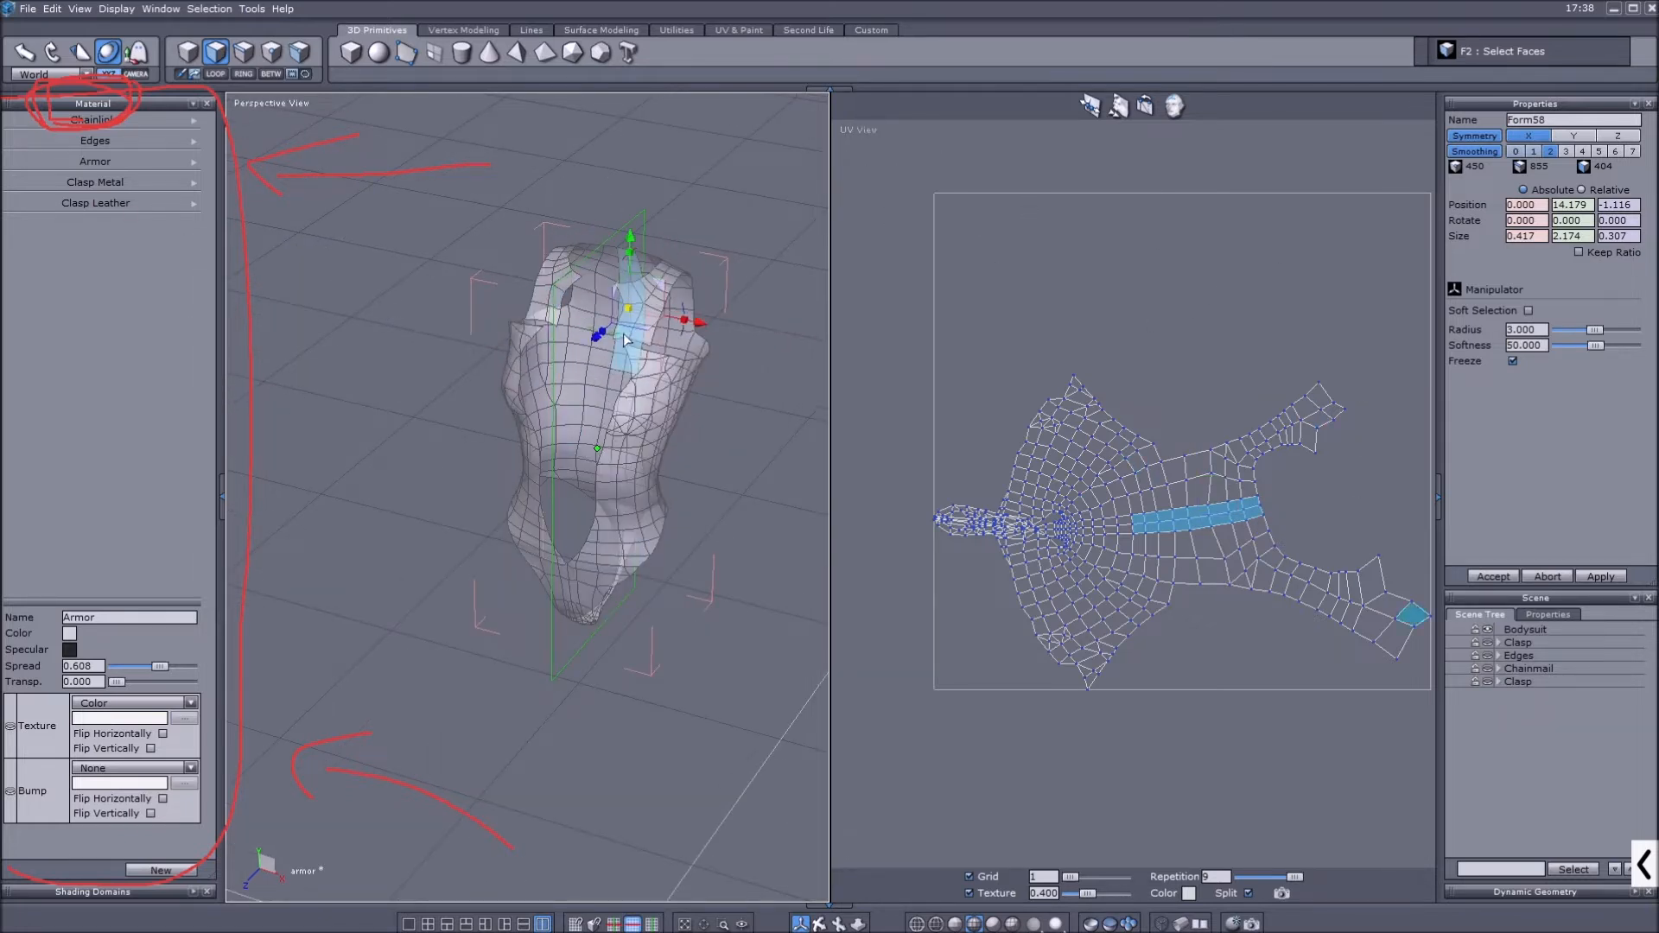
{"action": "left_click_drag", "start_coordinate": [1218, 475], "coordinate": [1110, 428]}
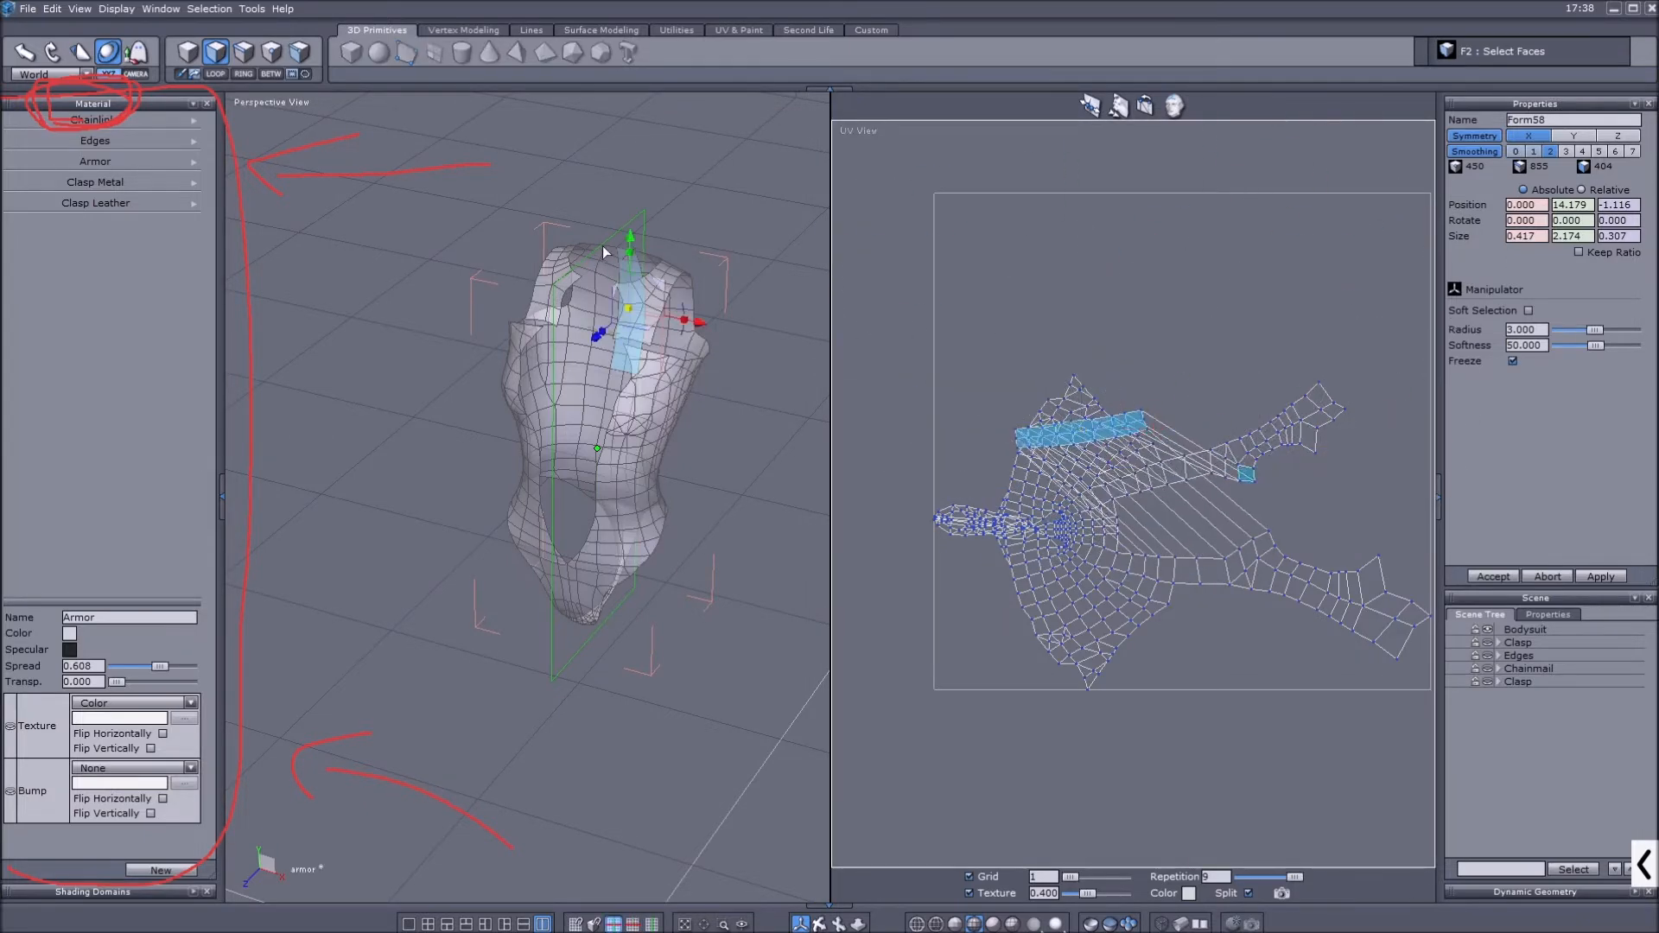
{"action": "key", "text": "ctrl+z"}
{"action": "key", "text": "ctrl+z"}
{"action": "key", "text": "ctrl+z"}
{"action": "key", "text": "ctrl+z"}
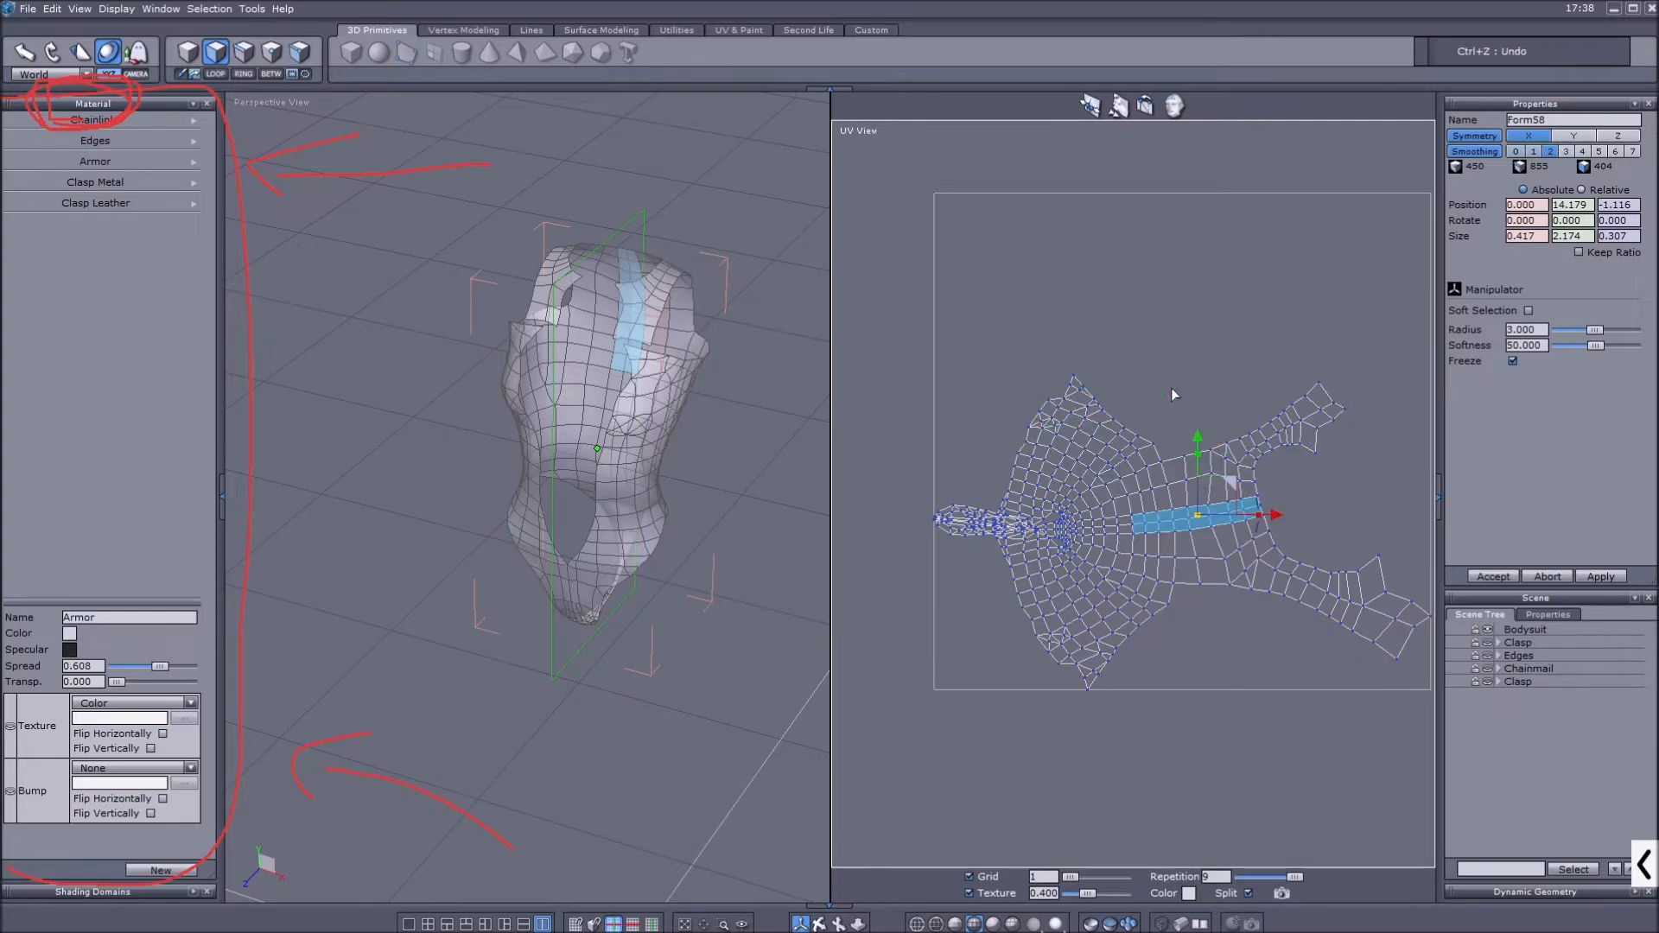
Try to pull a shoulder face outward from the bodysuit in the 3D view, and undo the move.
{"action": "left_click", "coordinate": [561, 272]}
{"action": "left_click_drag", "start_coordinate": [577, 260], "coordinate": [473, 235]}
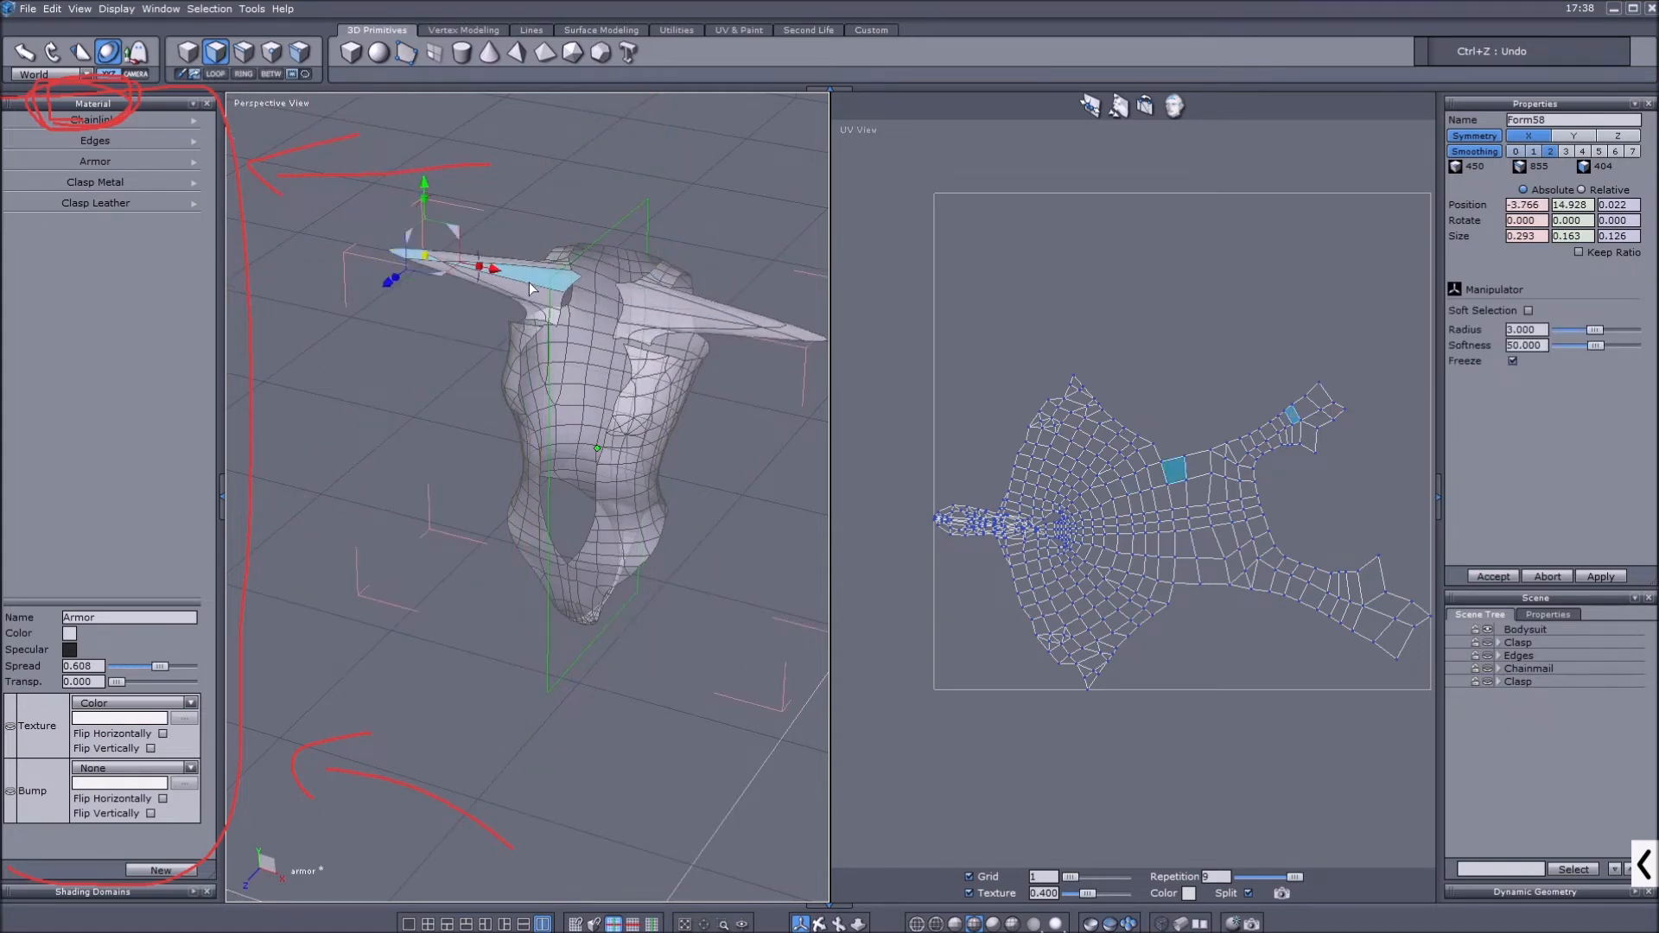
{"action": "key", "text": "ctrl+z"}
{"action": "key", "text": "ctrl+z"}
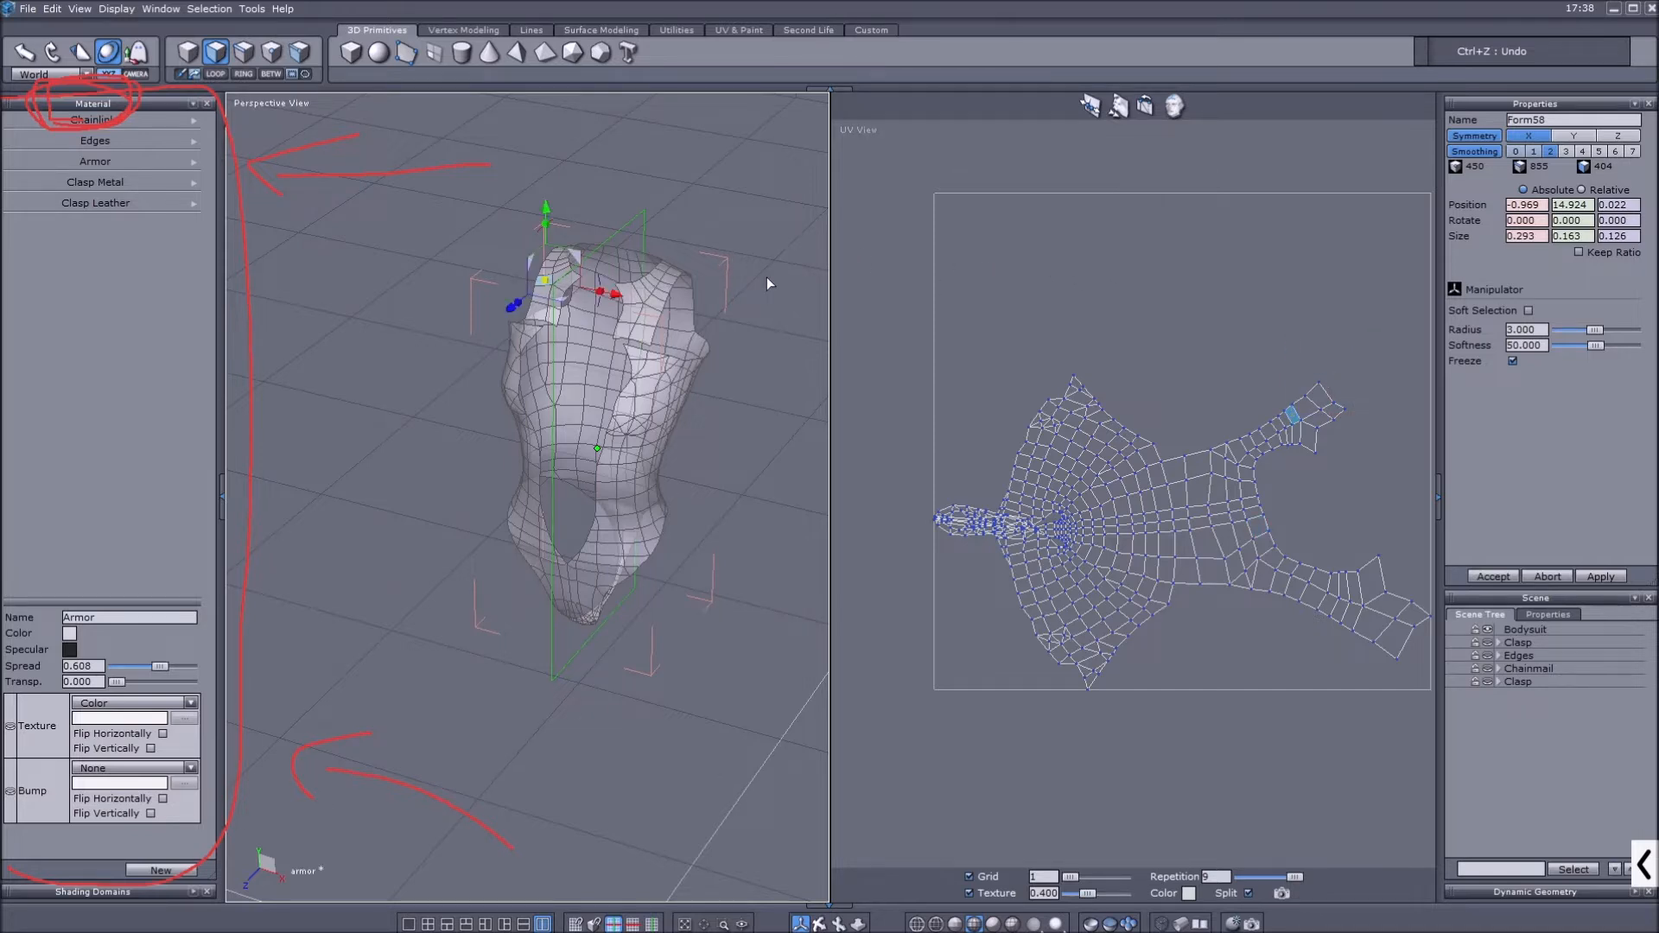
Apply vert test.png from the Textures folder as the Armor material's texture image, and return to object selection.
{"action": "left_click", "coordinate": [164, 703]}
{"action": "left_click", "coordinate": [138, 729]}
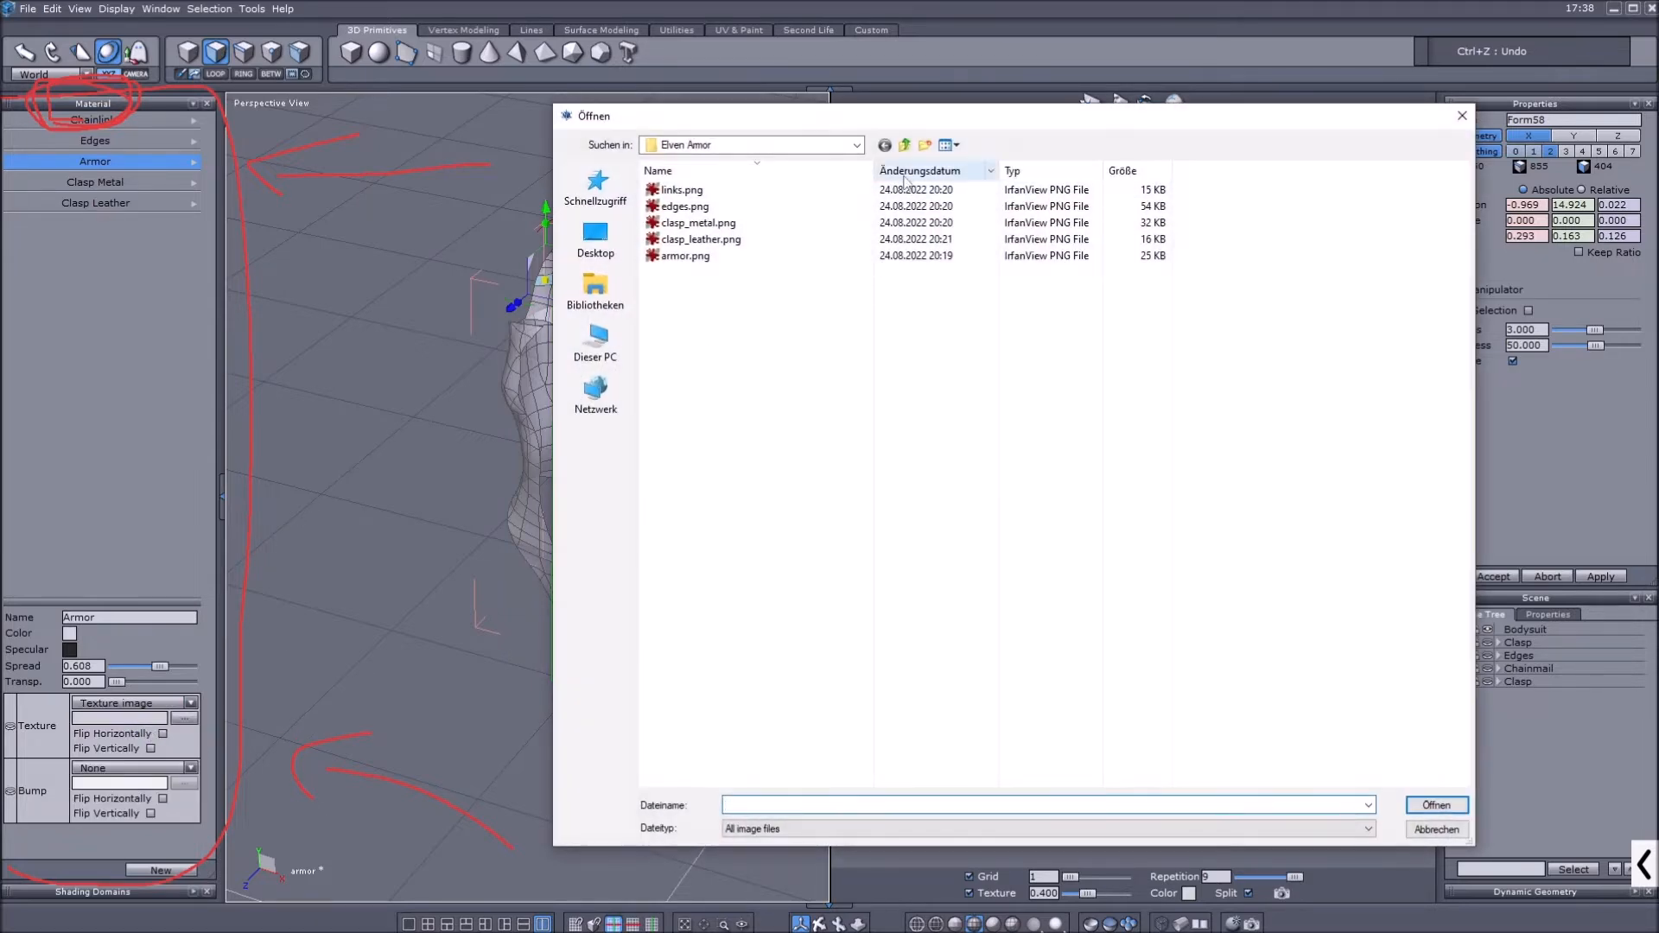
{"action": "left_click", "coordinate": [906, 146]}
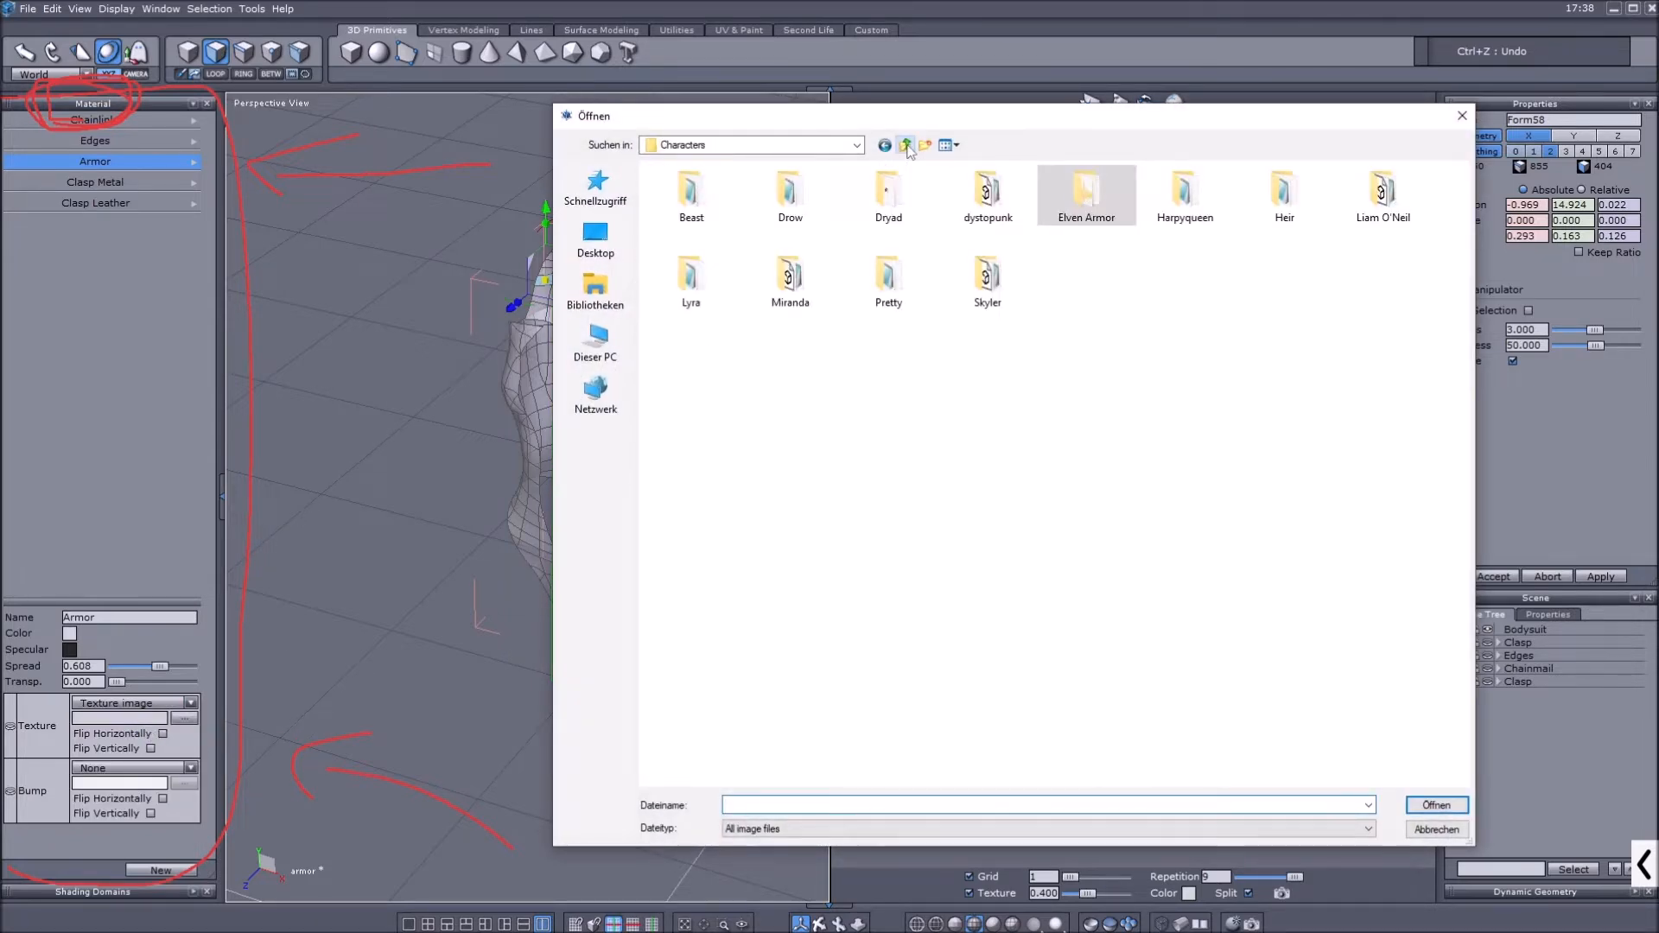
{"action": "left_click", "coordinate": [906, 146]}
{"action": "double_click", "coordinate": [790, 376]}
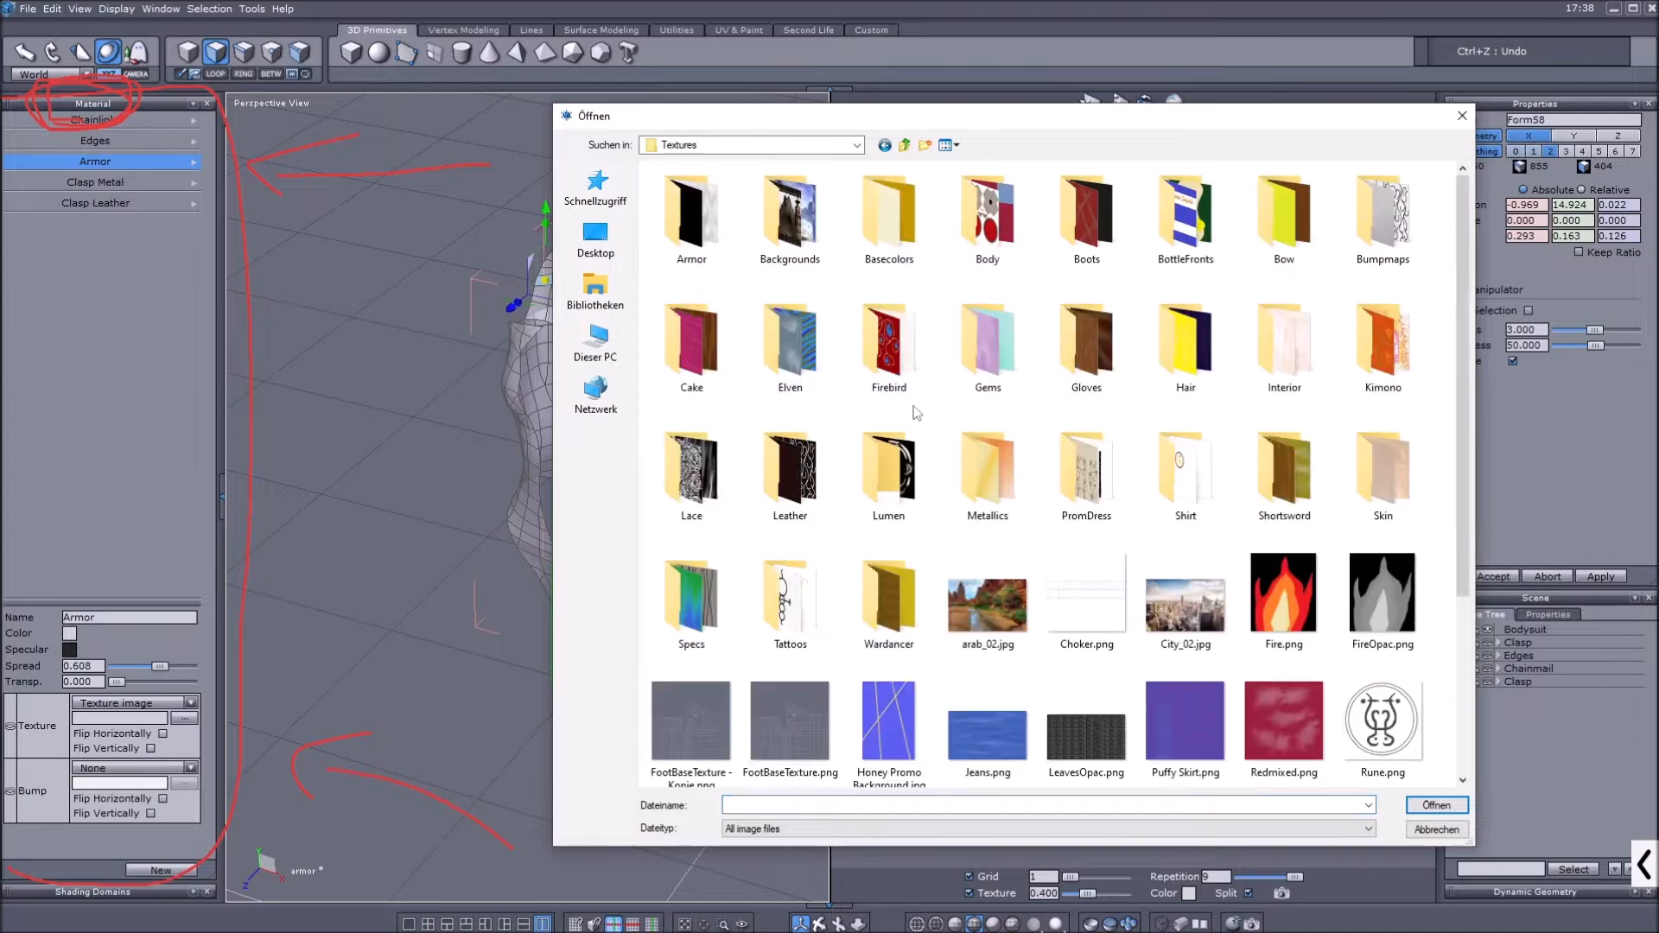
{"action": "scroll", "coordinate": [879, 406], "scroll_direction": "down", "scroll_amount": 2}
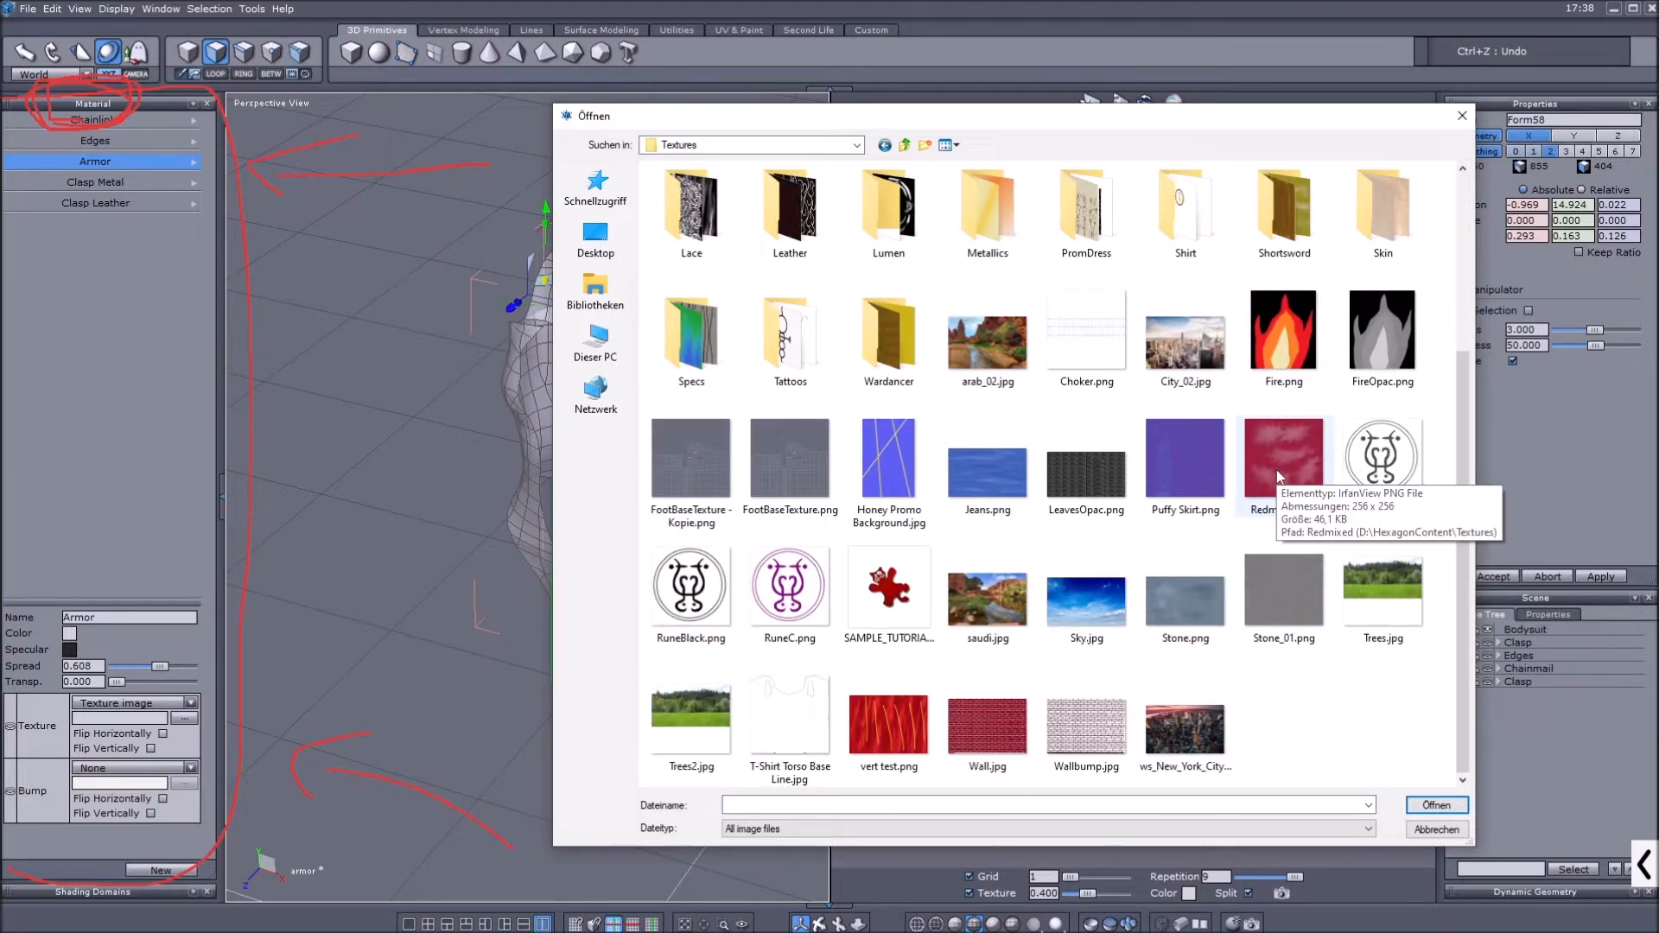
{"action": "left_click", "coordinate": [888, 725]}
{"action": "left_click", "coordinate": [1436, 804]}
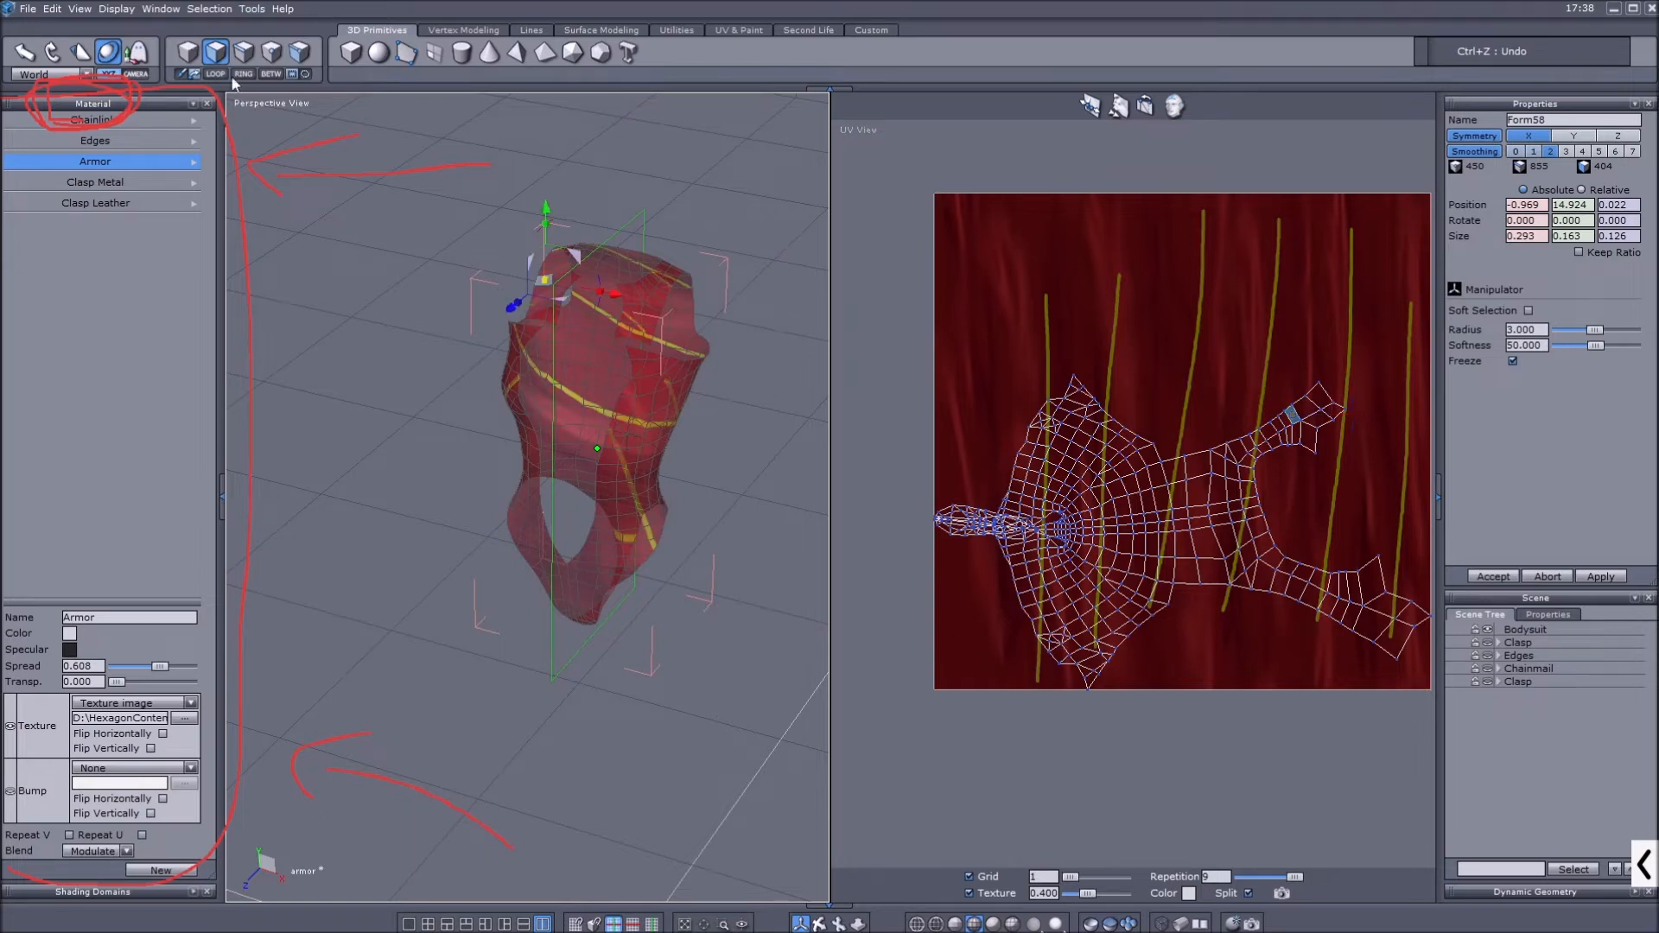
{"action": "left_click", "coordinate": [187, 52]}
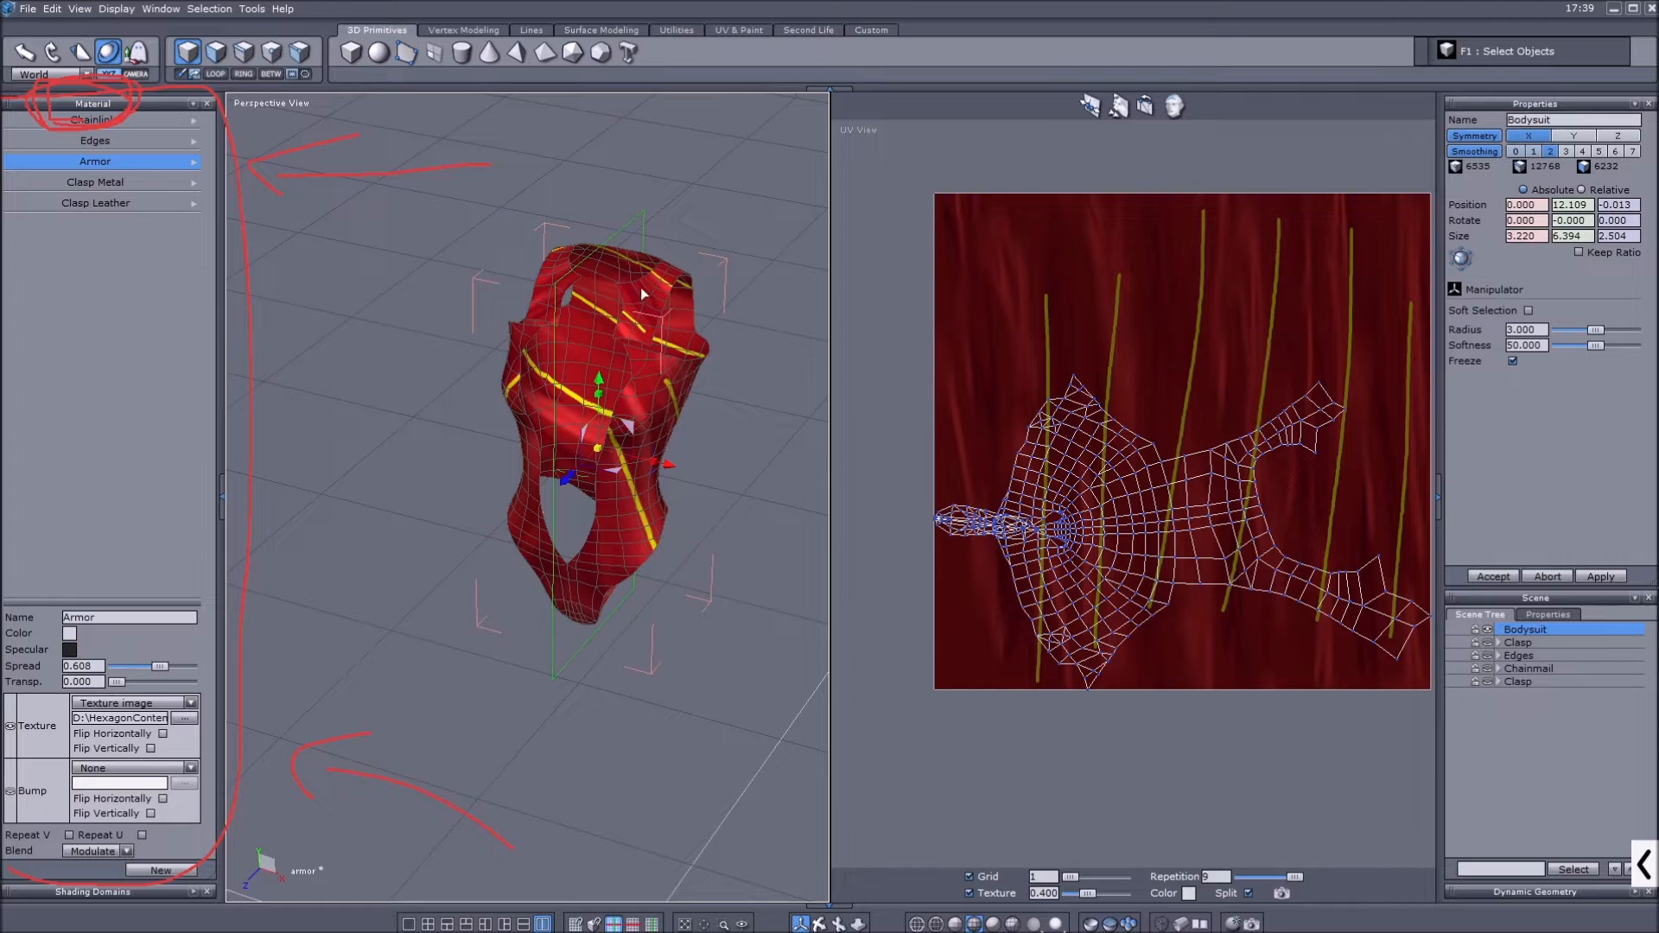
Rotate the bodysuit's entire UV layout upright, move it to the upper middle of the texture, and return to object selection.
{"action": "left_click", "coordinate": [215, 53]}
{"action": "left_click_drag", "start_coordinate": [862, 293], "coordinate": [1434, 730]}
{"action": "left_click_drag", "start_coordinate": [1242, 546], "coordinate": [1162, 596]}
{"action": "left_click_drag", "start_coordinate": [1218, 497], "coordinate": [1253, 445]}
{"action": "left_click", "coordinate": [187, 50]}
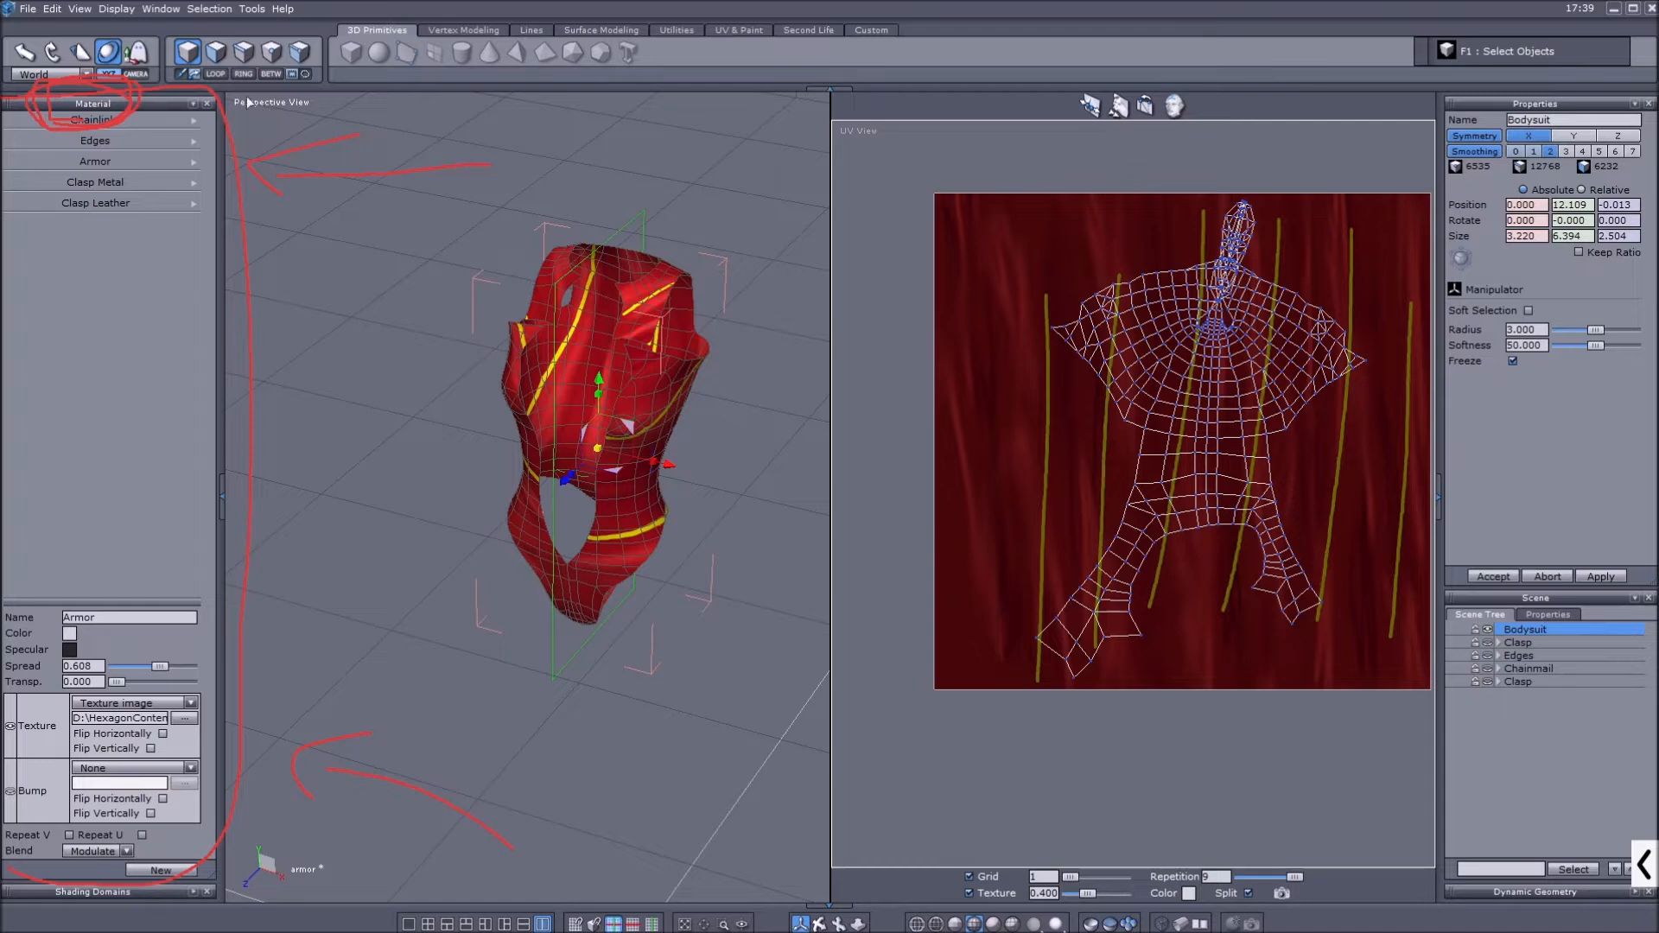
Start a new, empty scene in place of the armor scene.
{"action": "left_click", "coordinate": [27, 9]}
{"action": "left_click", "coordinate": [52, 41]}
{"action": "left_click", "coordinate": [864, 520]}
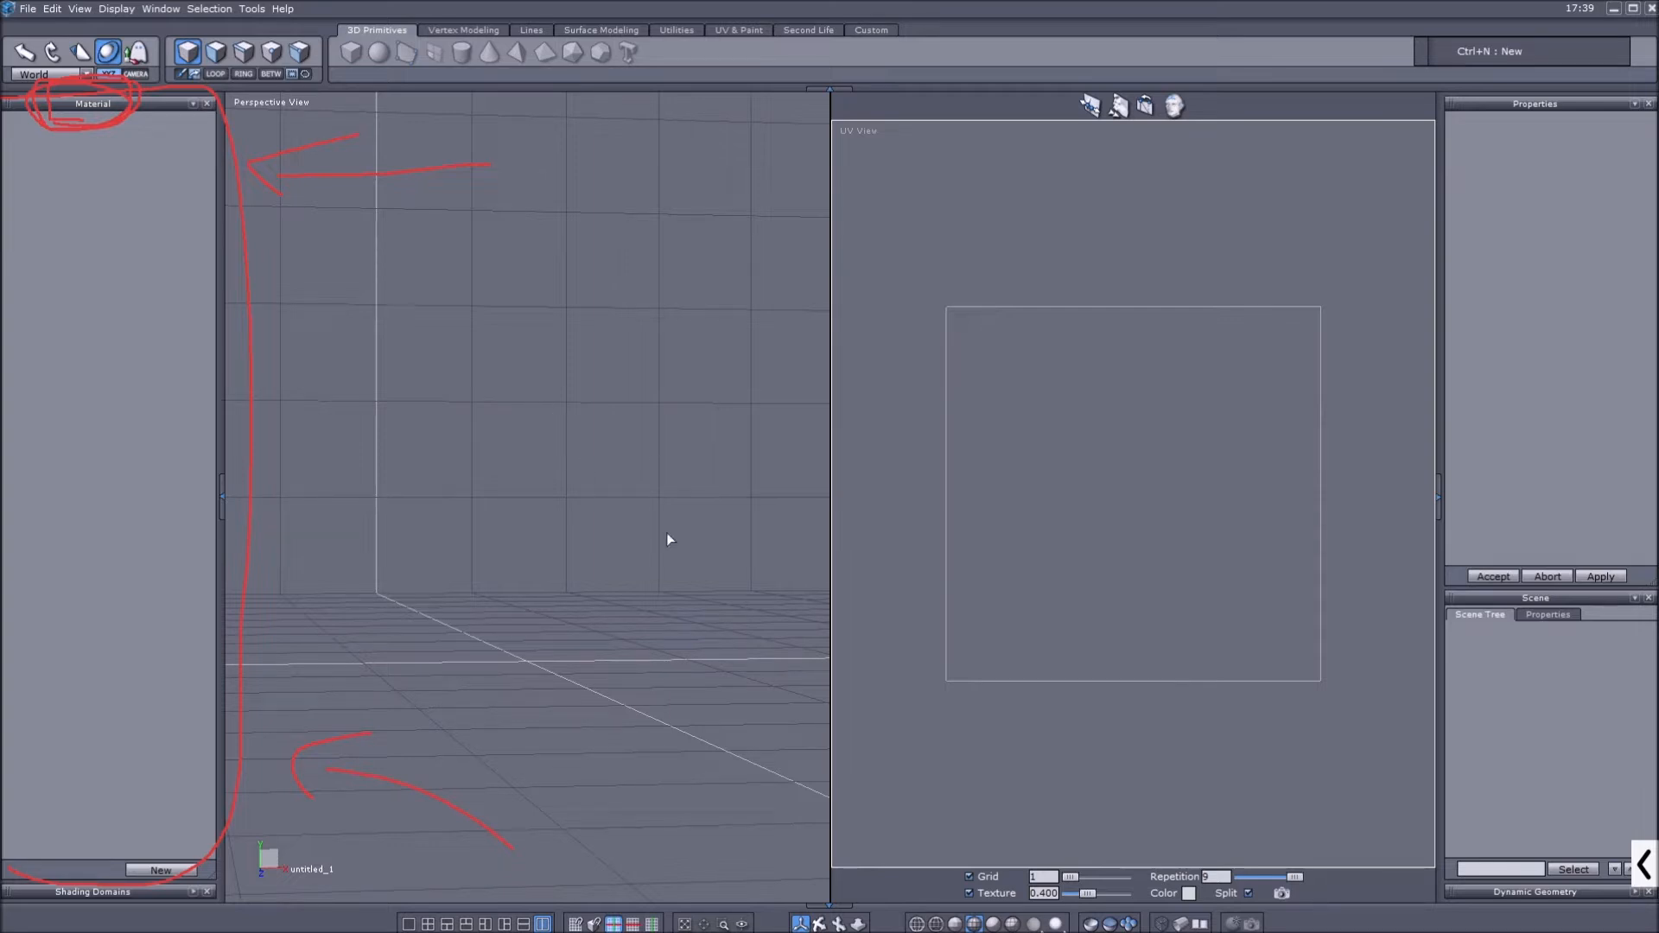
Erase all the red annotation marks on and around the Material panel, and put the annotation tools away.
{"action": "left_click", "coordinate": [1644, 864]}
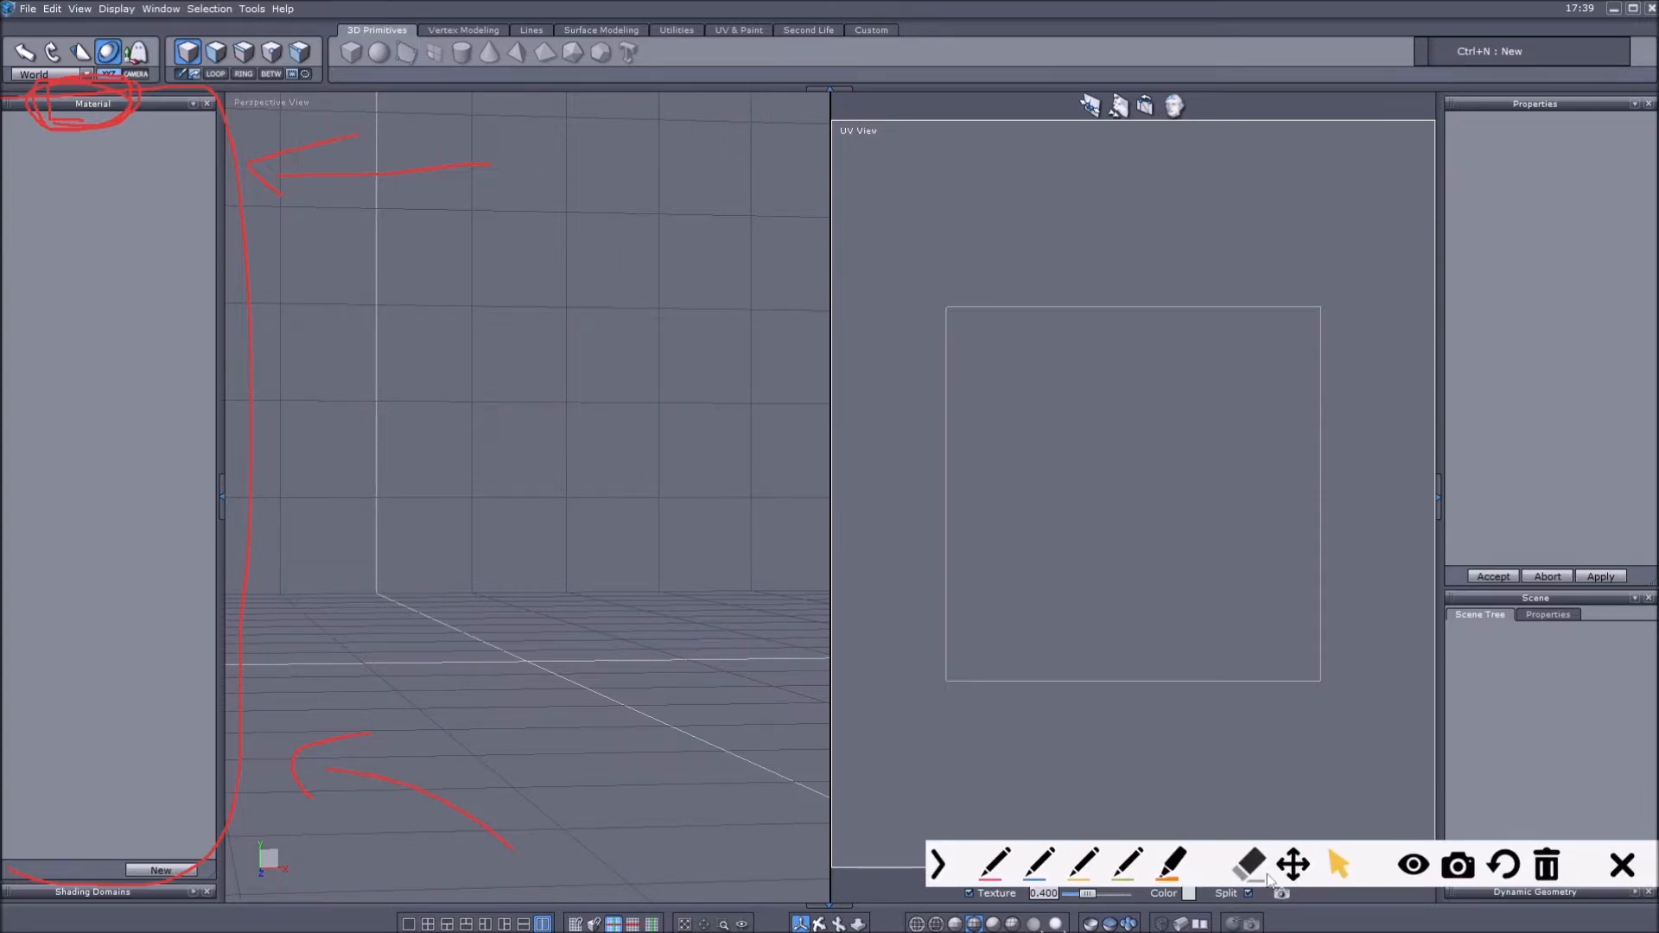
{"action": "left_click", "coordinate": [1248, 864]}
{"action": "left_click_drag", "start_coordinate": [400, 781], "coordinate": [295, 744]}
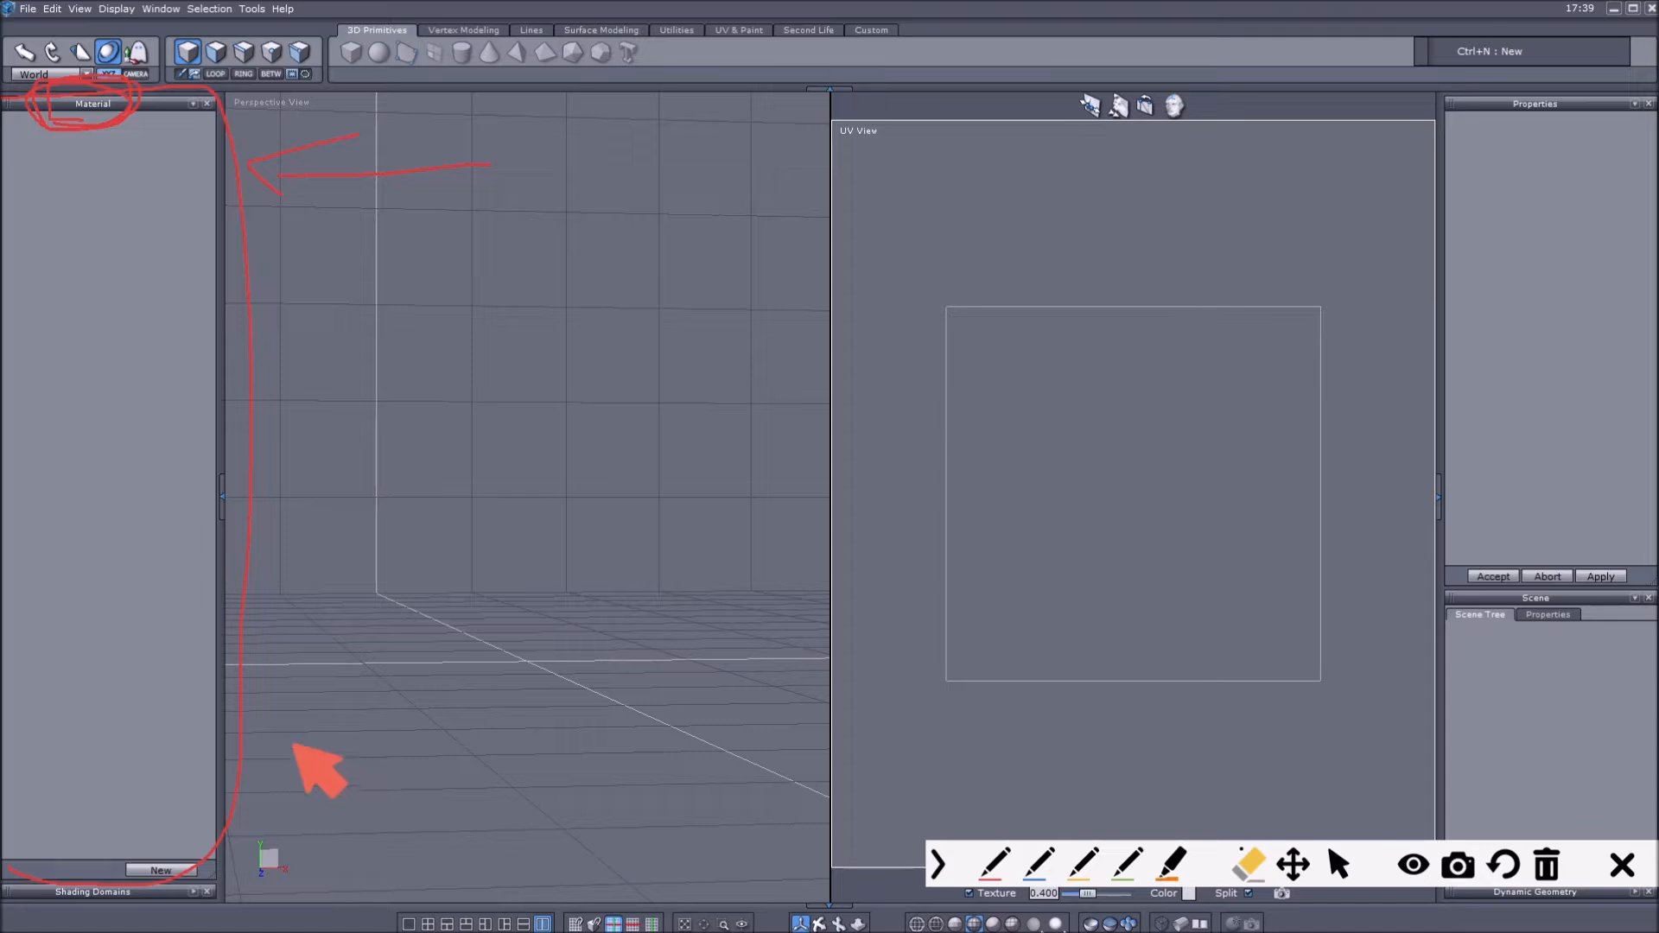
{"action": "left_click", "coordinate": [241, 678]}
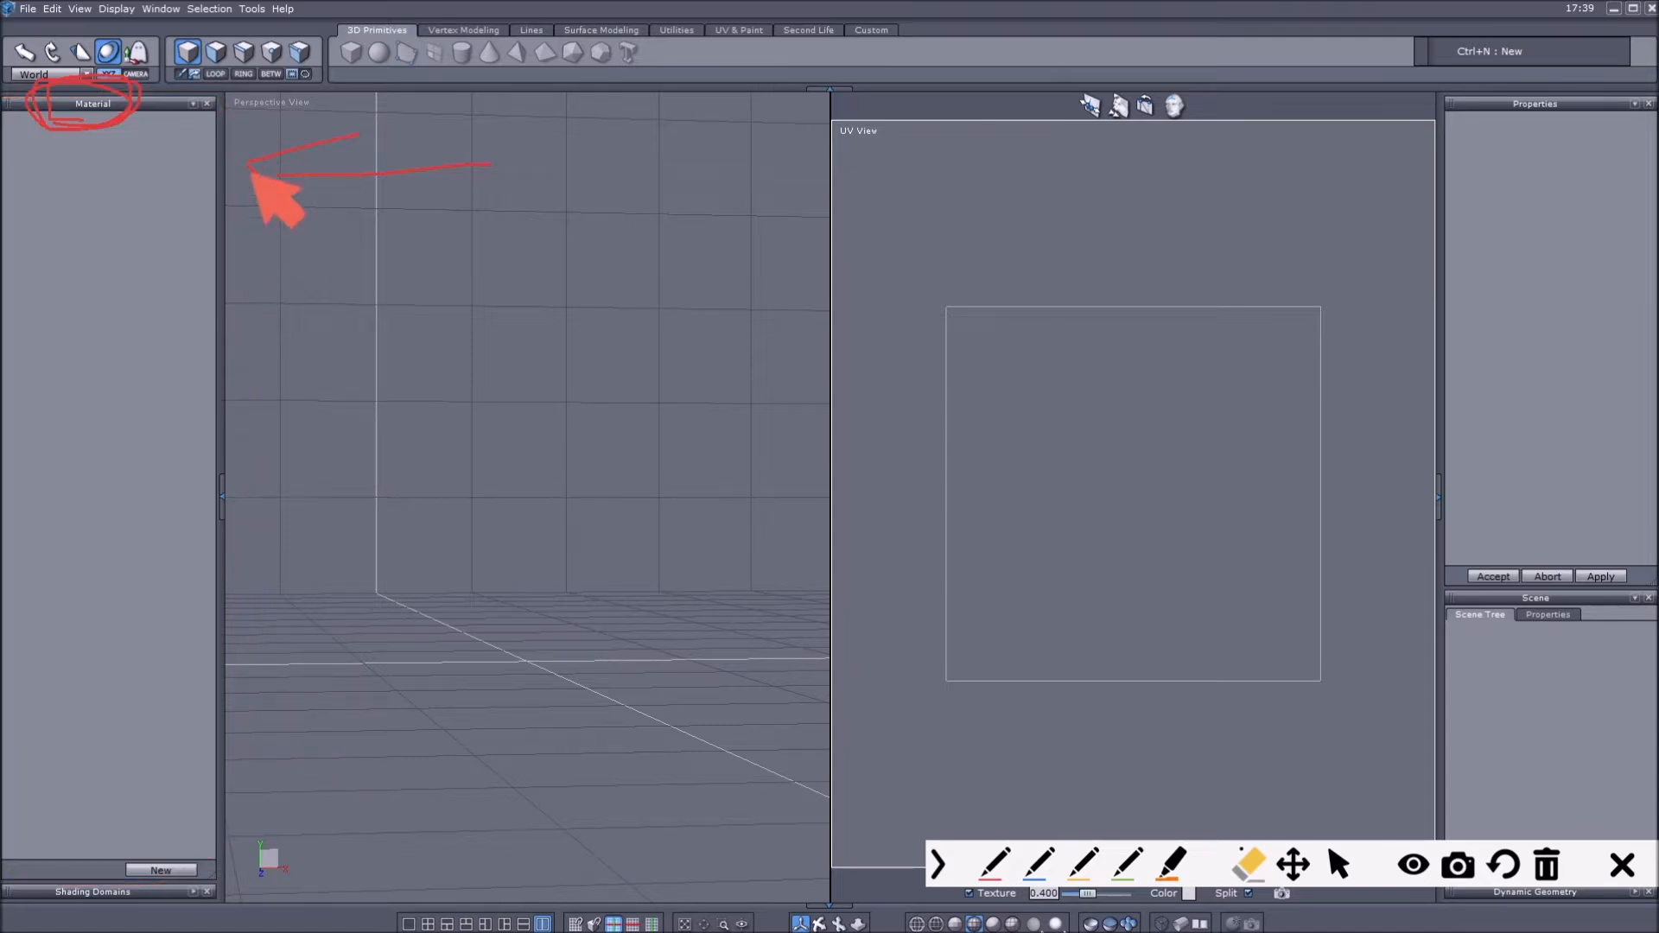
{"action": "left_click", "coordinate": [249, 166]}
{"action": "left_click", "coordinate": [112, 127]}
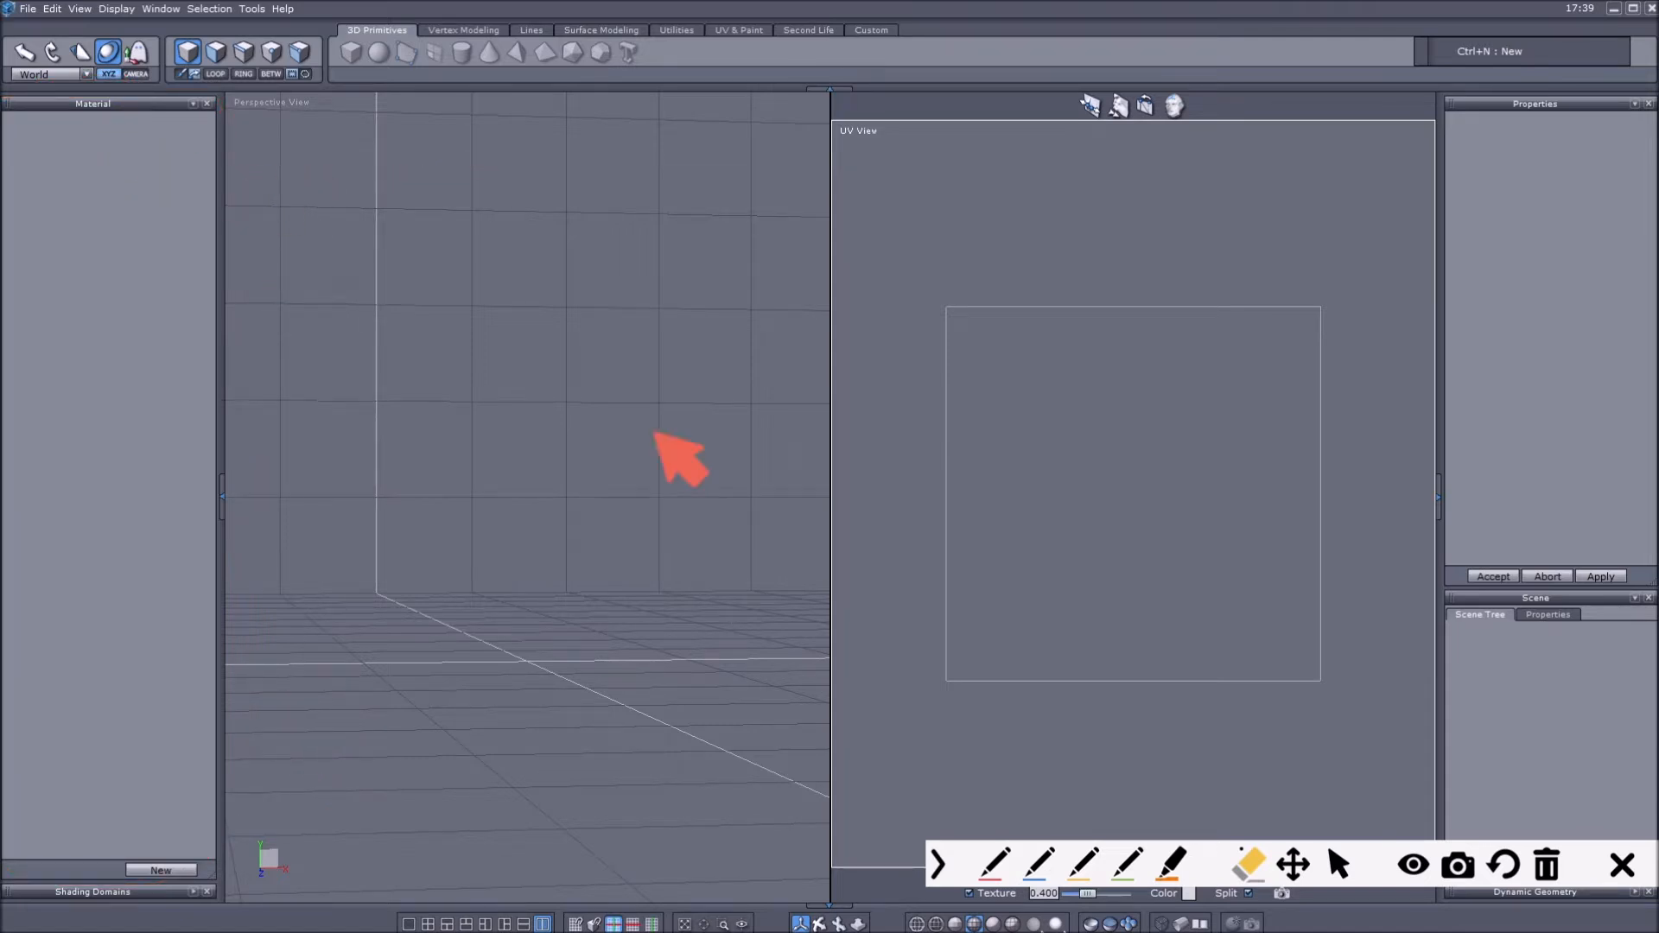
{"action": "left_click", "coordinate": [1338, 864]}
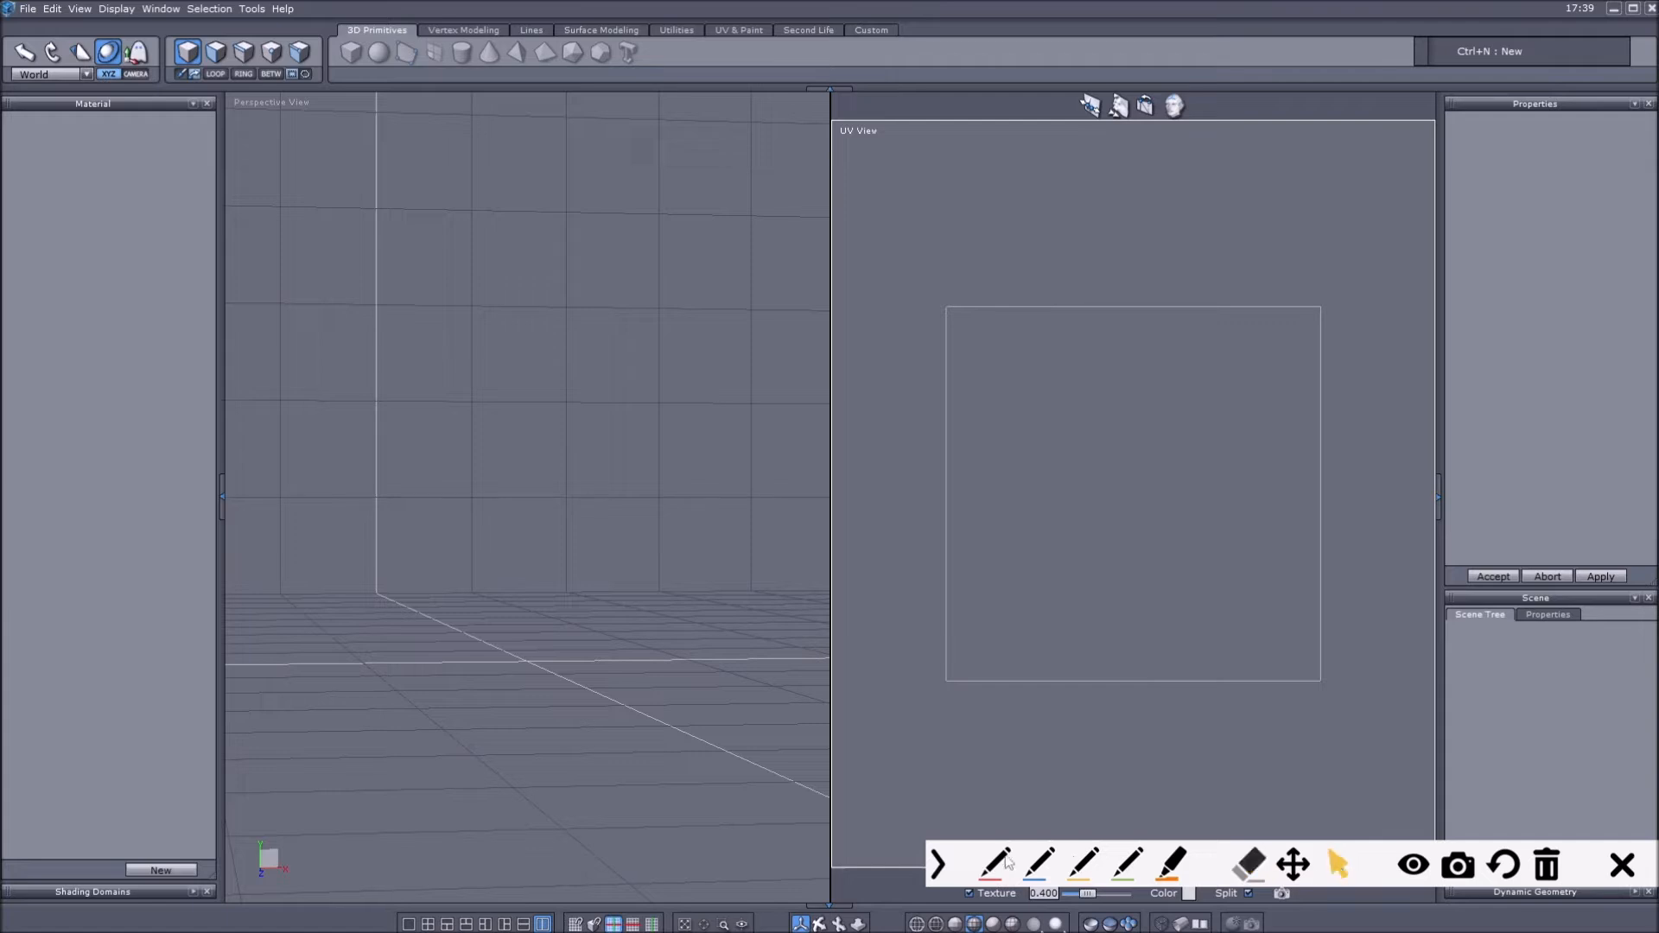
{"action": "left_click", "coordinate": [940, 865]}
Switch to IrfanView, enlarge its window to examine the whole SAMPLE_TUTORIAL.png texture, and close it.
{"action": "left_click", "coordinate": [819, 923]}
{"action": "mouse_move", "coordinate": [588, 553]}
{"action": "left_mouse_down"}
{"action": "mouse_move", "coordinate": [596, 467]}
{"action": "mouse_move", "coordinate": [437, 556]}
{"action": "mouse_move", "coordinate": [482, 463]}
{"action": "mouse_move", "coordinate": [440, 304]}
{"action": "mouse_move", "coordinate": [542, 412]}
{"action": "mouse_move", "coordinate": [559, 351]}
{"action": "left_mouse_up"}
{"action": "scroll", "coordinate": [563, 359], "scroll_direction": "up", "scroll_amount": 5}
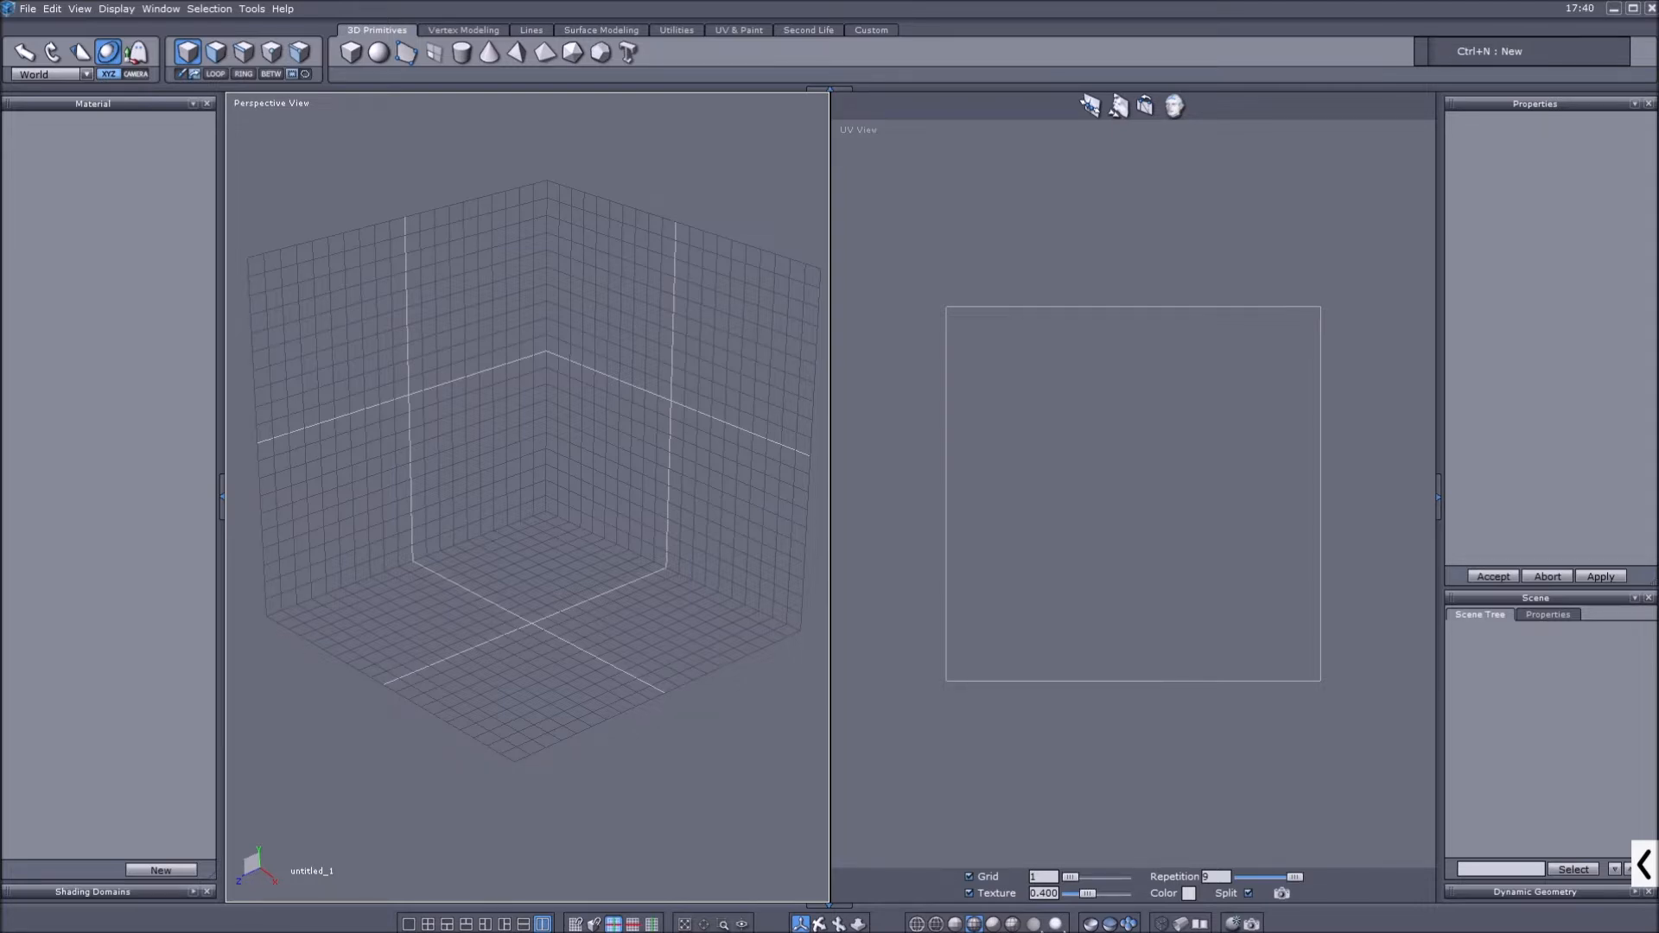
{"action": "key", "text": "alt+Tab"}
{"action": "mouse_move", "coordinate": [900, 5]}
{"action": "left_mouse_down"}
{"action": "mouse_move", "coordinate": [900, 45]}
{"action": "mouse_move", "coordinate": [868, 16]}
{"action": "left_mouse_up"}
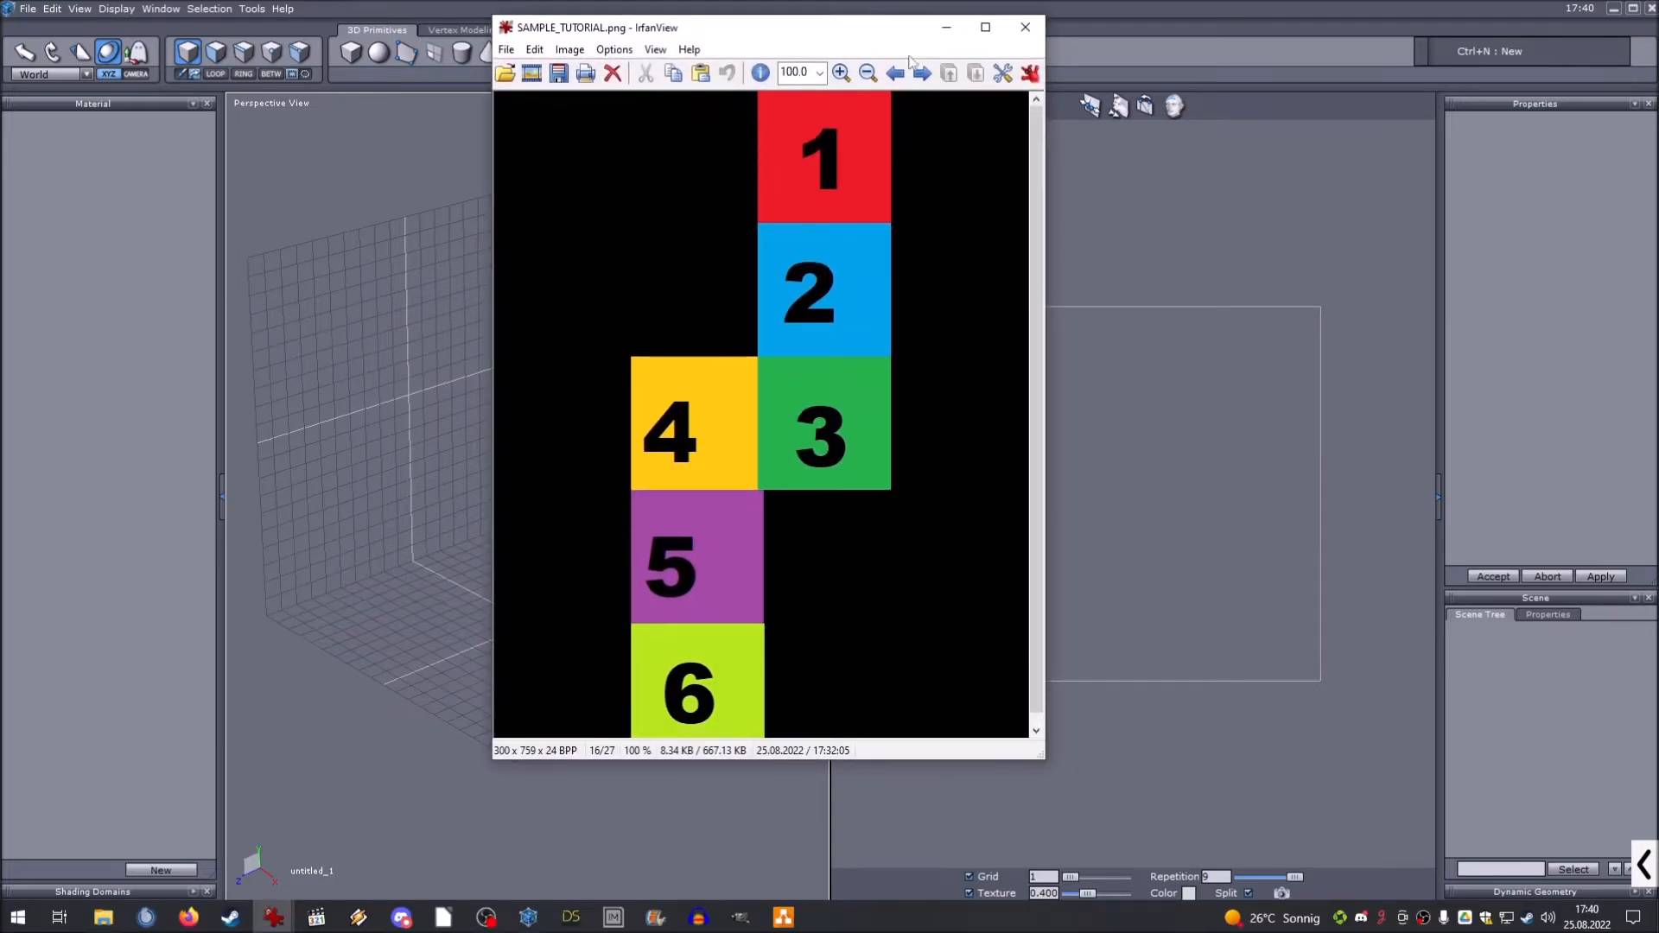
{"action": "left_click_drag", "start_coordinate": [1041, 759], "coordinate": [1074, 815]}
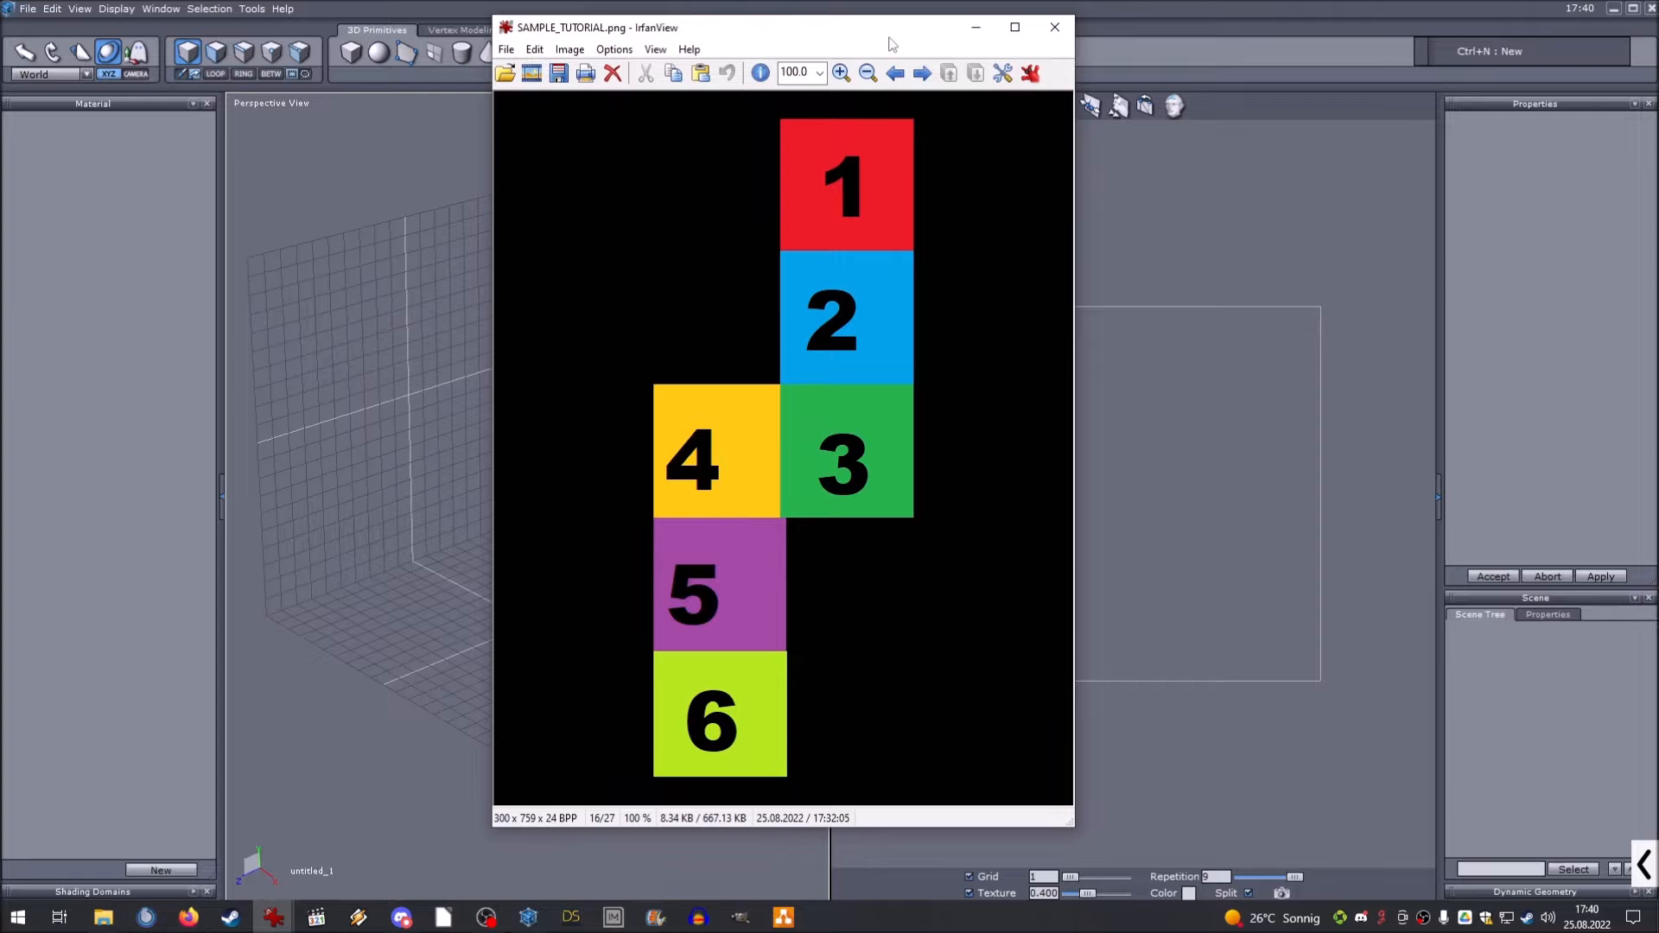
{"action": "left_click_drag", "start_coordinate": [888, 36], "coordinate": [953, 35]}
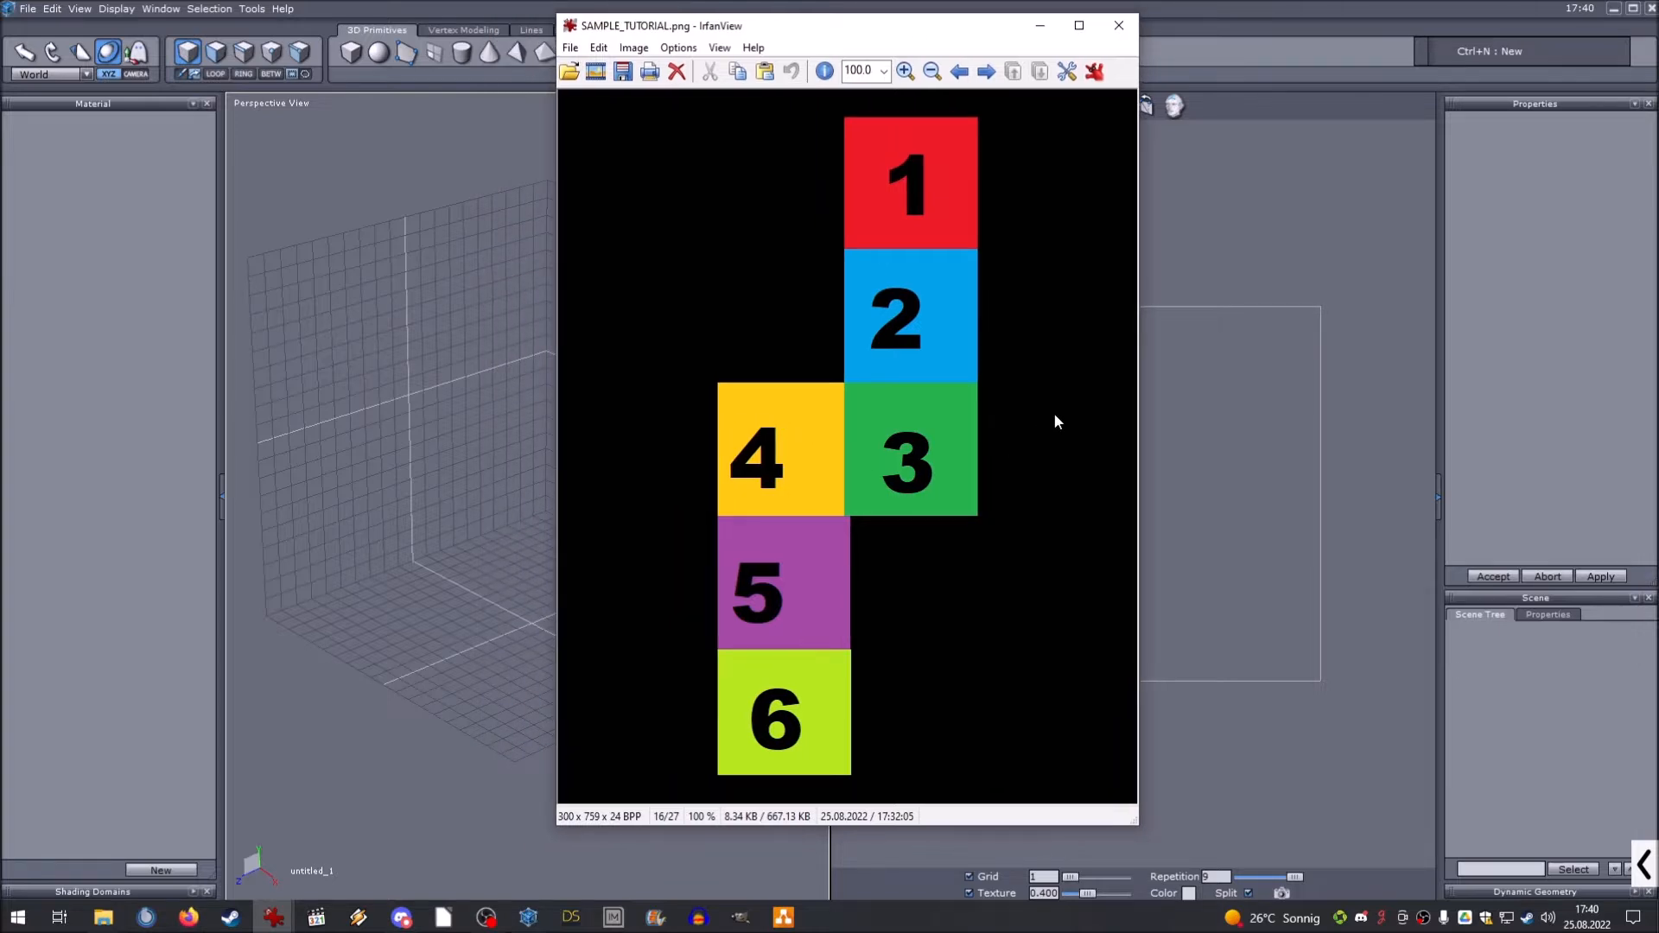
{"action": "left_click", "coordinate": [1117, 28]}
Create a cube about 75.5 units wide at the middle of the grid and raise it to a Y position of about 52.5.
{"action": "left_click", "coordinate": [341, 54]}
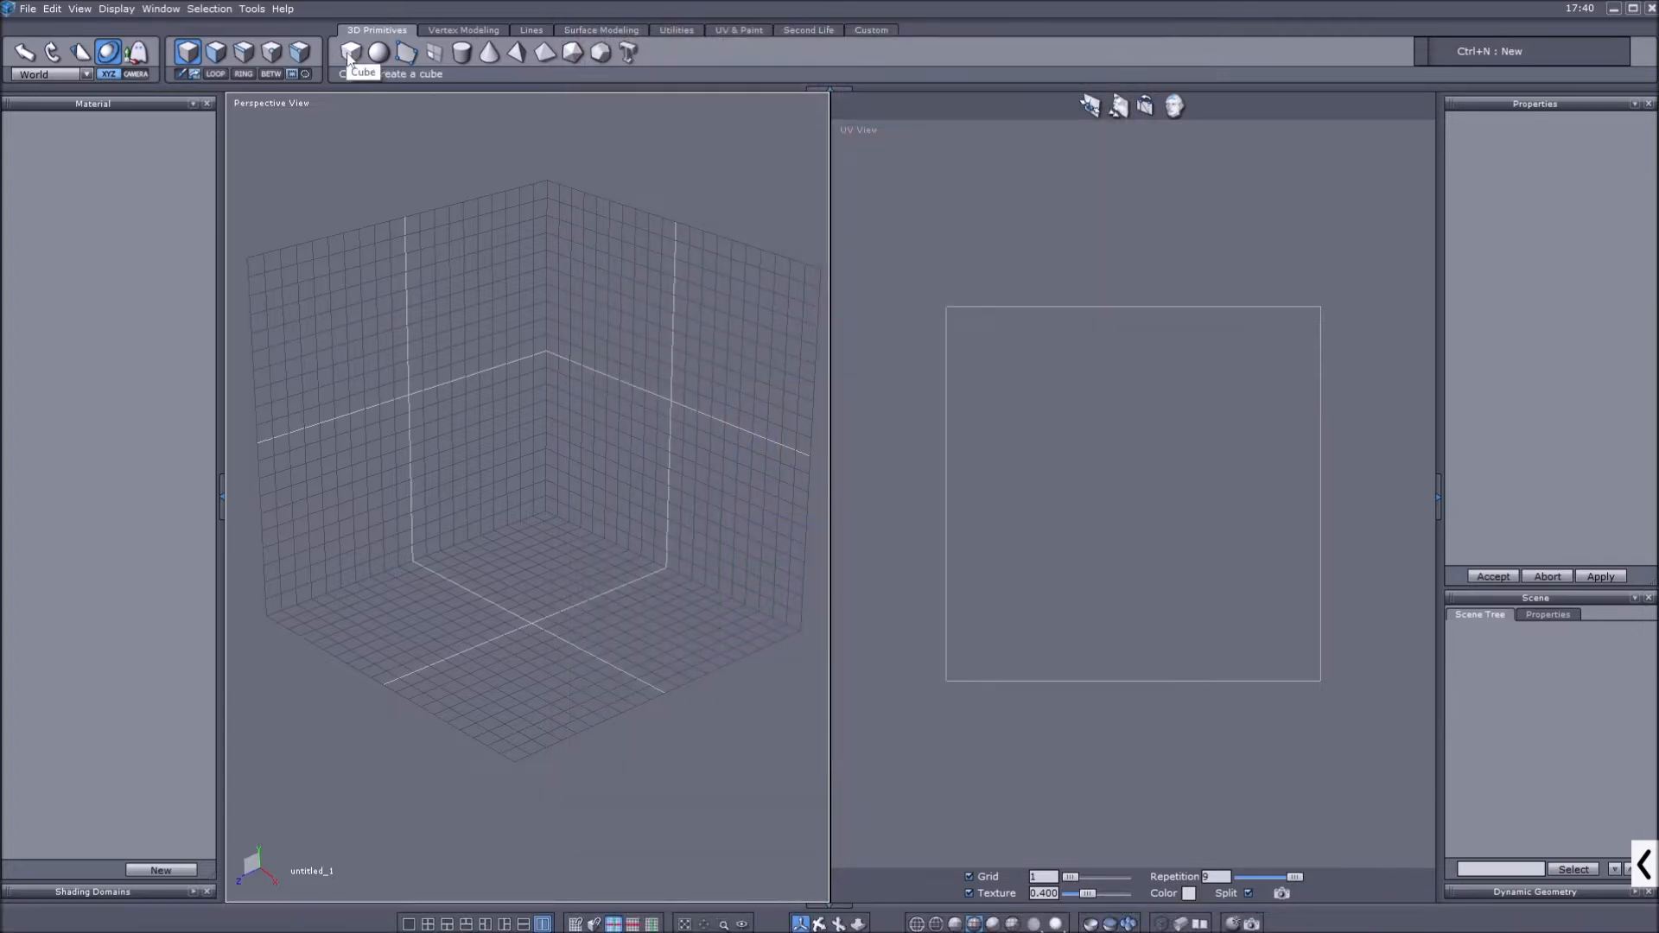
{"action": "left_click", "coordinate": [526, 515]}
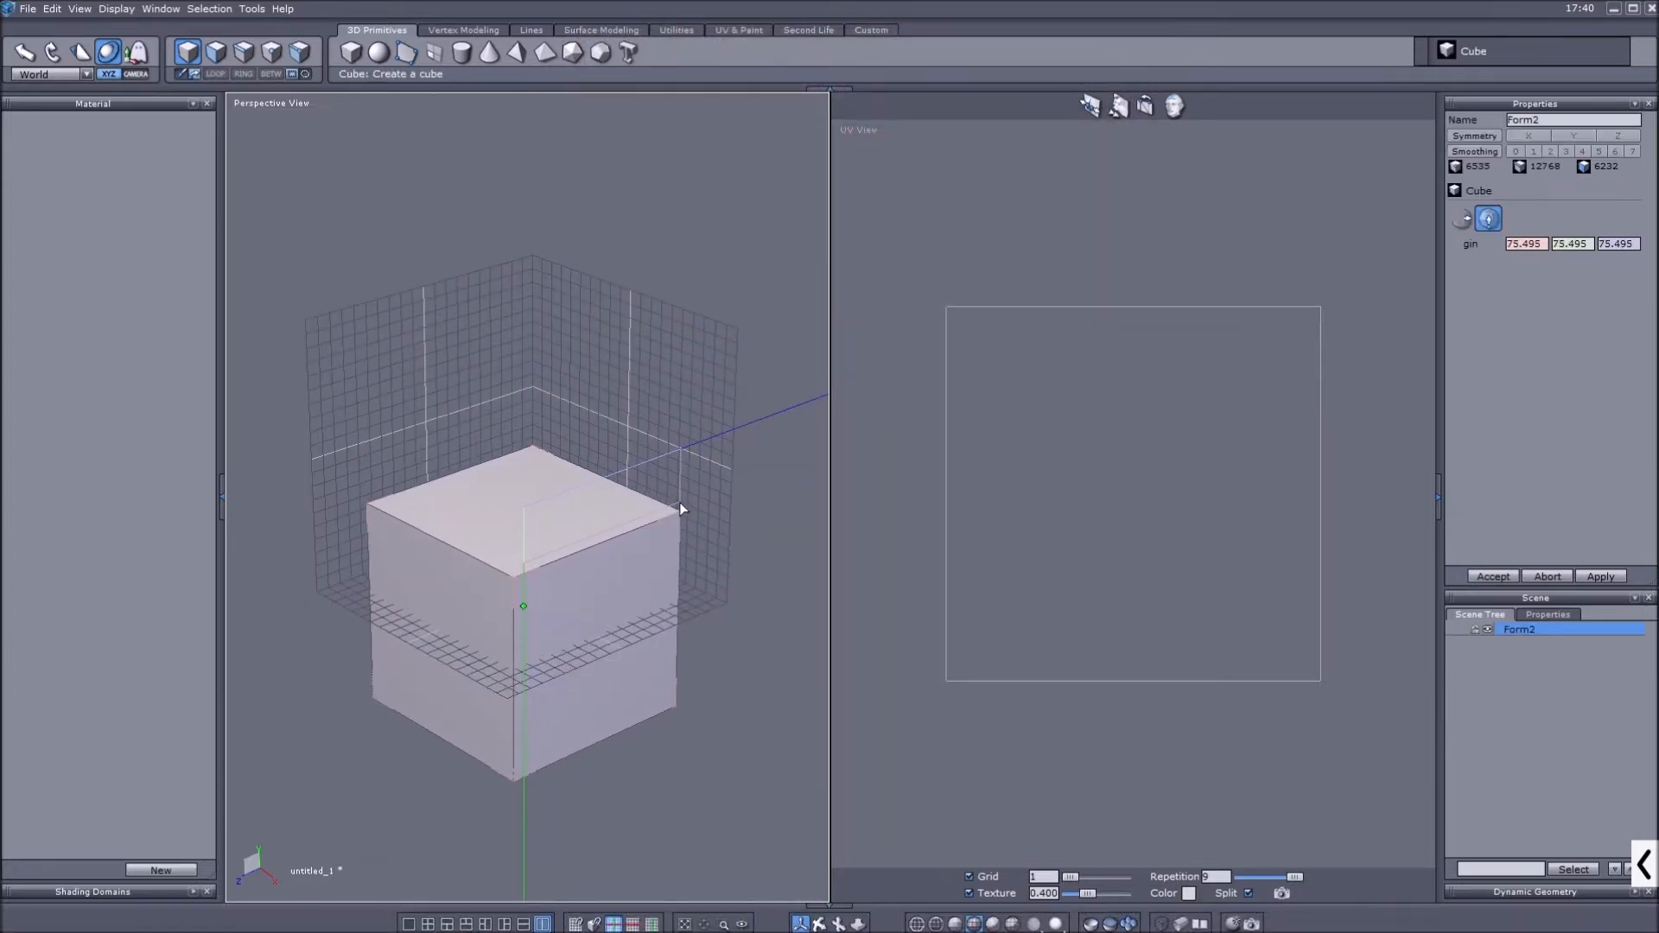
{"action": "left_click", "coordinate": [679, 501]}
{"action": "left_click_drag", "start_coordinate": [516, 533], "coordinate": [518, 453]}
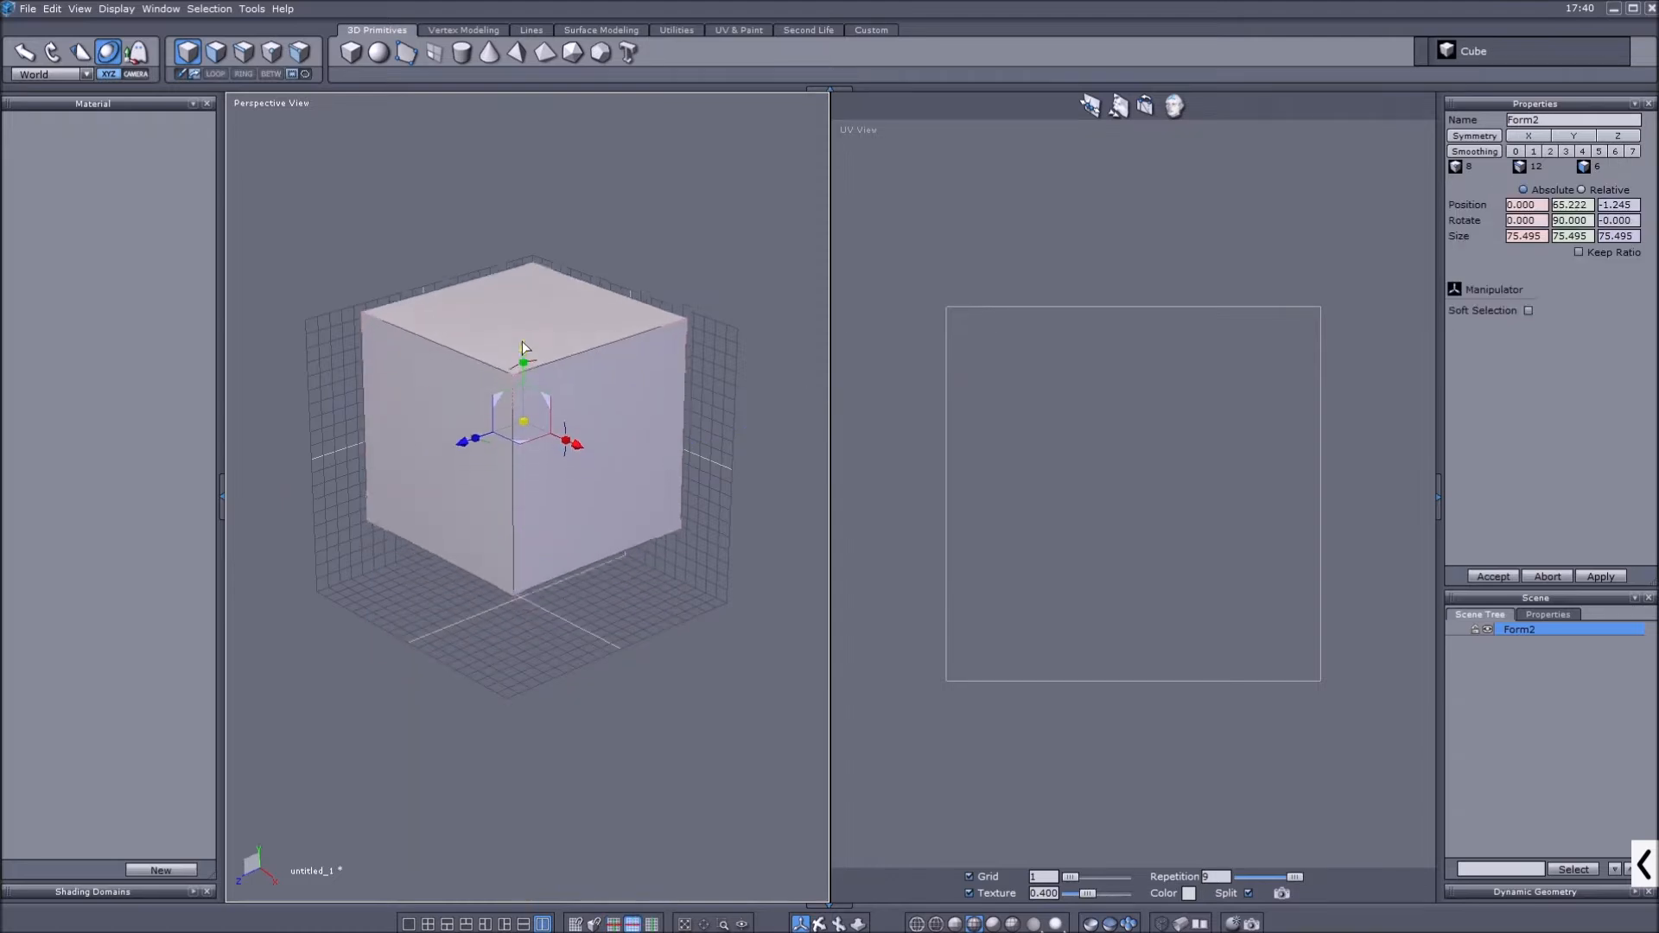
{"action": "scroll", "coordinate": [518, 453], "scroll_direction": "up", "scroll_amount": 2}
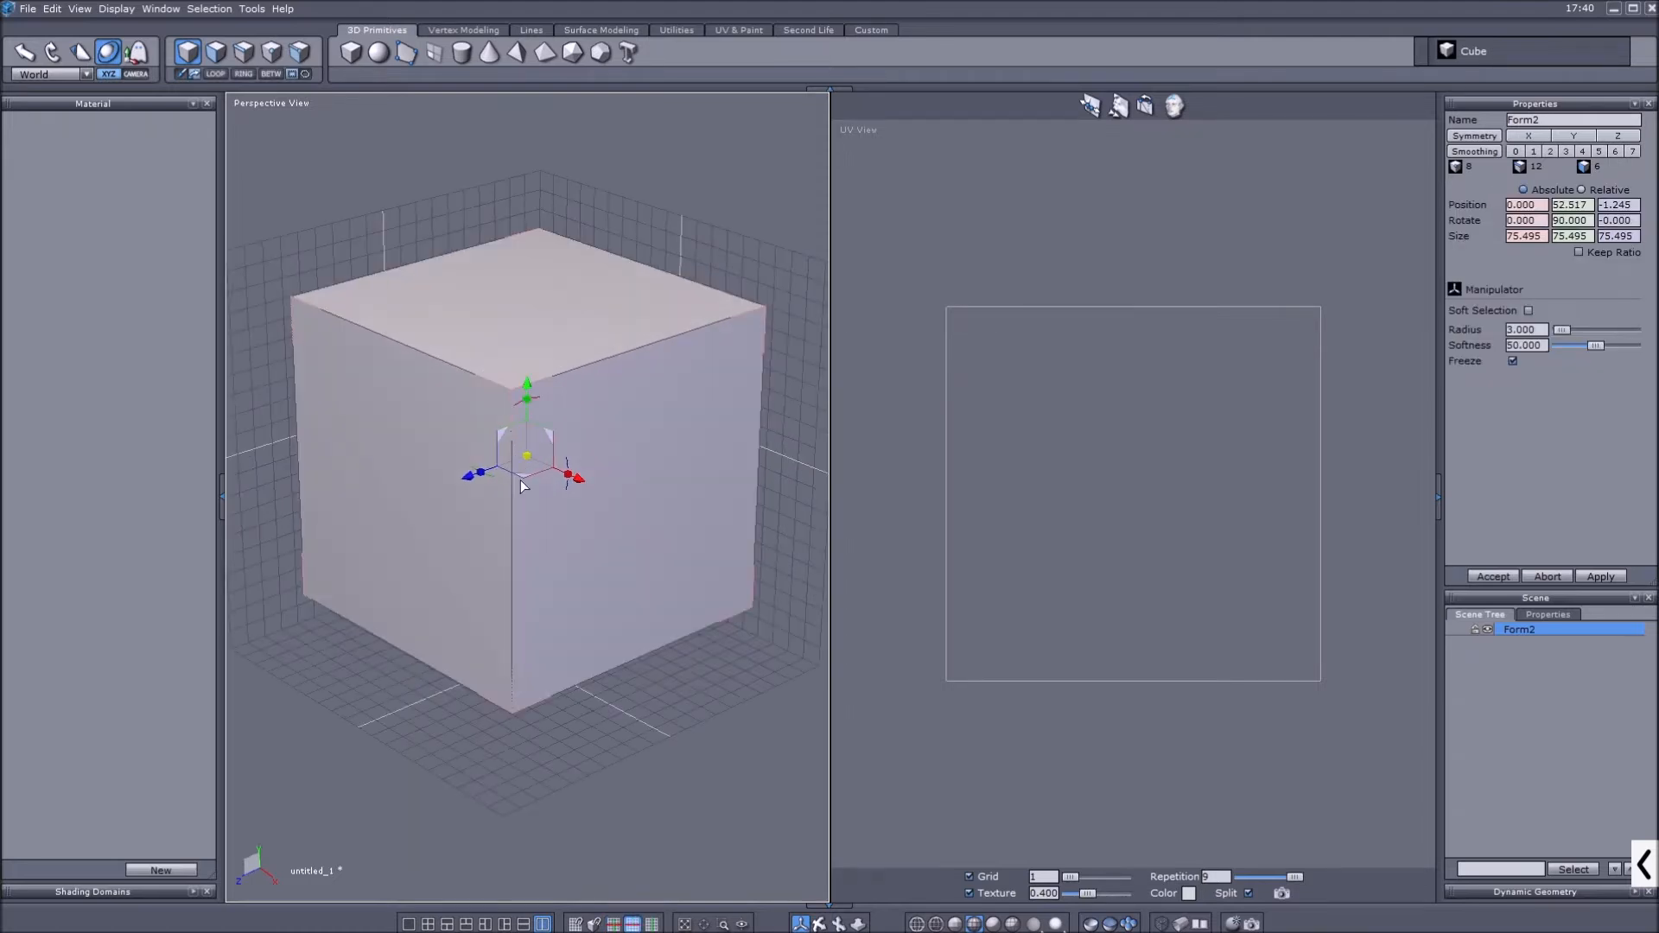
Scale the cube down to about 71.7 units per side, positioned at about X 2.9 and Z 1.3.
{"action": "left_click_drag", "start_coordinate": [527, 460], "coordinate": [523, 488]}
{"action": "scroll", "coordinate": [503, 383], "scroll_direction": "down", "scroll_amount": 2}
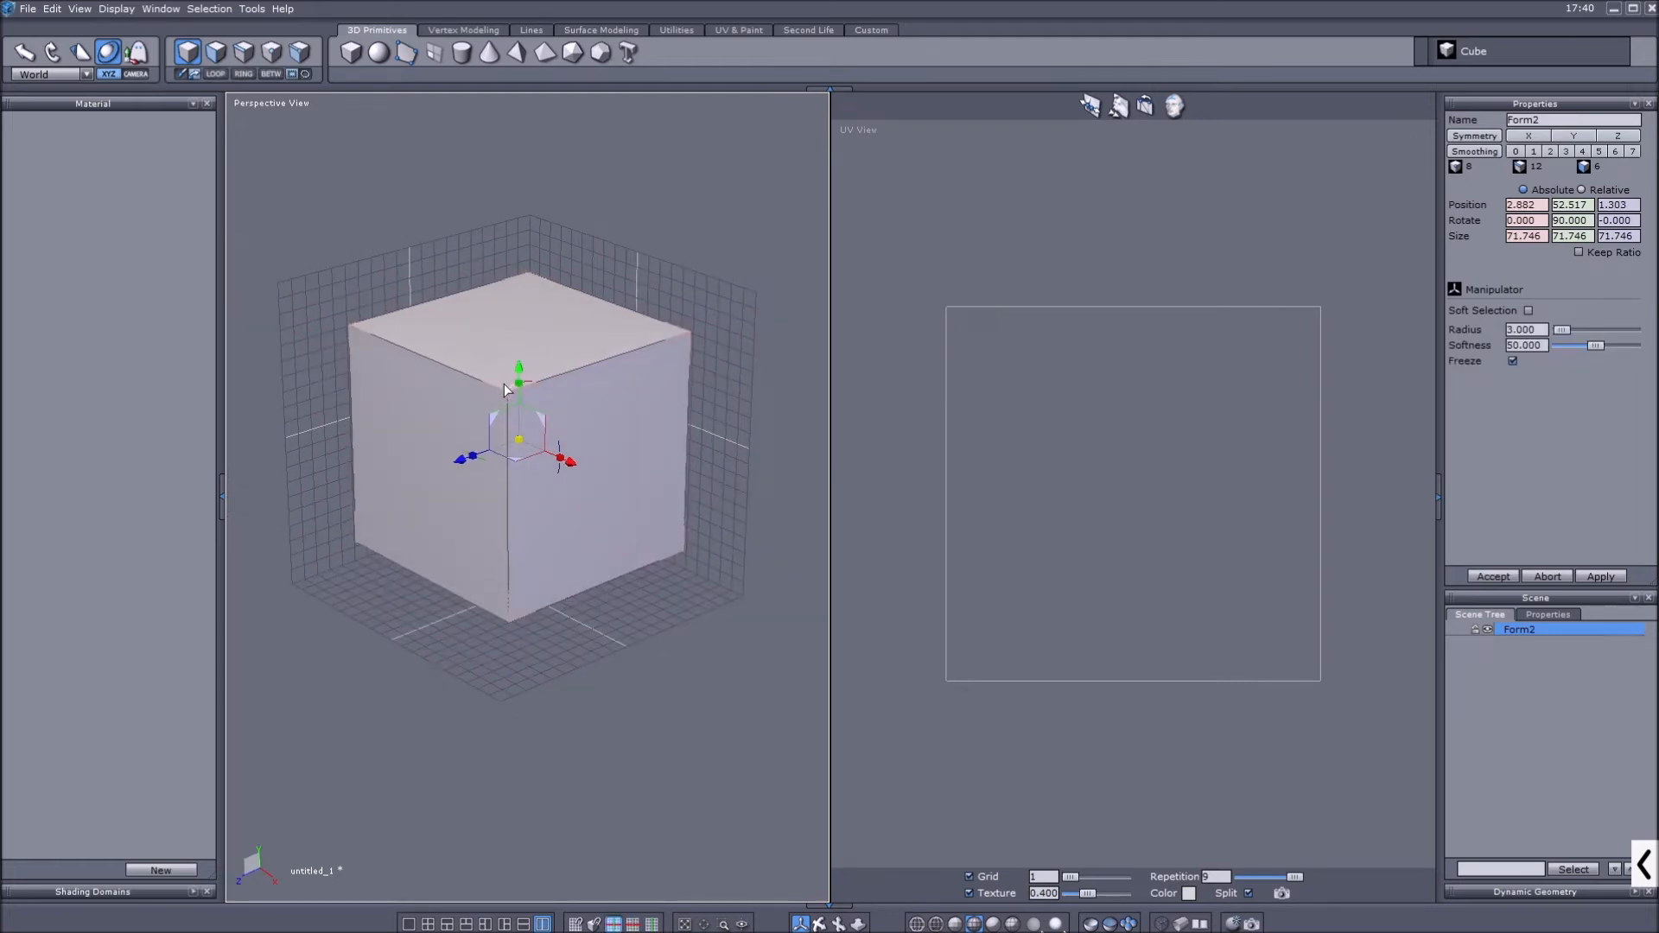
{"action": "left_click", "coordinate": [820, 924]}
{"action": "left_click_drag", "start_coordinate": [514, 588], "coordinate": [557, 634]}
{"action": "left_click_drag", "start_coordinate": [475, 523], "coordinate": [473, 528]}
{"action": "left_click", "coordinate": [800, 924]}
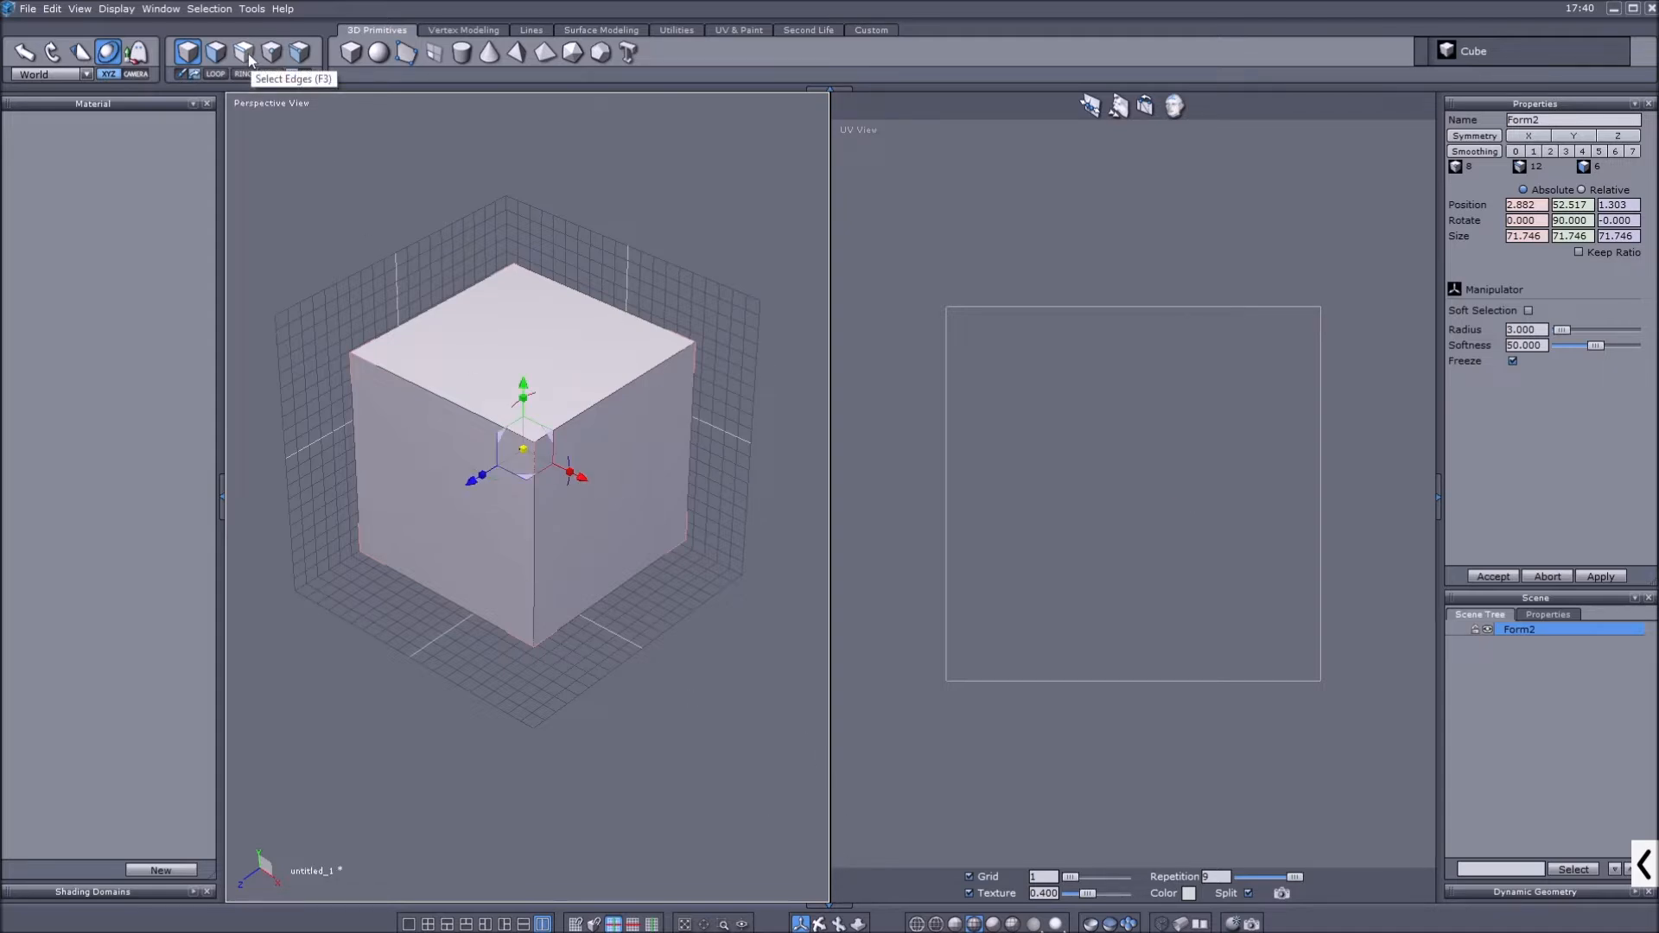
Show the UV & Paint tools and circle their heading with the red annotation pen.
{"action": "left_click", "coordinate": [743, 30]}
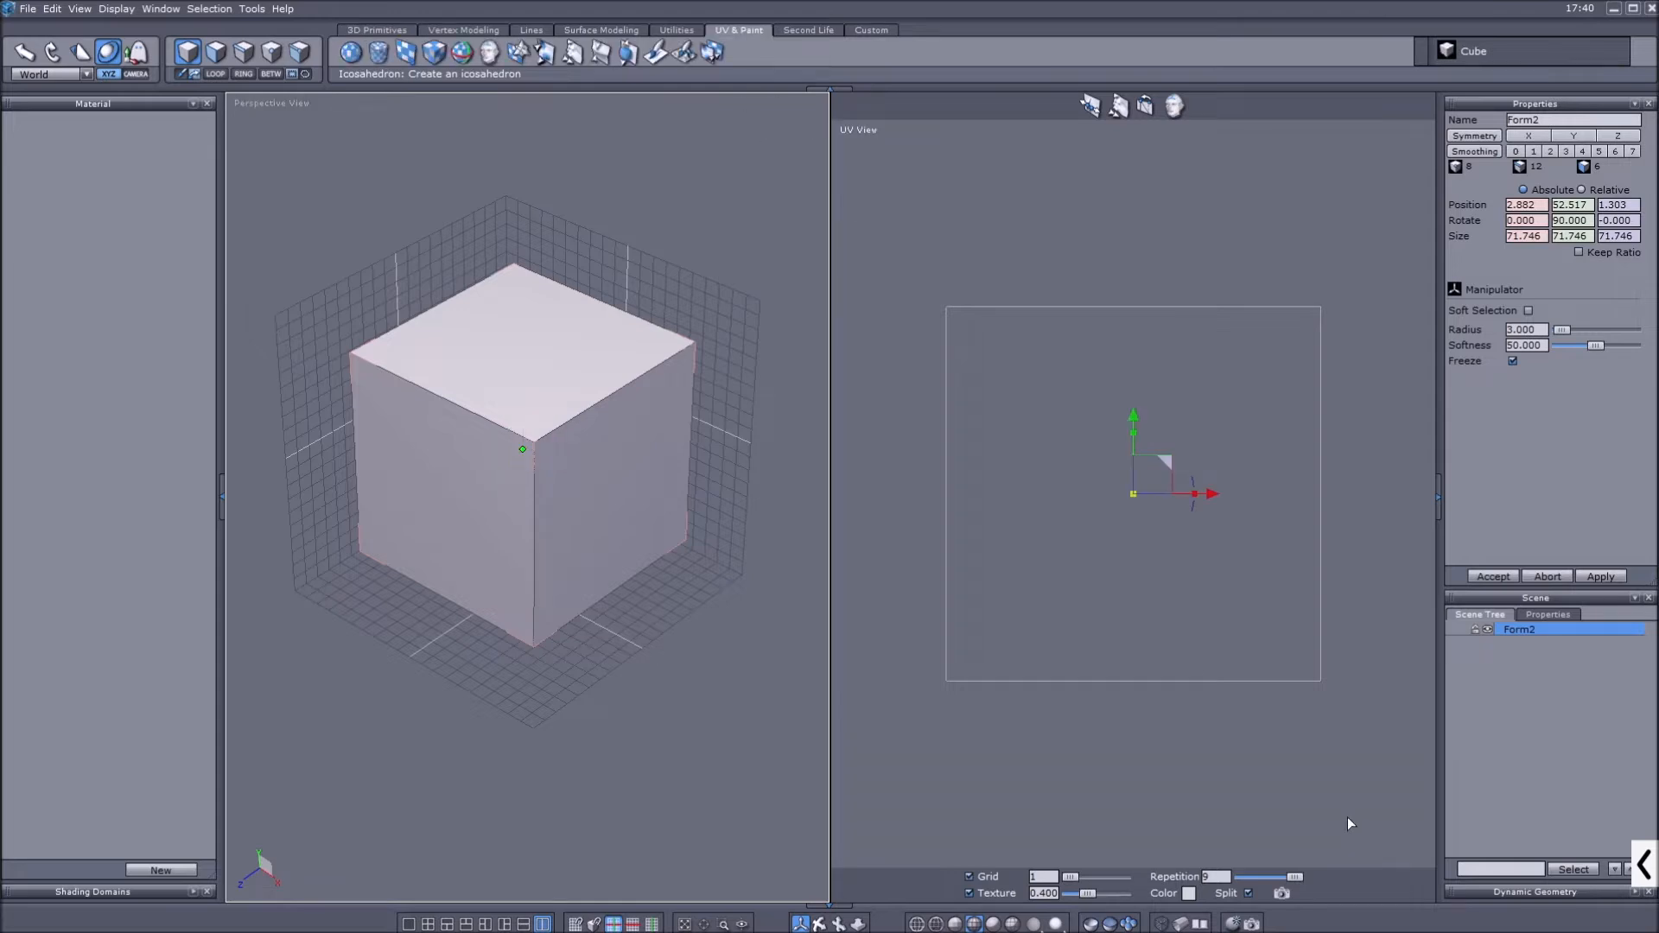
{"action": "left_click", "coordinate": [1644, 864]}
{"action": "left_click", "coordinate": [993, 862]}
{"action": "mouse_move", "coordinate": [778, 35]}
{"action": "left_mouse_down"}
{"action": "mouse_move", "coordinate": [748, 15]}
{"action": "mouse_move", "coordinate": [704, 39]}
{"action": "mouse_move", "coordinate": [741, 55]}
{"action": "left_mouse_up"}
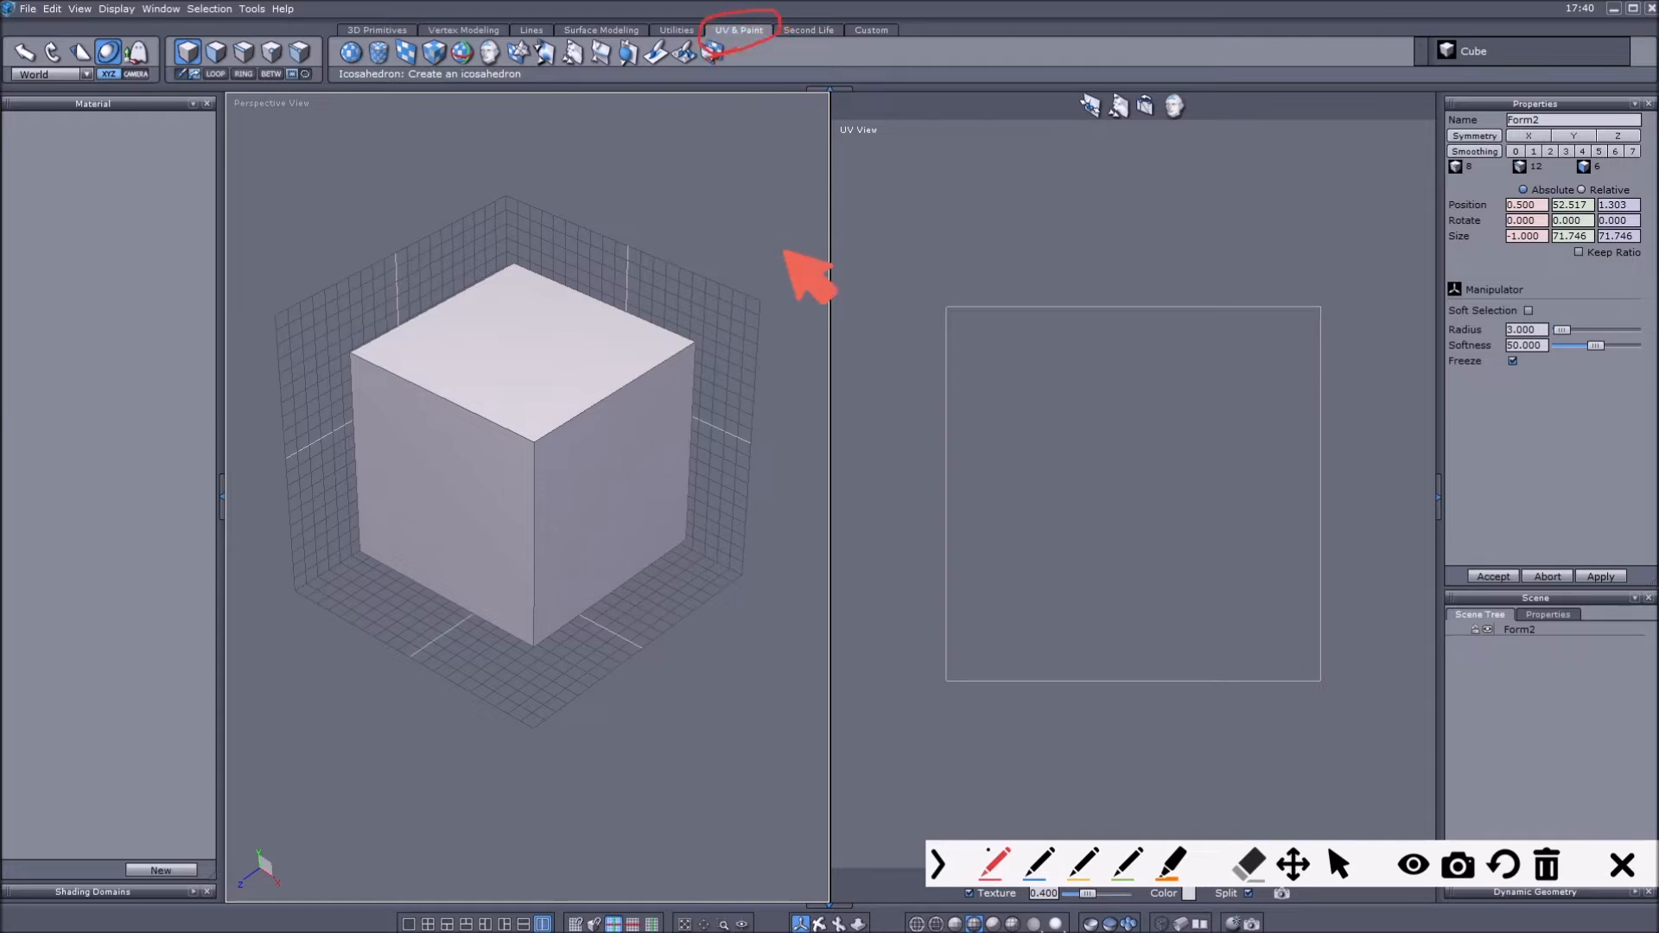
{"action": "left_click", "coordinate": [1339, 864]}
{"action": "left_click", "coordinate": [948, 861]}
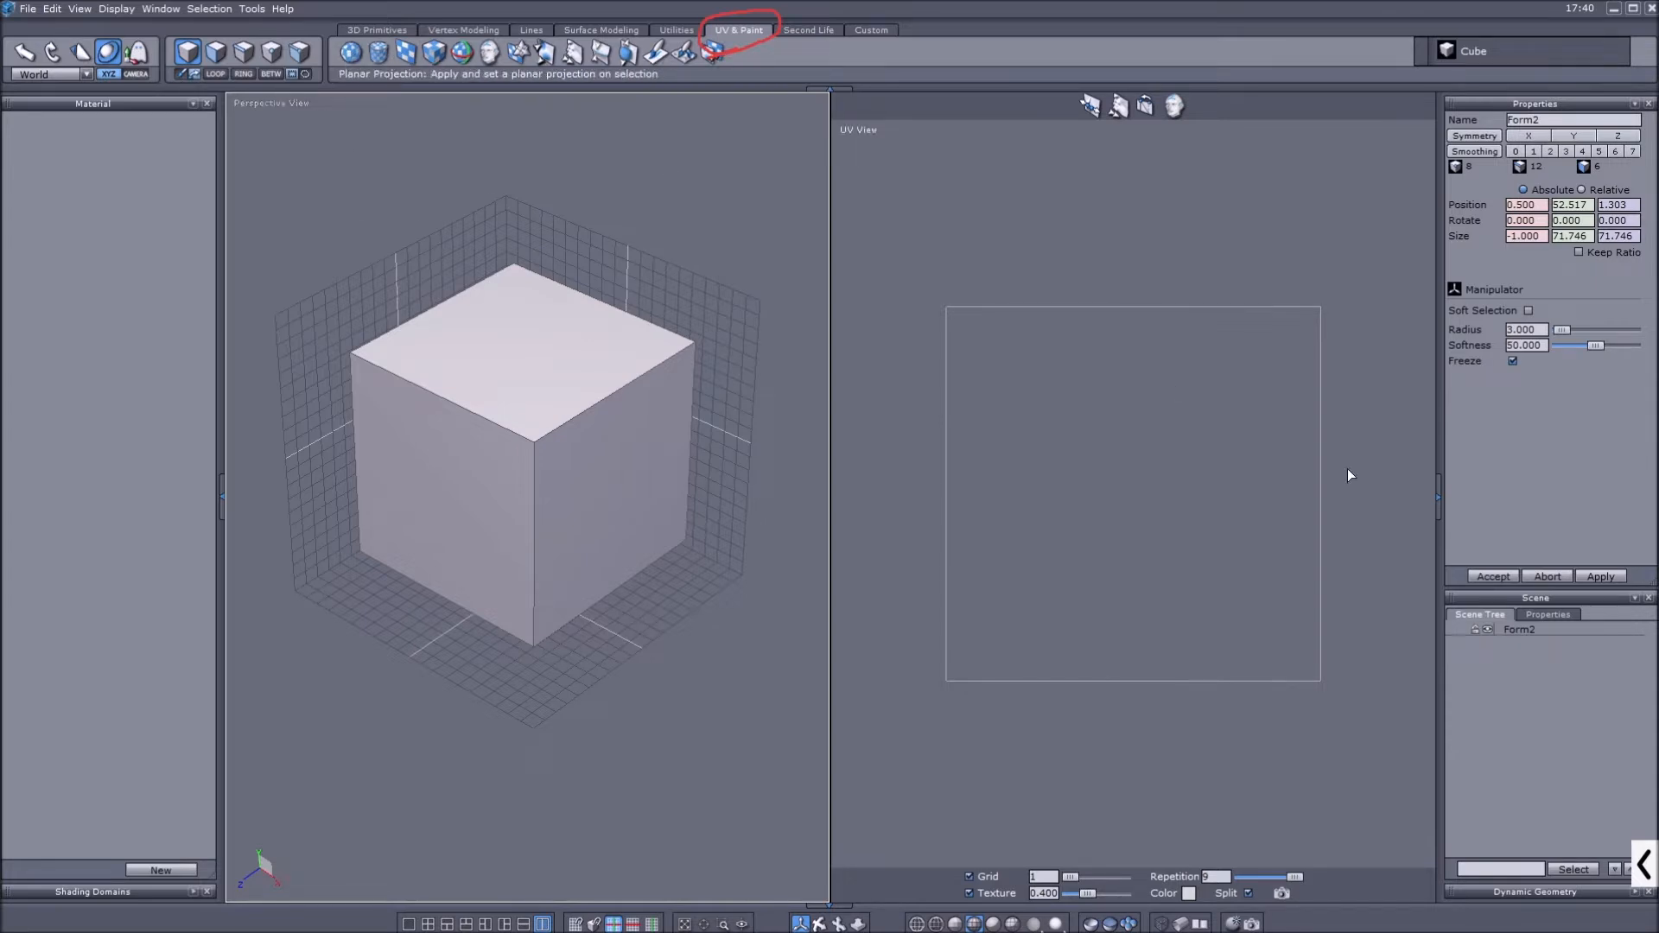
Apply a spherical UV projection to the cube and enlarge the projection gizmo.
{"action": "left_click", "coordinate": [352, 52]}
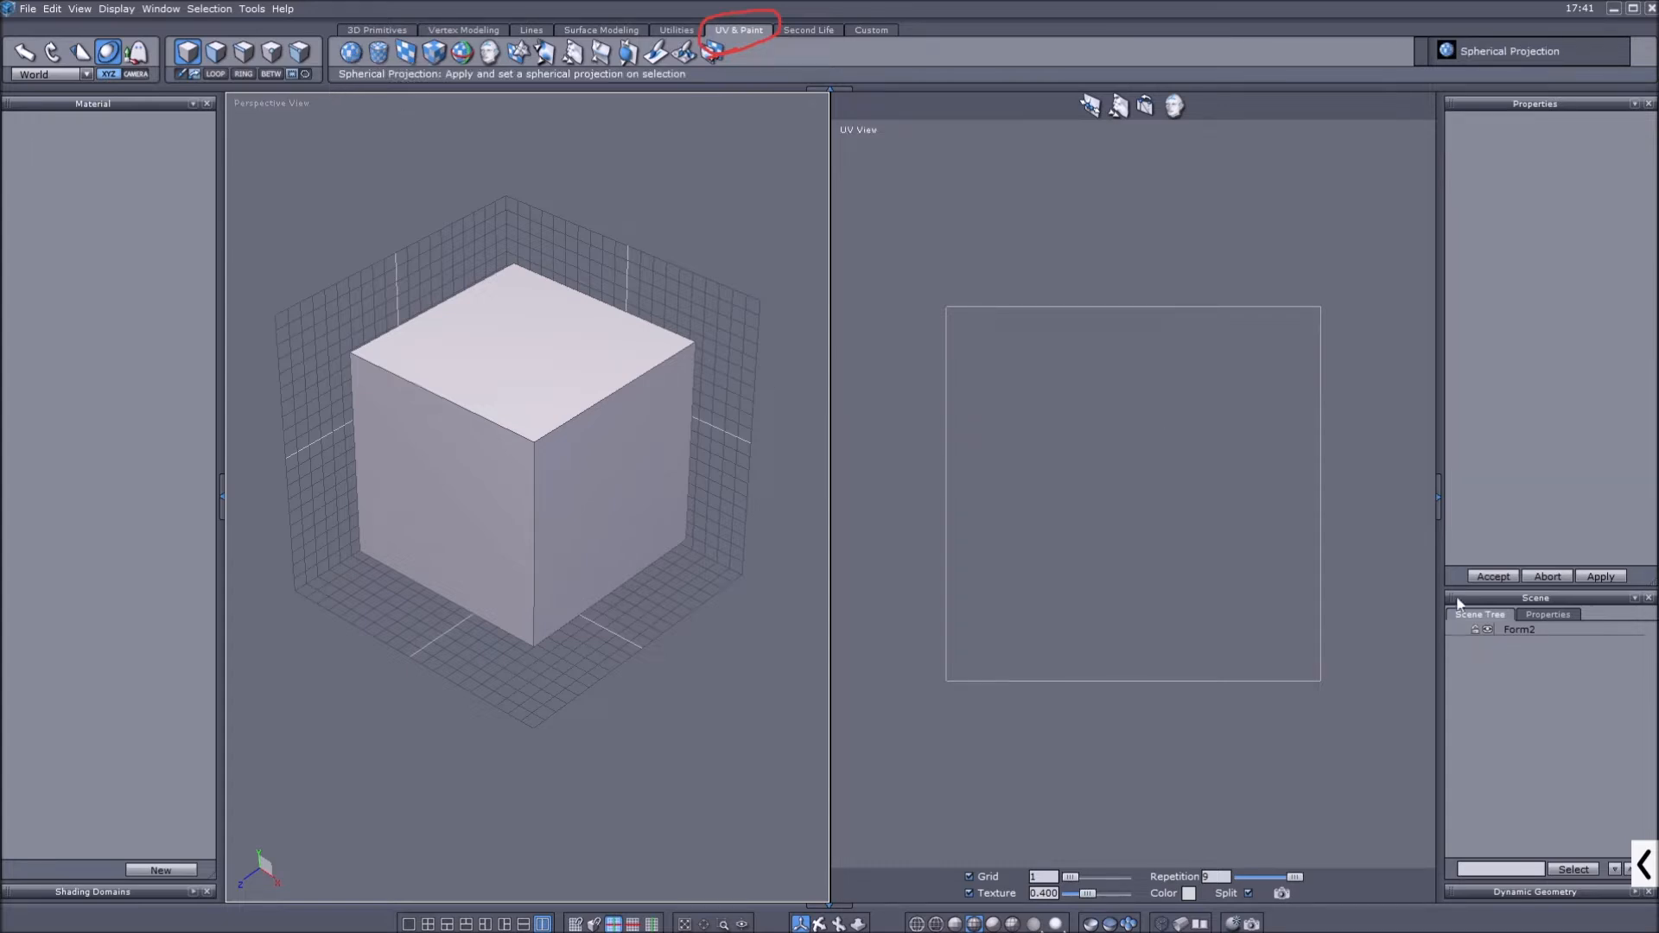
{"action": "left_click", "coordinate": [1521, 629]}
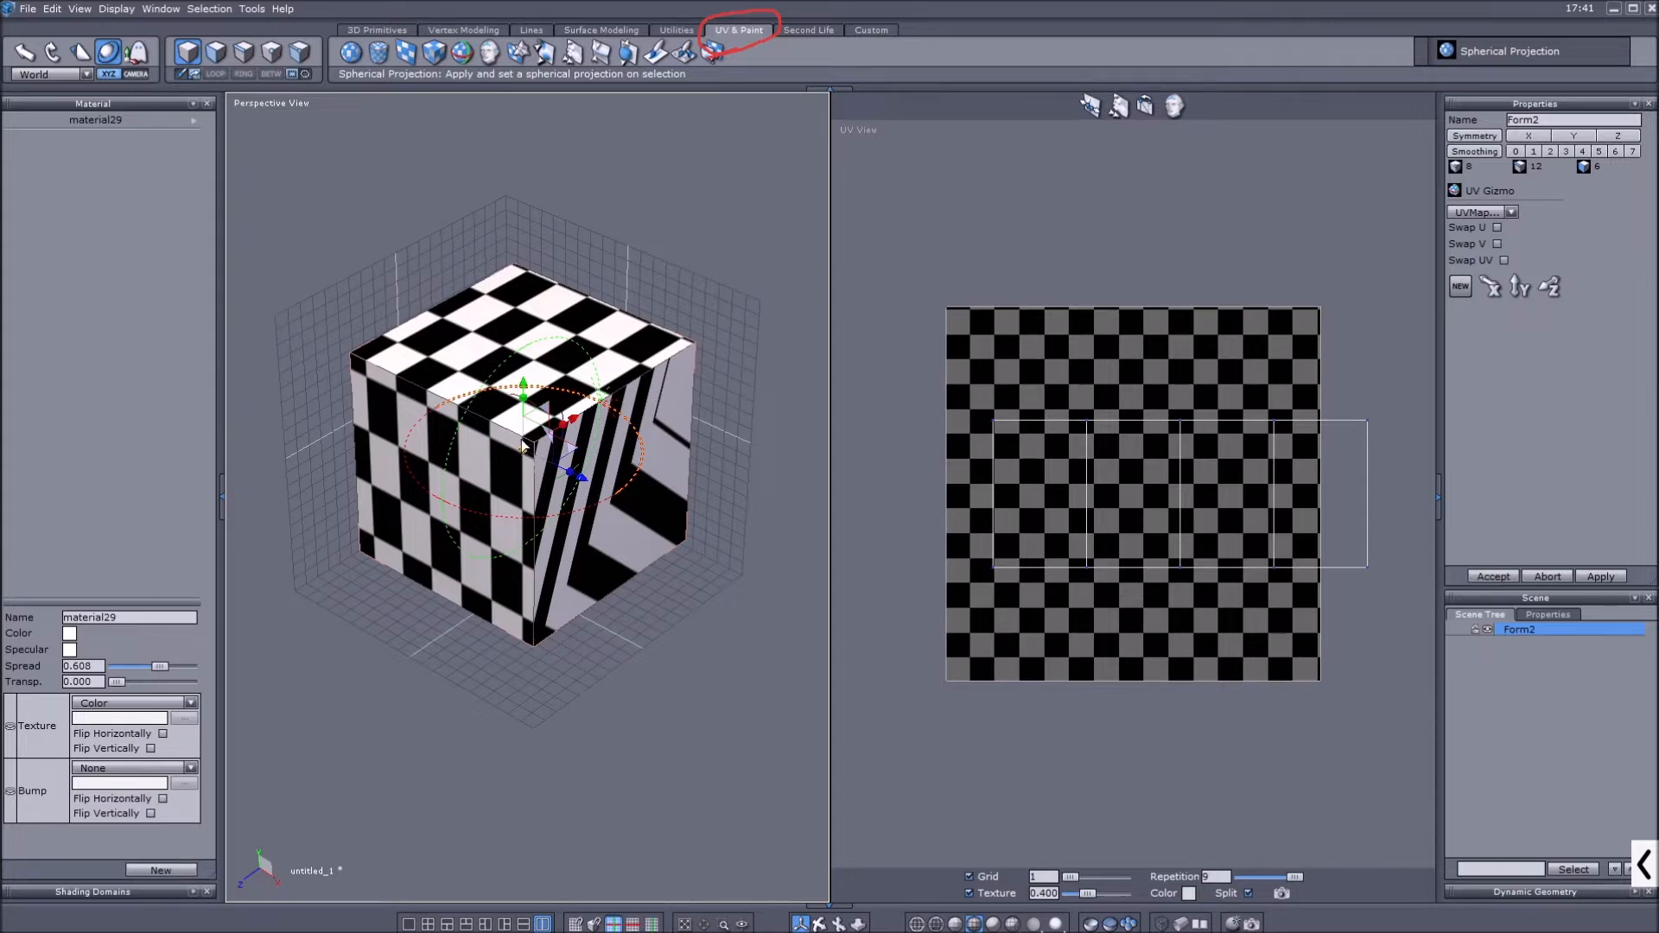
{"action": "left_click_drag", "start_coordinate": [535, 451], "coordinate": [723, 474]}
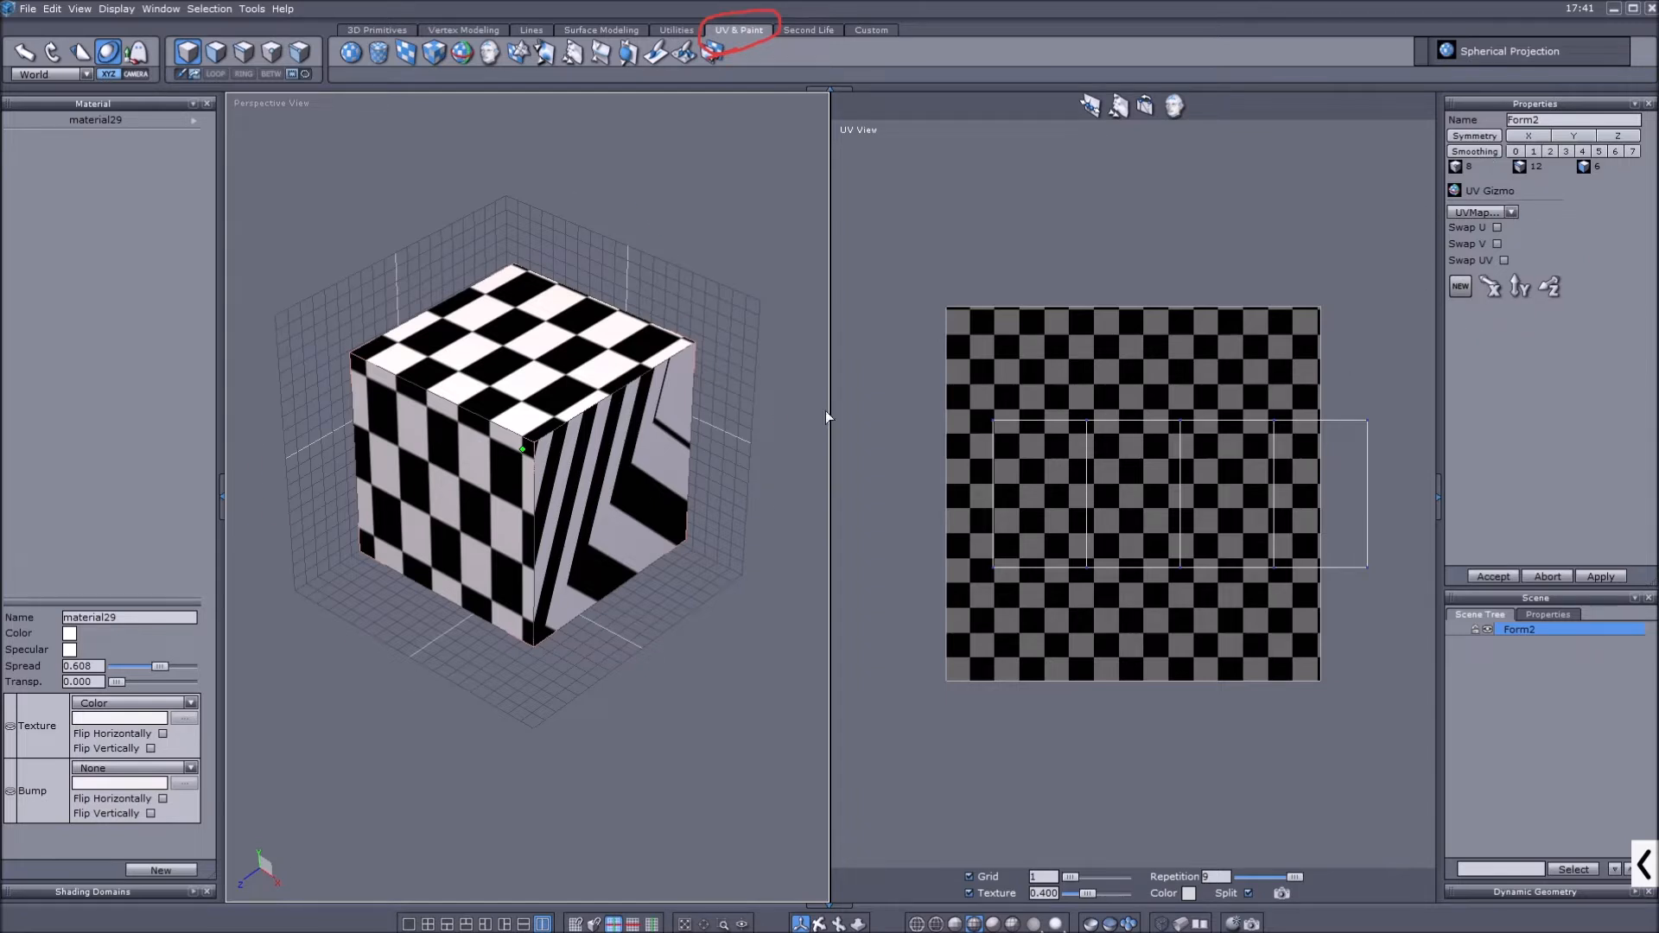
{"action": "left_click_drag", "start_coordinate": [520, 452], "coordinate": [570, 428]}
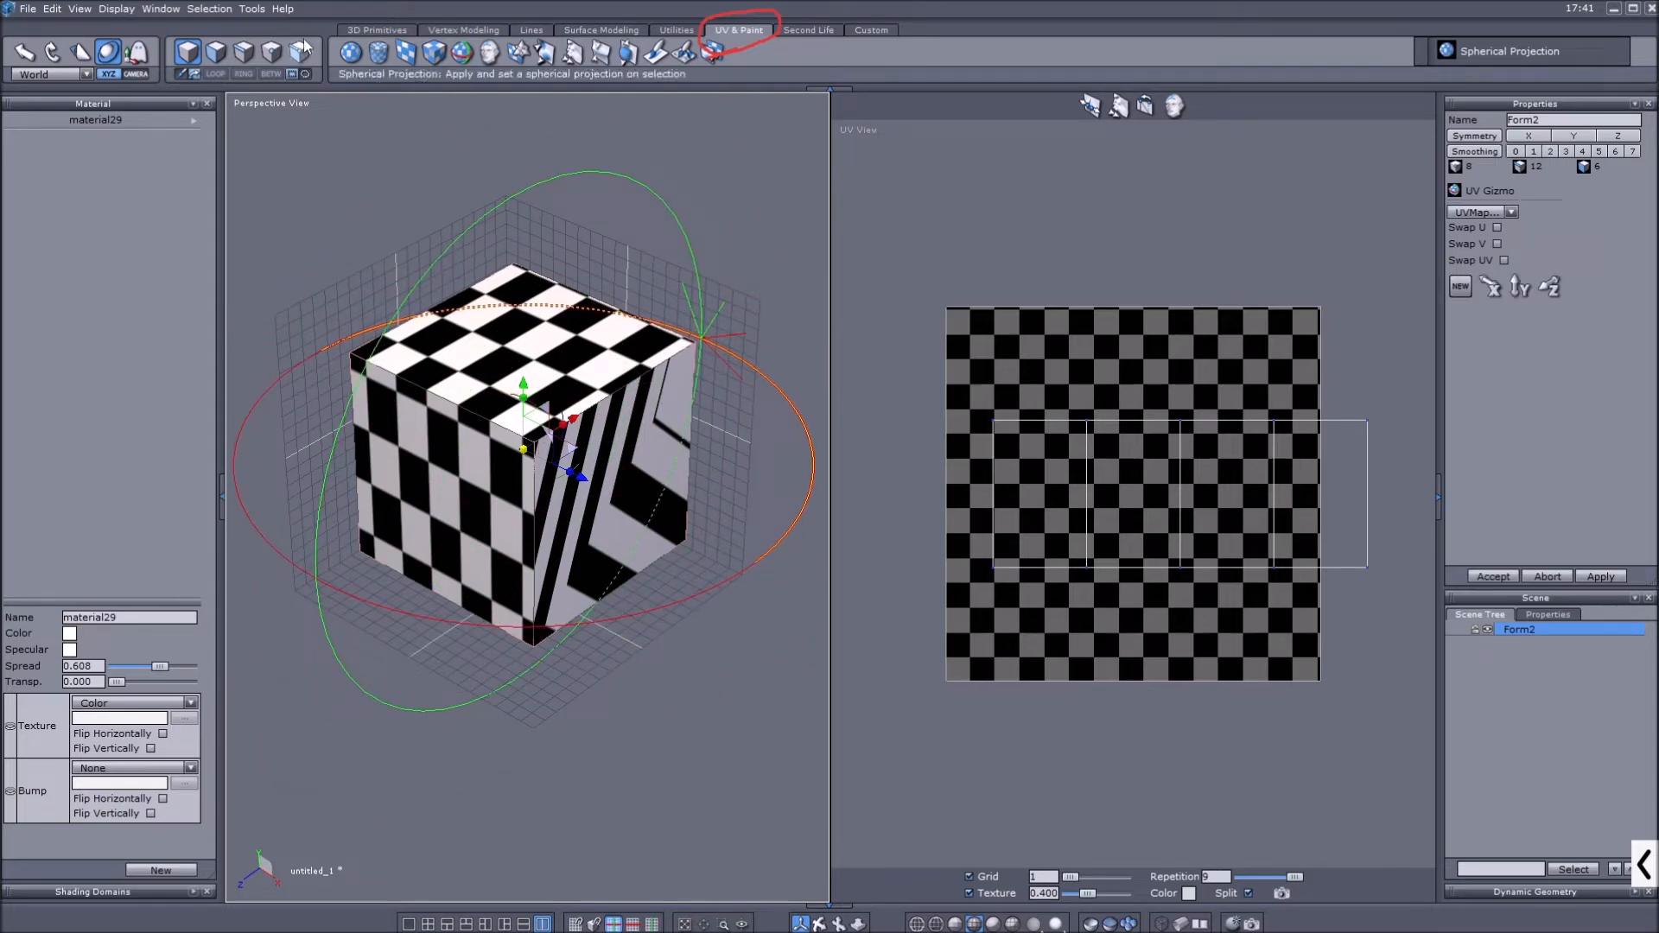
Try a cylindrical and a planar UV projection on the cube.
{"action": "left_click", "coordinate": [377, 53]}
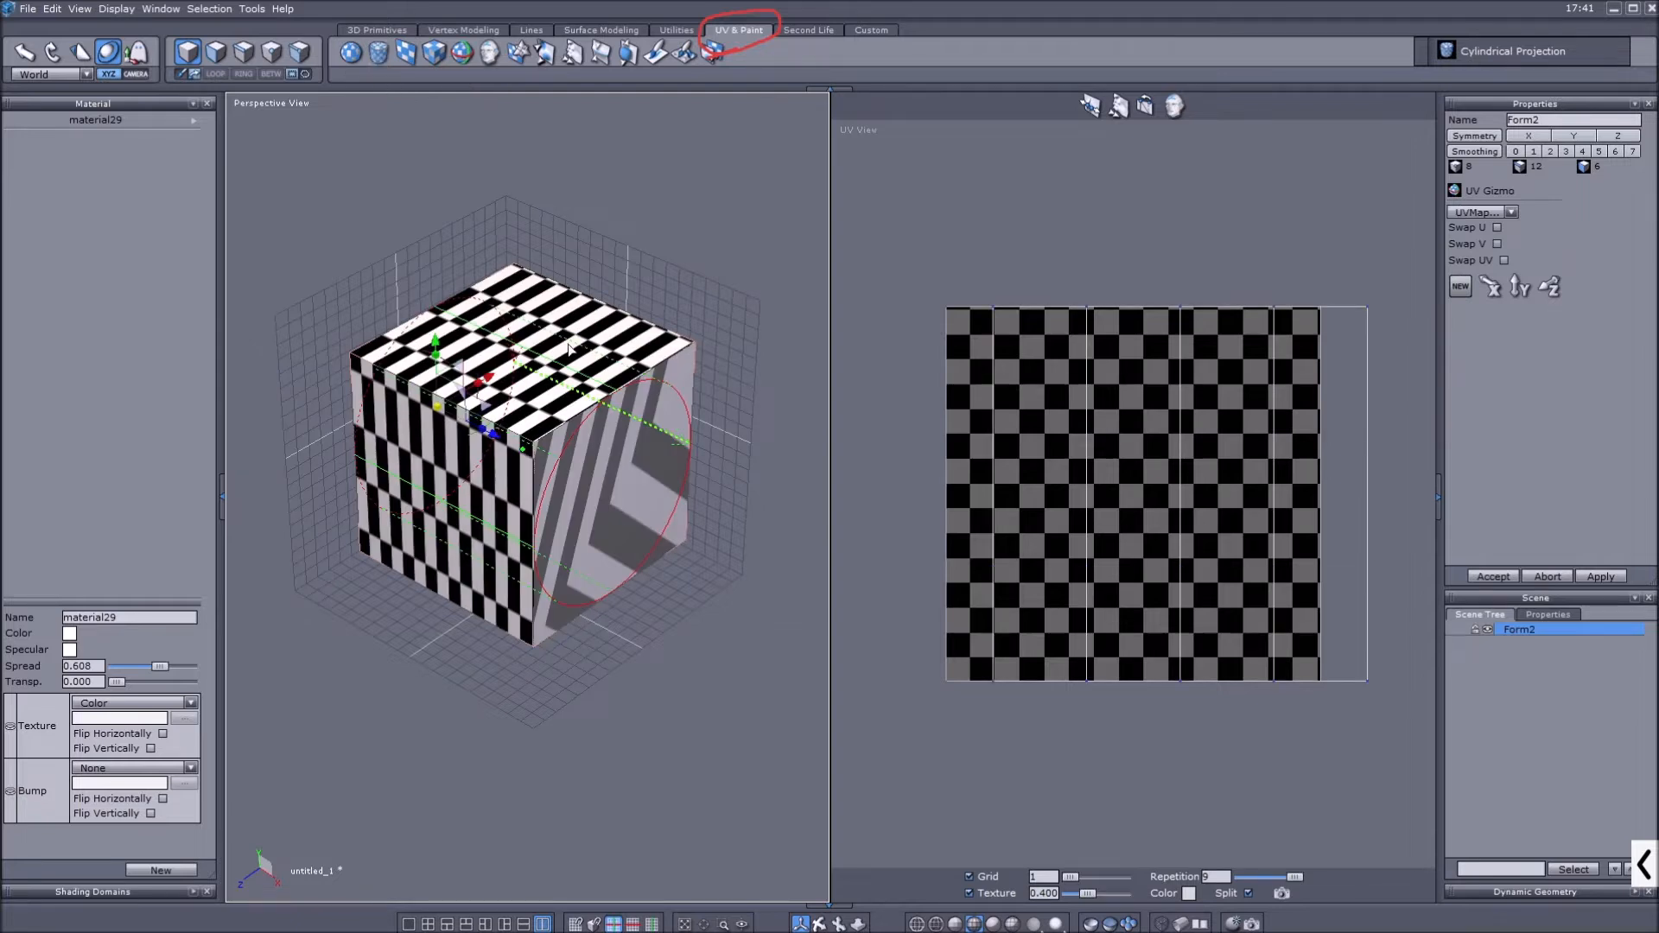
{"action": "left_click", "coordinate": [406, 53]}
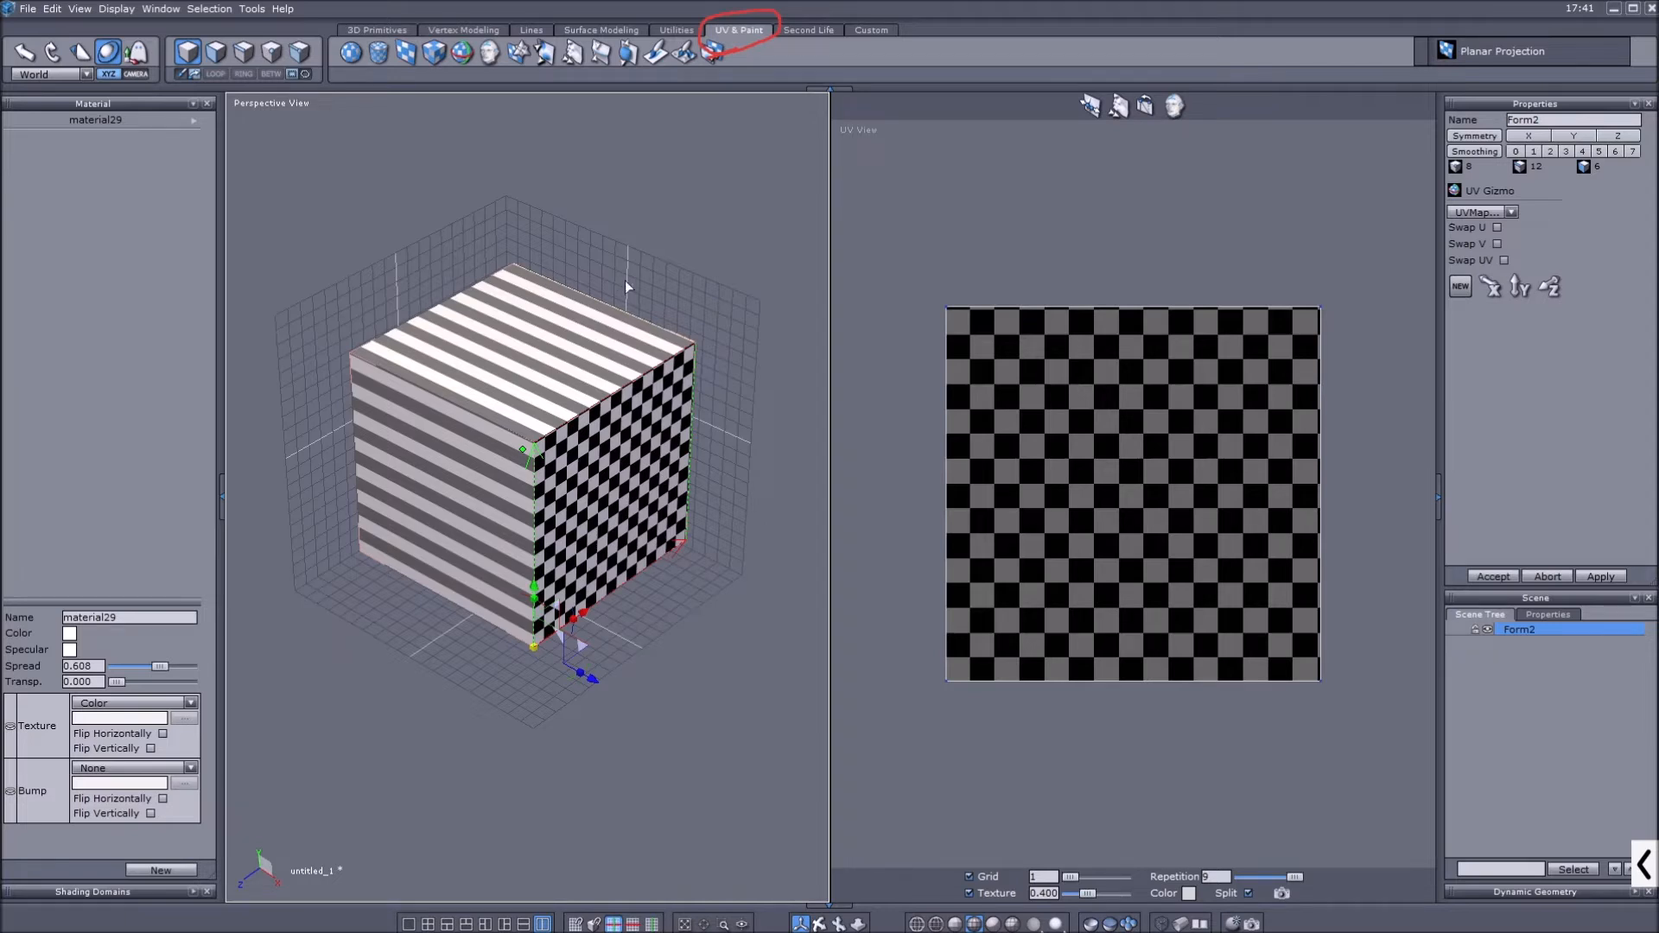
Apply a cubic UV projection to the cube and accept it.
{"action": "left_click", "coordinate": [439, 57]}
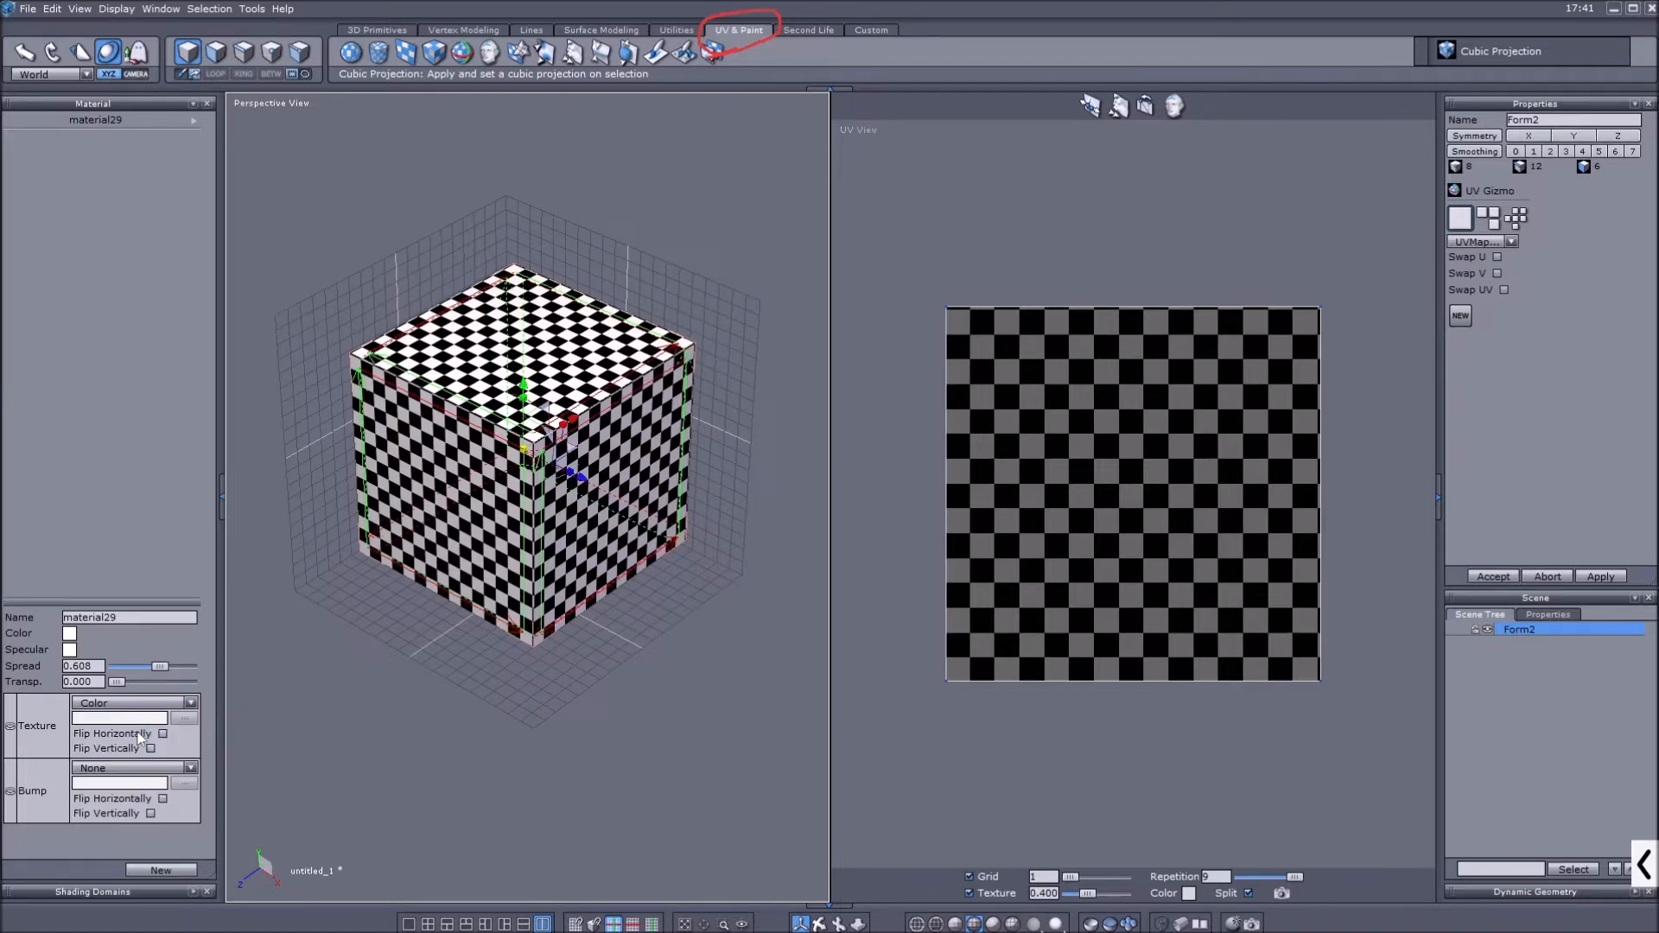
{"action": "left_click", "coordinate": [183, 717]}
{"action": "left_click", "coordinate": [1440, 829]}
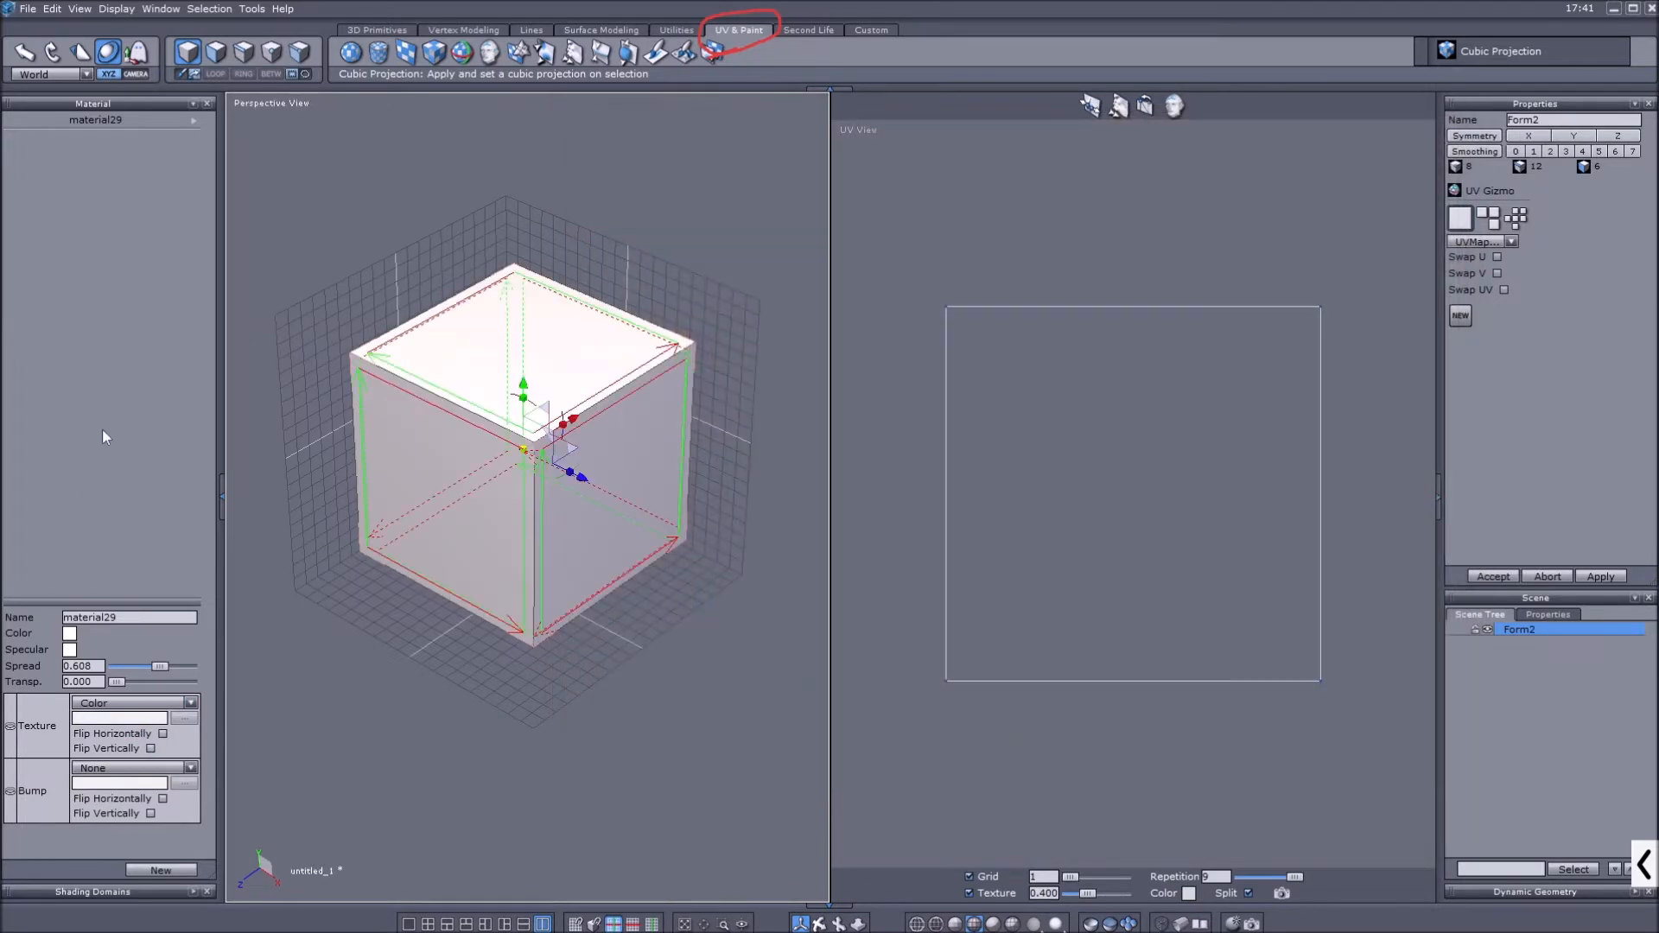
{"action": "left_click", "coordinate": [1495, 577]}
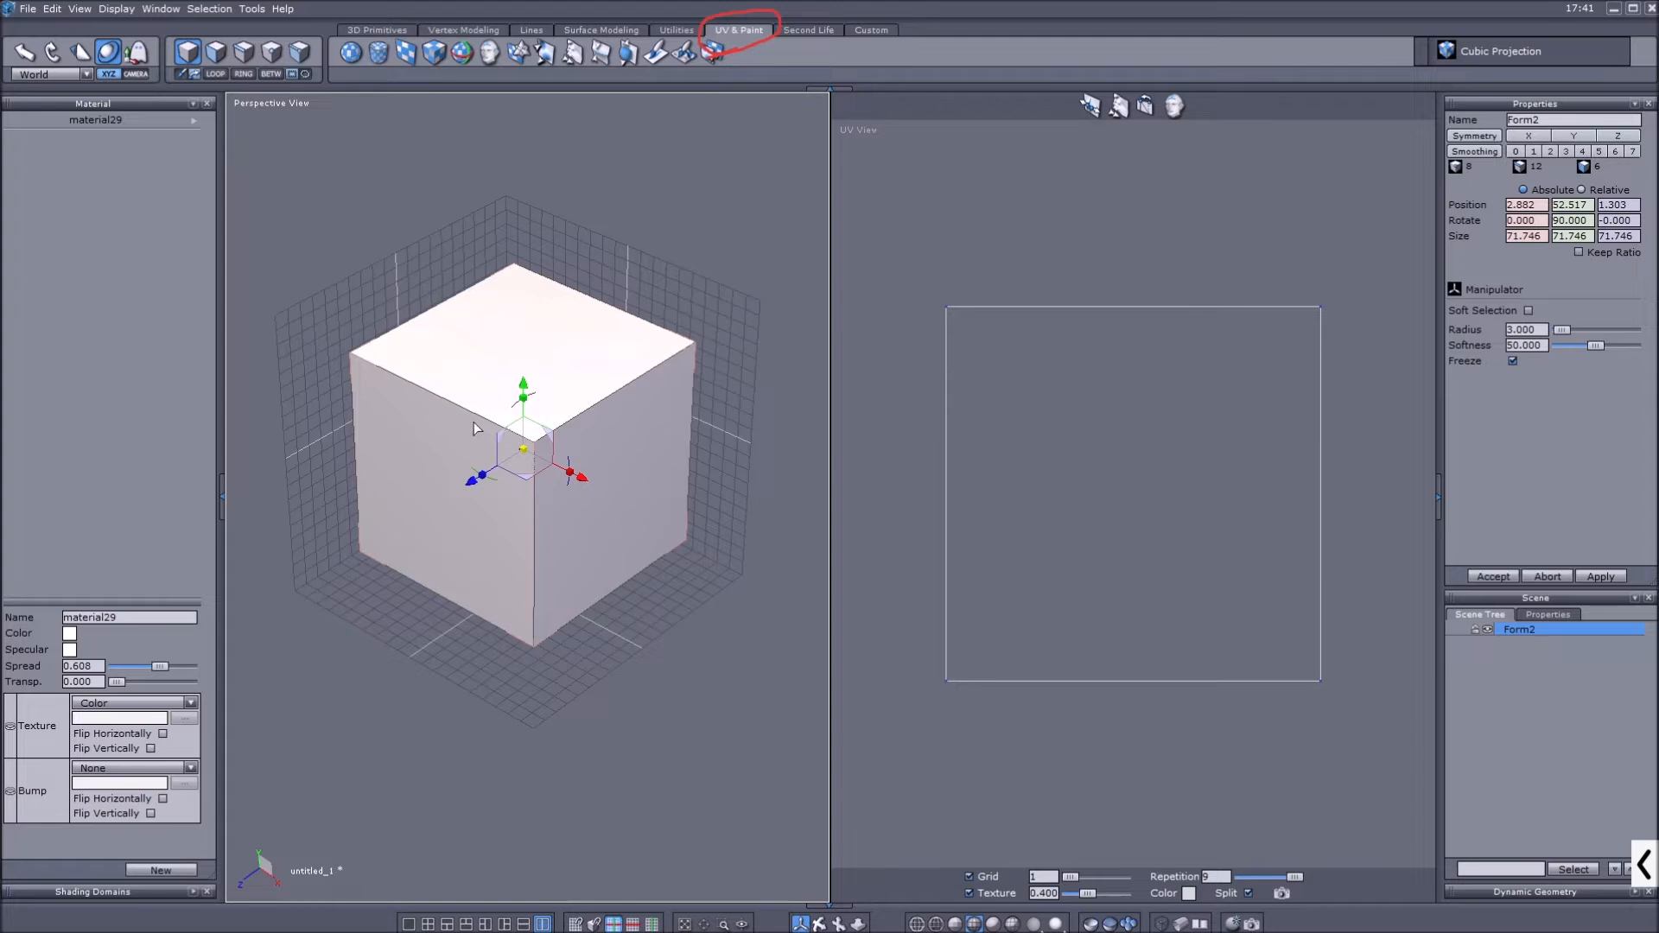
Circle the cube's entry in the material list with the red annotation pen, and put the annotation tools away.
{"action": "left_click", "coordinate": [1642, 864]}
{"action": "left_click", "coordinate": [993, 862]}
{"action": "mouse_move", "coordinate": [34, 140]}
{"action": "left_mouse_down"}
{"action": "mouse_move", "coordinate": [192, 143]}
{"action": "mouse_move", "coordinate": [207, 105]}
{"action": "mouse_move", "coordinate": [5, 97]}
{"action": "mouse_move", "coordinate": [34, 141]}
{"action": "left_mouse_up"}
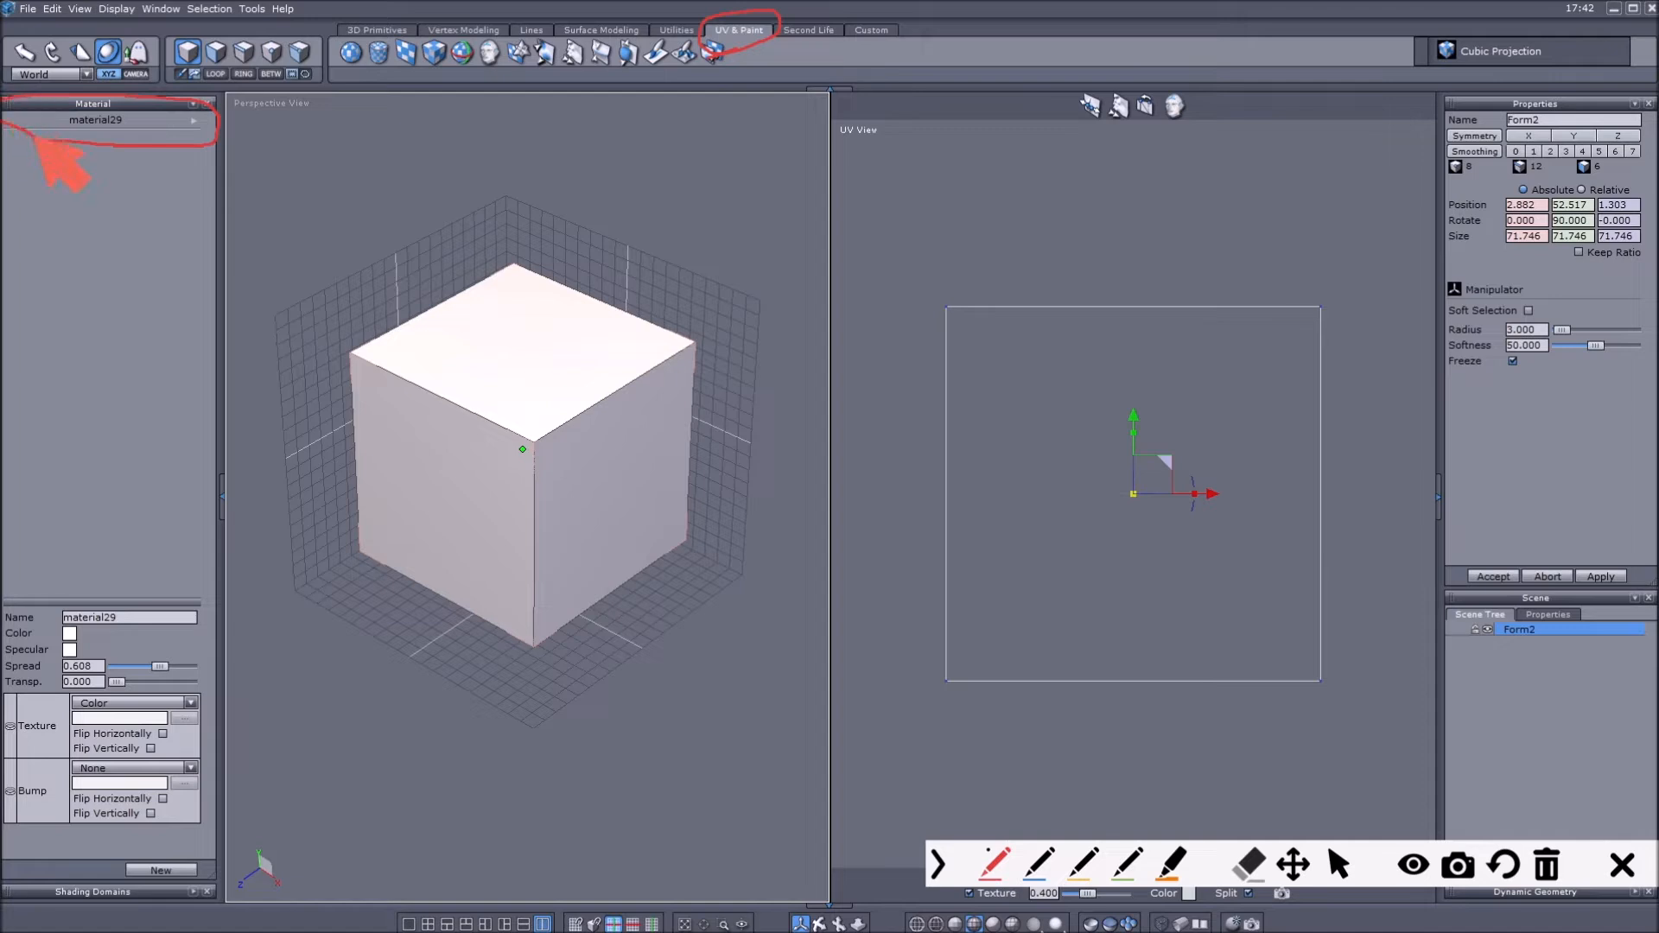
{"action": "left_click", "coordinate": [1341, 867]}
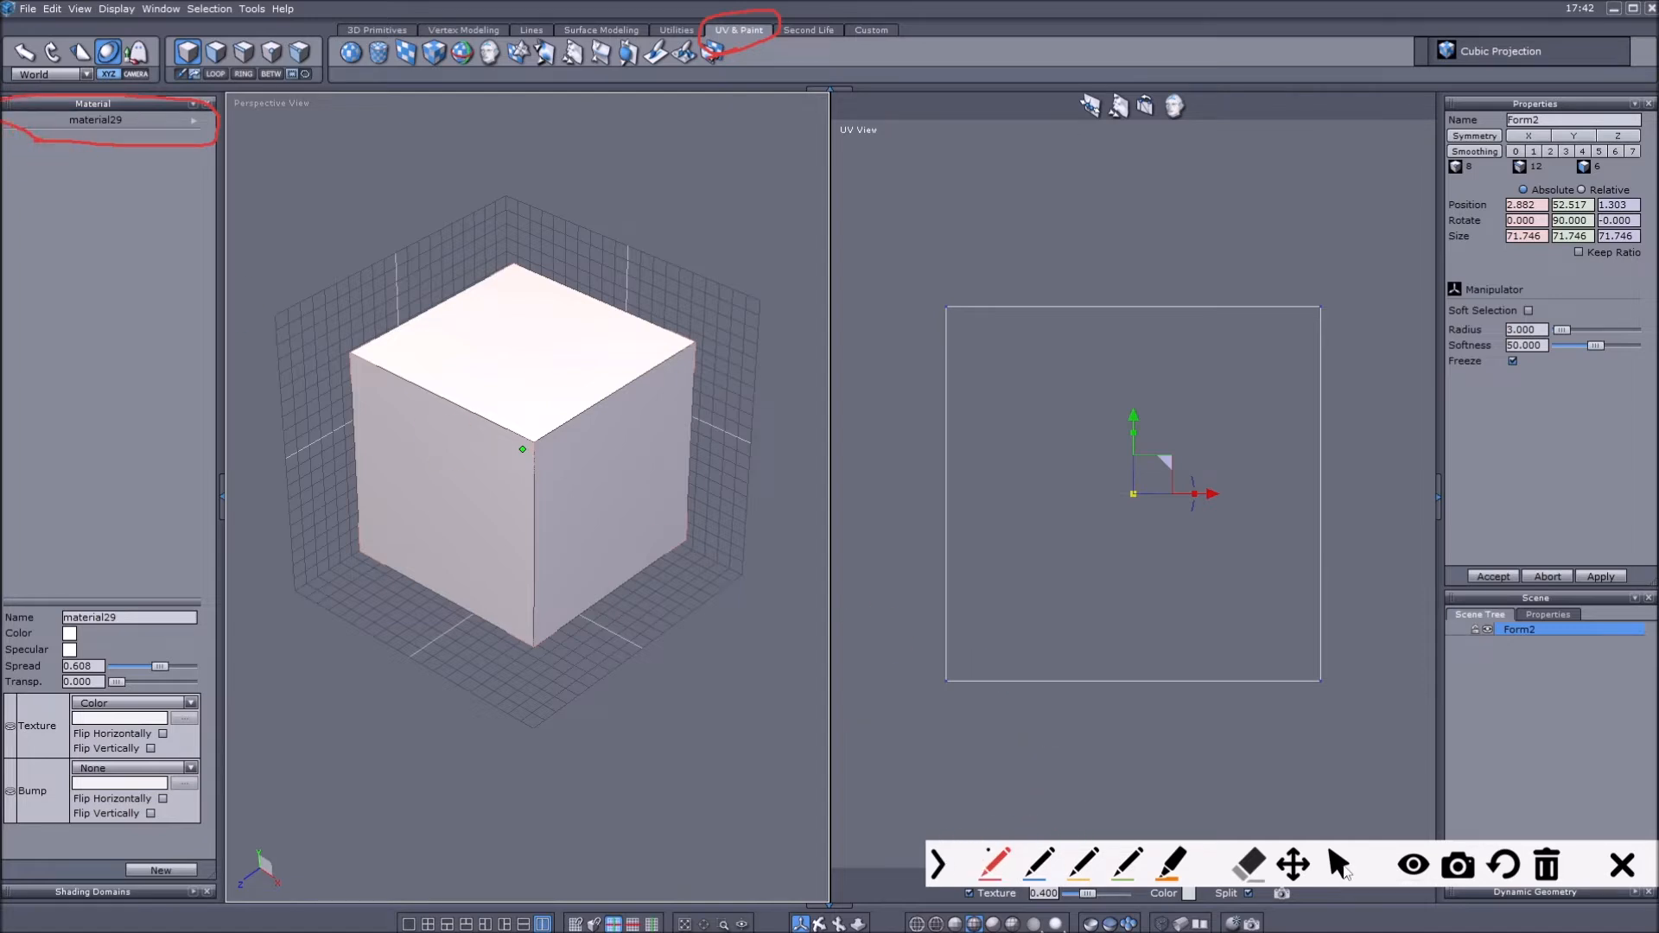
{"action": "left_click", "coordinate": [940, 863]}
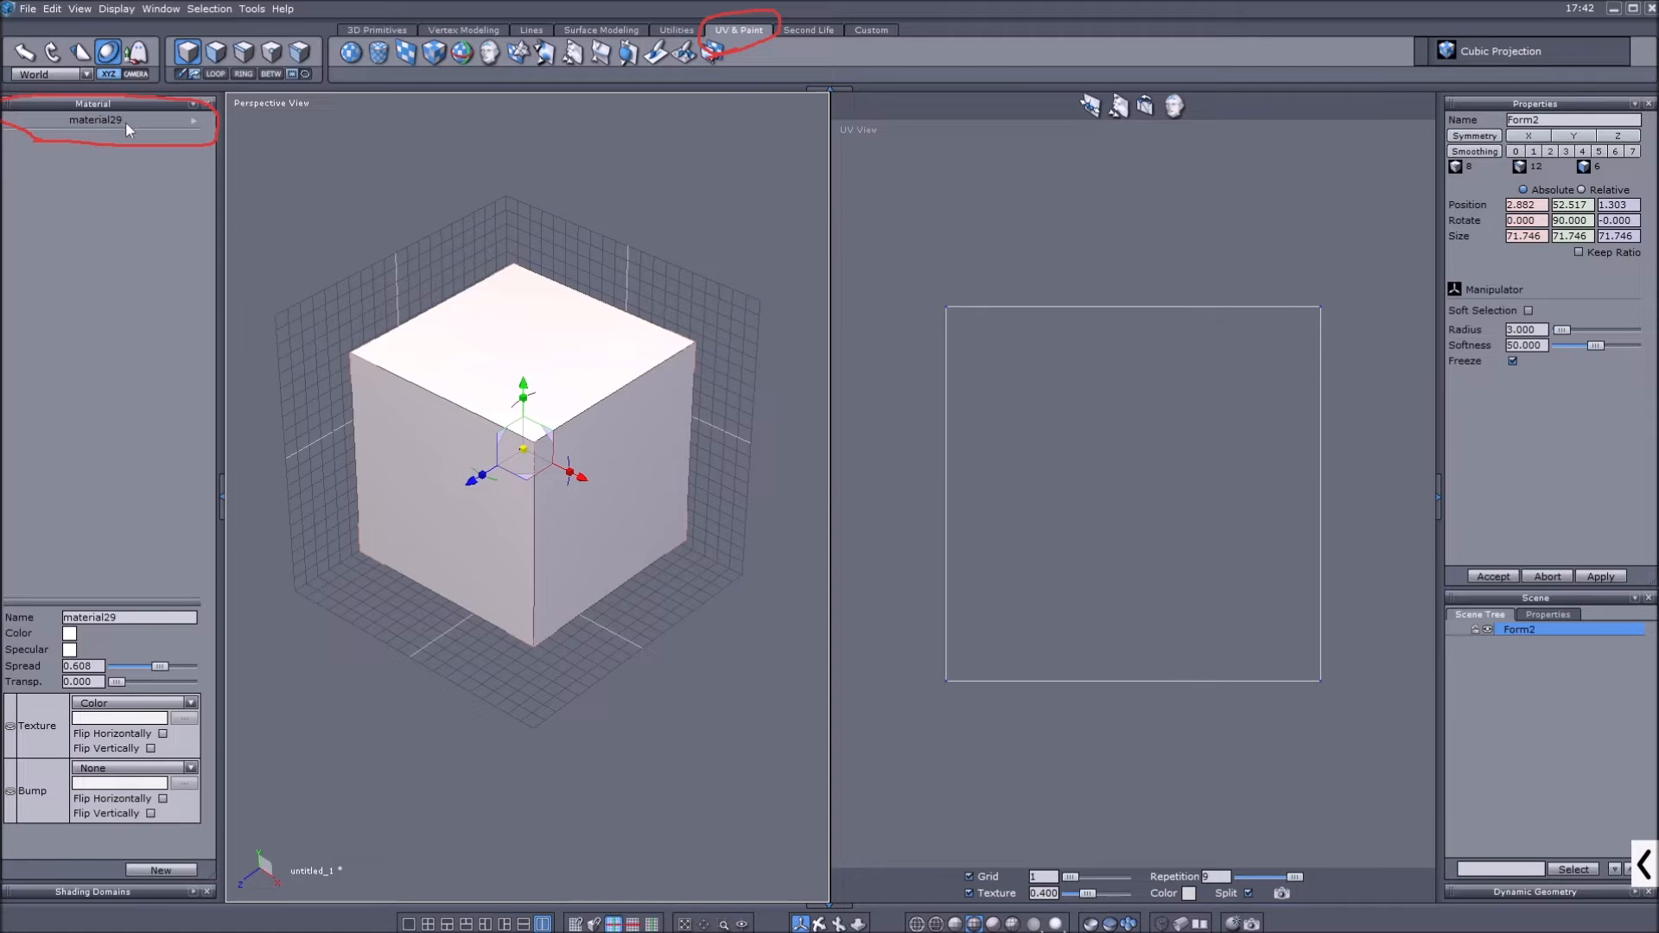
Rename the cube's material as Cube.
{"action": "double_click", "coordinate": [143, 619]}
{"action": "type", "text": "Cube"}
{"action": "key", "text": "Return"}
{"action": "left_click", "coordinate": [125, 617]}
Set the Cube material's texture to a texture image and load SAMPLE_TUTORIAL.png from the Textures folder.
{"action": "left_click", "coordinate": [116, 704]}
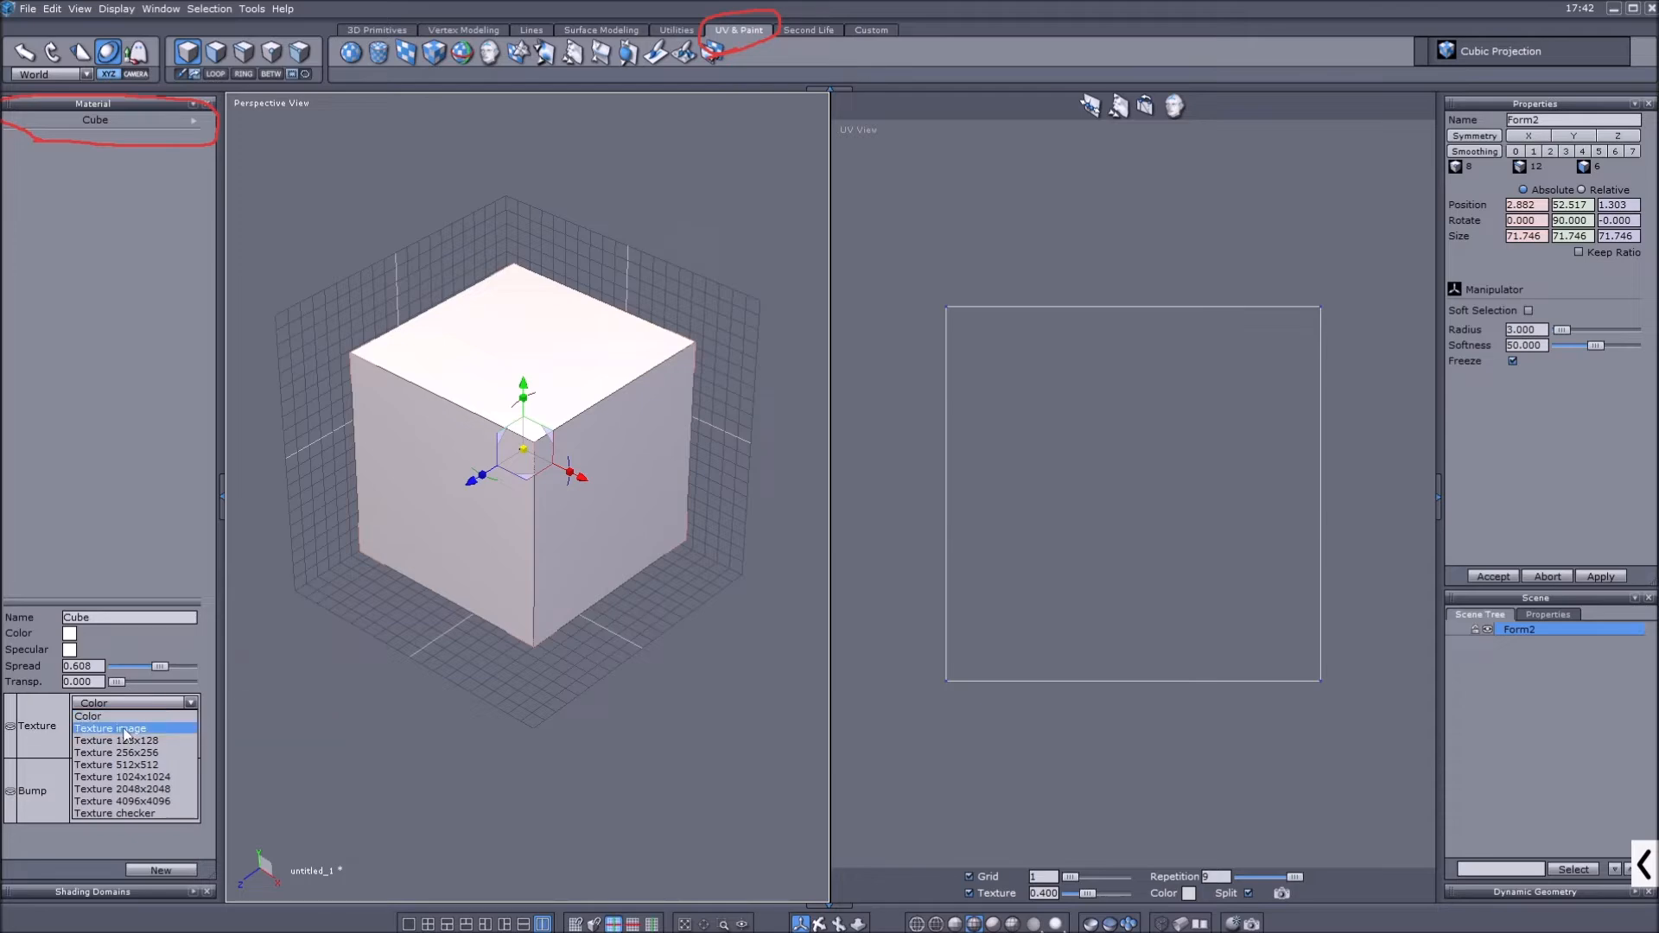
{"action": "left_click", "coordinate": [126, 730]}
{"action": "scroll", "coordinate": [889, 543], "scroll_direction": "down", "scroll_amount": 3}
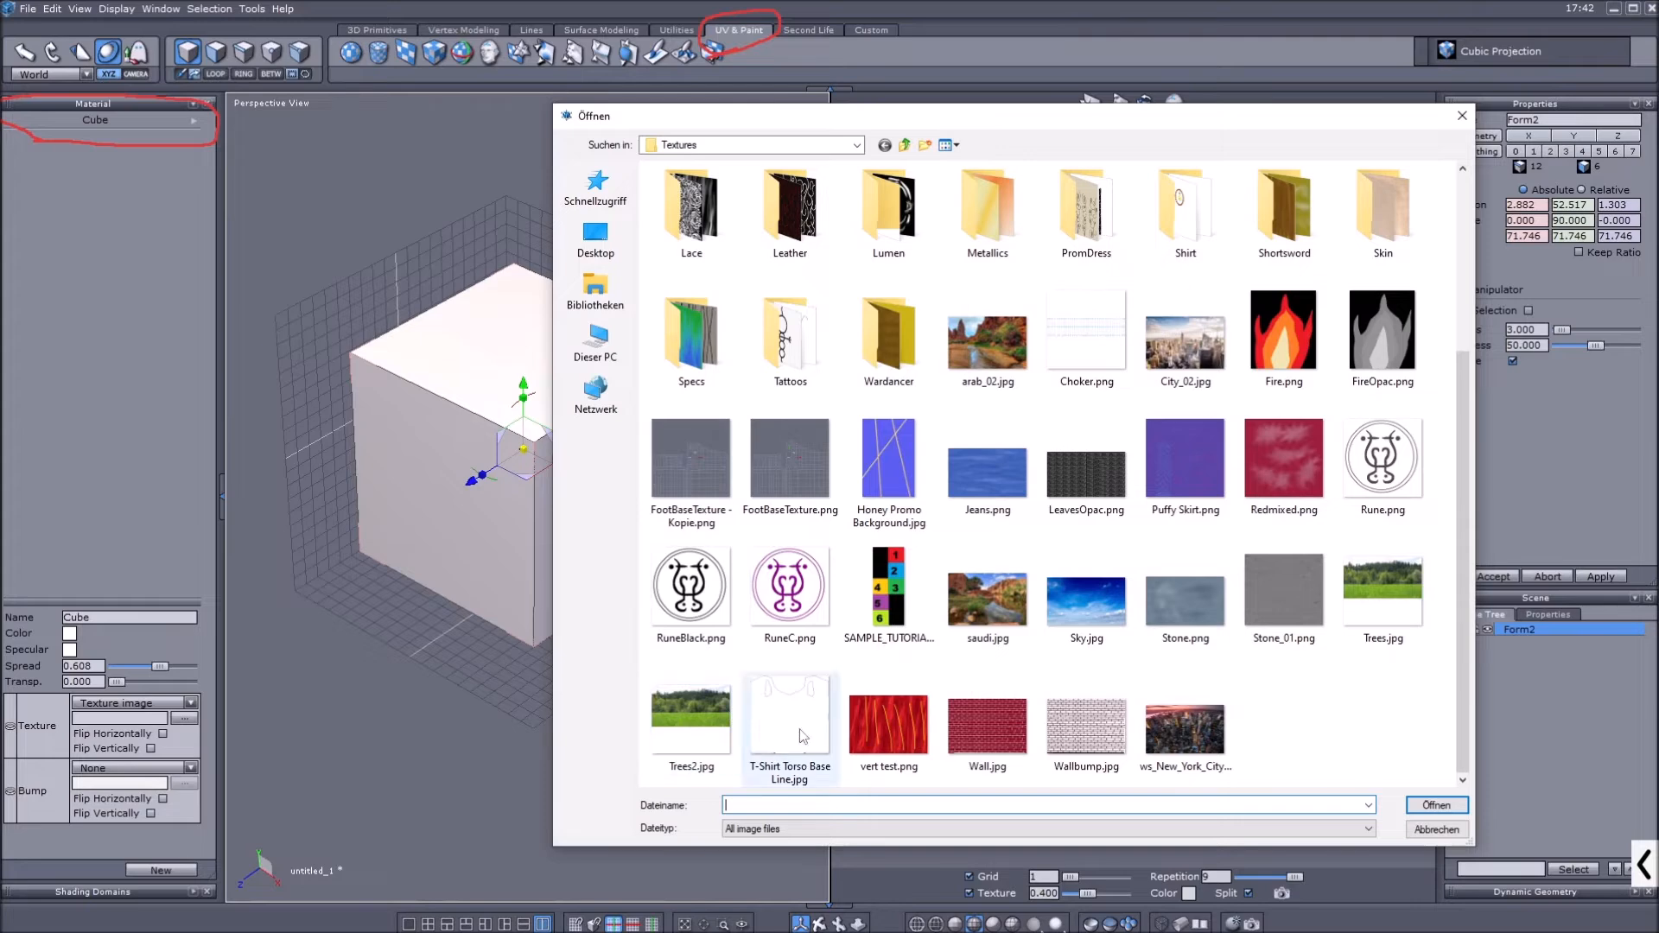
{"action": "left_click", "coordinate": [890, 596]}
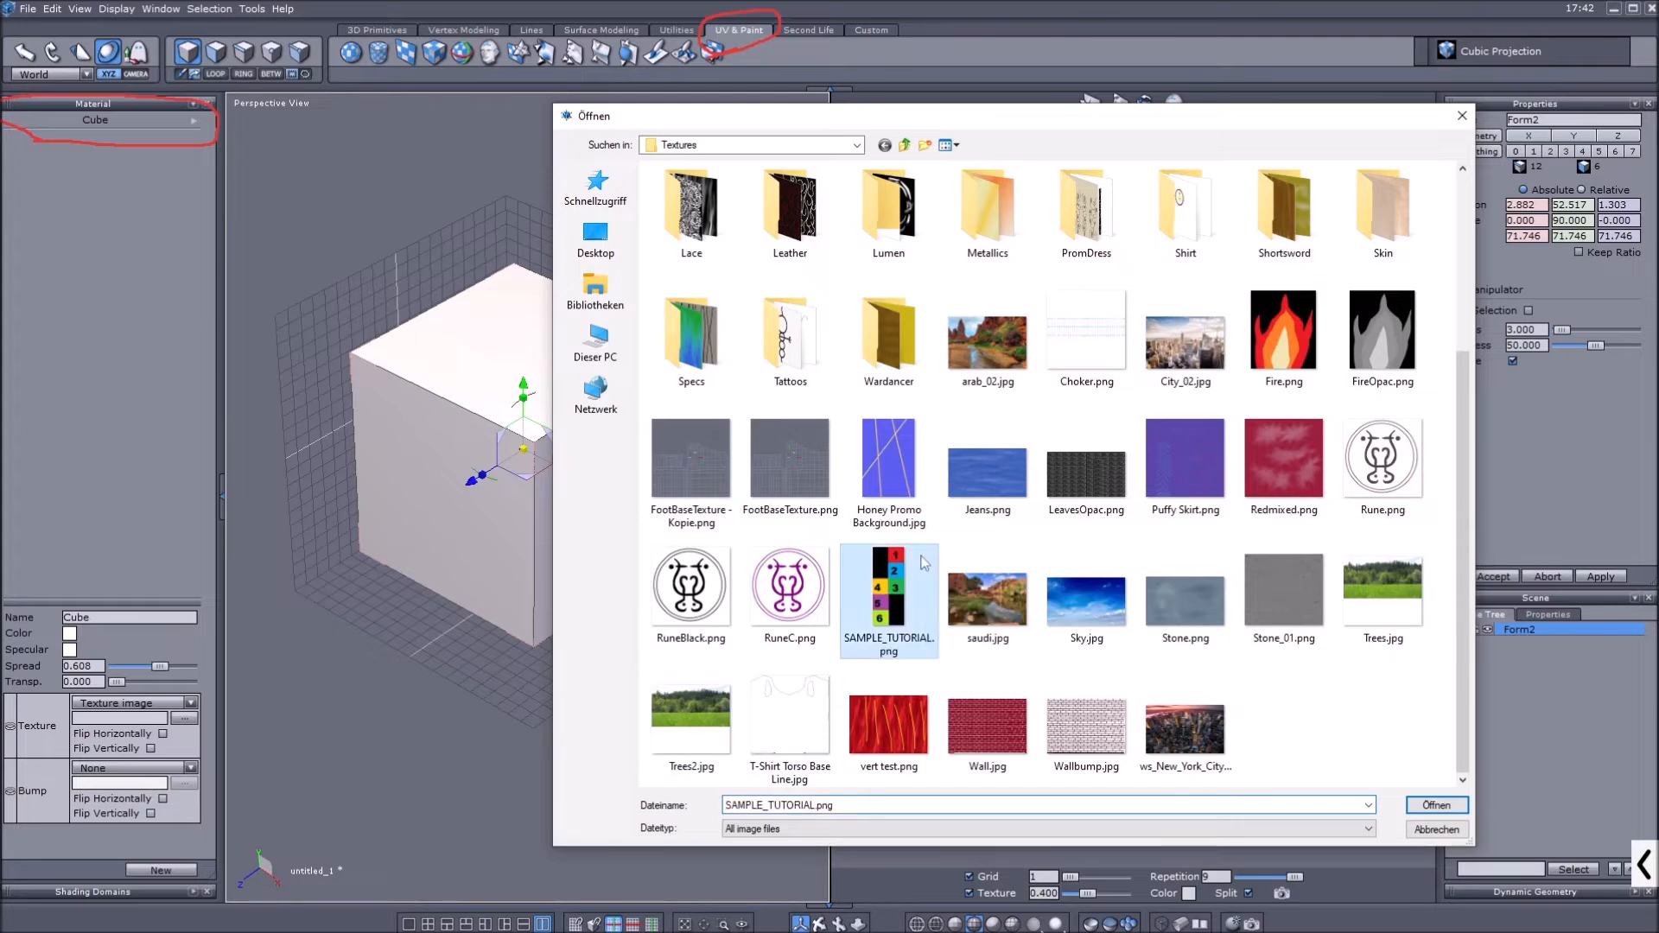
{"action": "left_click", "coordinate": [1434, 804]}
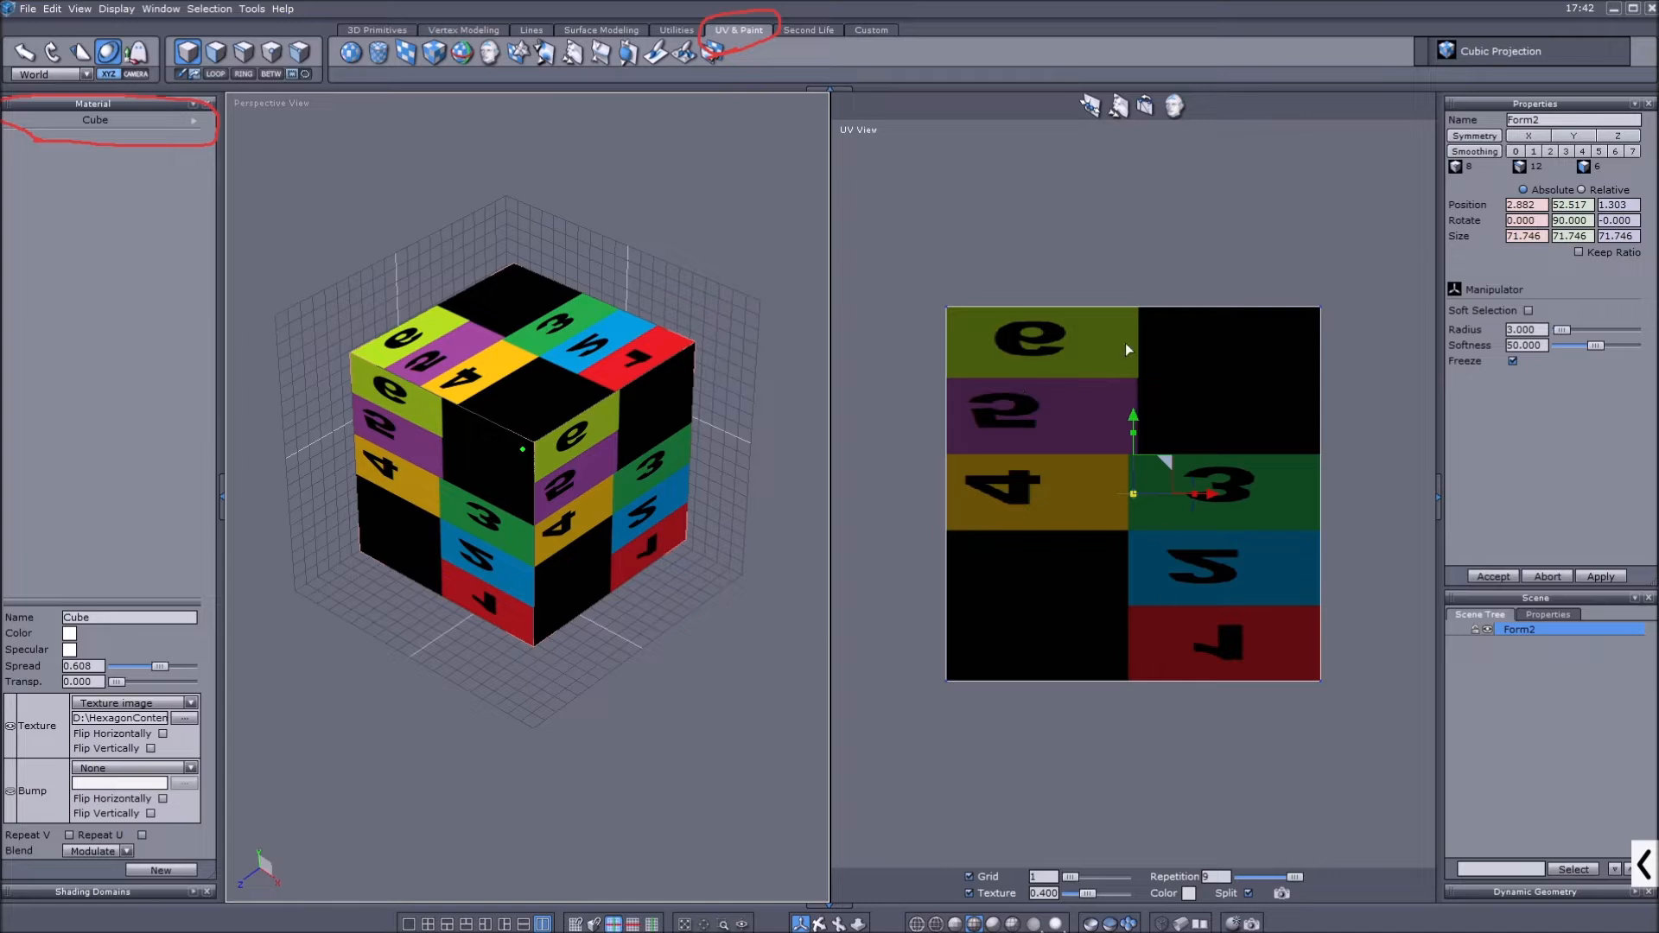
Try flipping the texture horizontally, revert that, and flip it vertically instead.
{"action": "left_click", "coordinate": [163, 733]}
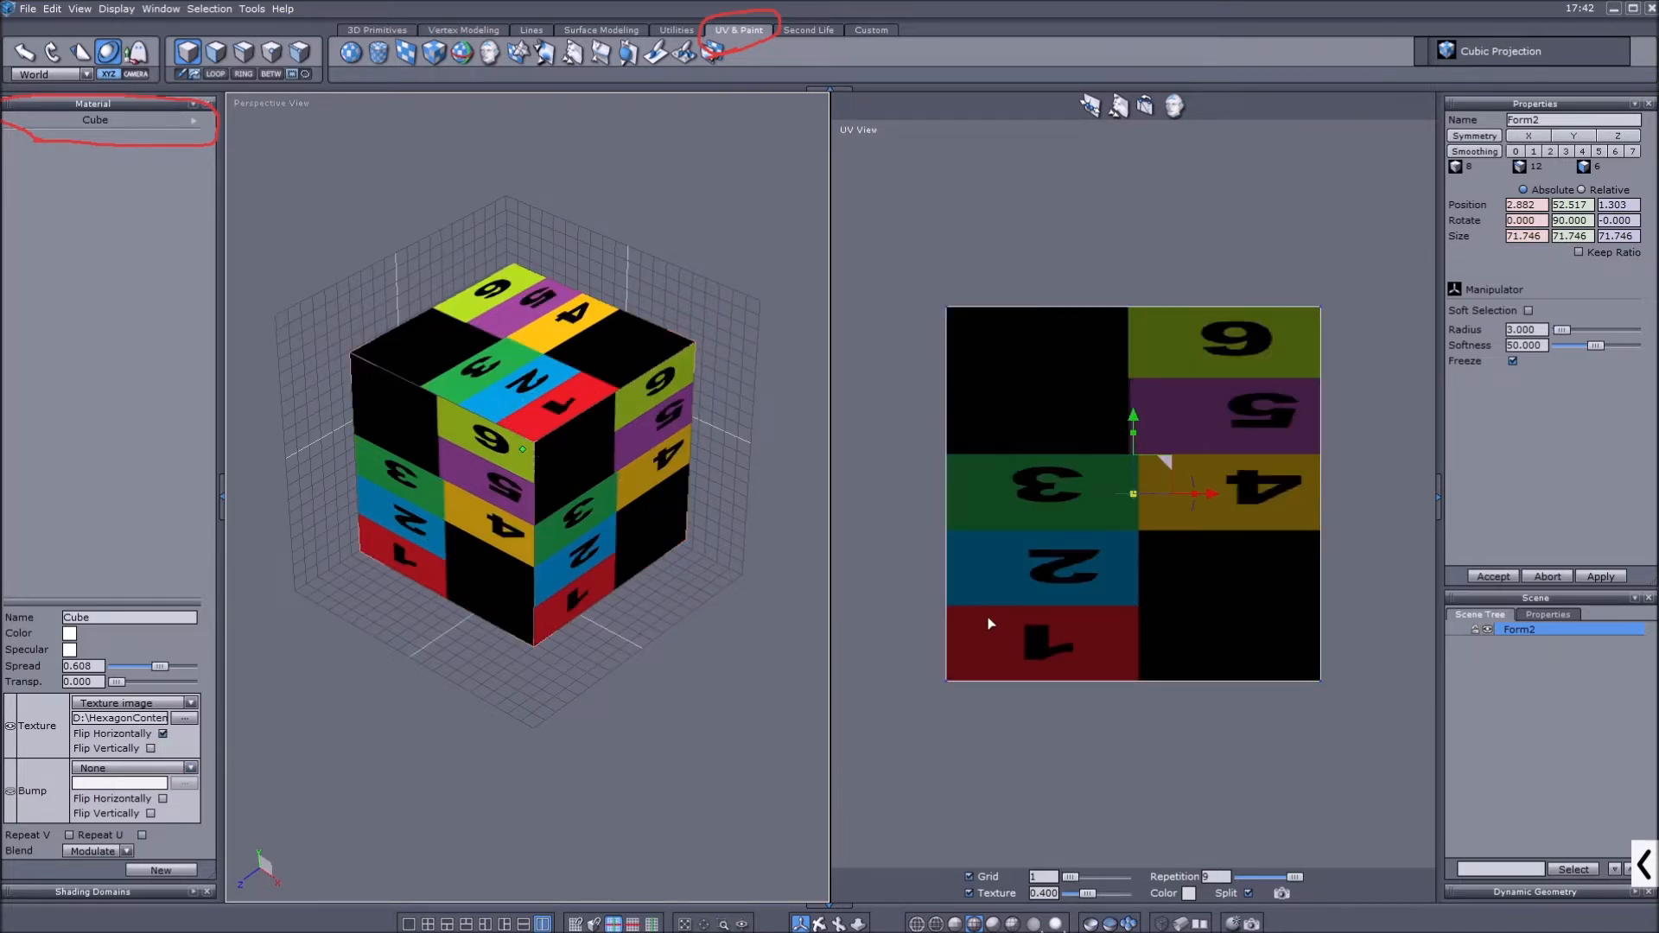
{"action": "left_click", "coordinate": [162, 733]}
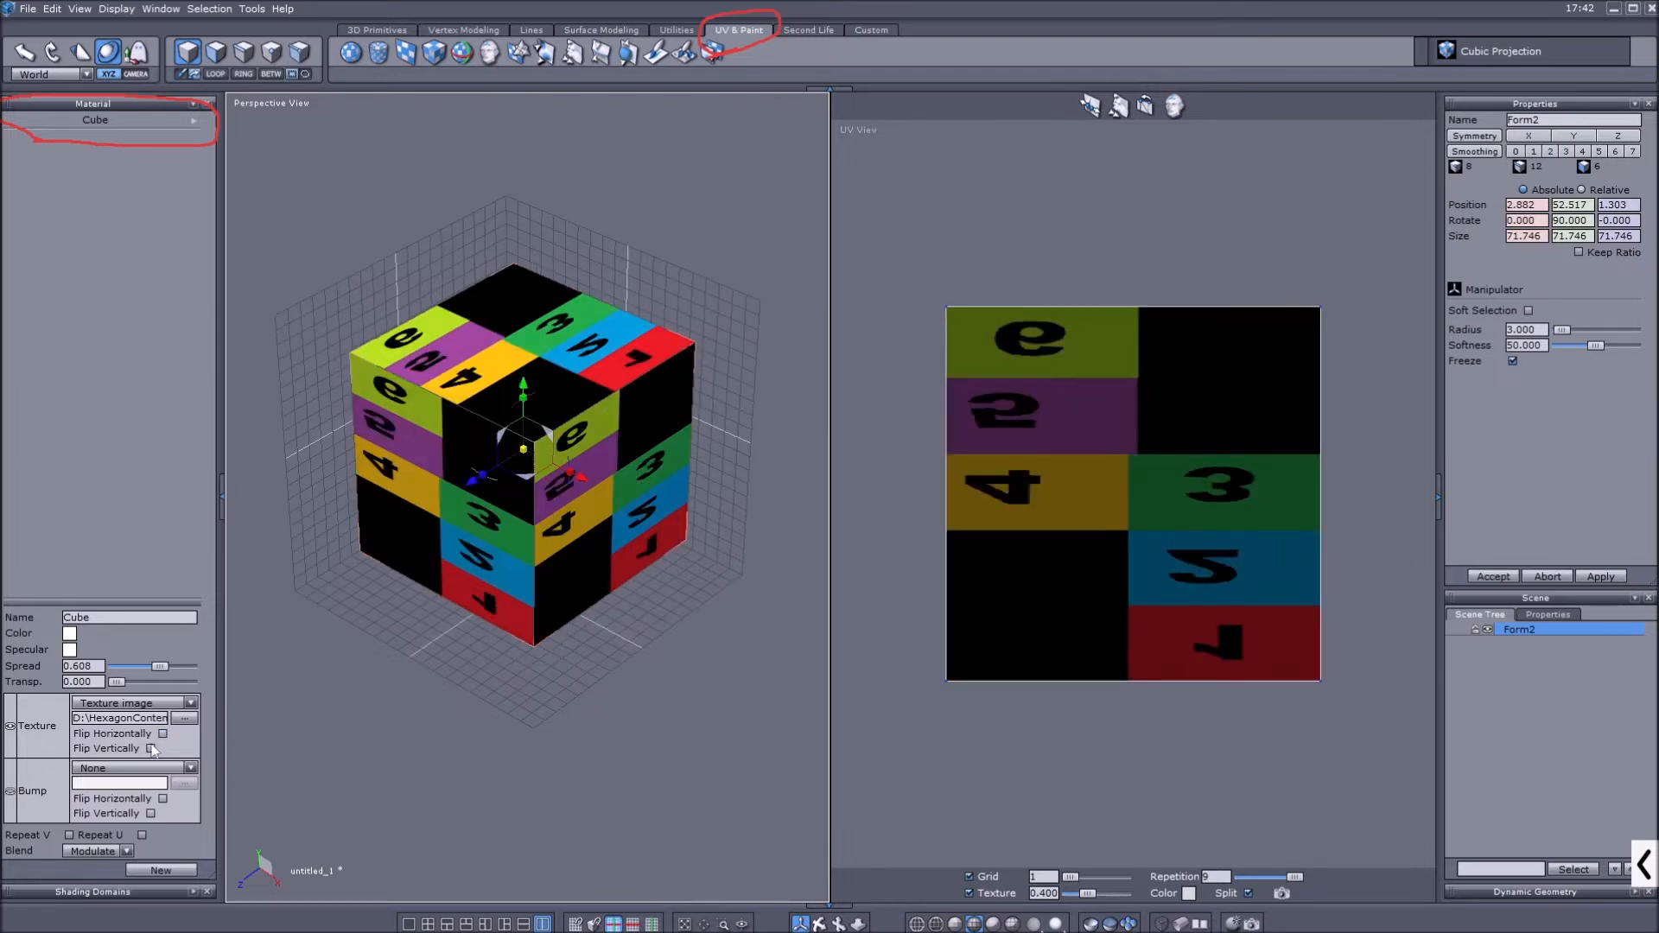
{"action": "left_click", "coordinate": [151, 749]}
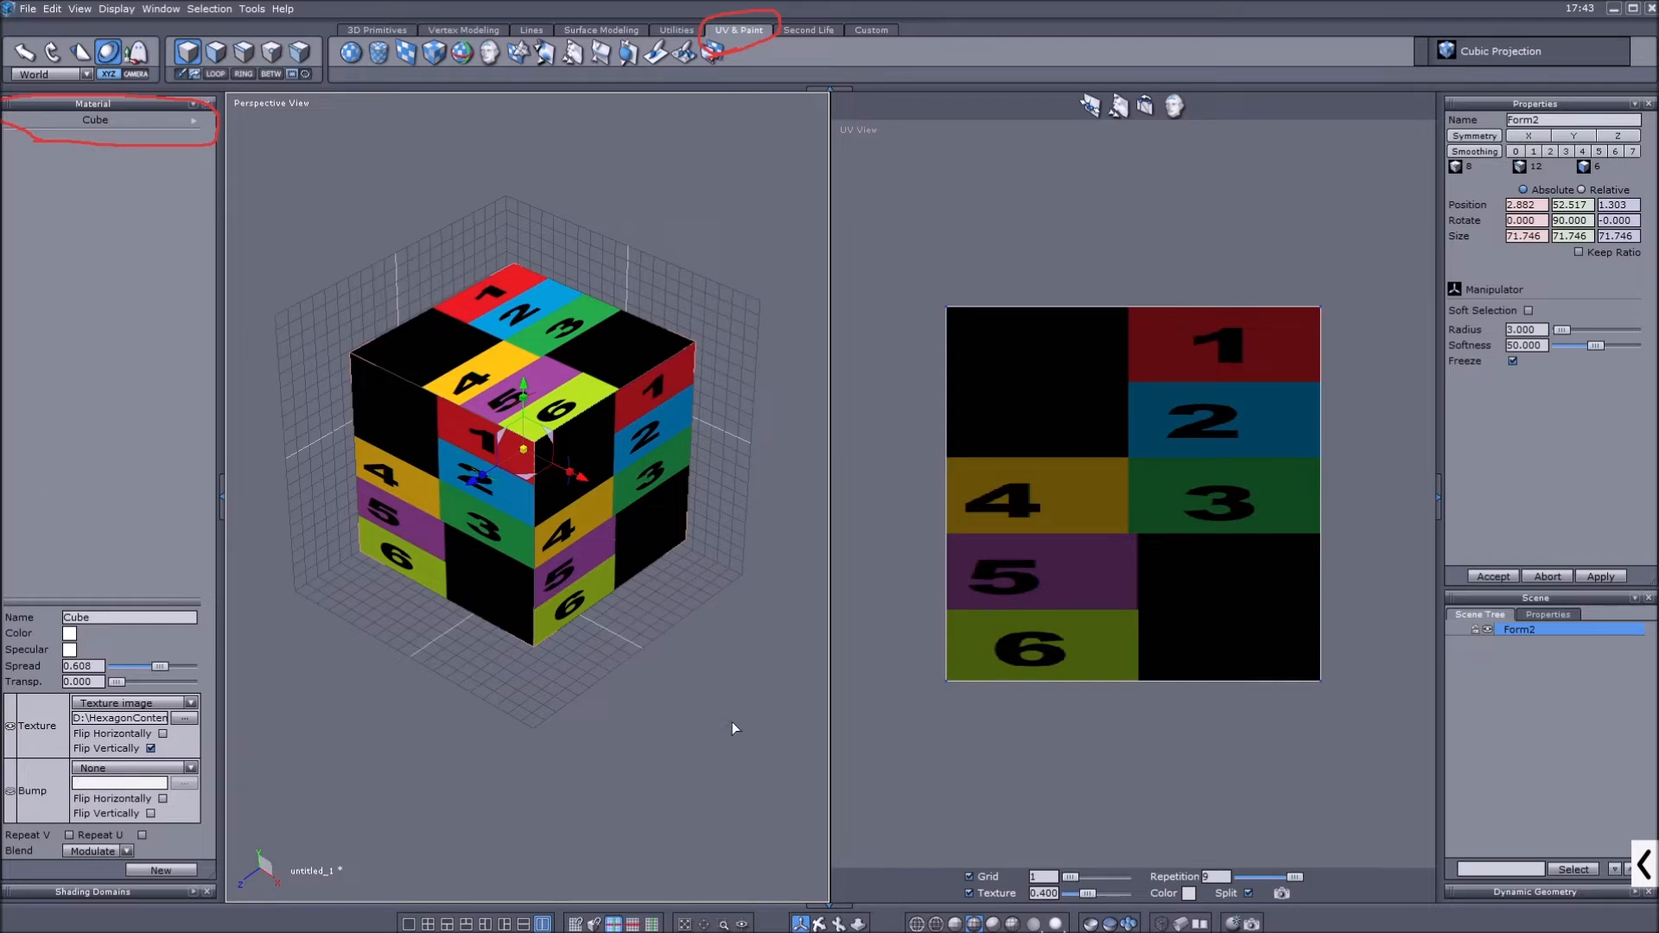
Orbit around the cube to examine how the numbered texture is laid out on each of its sides.
{"action": "left_click", "coordinate": [819, 923]}
{"action": "left_click_drag", "start_coordinate": [561, 457], "coordinate": [640, 458]}
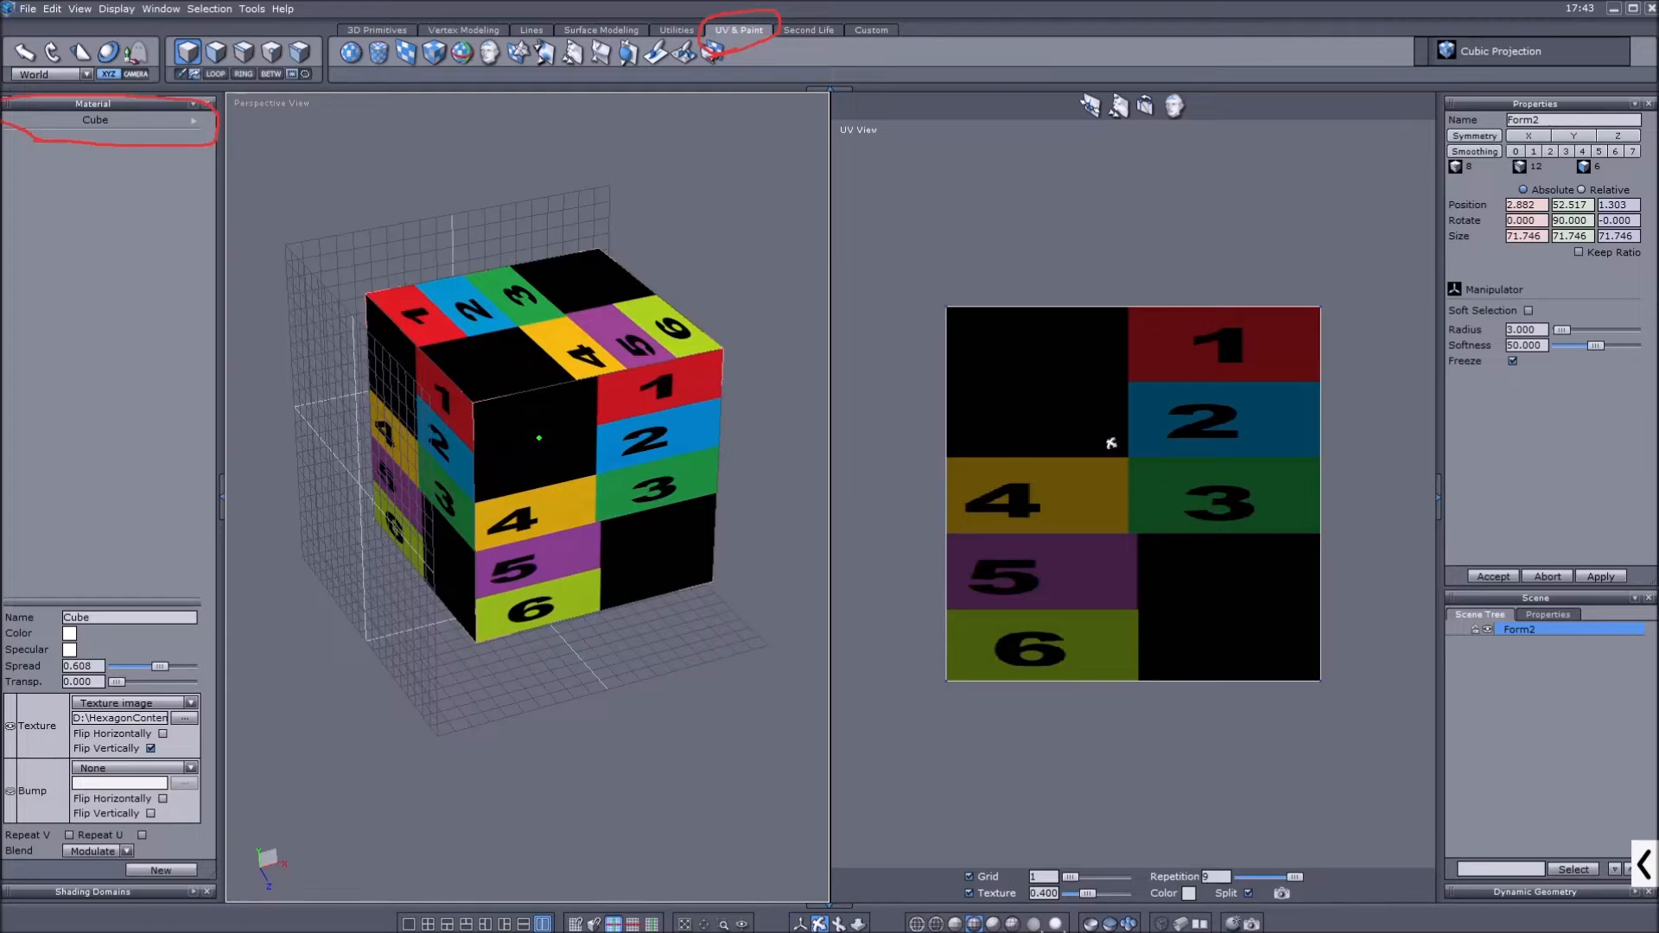
{"action": "left_click_drag", "start_coordinate": [413, 397], "coordinate": [593, 447]}
{"action": "mouse_move", "coordinate": [592, 447]}
{"action": "middle_mouse_down"}
{"action": "mouse_move", "coordinate": [489, 463]}
{"action": "mouse_move", "coordinate": [588, 479]}
{"action": "middle_mouse_up"}
{"action": "middle_click_drag", "start_coordinate": [367, 454], "coordinate": [599, 430]}
{"action": "scroll", "coordinate": [489, 449], "scroll_direction": "down", "scroll_amount": 2}
{"action": "scroll", "coordinate": [600, 429], "scroll_direction": "up", "scroll_amount": 3}
{"action": "scroll", "coordinate": [622, 428], "scroll_direction": "down", "scroll_amount": 2}
{"action": "scroll", "coordinate": [671, 426], "scroll_direction": "up", "scroll_amount": 2}
{"action": "left_click", "coordinate": [801, 924]}
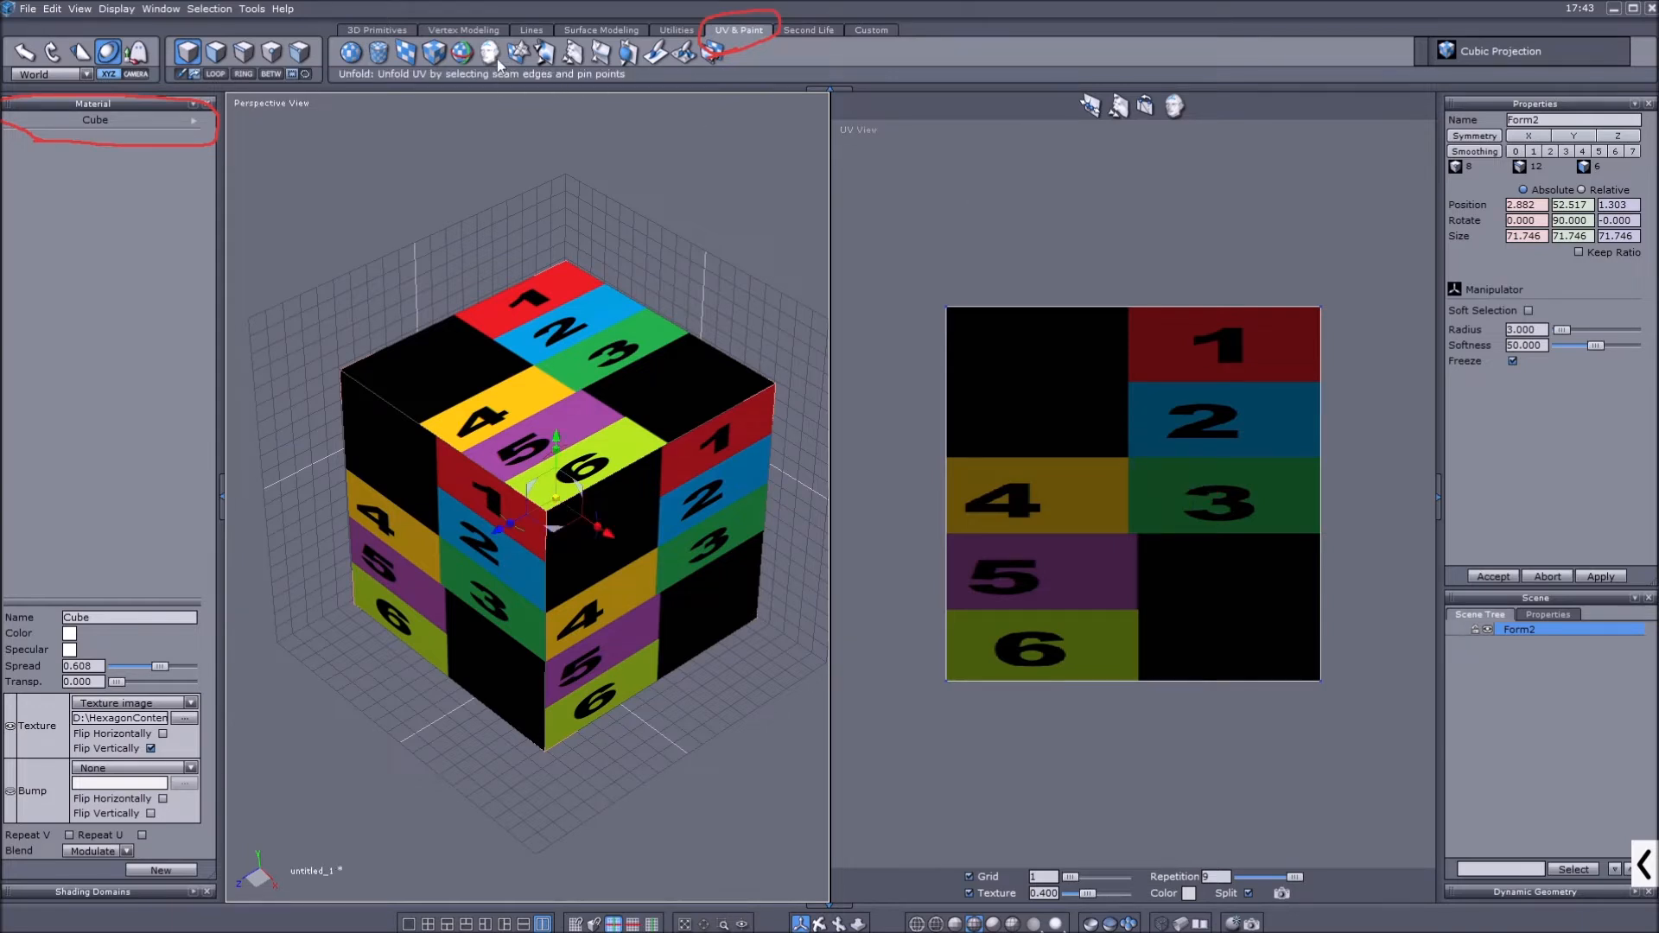
Circle the Unfold tool with the red annotation pen, and put the annotation tools away.
{"action": "left_click", "coordinate": [1643, 864]}
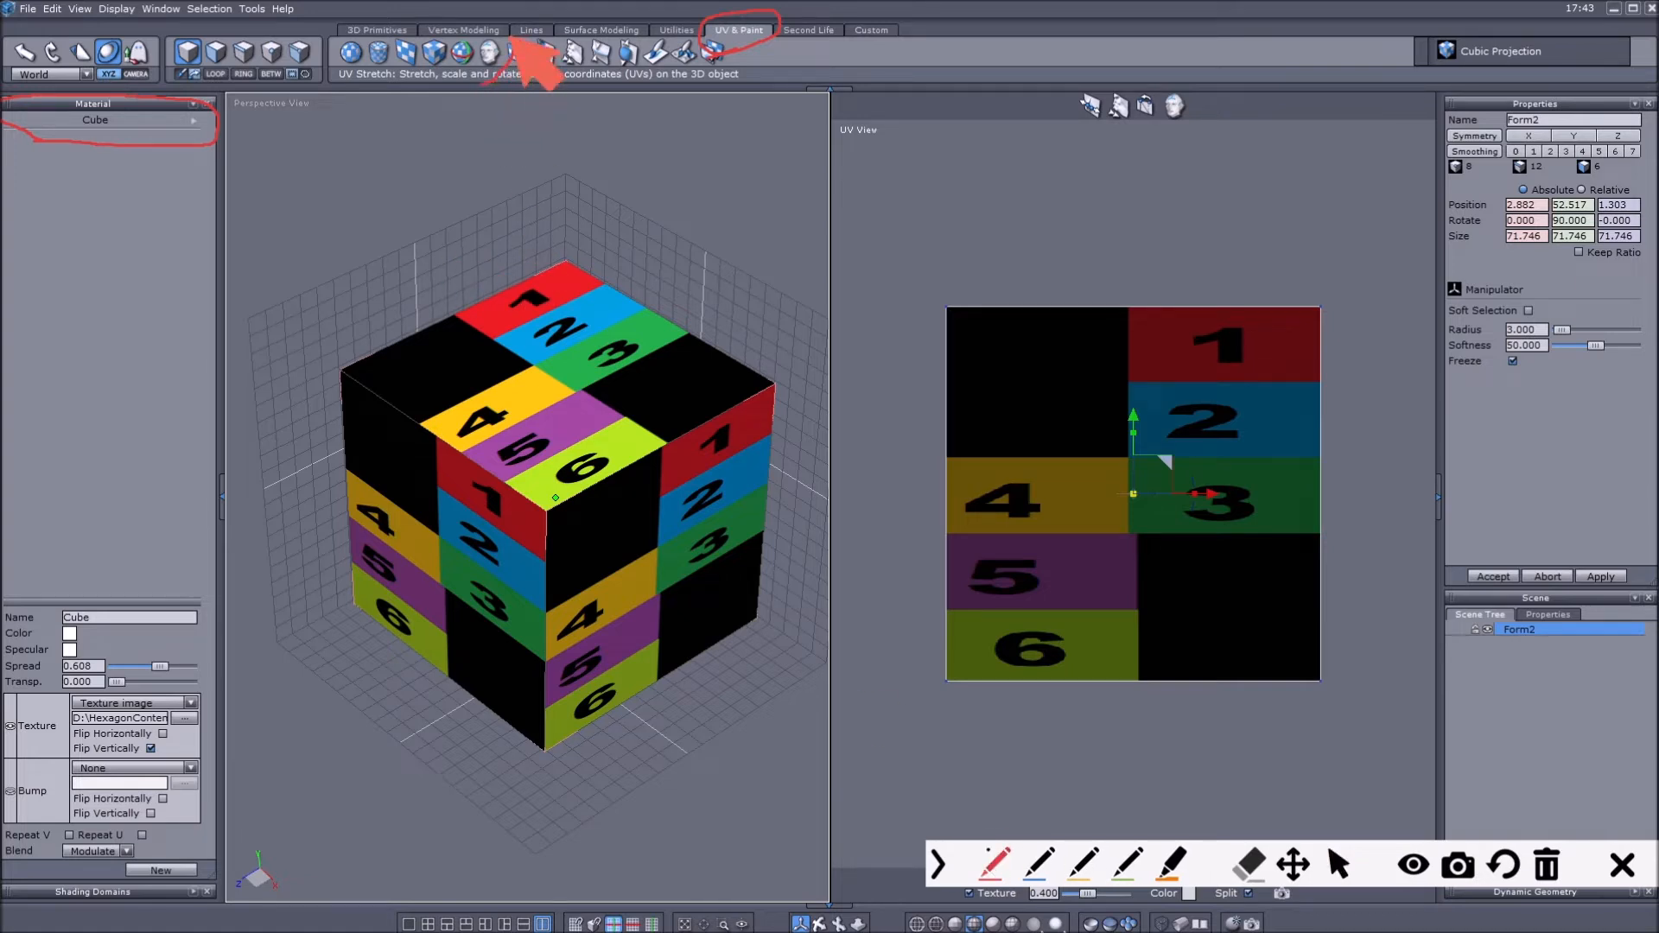
{"action": "mouse_move", "coordinate": [473, 36]}
{"action": "left_mouse_down"}
{"action": "mouse_move", "coordinate": [471, 69]}
{"action": "mouse_move", "coordinate": [501, 91]}
{"action": "left_mouse_up"}
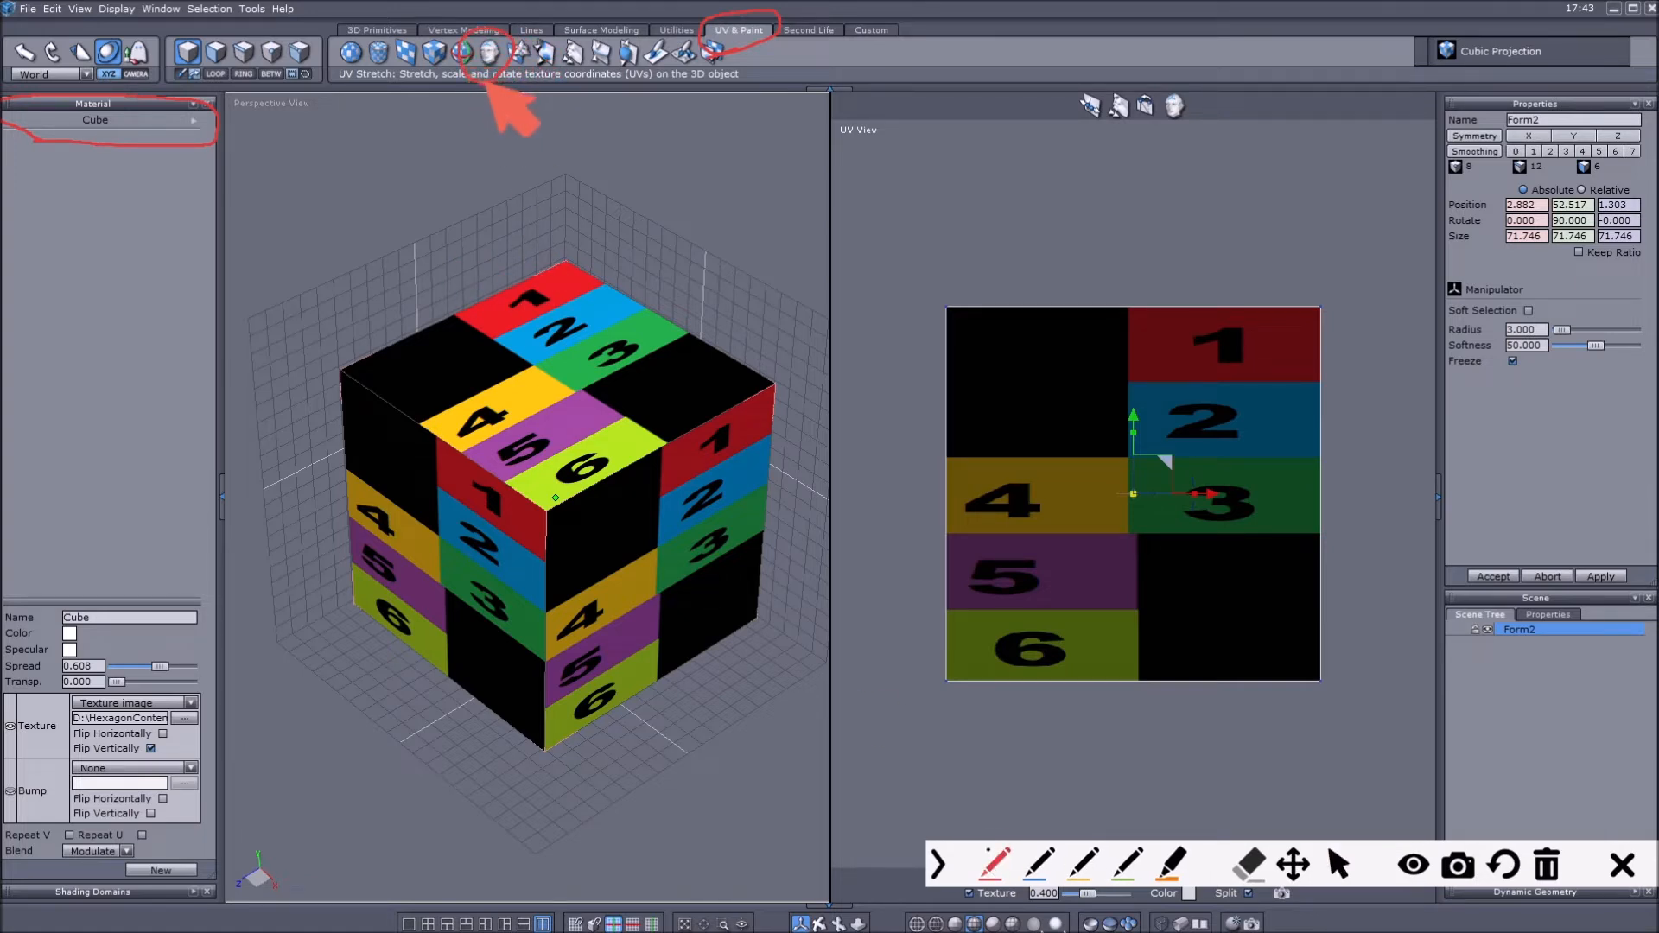
{"action": "left_click", "coordinate": [1339, 864]}
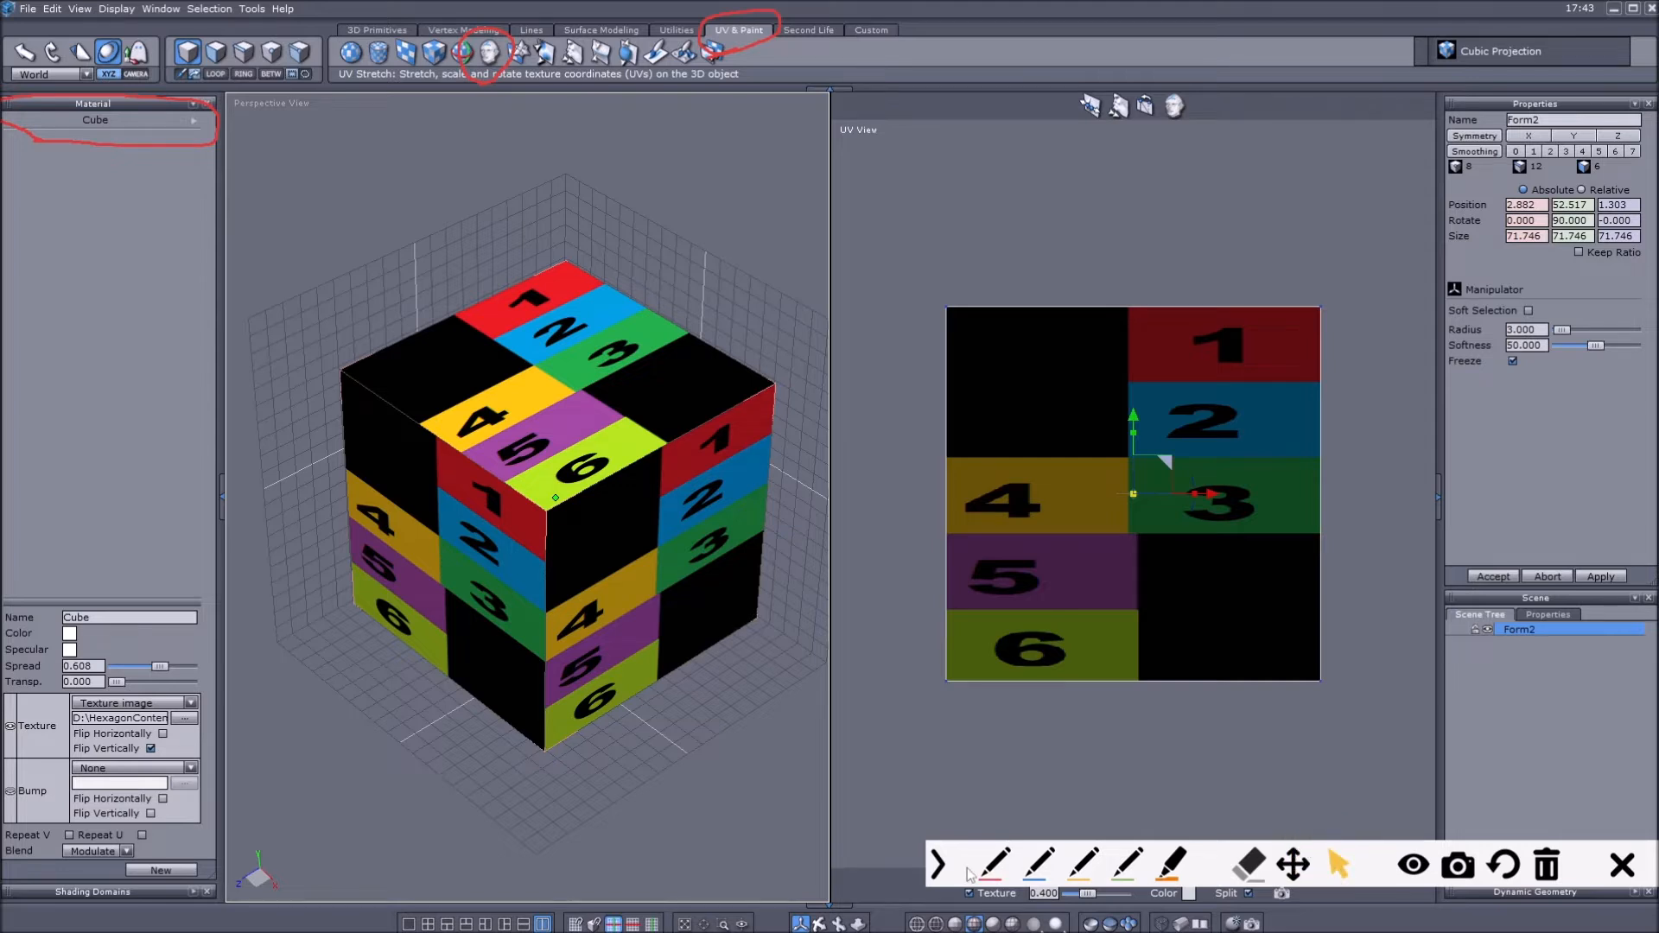
{"action": "left_click", "coordinate": [939, 864]}
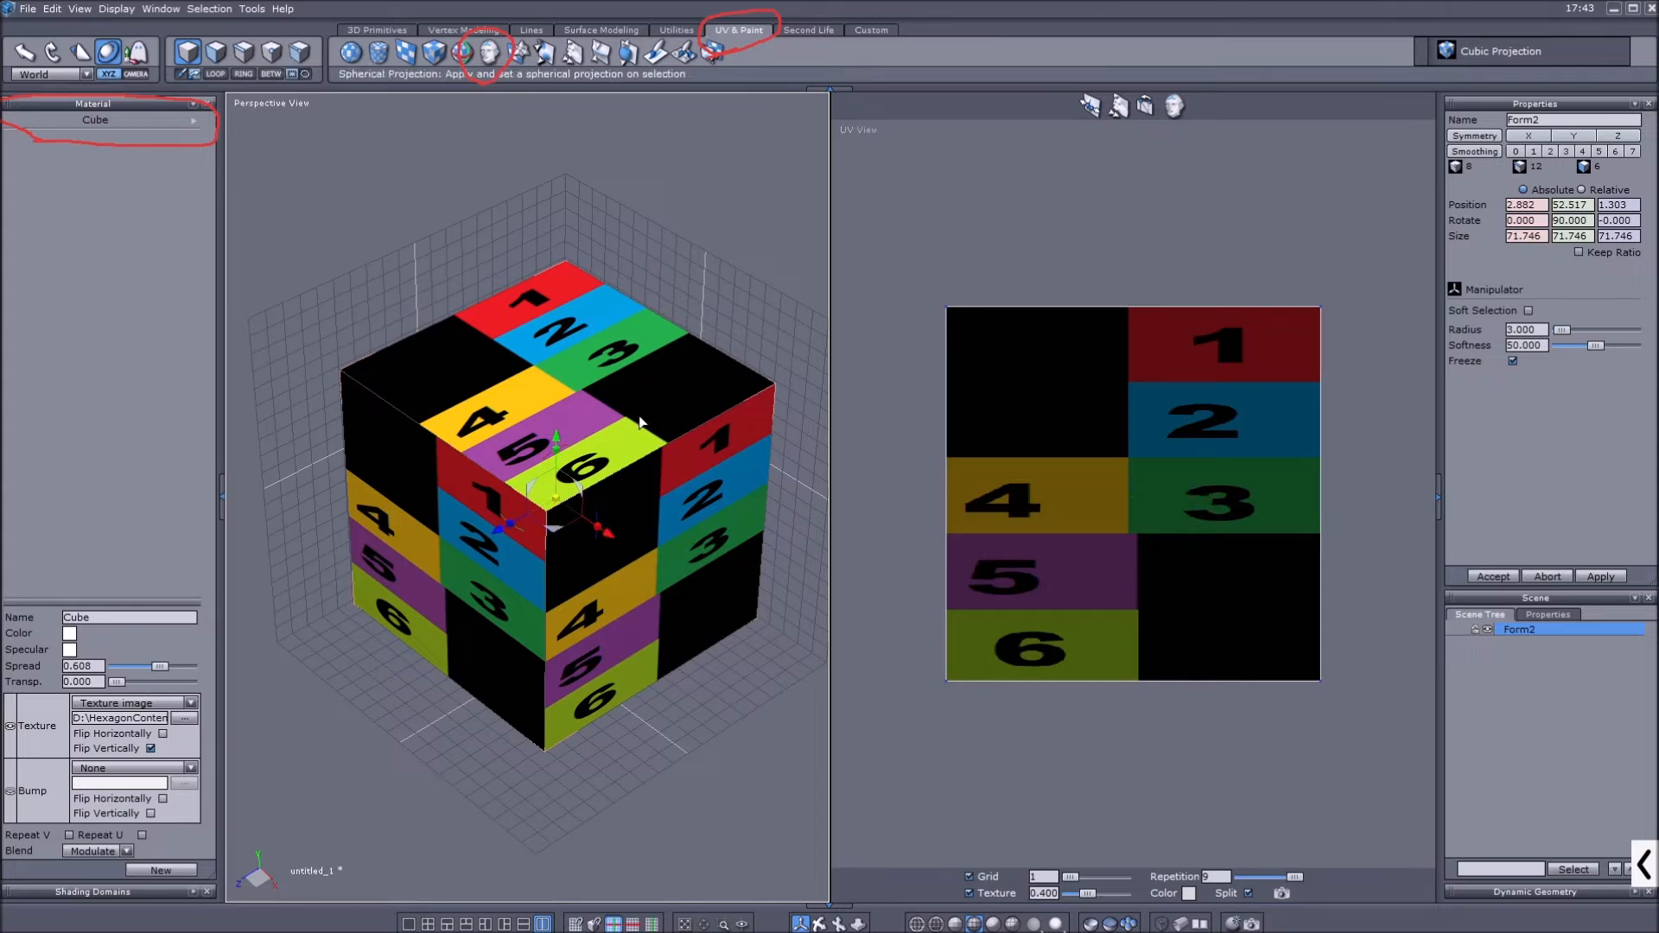
Start Unfold and select seam edges on the cube: three top edges, the right and back verticals, and the two front bottom edges.
{"action": "left_click", "coordinate": [486, 54]}
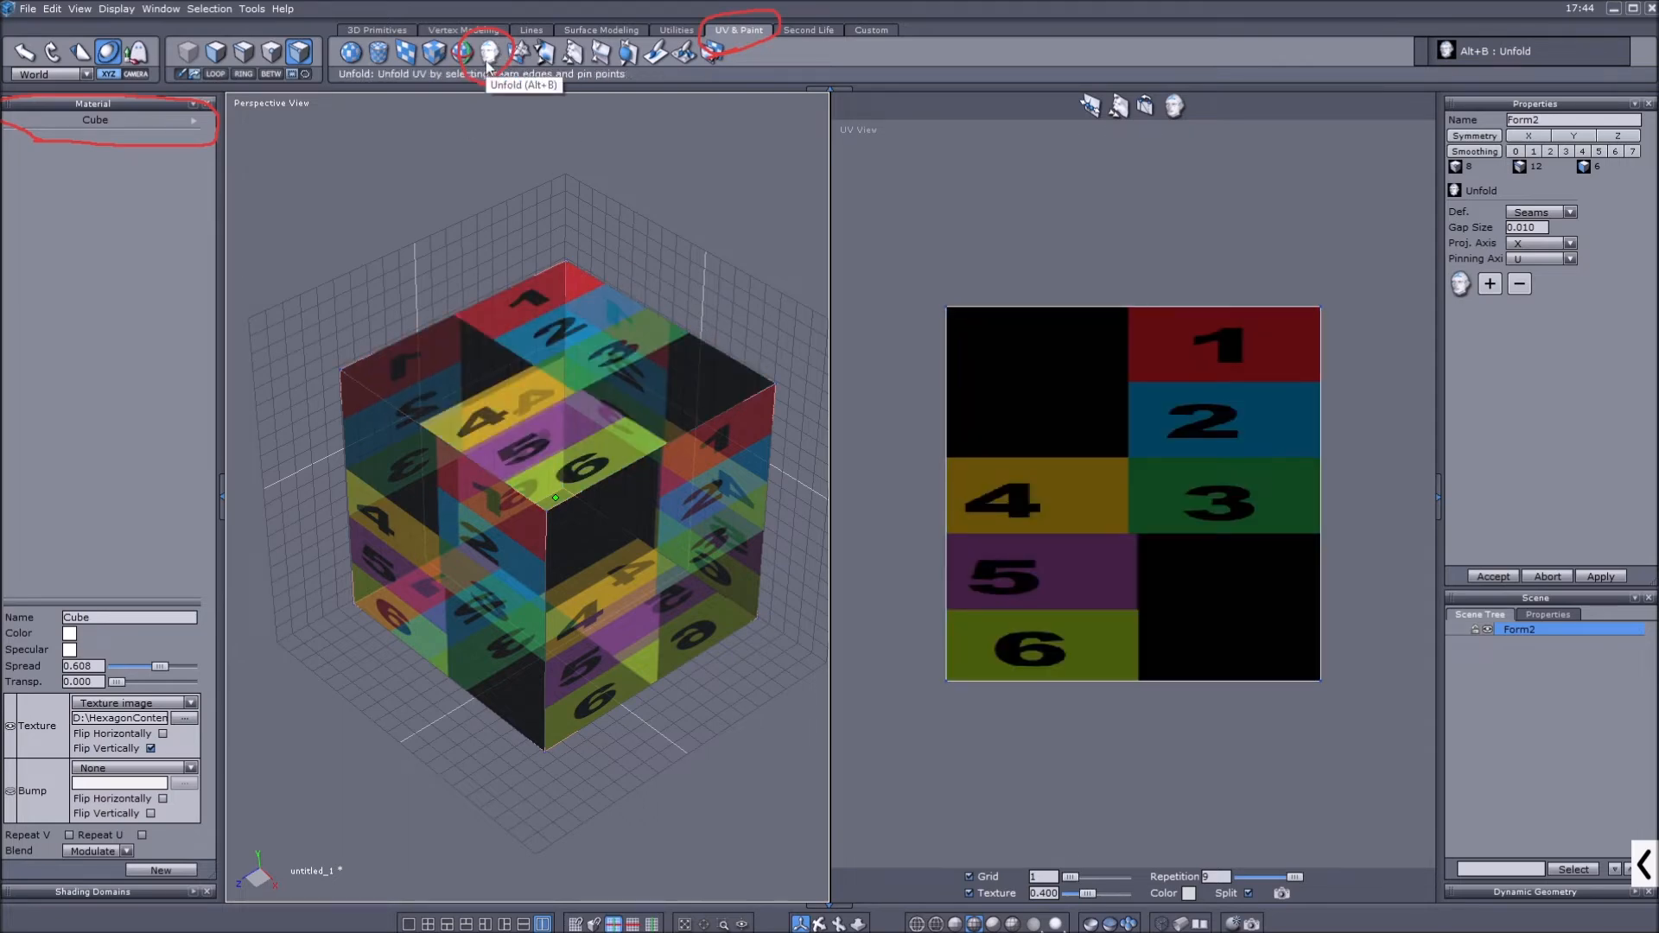
{"action": "left_click", "coordinate": [619, 492]}
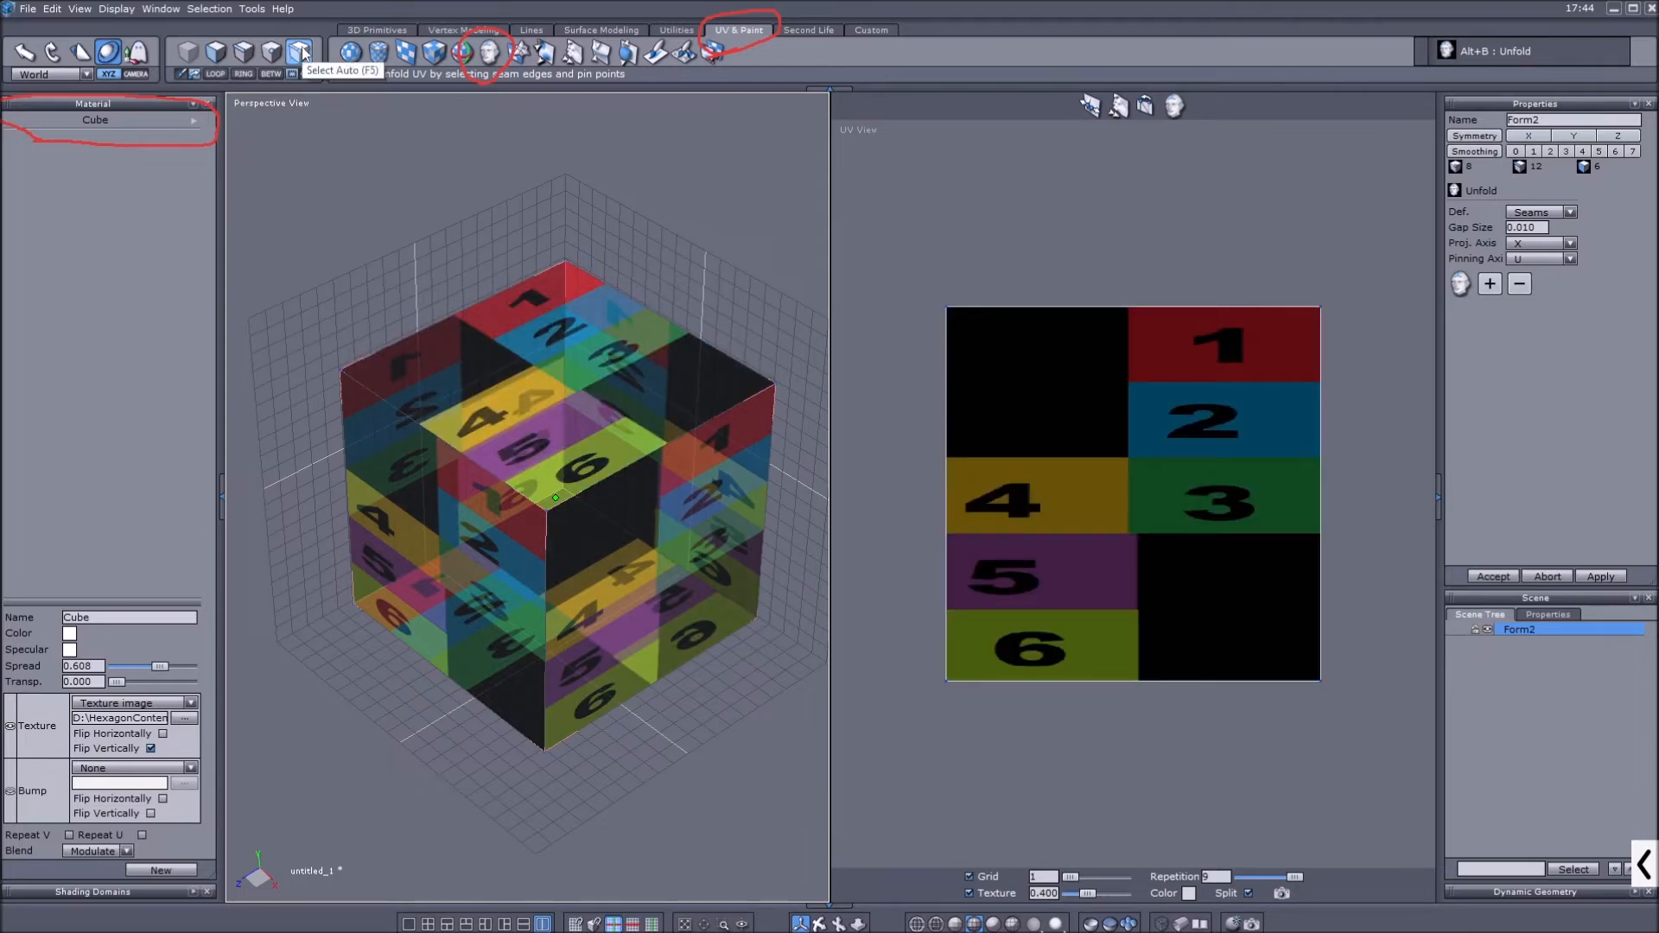
{"action": "left_click", "coordinate": [243, 50]}
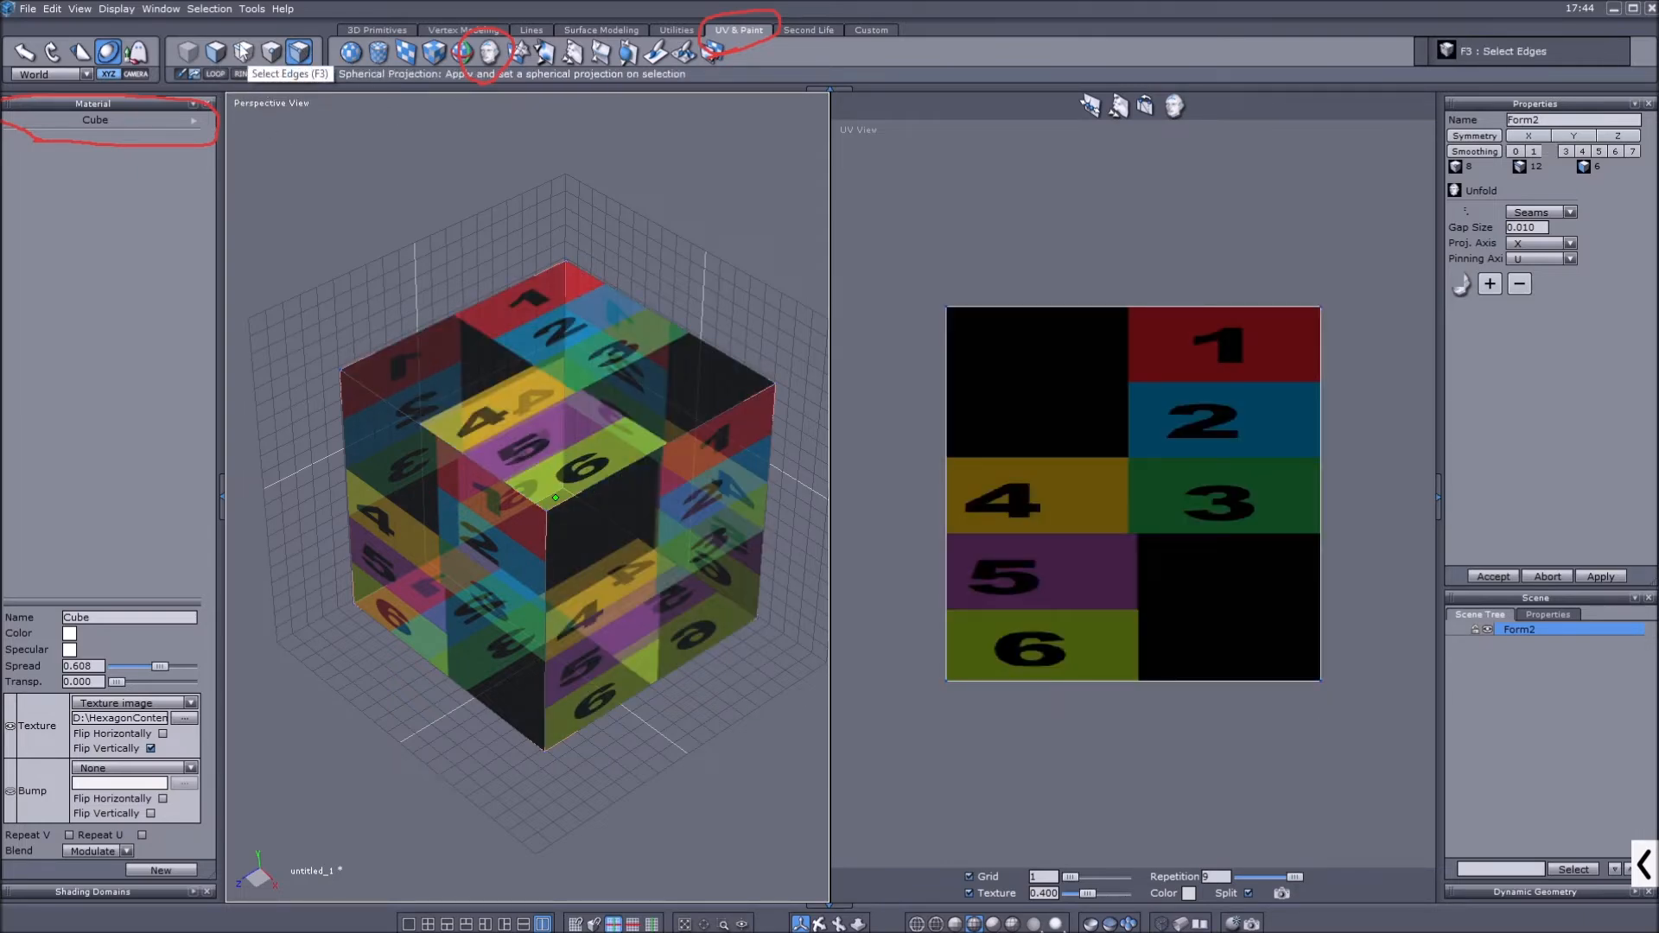
{"action": "left_click", "coordinate": [467, 314]}
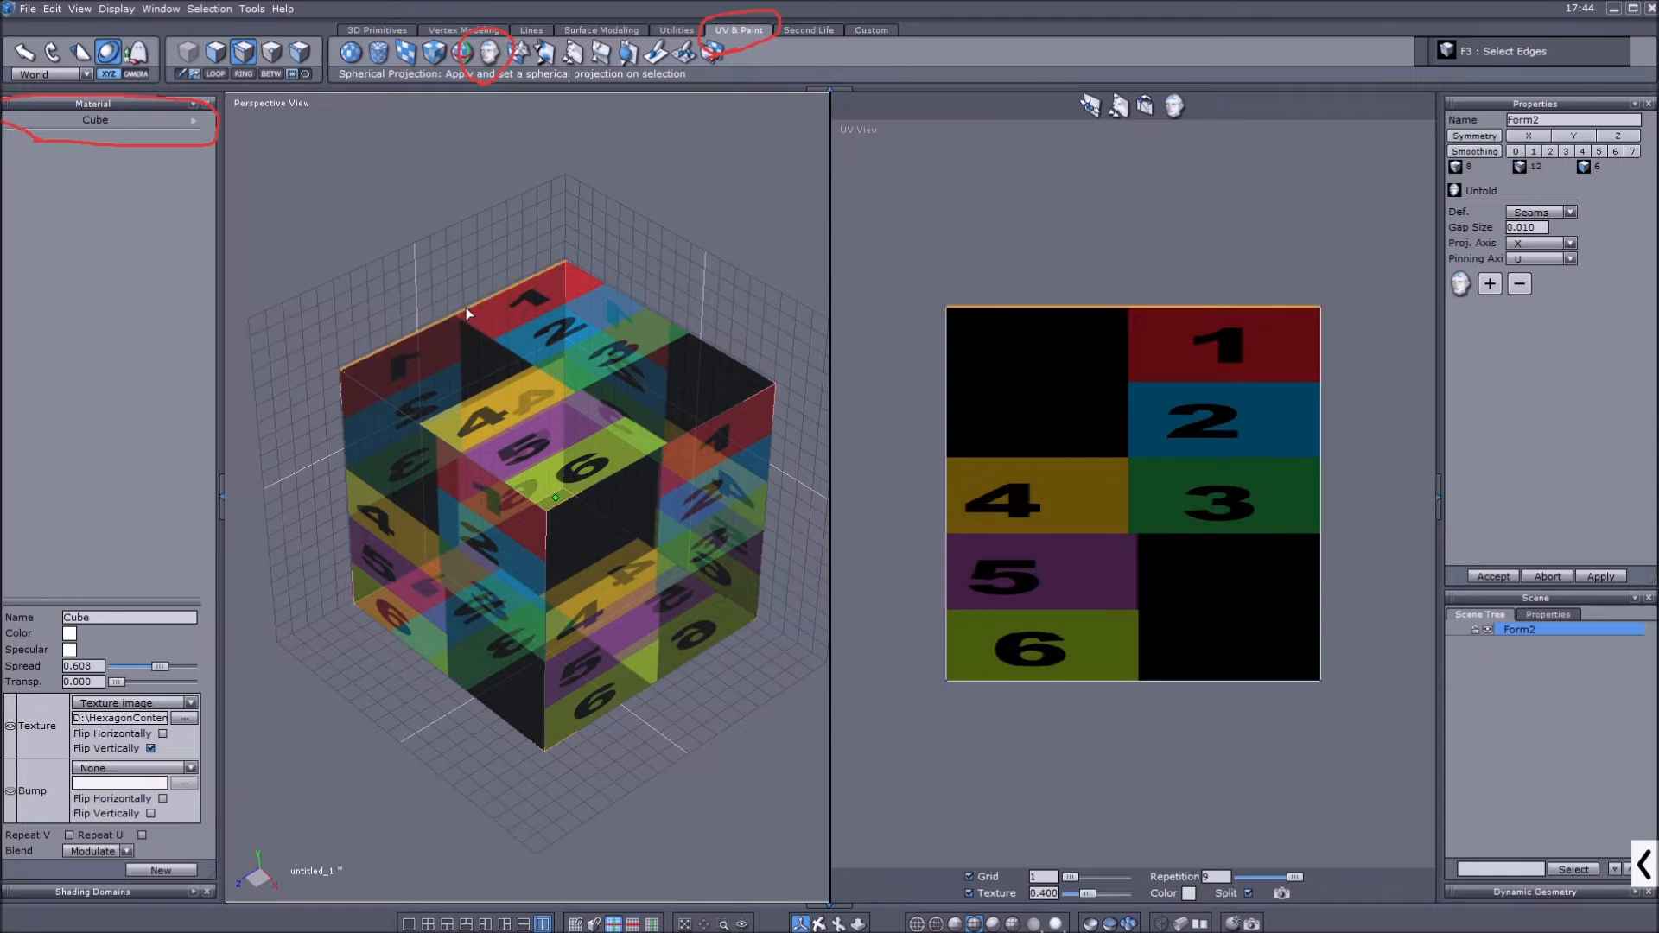
{"action": "left_click", "coordinate": [428, 434]}
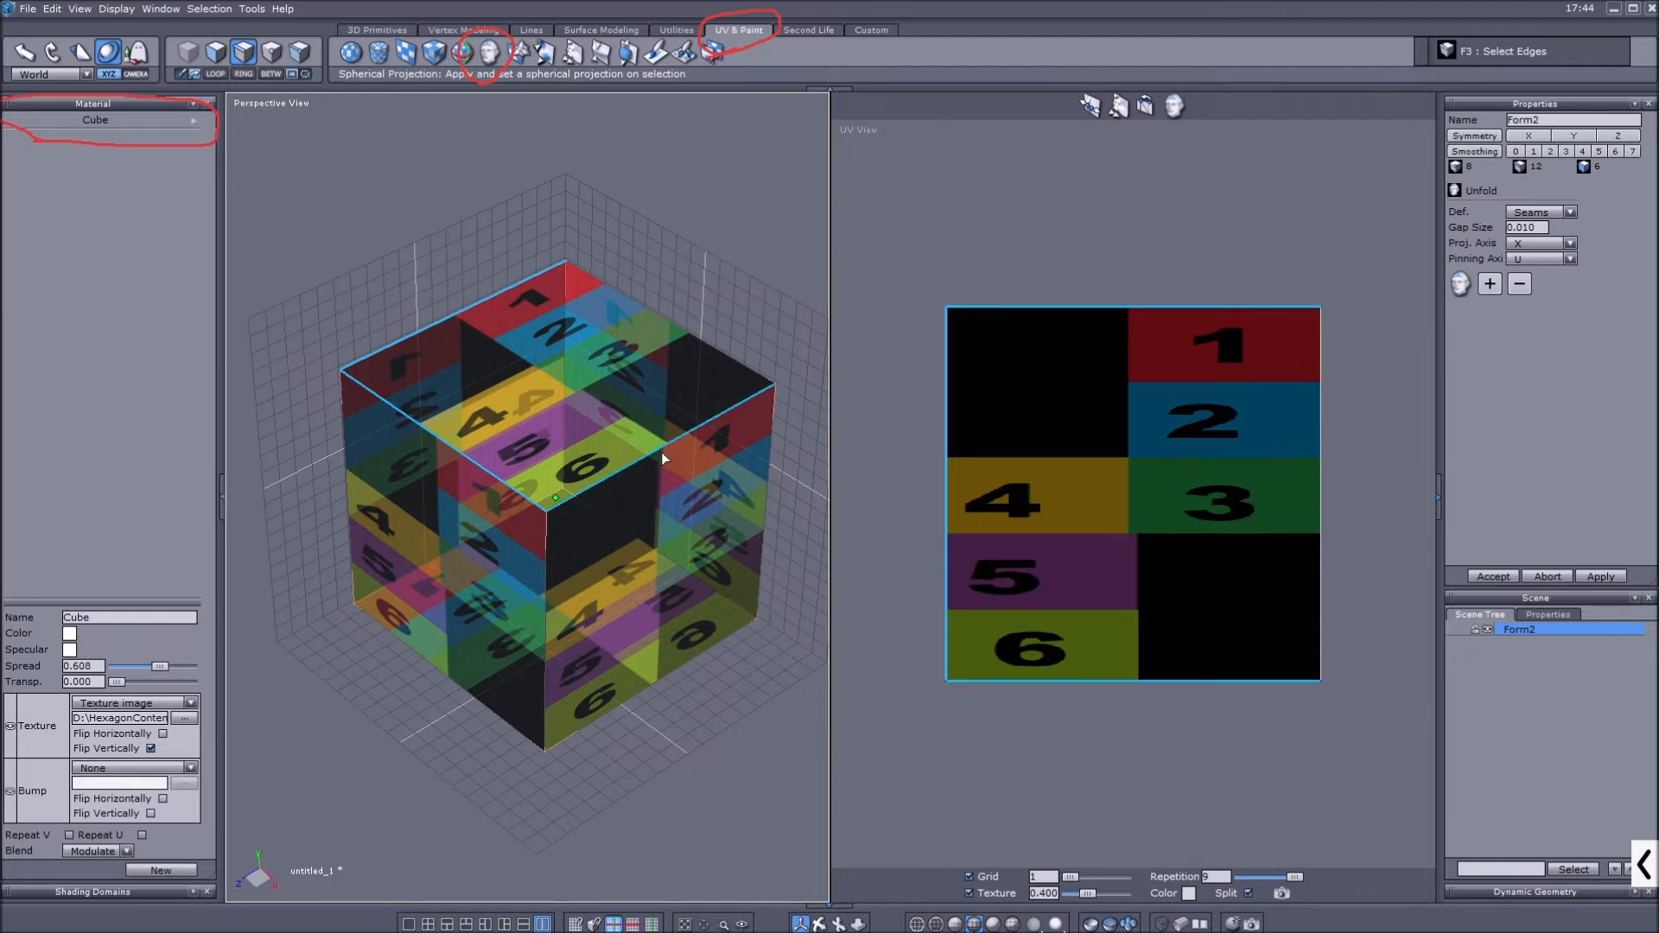
{"action": "left_click", "coordinate": [661, 453]}
{"action": "left_click", "coordinate": [773, 472]}
{"action": "left_click", "coordinate": [566, 372]}
{"action": "left_click", "coordinate": [650, 686]}
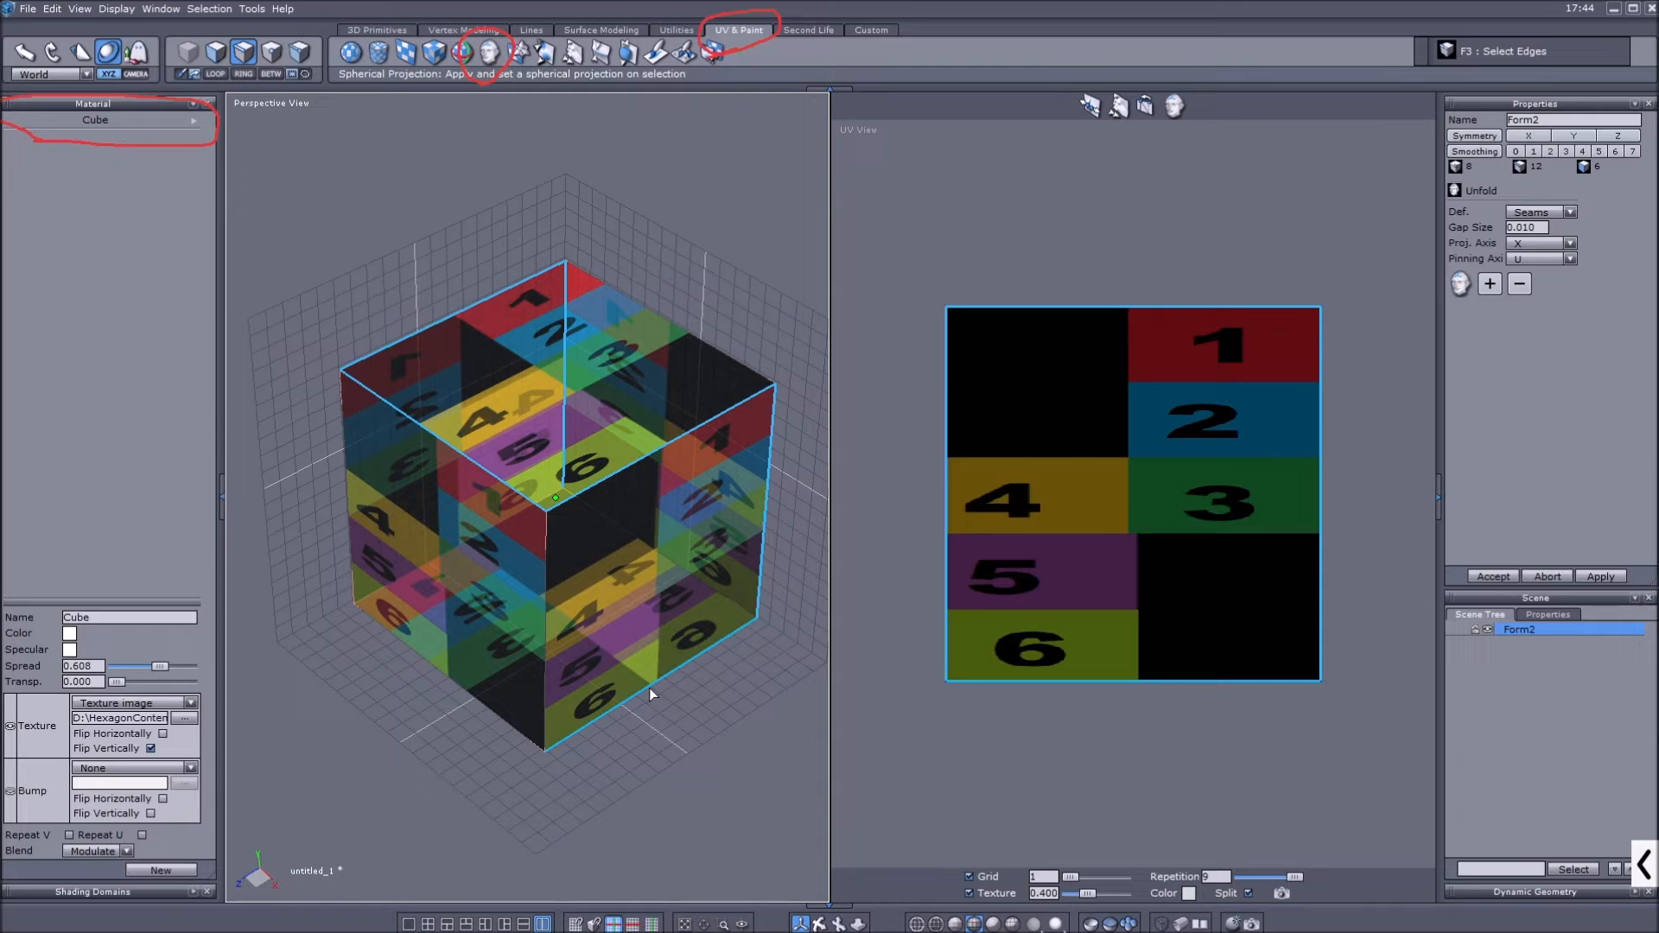
{"action": "left_click", "coordinate": [456, 693]}
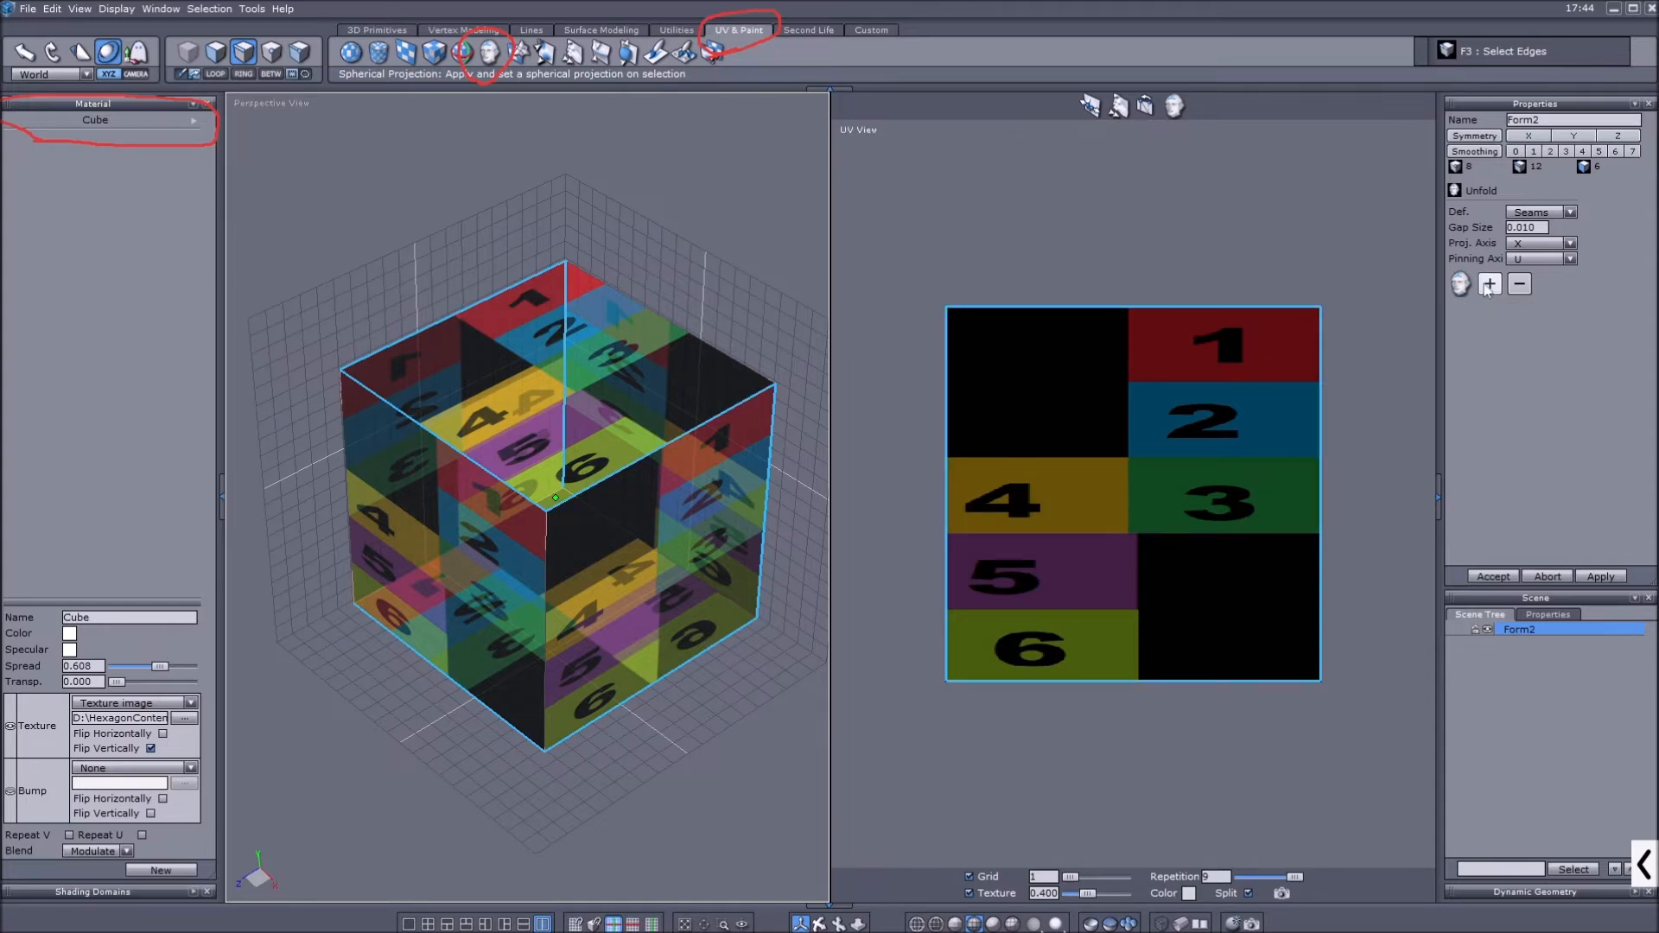
Circle the Unfold settings with the red annotation pen, and put the annotation tools away.
{"action": "left_click", "coordinate": [1645, 864]}
{"action": "left_click", "coordinate": [1002, 862]}
{"action": "mouse_move", "coordinate": [1413, 361]}
{"action": "left_mouse_down"}
{"action": "mouse_move", "coordinate": [1518, 339]}
{"action": "mouse_move", "coordinate": [1551, 151]}
{"action": "mouse_move", "coordinate": [1353, 238]}
{"action": "mouse_move", "coordinate": [1473, 341]}
{"action": "left_mouse_up"}
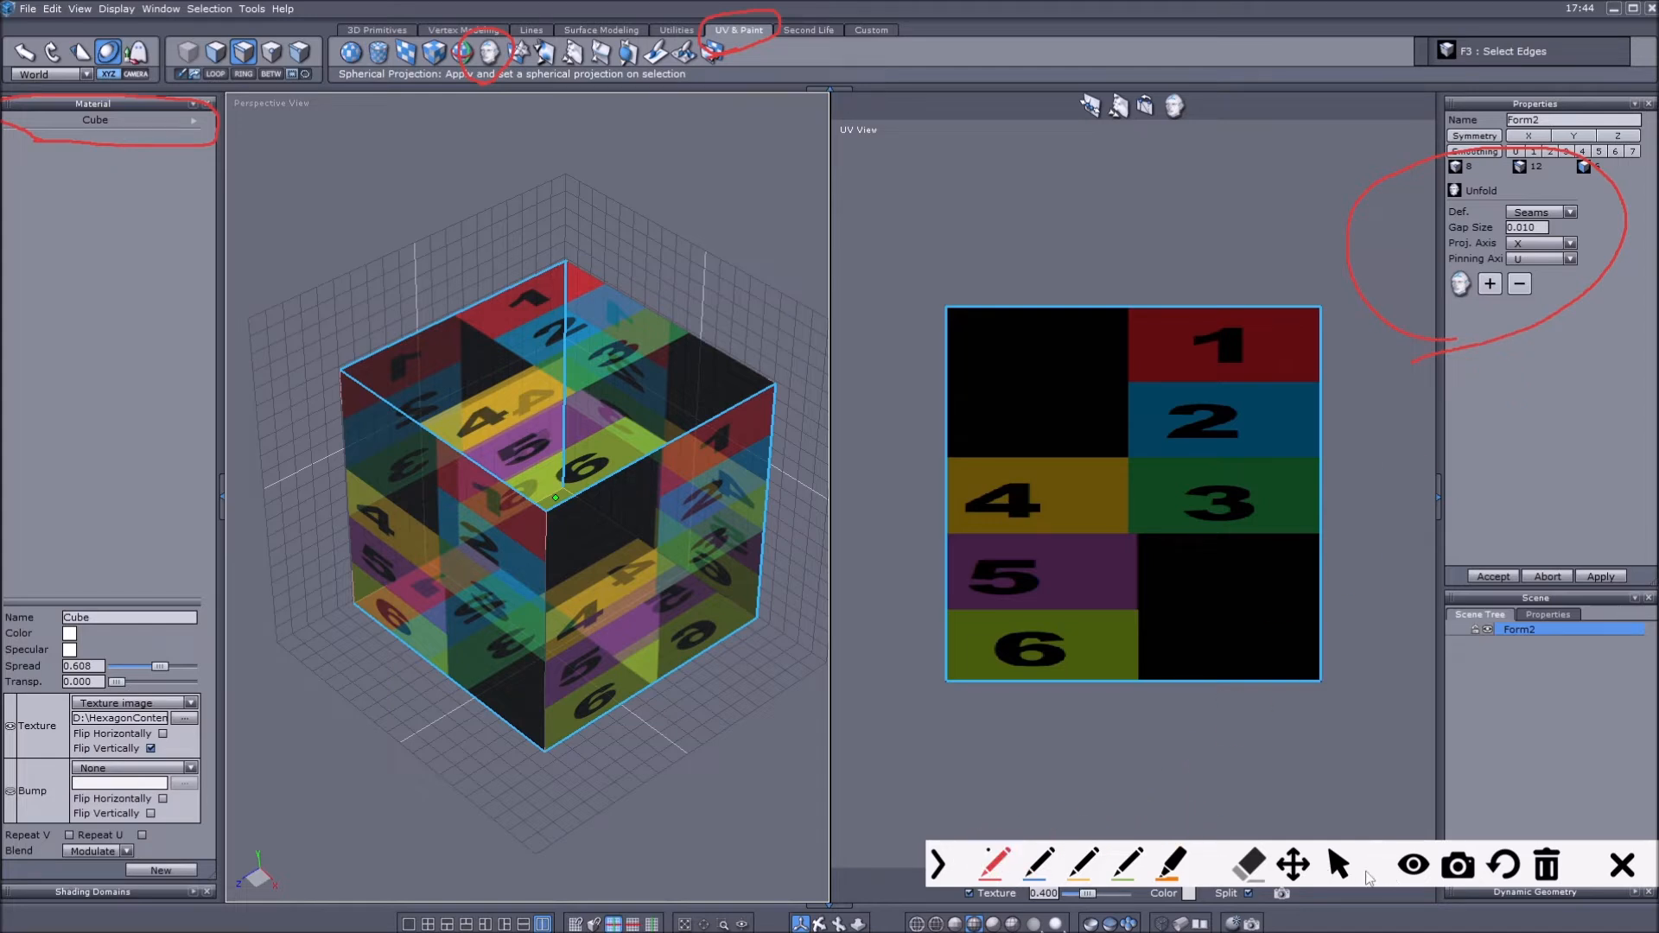
{"action": "left_click", "coordinate": [1338, 864]}
{"action": "left_click", "coordinate": [938, 864]}
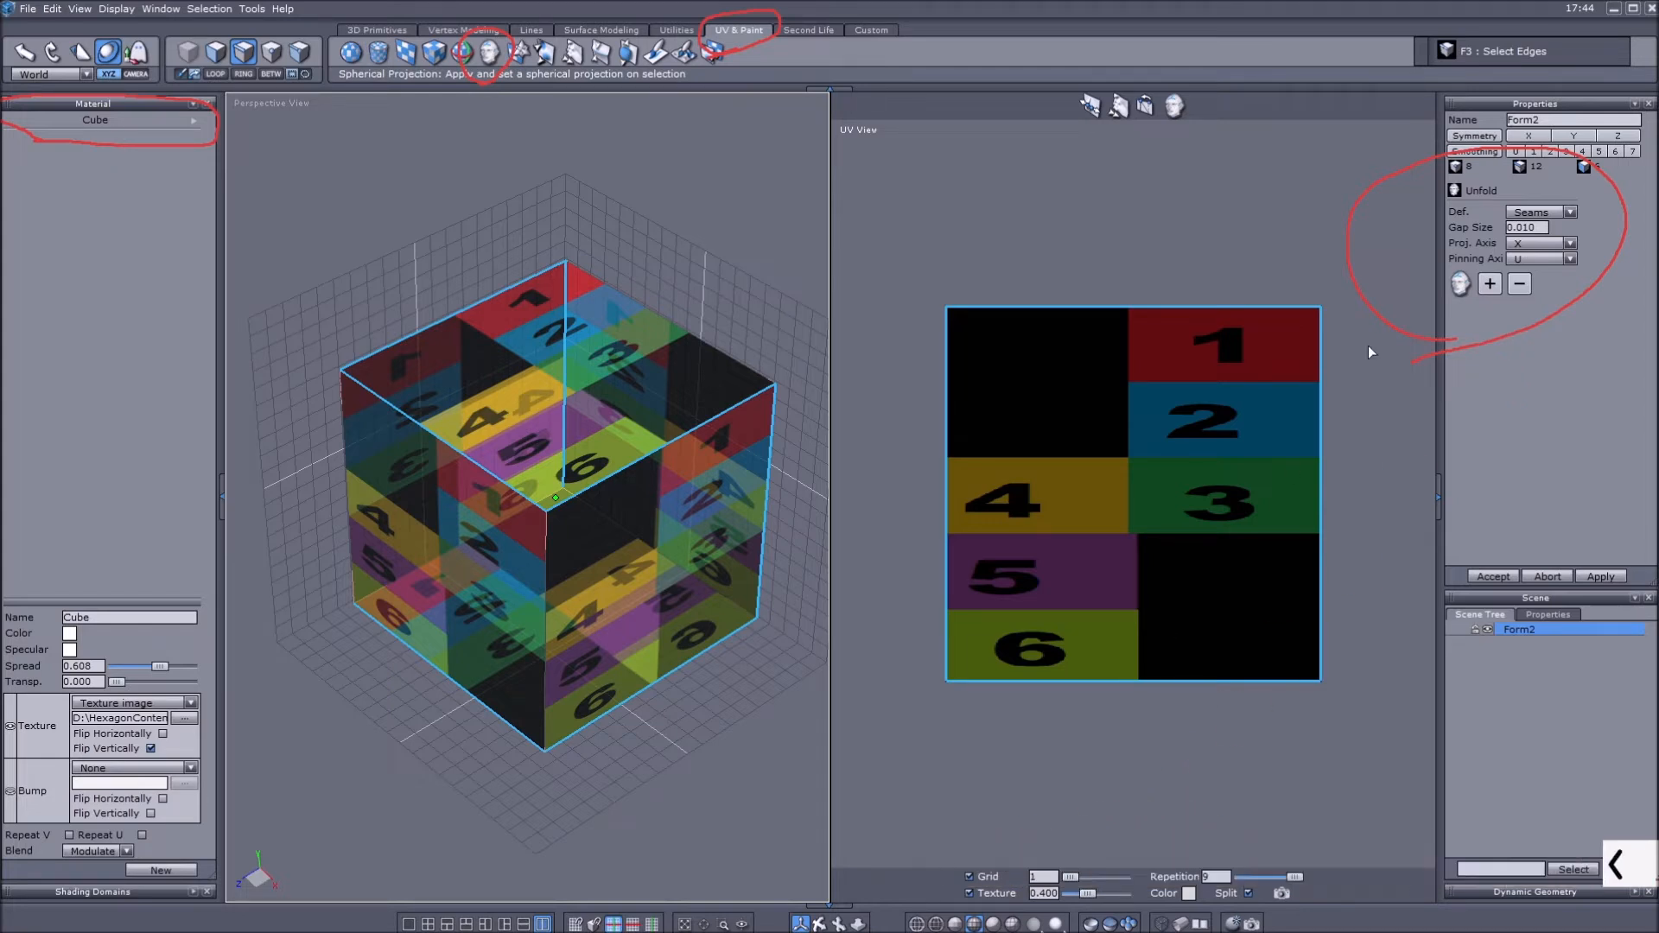
Try unfolding the cube with the selected edges added as seams, accept the unfold, and undo it.
{"action": "left_click", "coordinate": [1570, 212]}
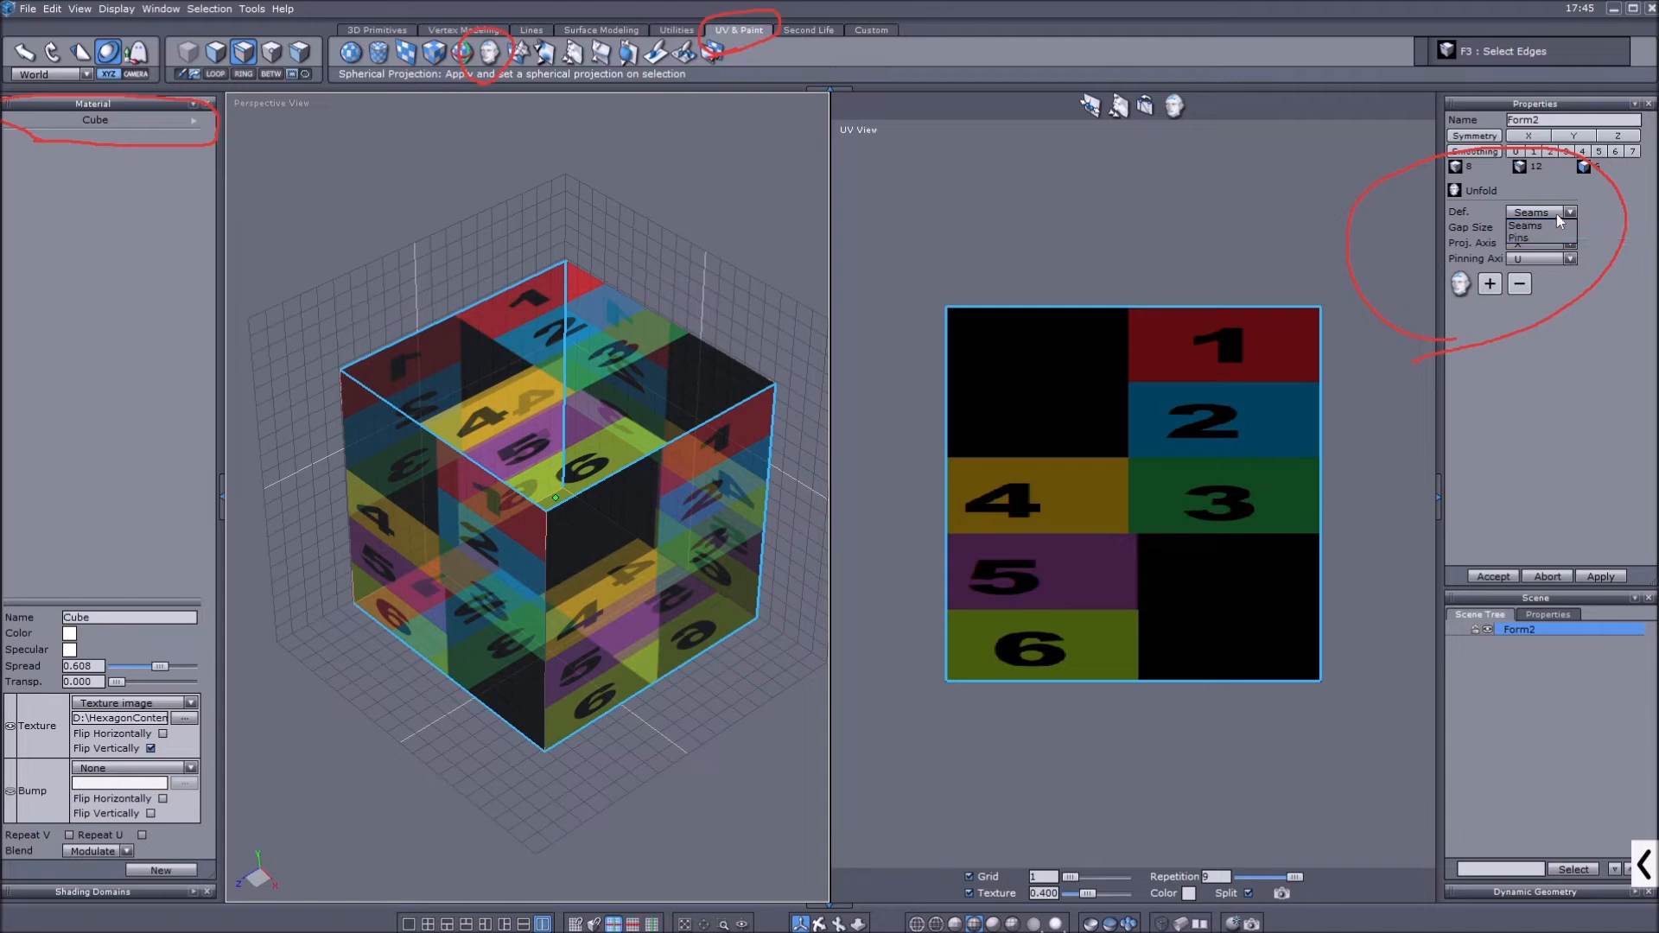
{"action": "left_click", "coordinate": [1530, 216]}
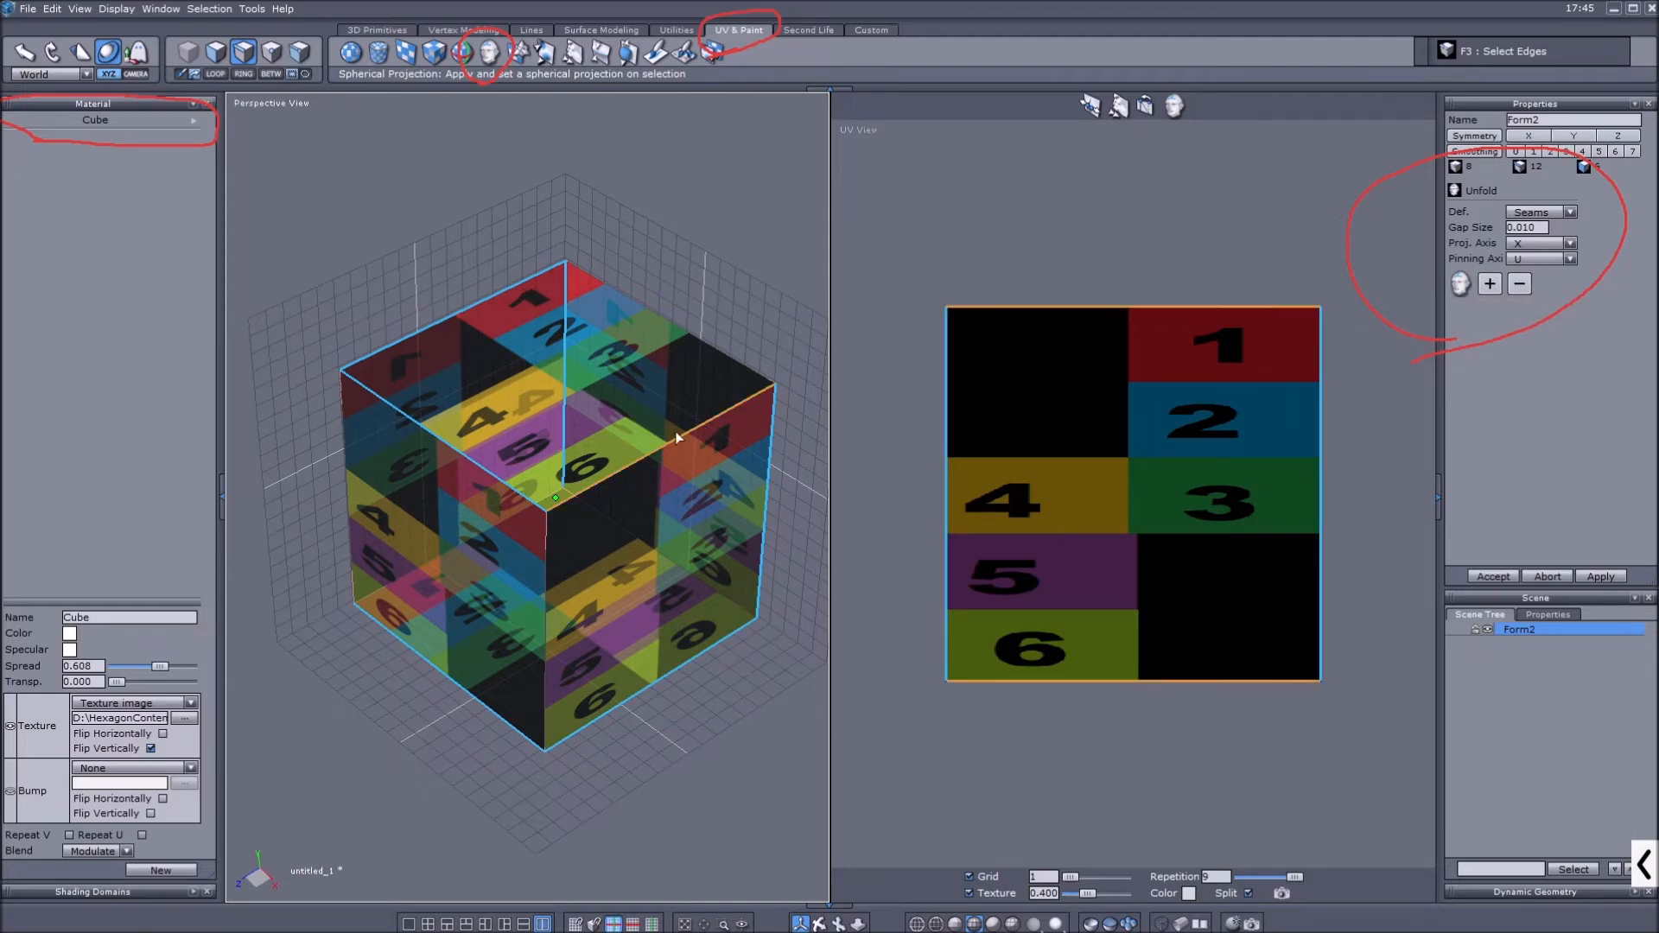
{"action": "left_click", "coordinate": [1481, 292]}
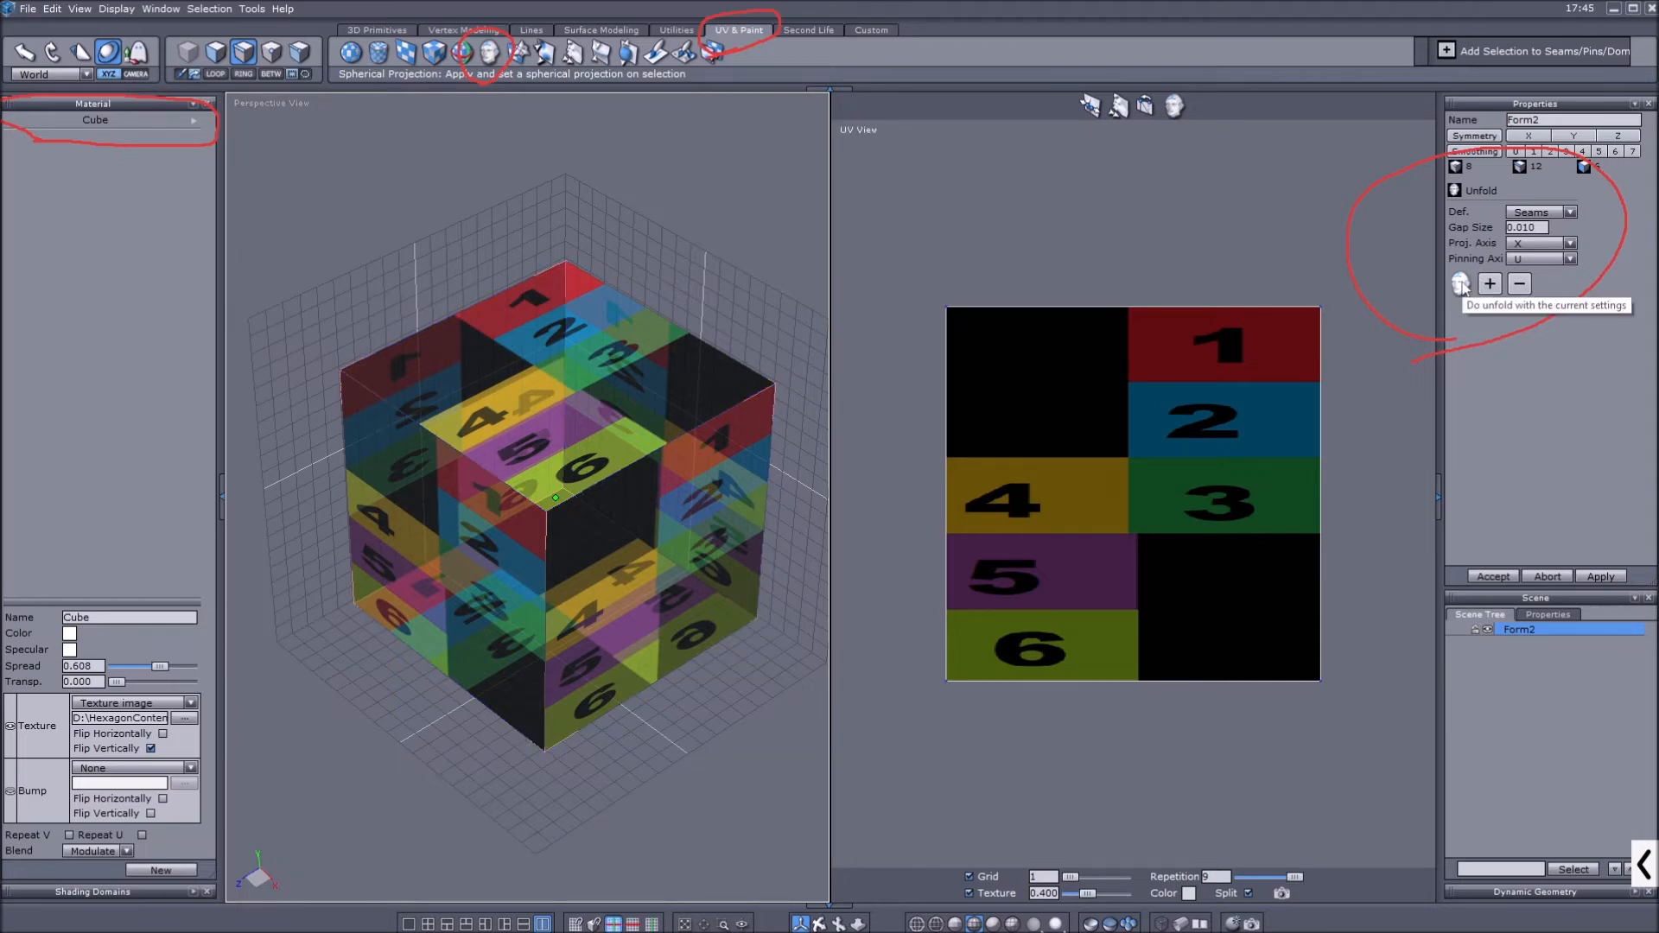
{"action": "left_click", "coordinate": [1461, 283]}
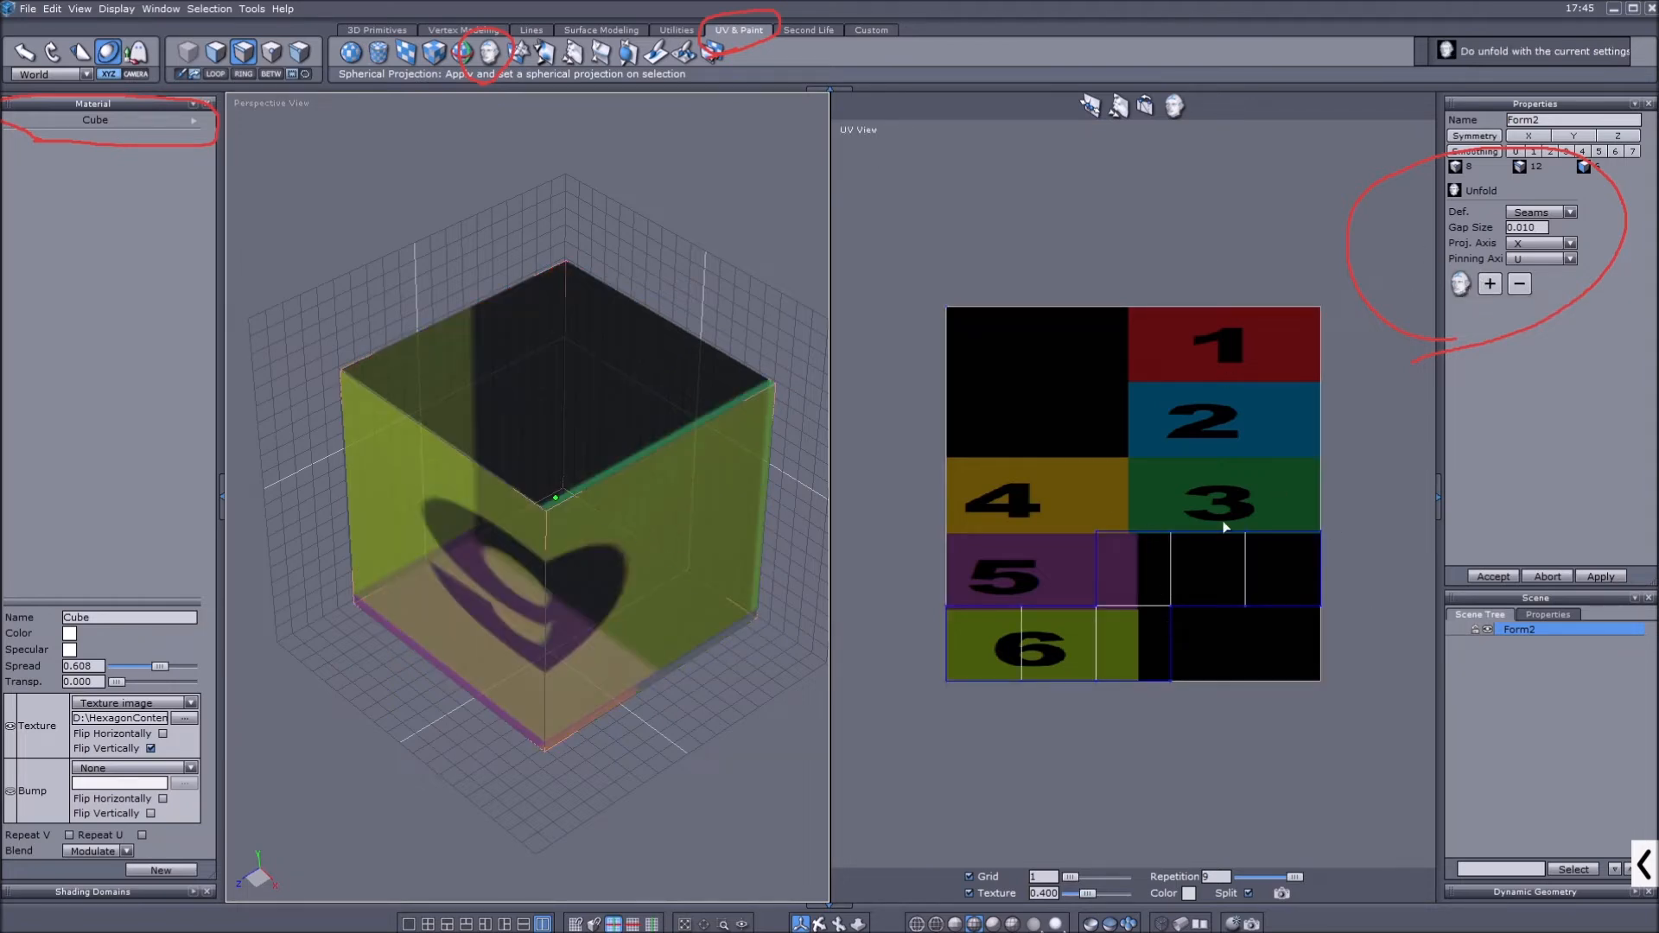
{"action": "left_click", "coordinate": [1492, 576]}
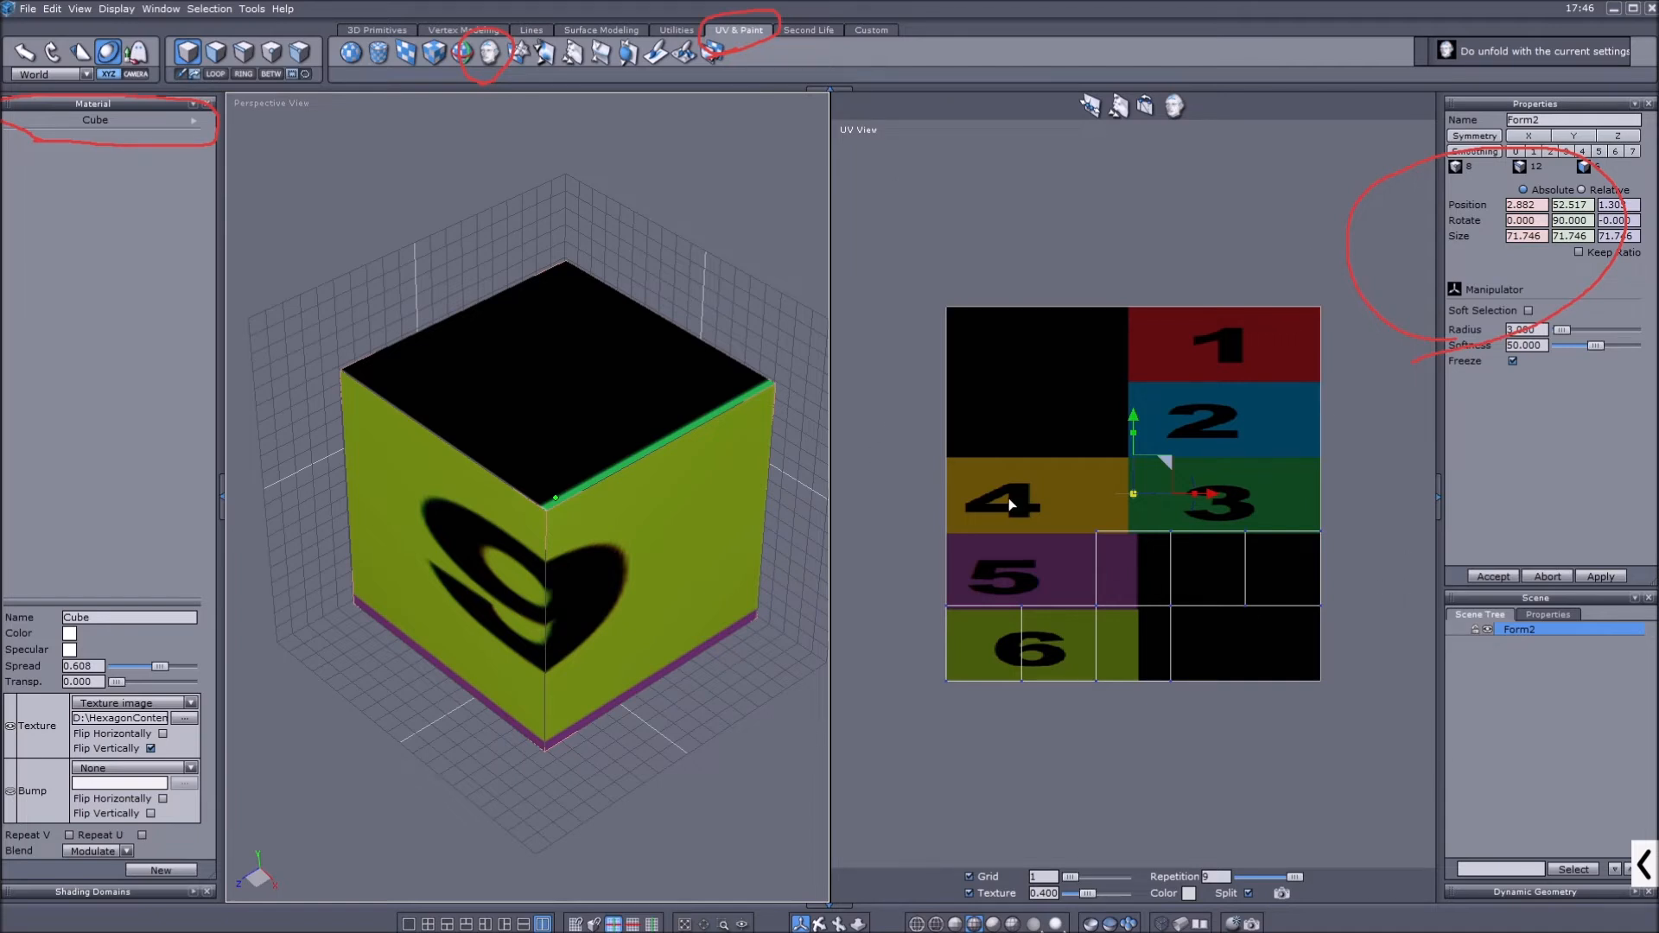
{"action": "key", "text": "ctrl+z"}
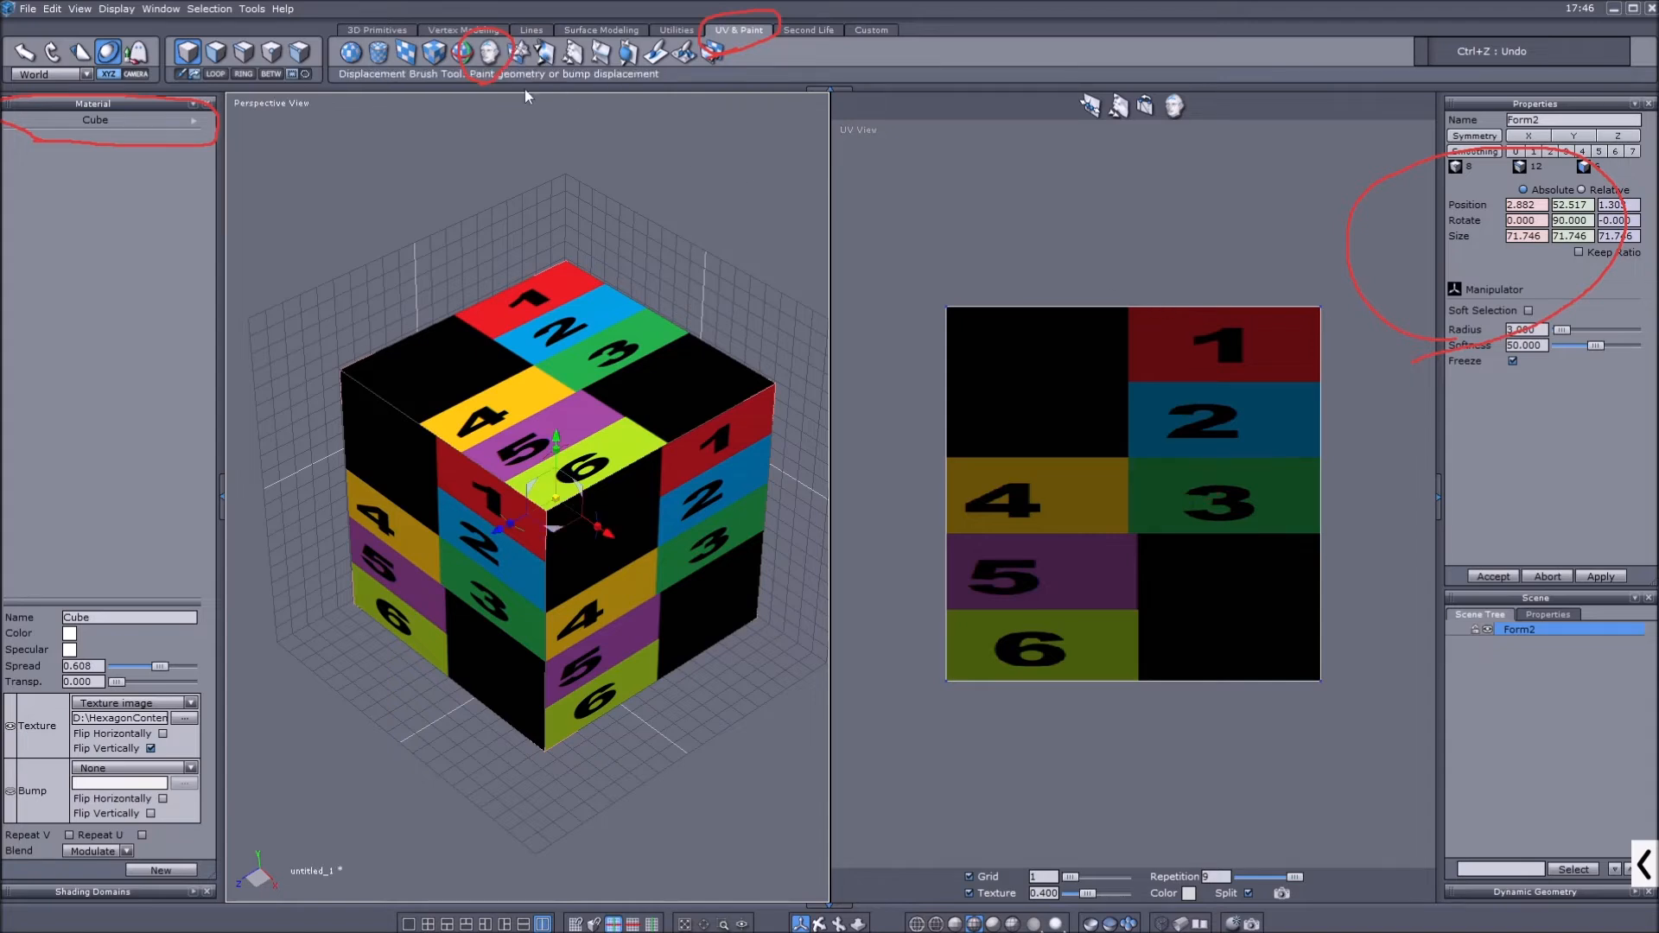
Try unfolding the cube again from three top edges, the right vertical and three bottom edges, without adding them as seams.
{"action": "left_click", "coordinate": [489, 53]}
{"action": "left_click", "coordinate": [489, 53]}
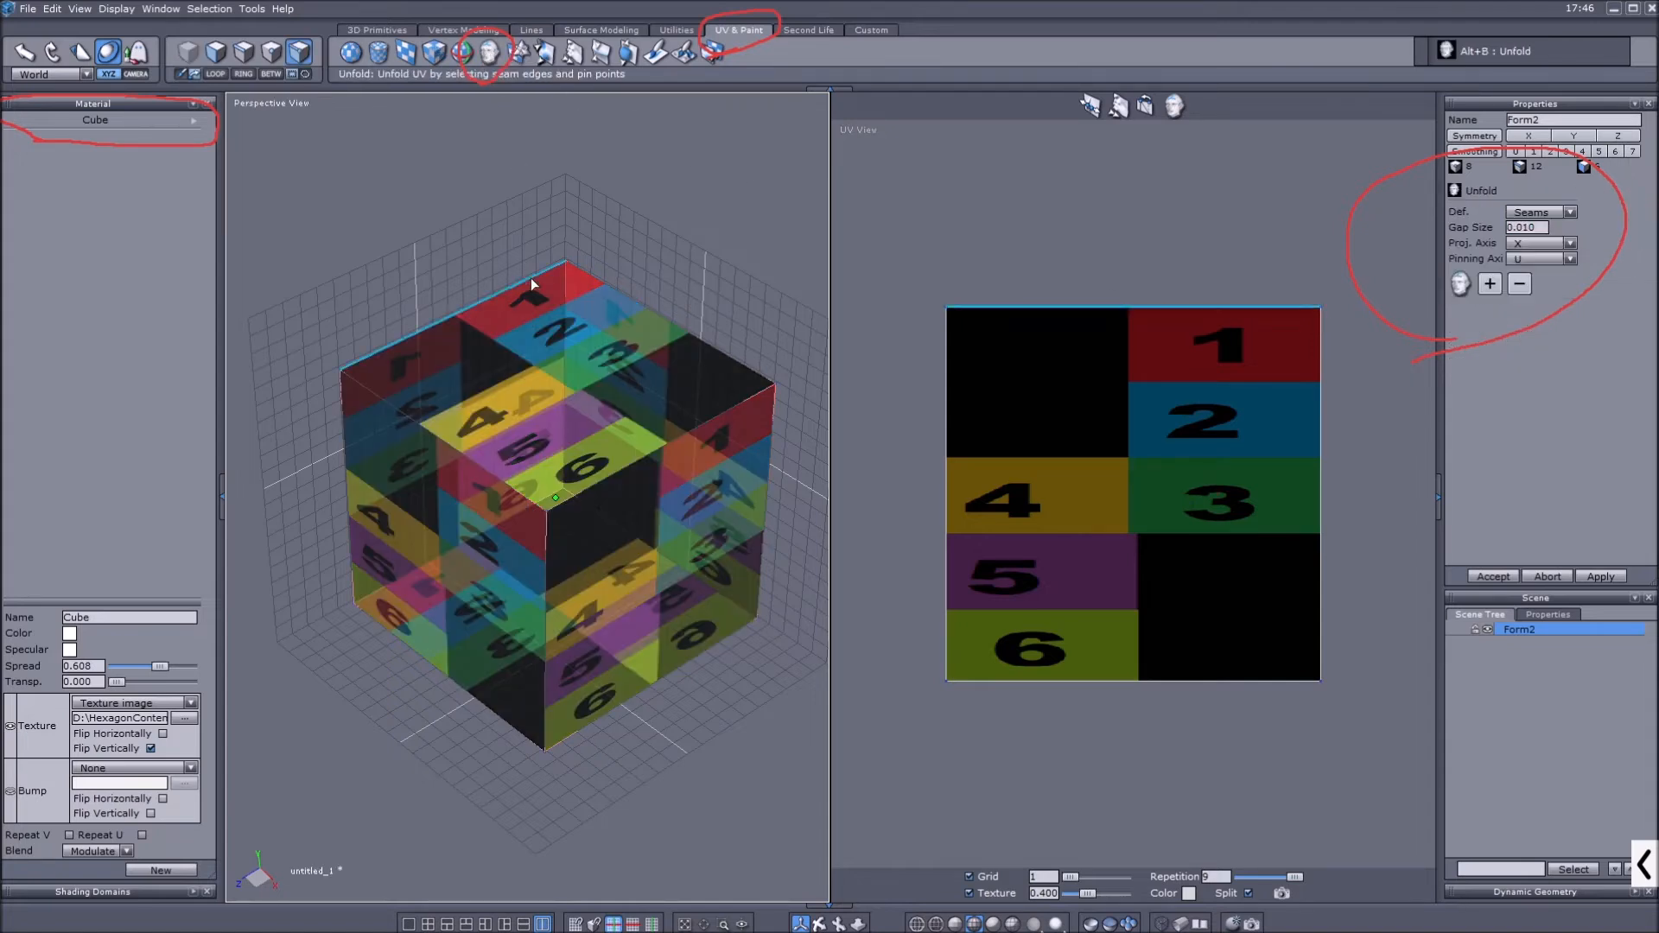
{"action": "left_click", "coordinate": [390, 407]}
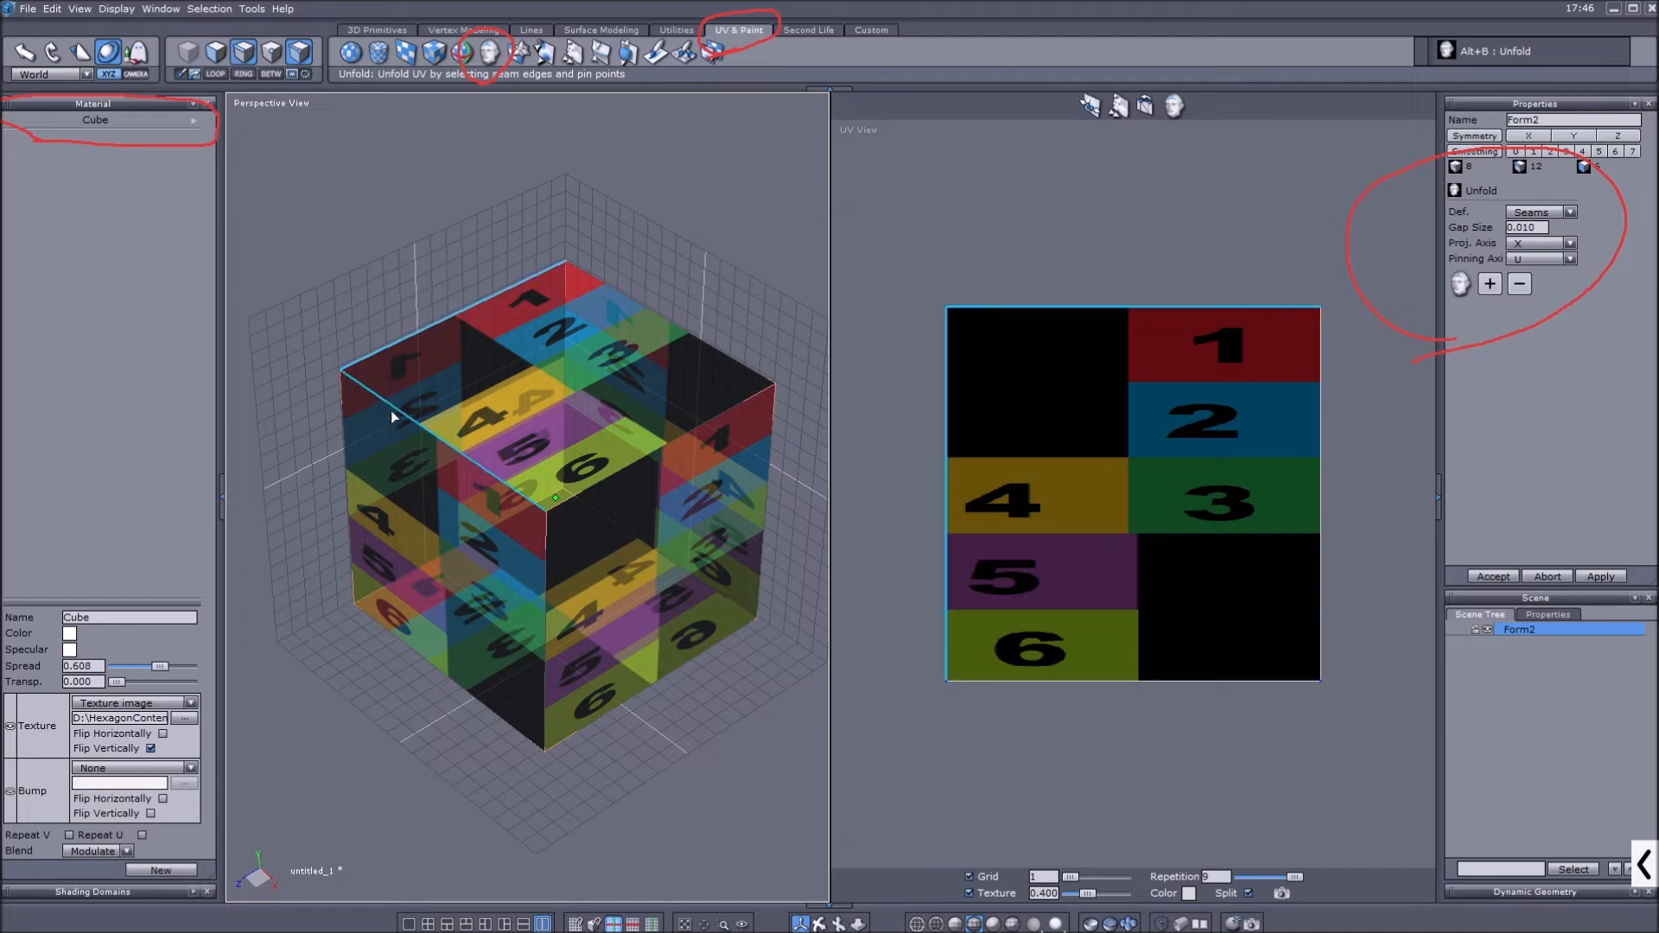
{"action": "left_click", "coordinate": [653, 451]}
{"action": "left_click", "coordinate": [771, 475]}
{"action": "left_click", "coordinate": [702, 655]}
{"action": "left_click", "coordinate": [674, 572]}
{"action": "left_click", "coordinate": [555, 546]}
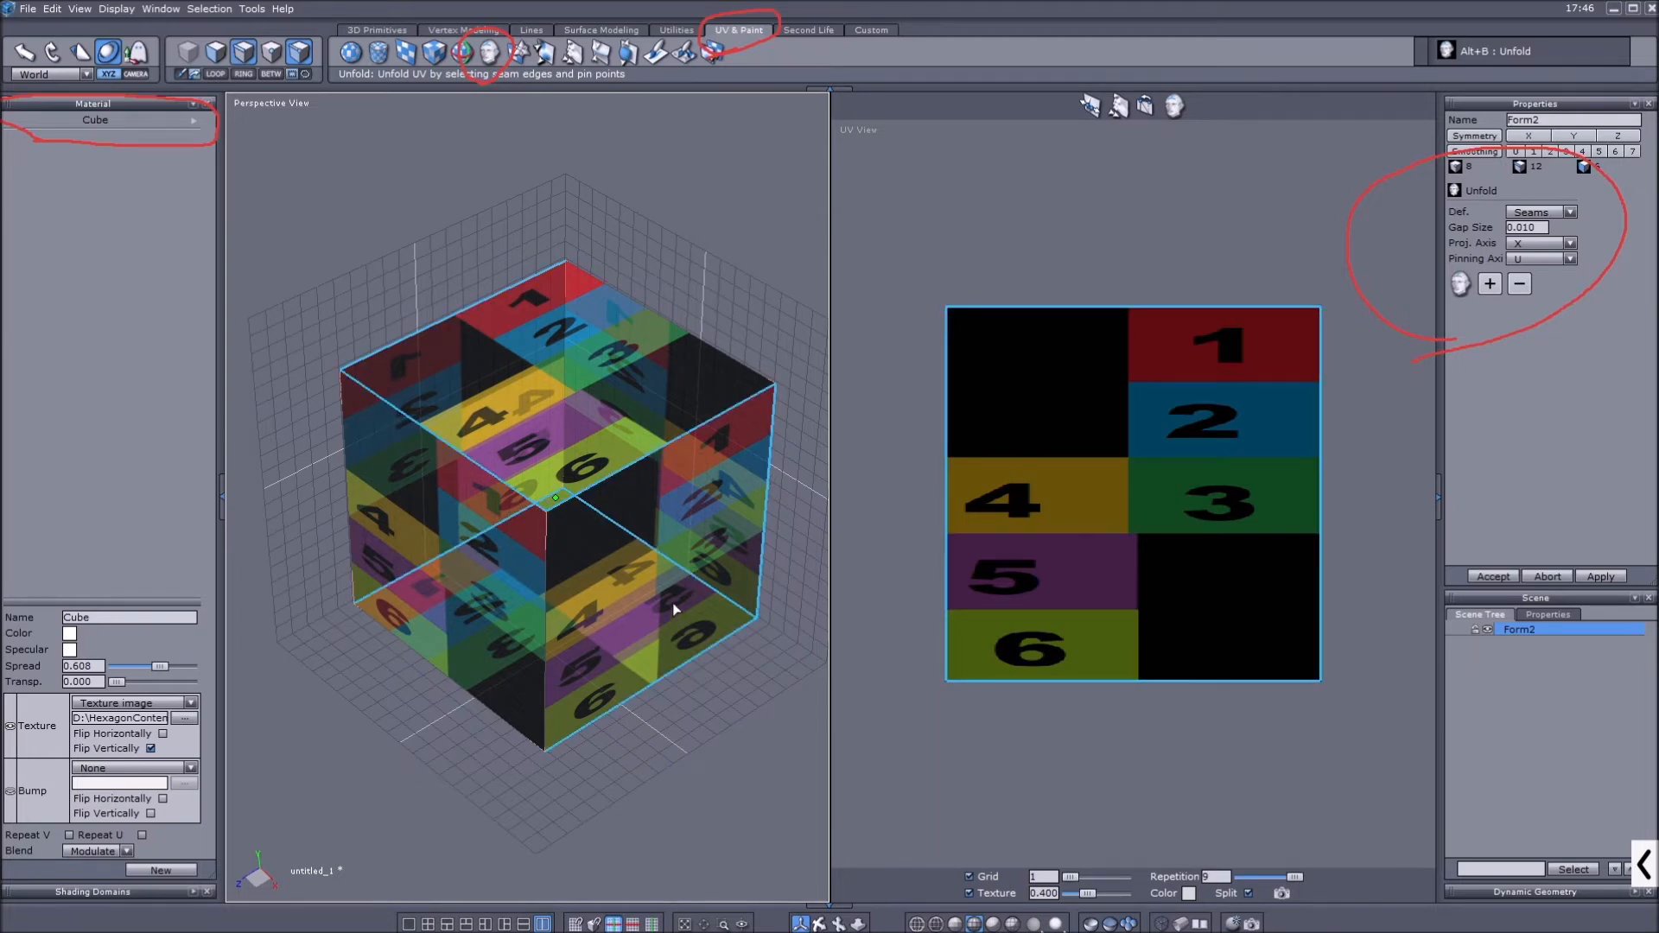
{"action": "left_click", "coordinate": [1460, 284]}
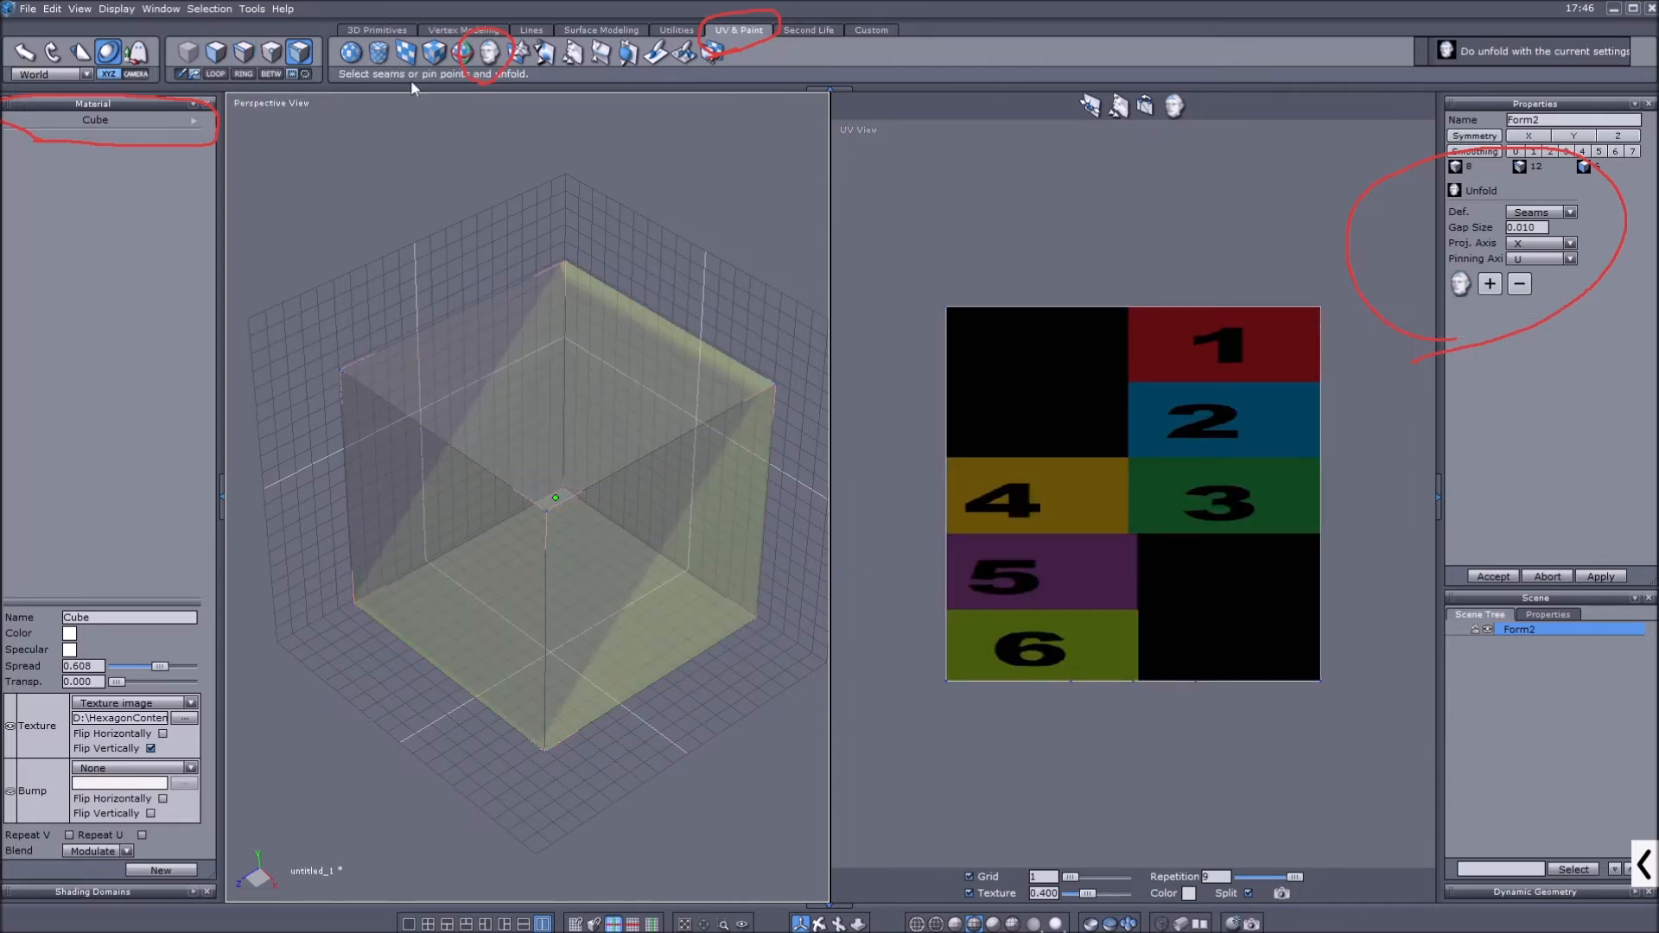
Restart Unfold, select three top edges, the left and right verticals and three bottom edges of the cube, and add them as seams.
{"action": "left_click", "coordinate": [489, 52]}
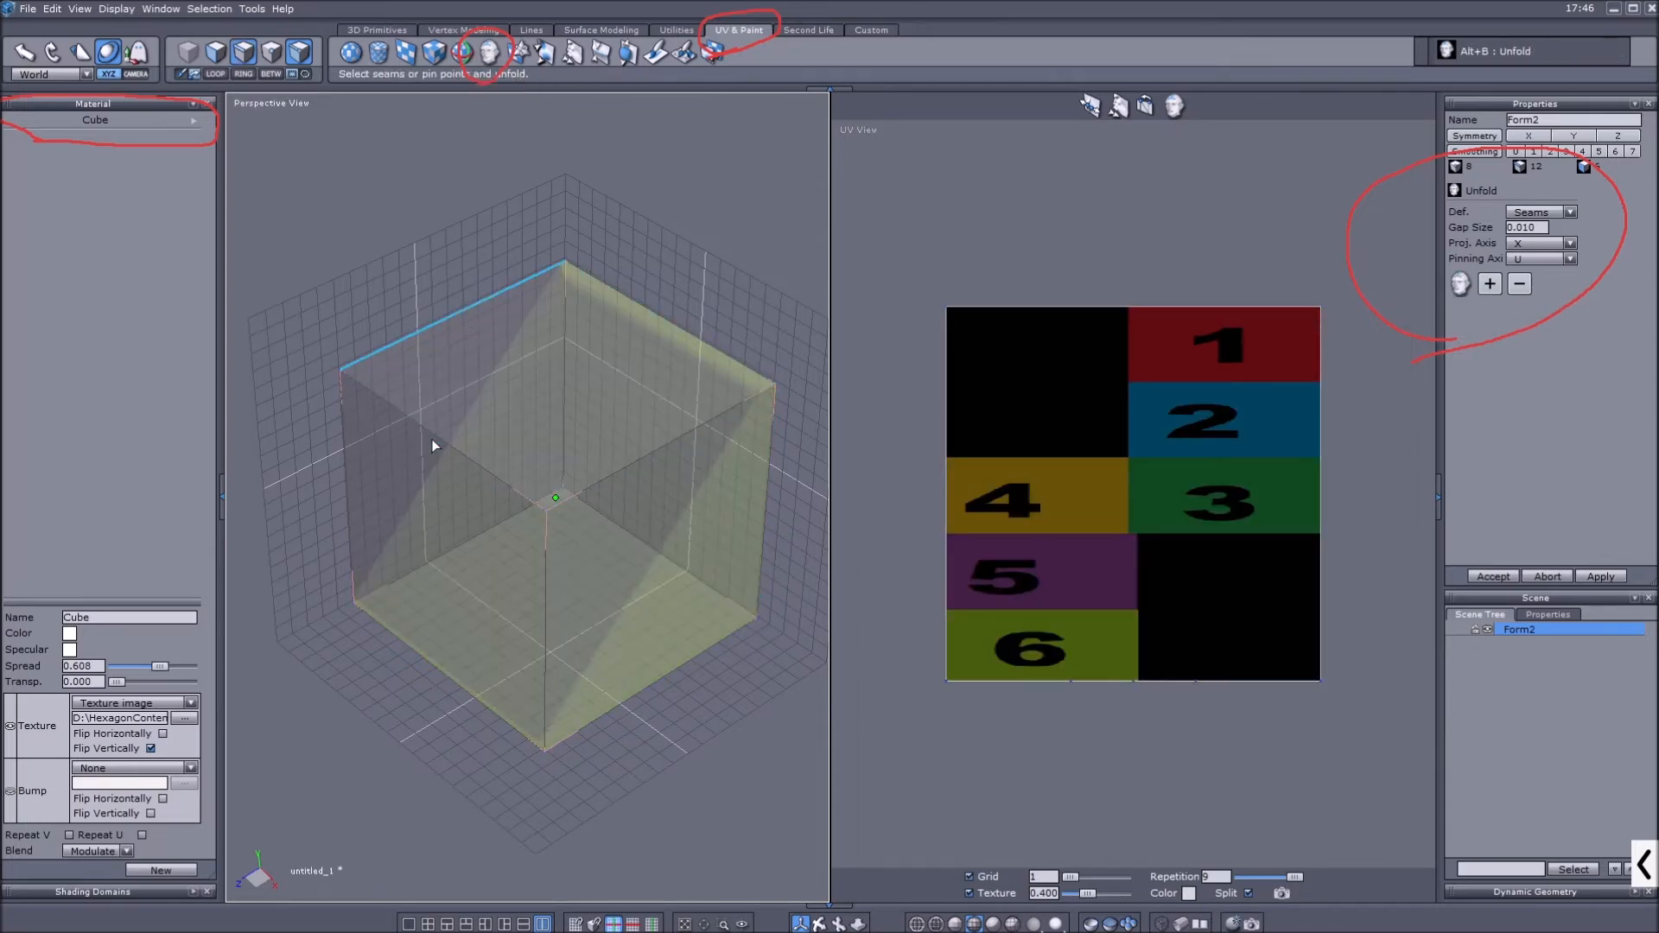
{"action": "left_click", "coordinate": [762, 506]}
{"action": "left_click", "coordinate": [693, 574]}
{"action": "left_click", "coordinate": [476, 553]}
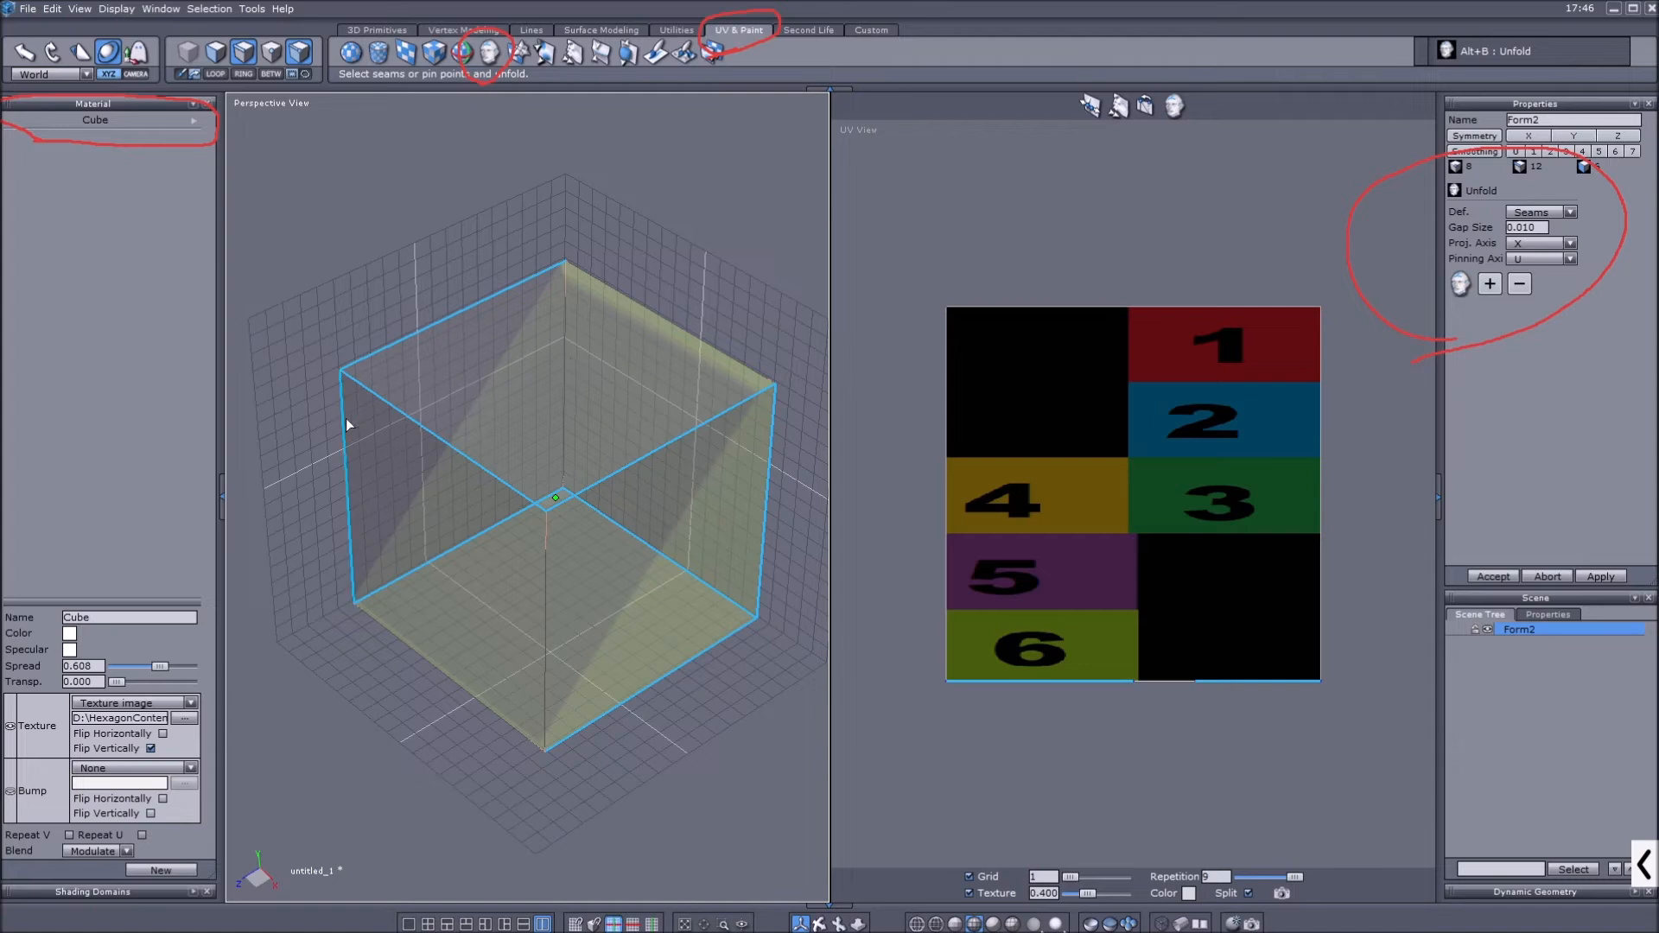
{"action": "left_click", "coordinate": [345, 480]}
{"action": "left_click", "coordinate": [1501, 293]}
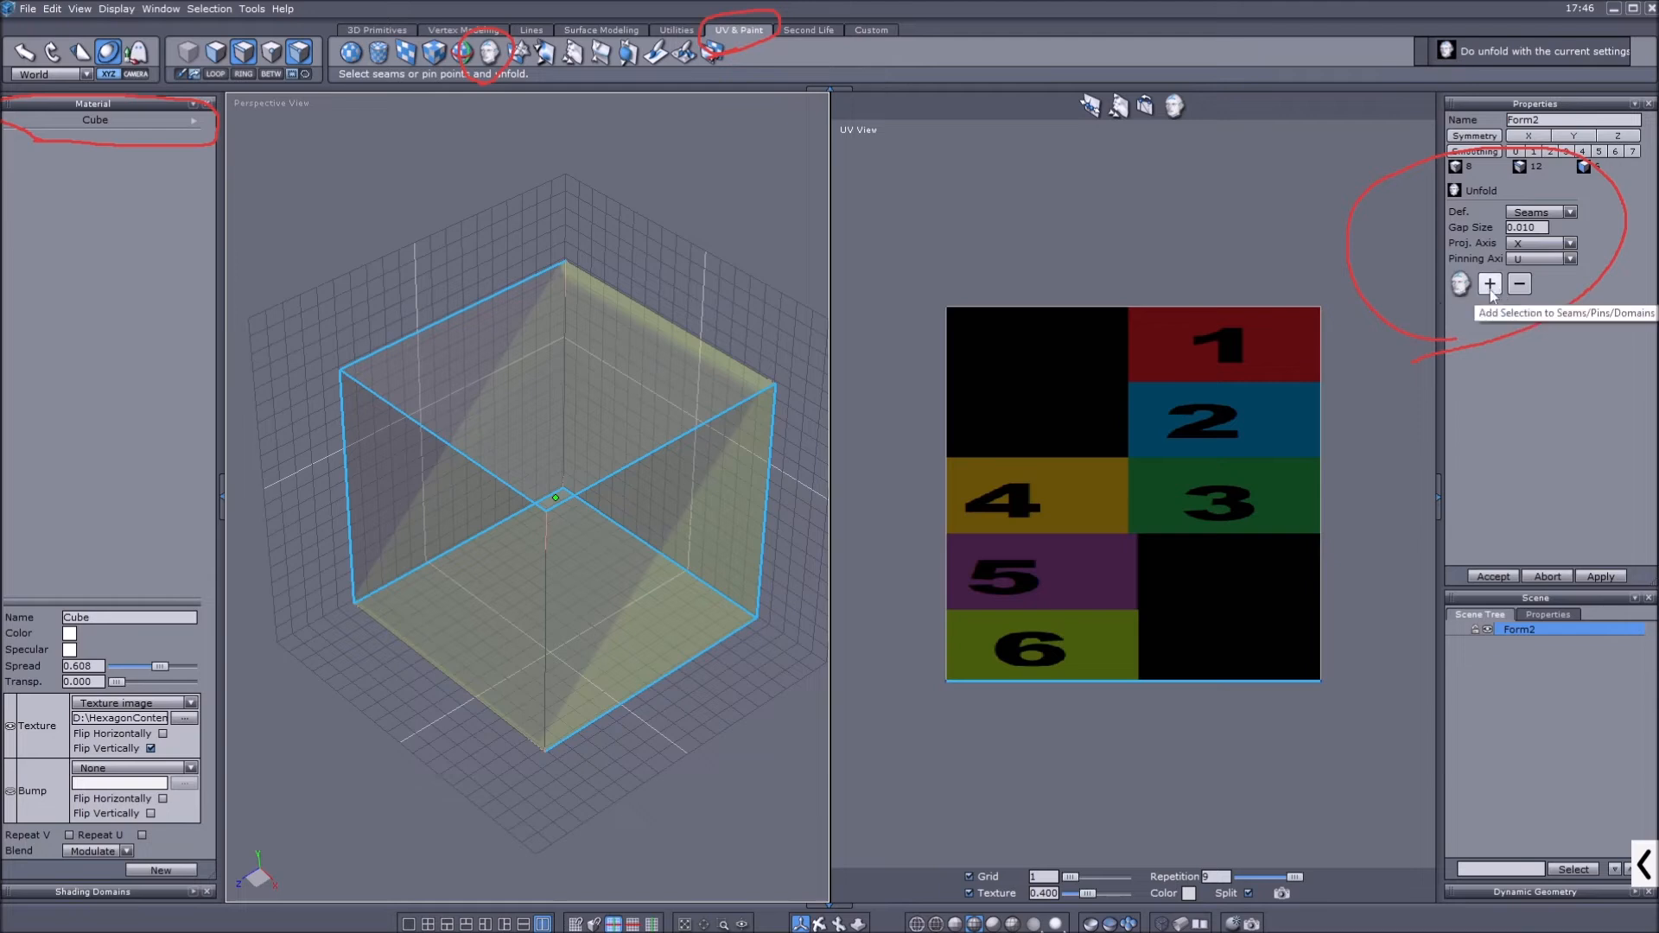
Accept the unfold, select the upright three-face UV island and move it below the texture.
{"action": "left_click", "coordinate": [1493, 576]}
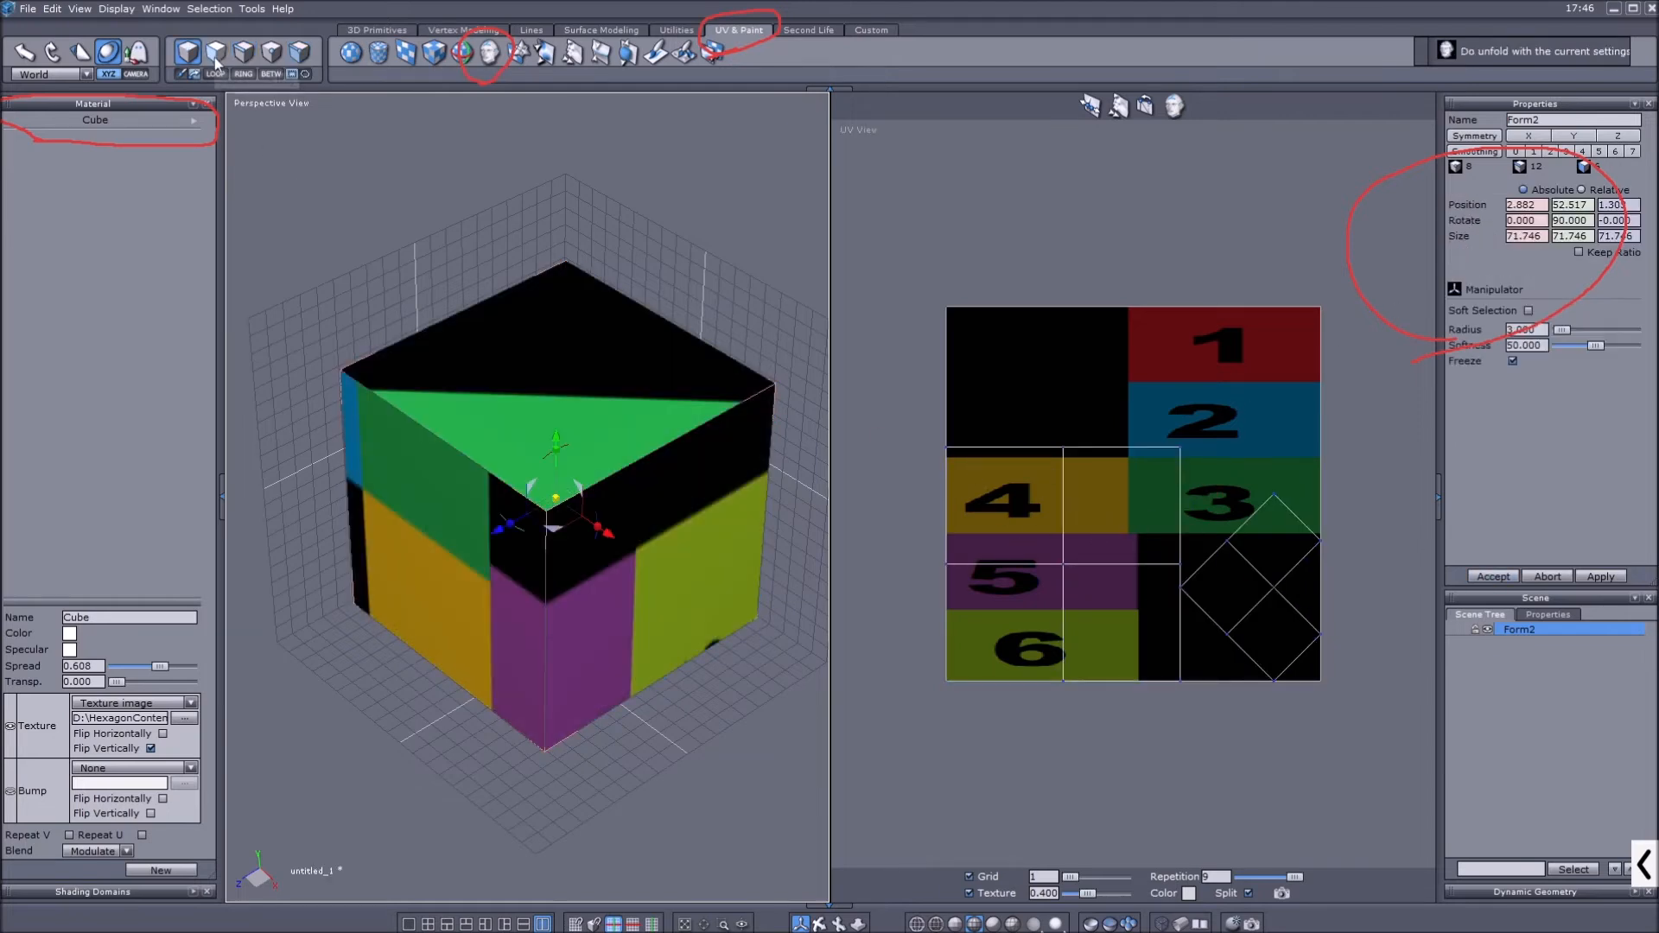
{"action": "left_click", "coordinate": [216, 52]}
{"action": "left_click", "coordinate": [1009, 543]}
{"action": "left_click", "coordinate": [1124, 536], "text": "shift"}
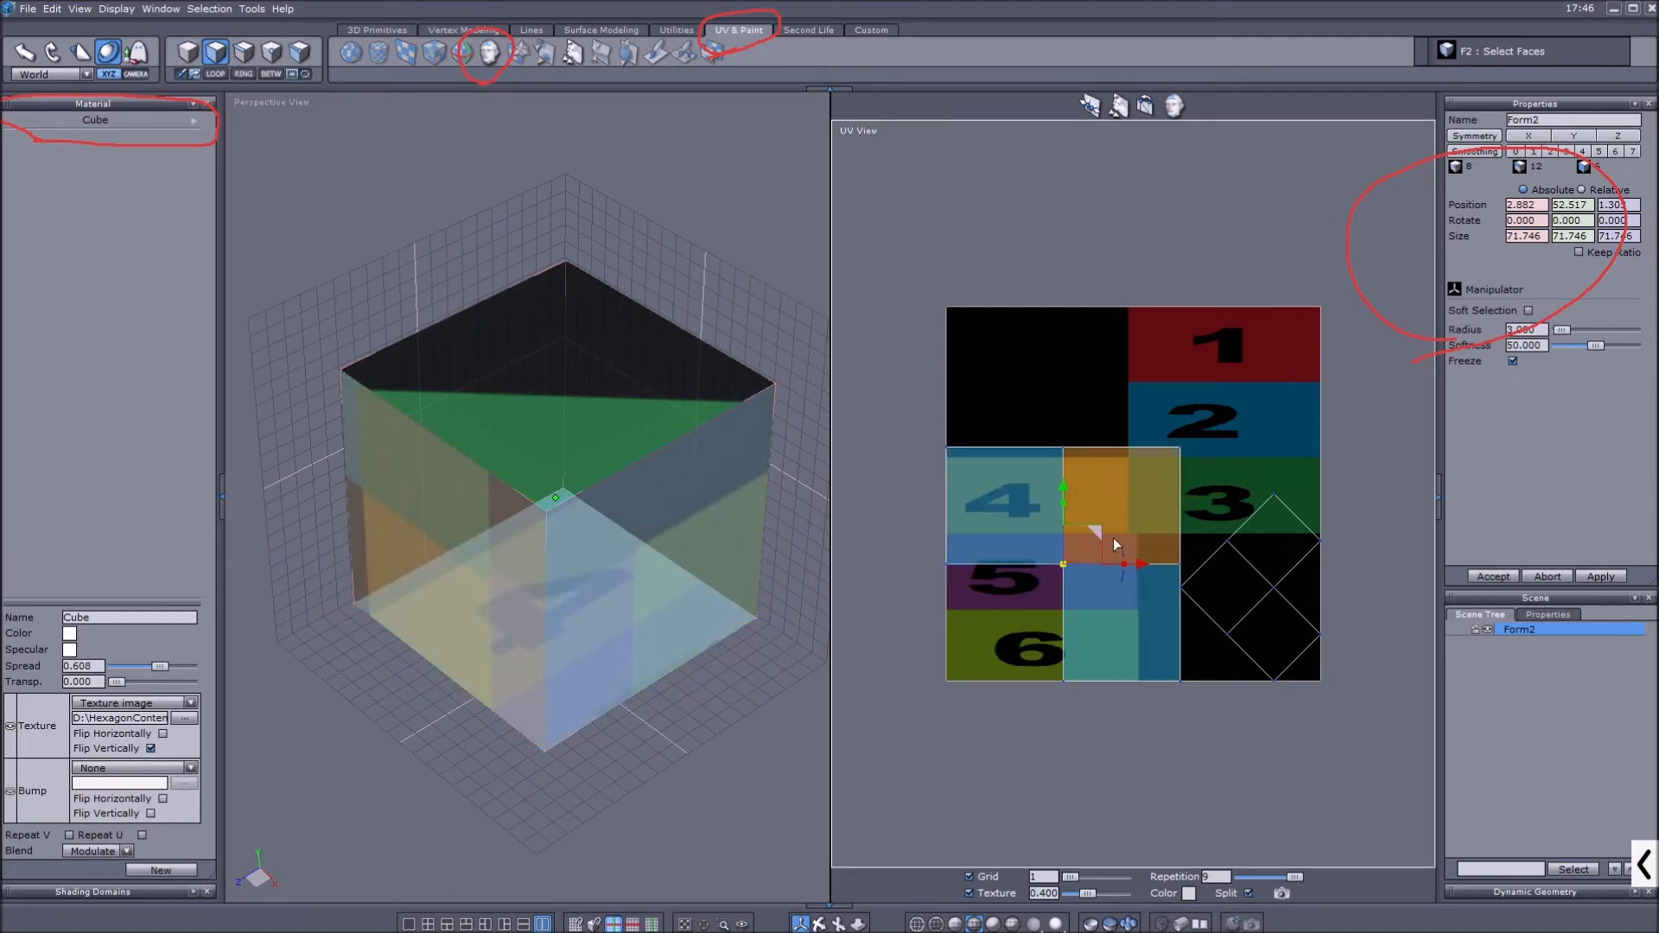
{"action": "left_click_drag", "start_coordinate": [1095, 534], "coordinate": [1055, 787]}
{"action": "scroll", "coordinate": [1055, 642], "scroll_direction": "down", "scroll_amount": 3}
{"action": "middle_click_drag", "start_coordinate": [1055, 642], "coordinate": [1045, 580]}
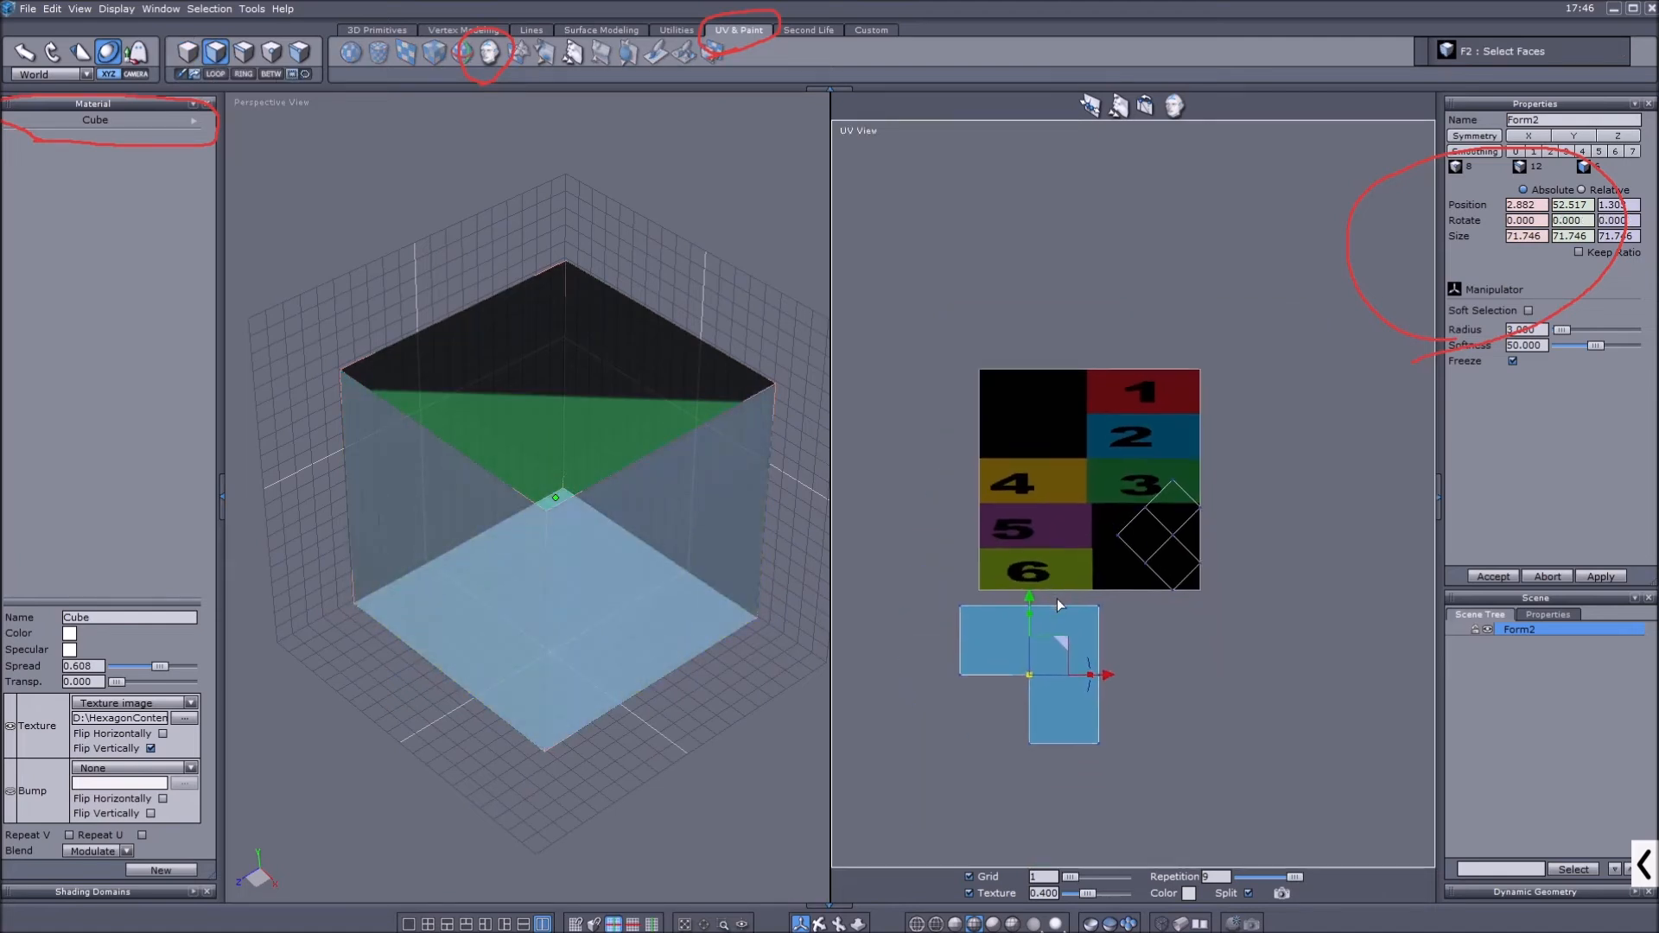
Select the other, diagonally rotated three-face UV island and move it beside the texture.
{"action": "left_click", "coordinate": [1175, 510]}
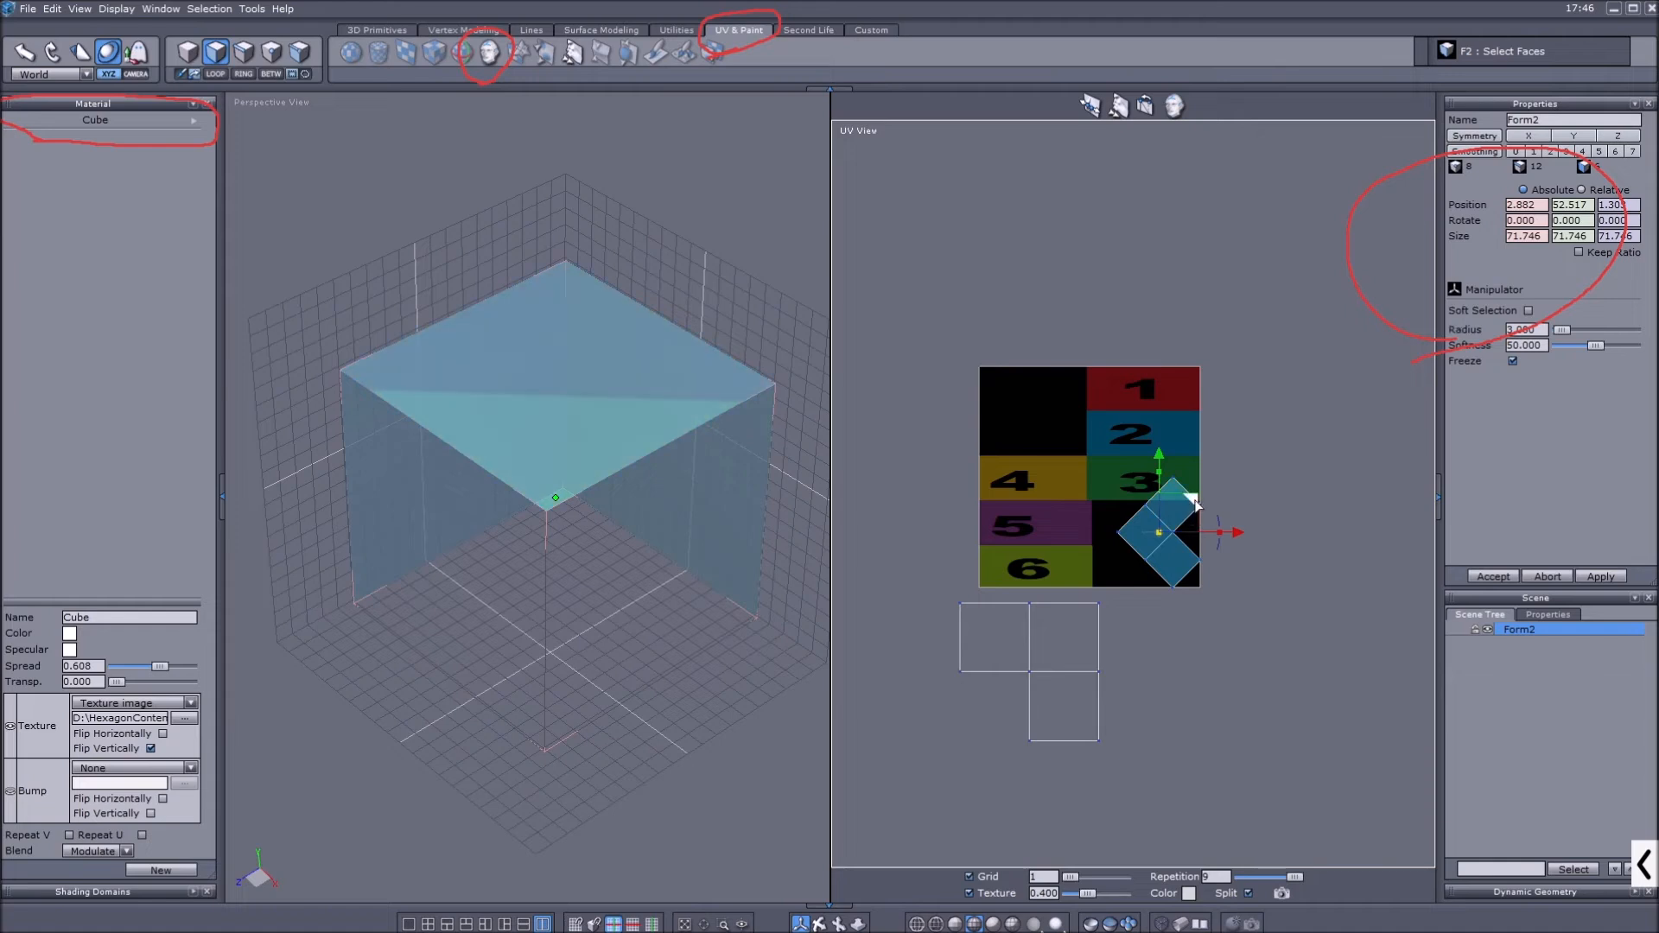
{"action": "left_click_drag", "start_coordinate": [1193, 531], "coordinate": [1338, 514]}
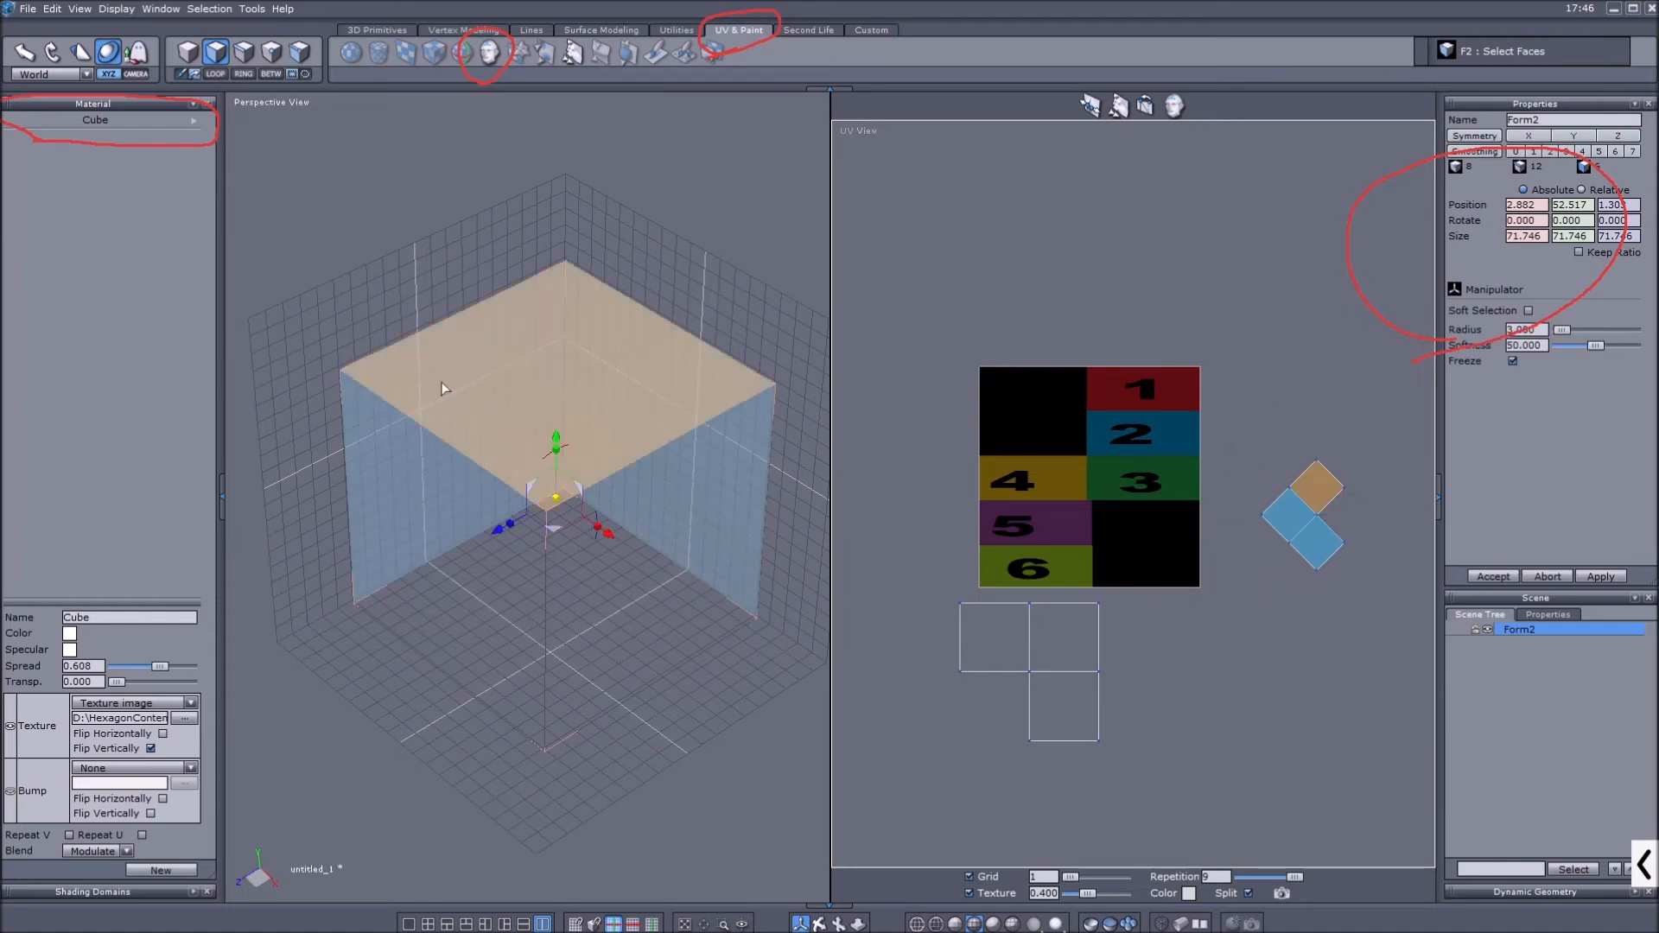
{"action": "middle_click_drag", "start_coordinate": [1221, 448], "coordinate": [1203, 438]}
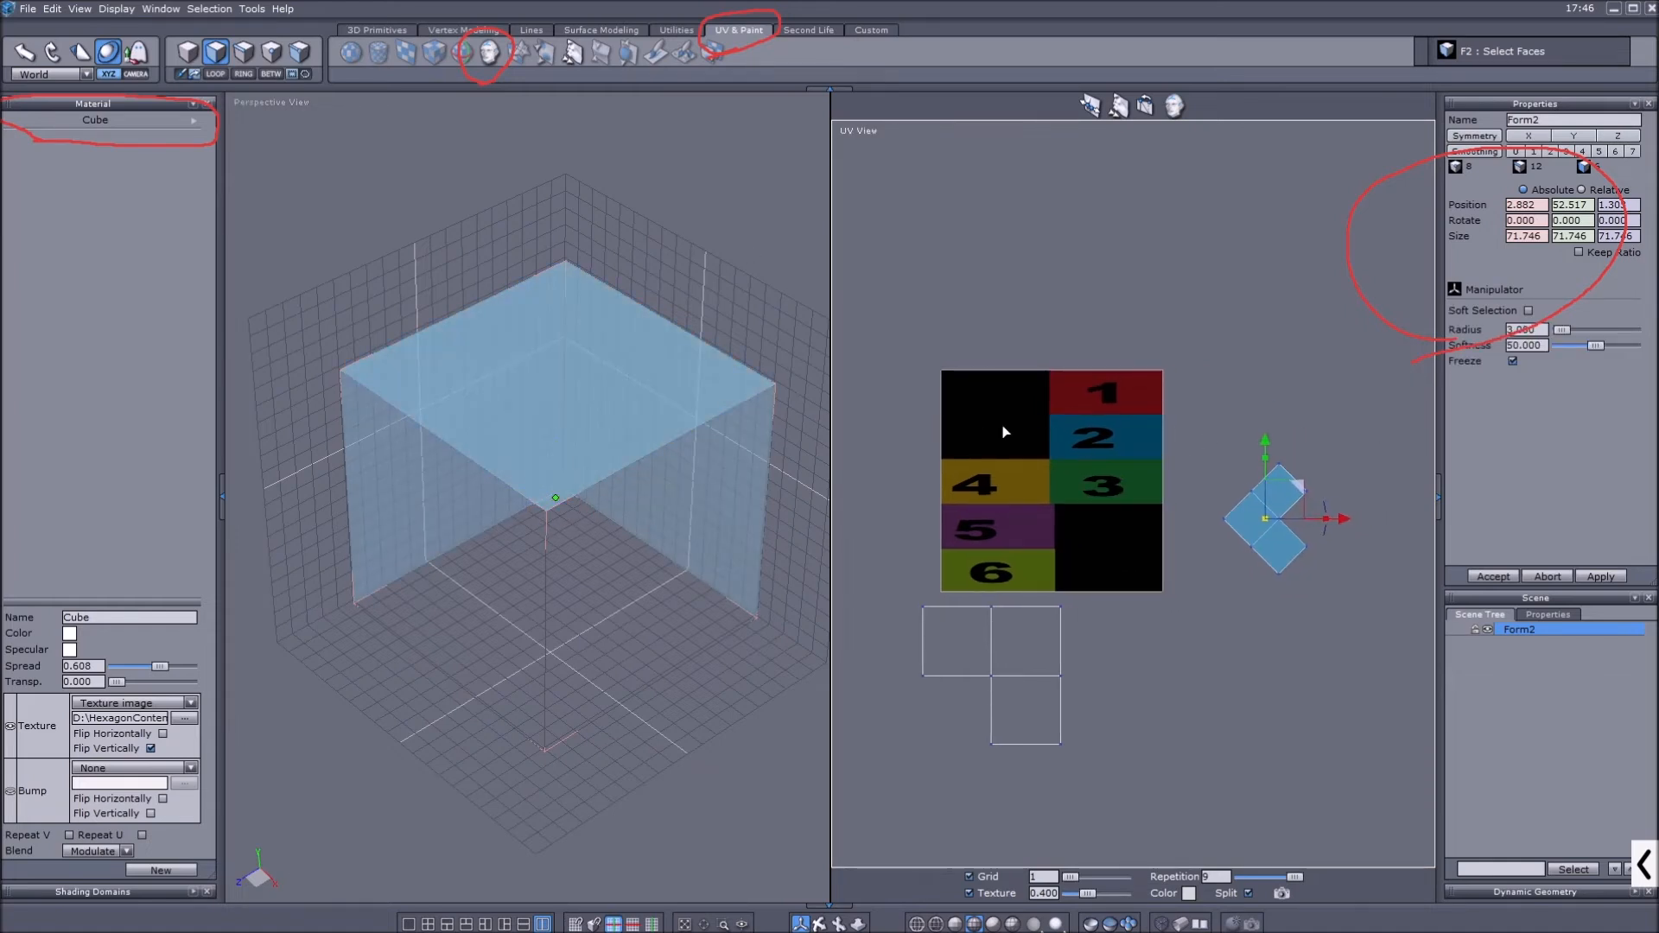
Undo the island moves and the unfold, and select the cube's top face.
{"action": "key", "text": "ctrl+z"}
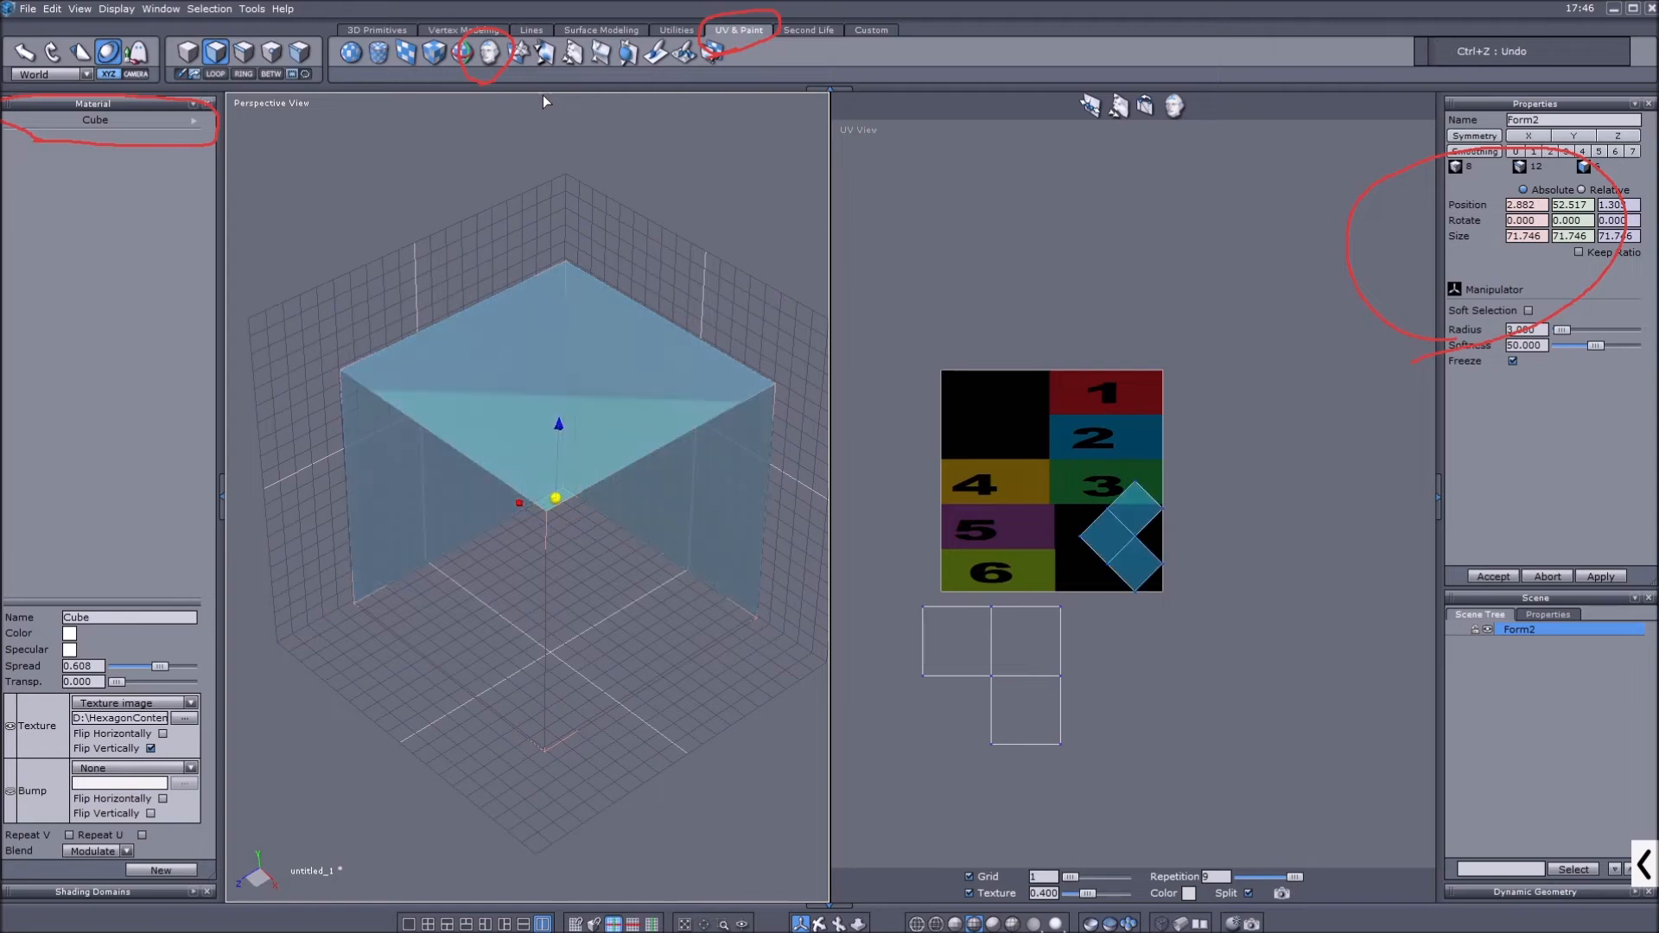
{"action": "key", "text": "ctrl+z"}
{"action": "key", "text": "ctrl+z"}
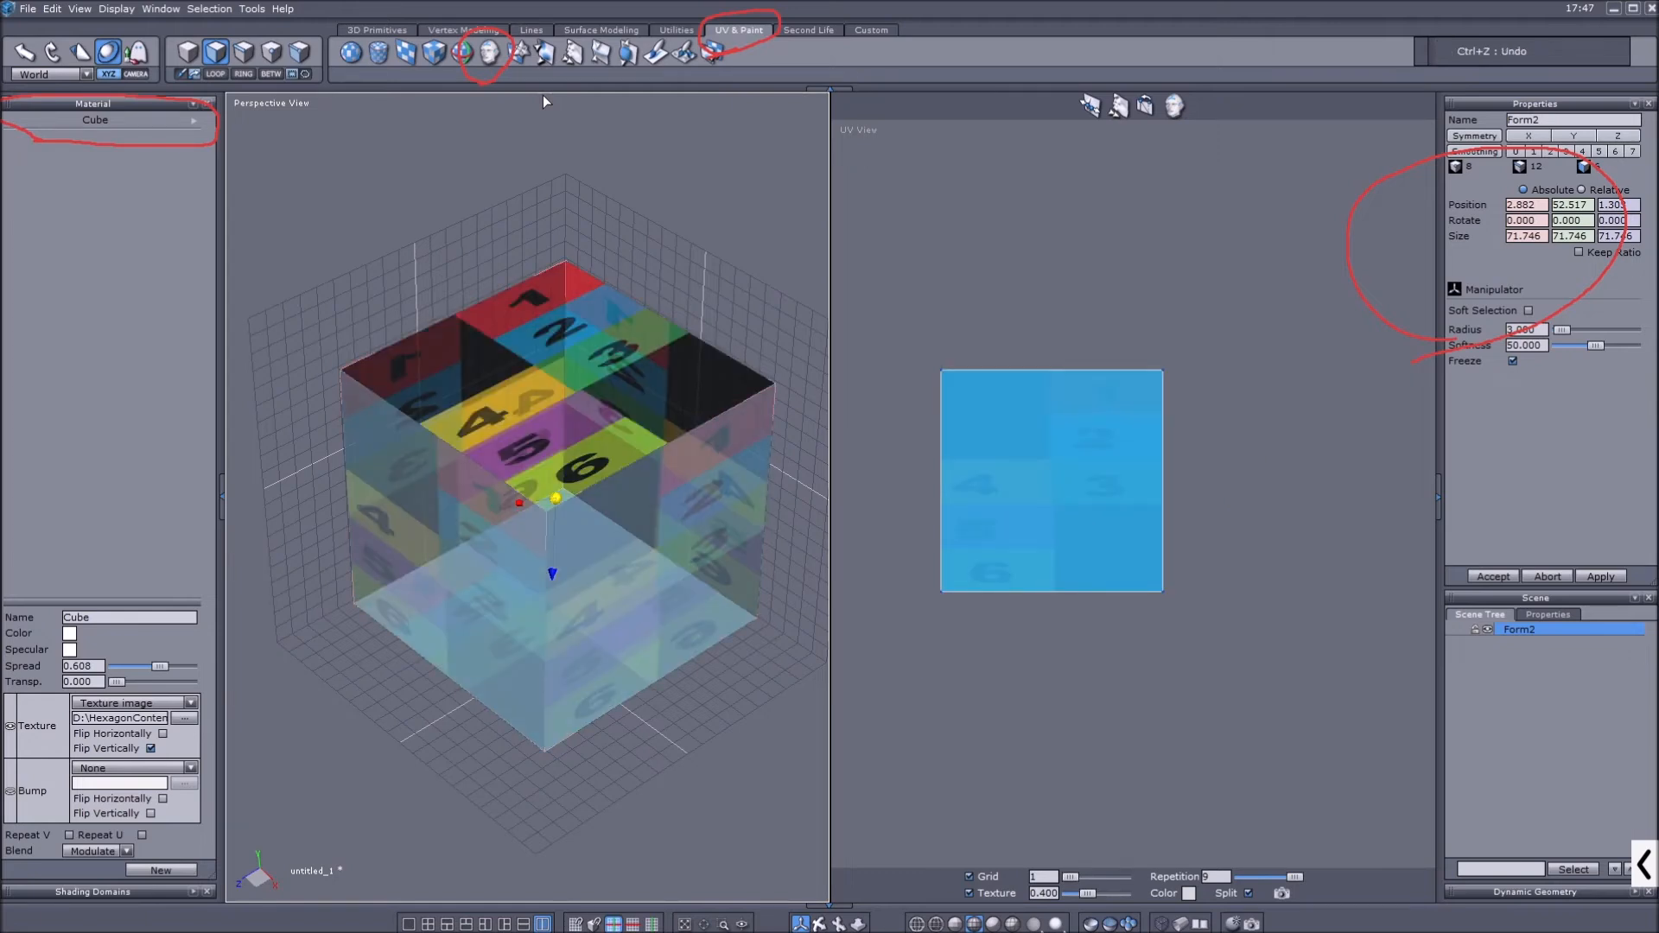
{"action": "key", "text": "ctrl+z"}
{"action": "left_click", "coordinate": [497, 377]}
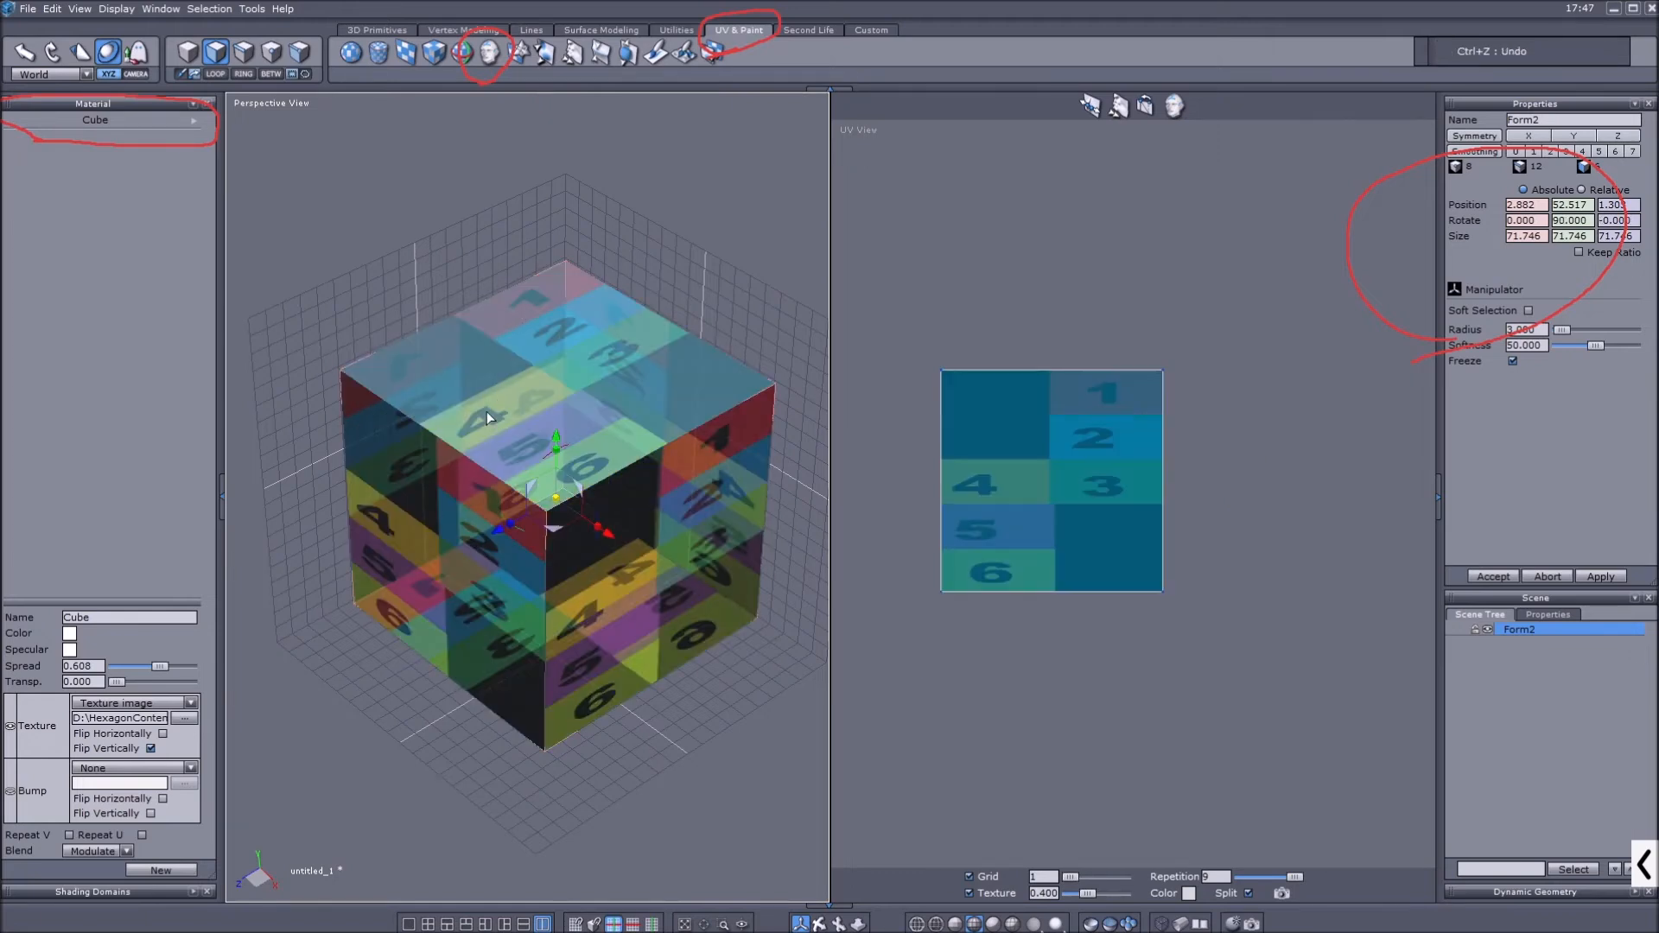
Try unfolding the cube along three top edges, the right vertical and the two front bottom edges.
{"action": "left_click", "coordinate": [242, 54]}
{"action": "left_click", "coordinate": [448, 323]}
{"action": "left_click", "coordinate": [429, 425], "text": "shift"}
{"action": "left_click", "coordinate": [616, 477], "text": "shift"}
{"action": "left_click", "coordinate": [743, 491], "text": "shift"}
{"action": "left_click", "coordinate": [712, 647], "text": "shift"}
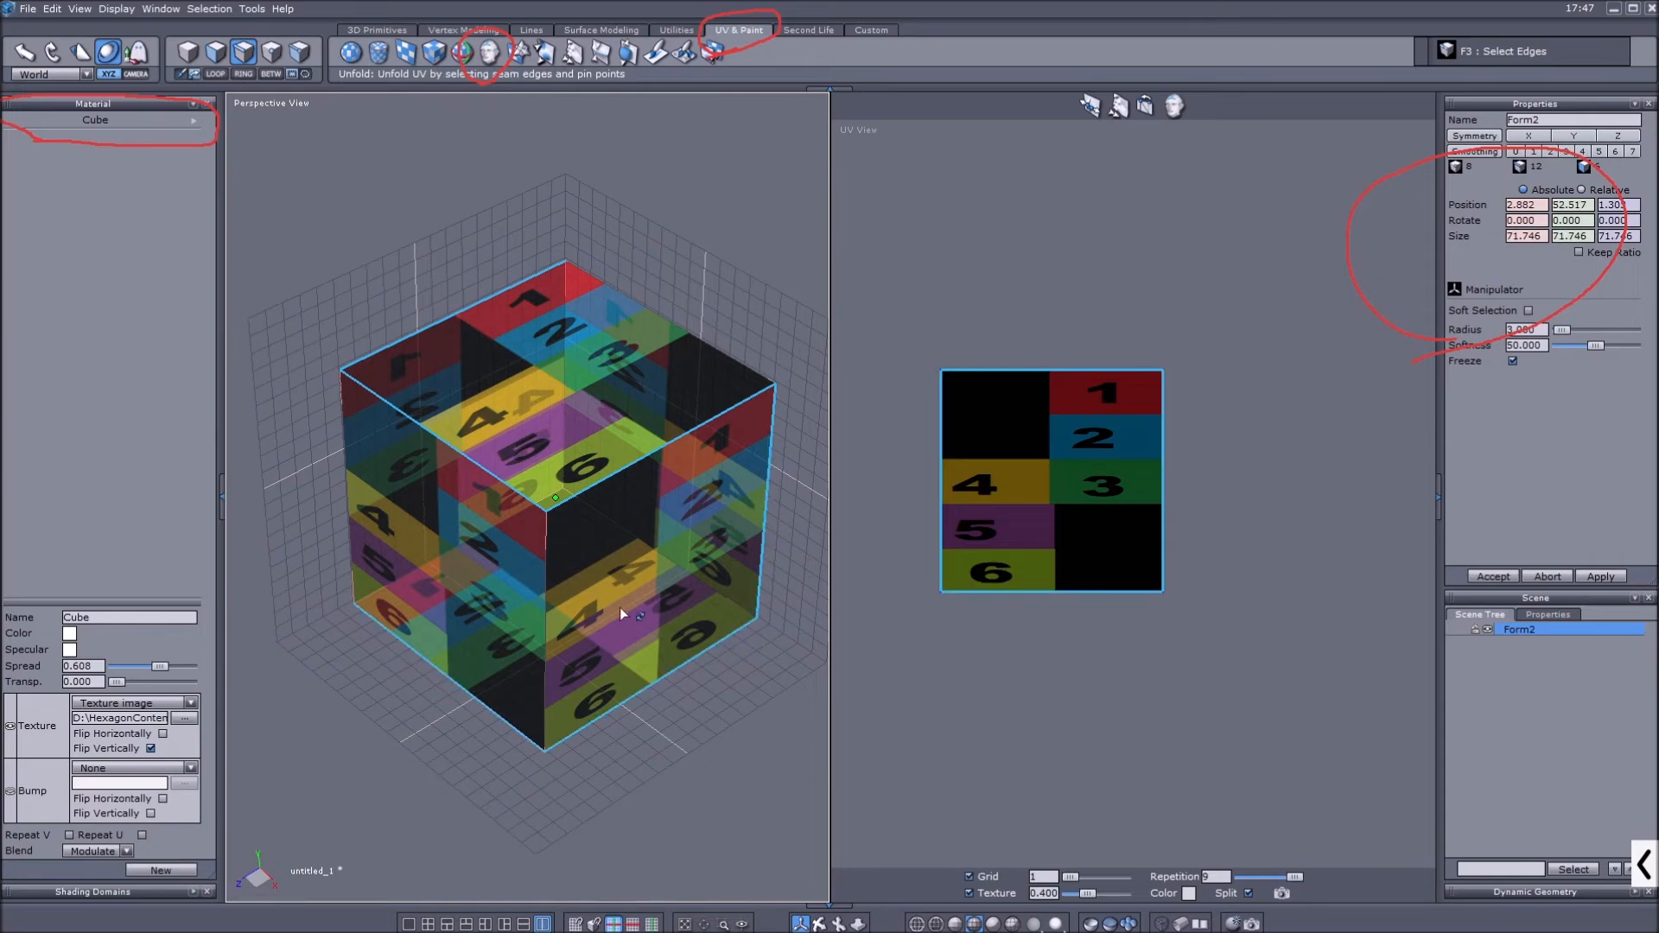
{"action": "key", "text": "alt+b"}
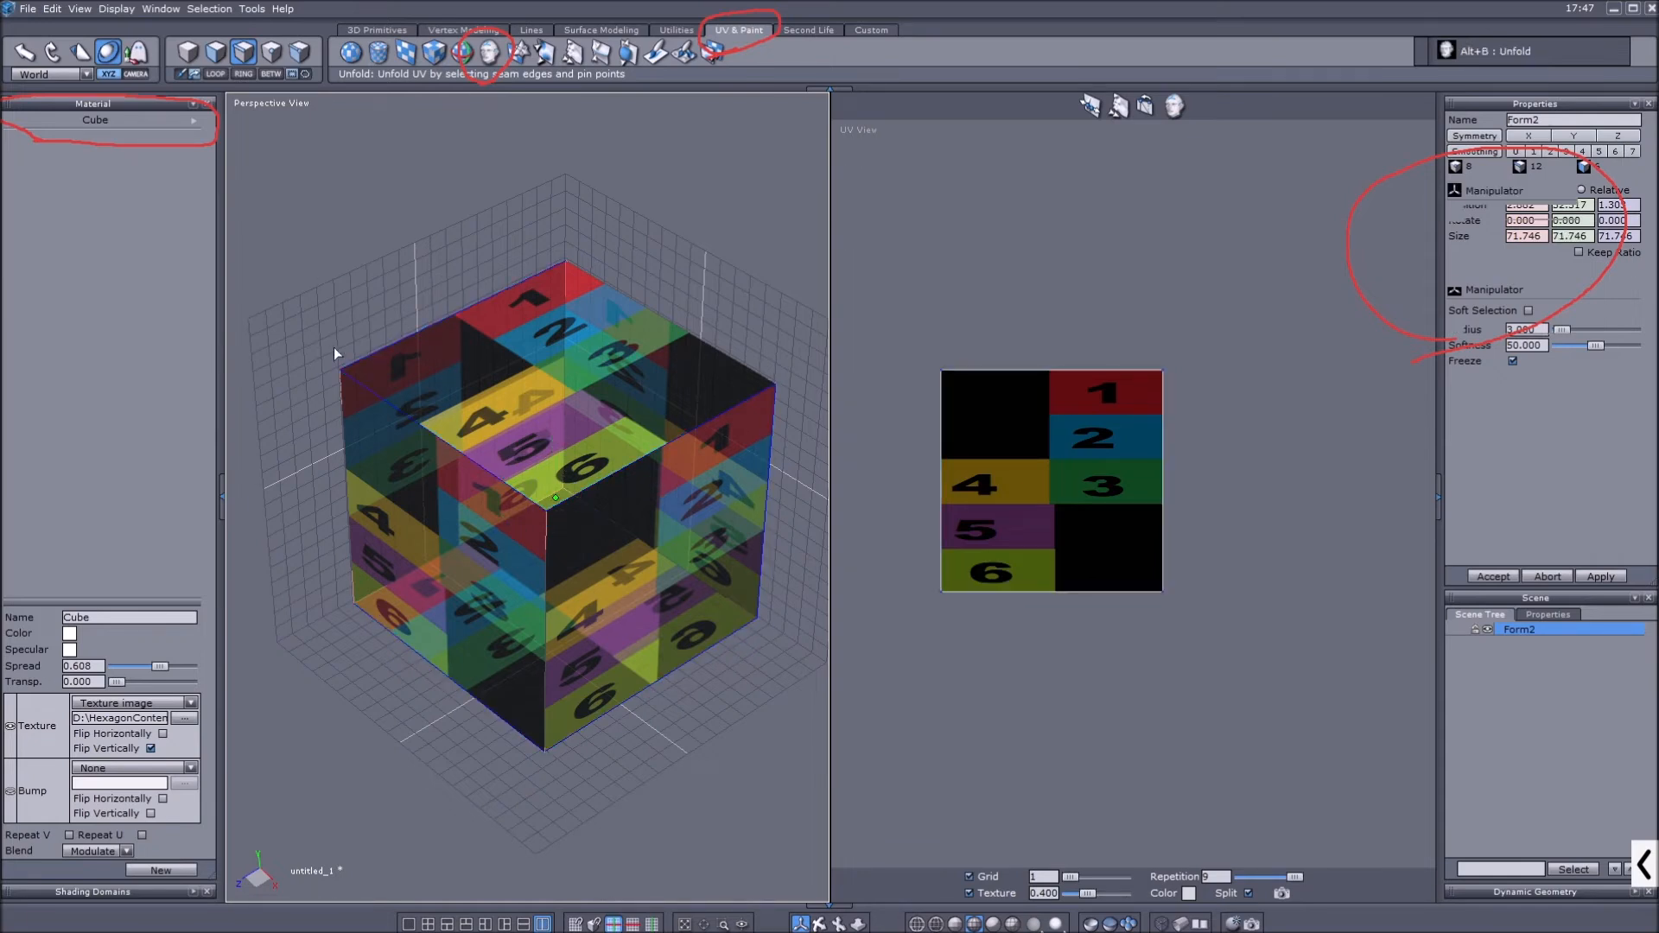
{"action": "left_click", "coordinate": [1460, 285]}
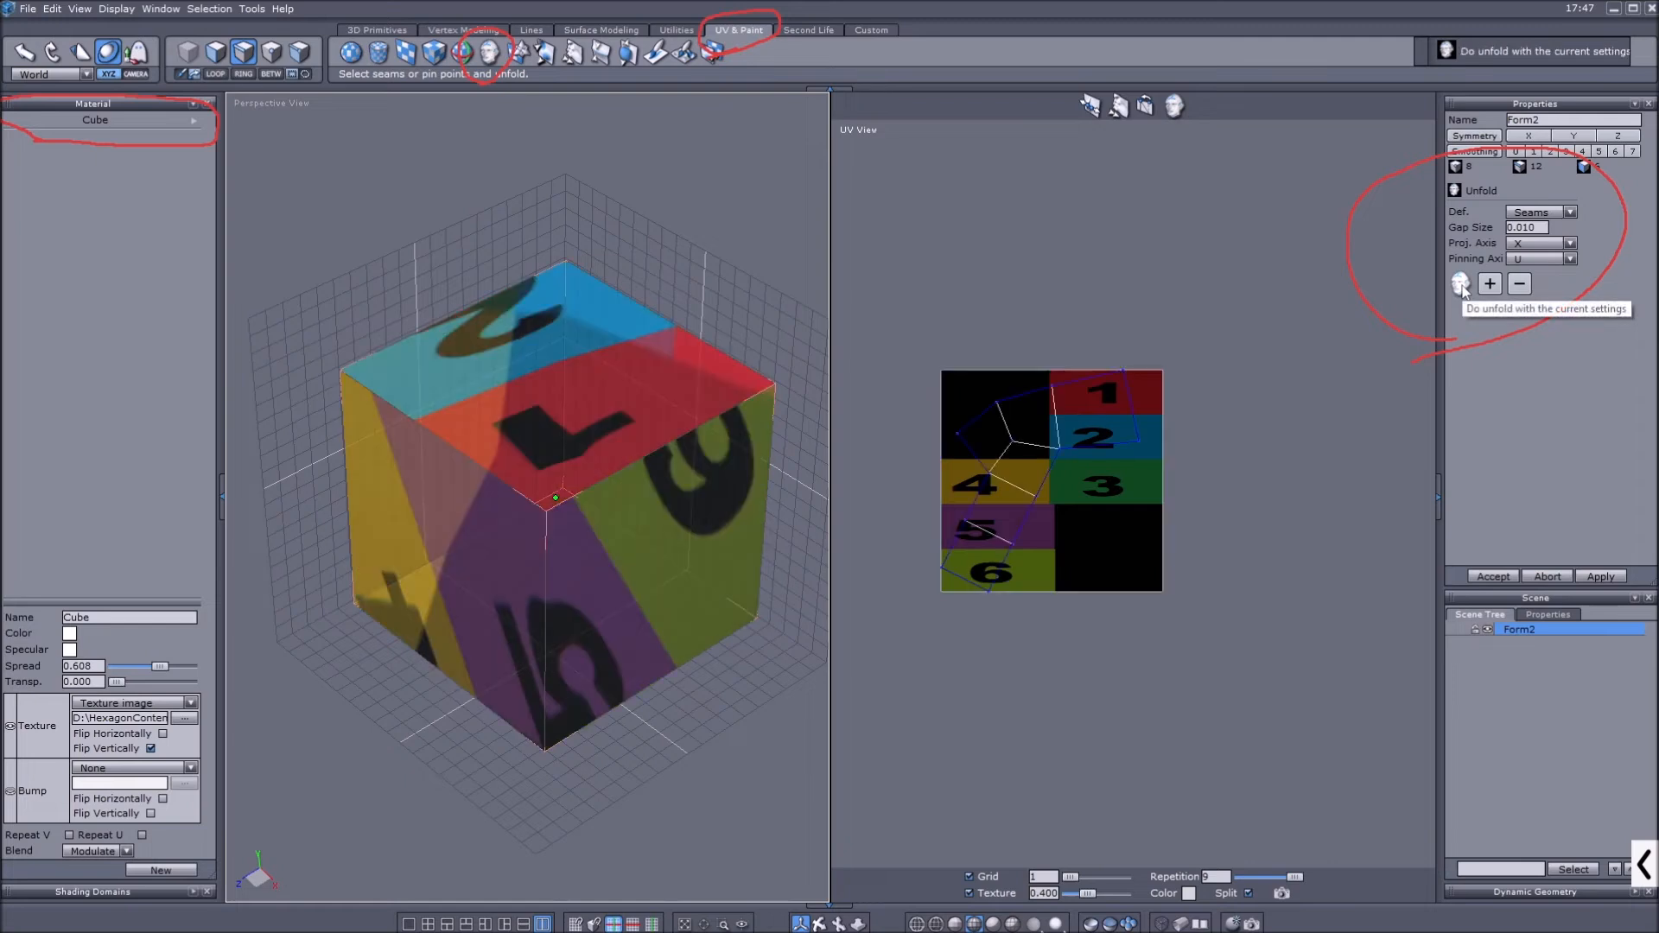
Remove the six selected edges from the cube's seams, unfold again without them, and accept the result.
{"action": "scroll", "coordinate": [1035, 490], "scroll_direction": "up", "scroll_amount": 1}
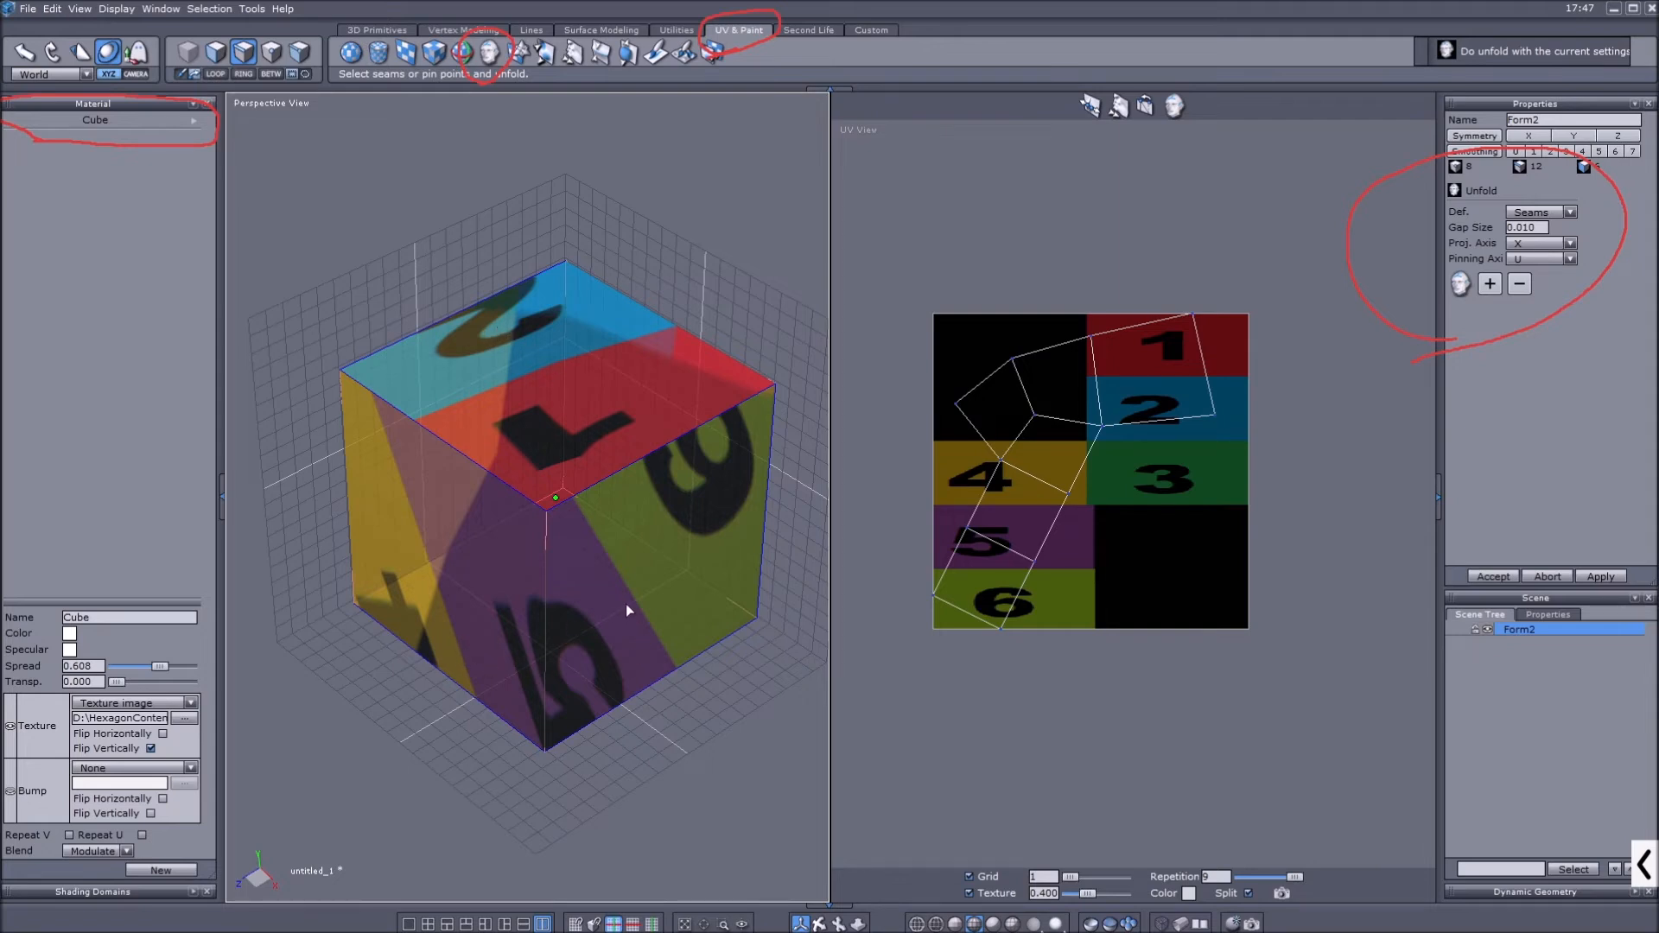
{"action": "scroll", "coordinate": [649, 584], "scroll_direction": "up", "scroll_amount": 1}
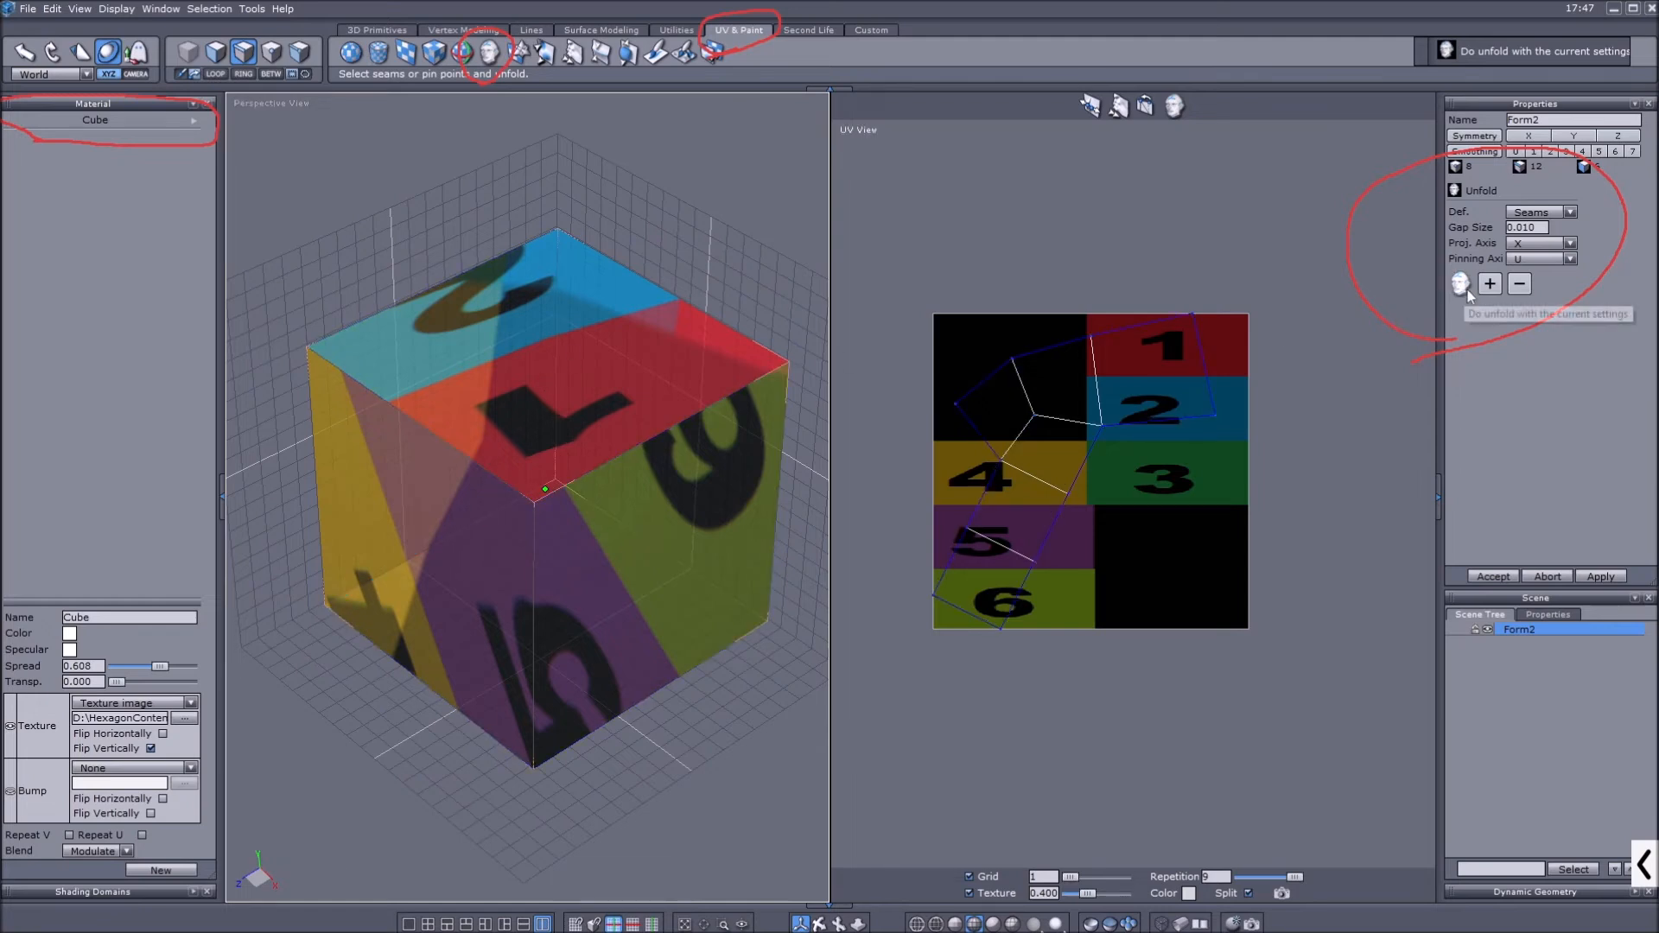
{"action": "left_click", "coordinate": [340, 381]}
{"action": "left_click", "coordinate": [661, 435]}
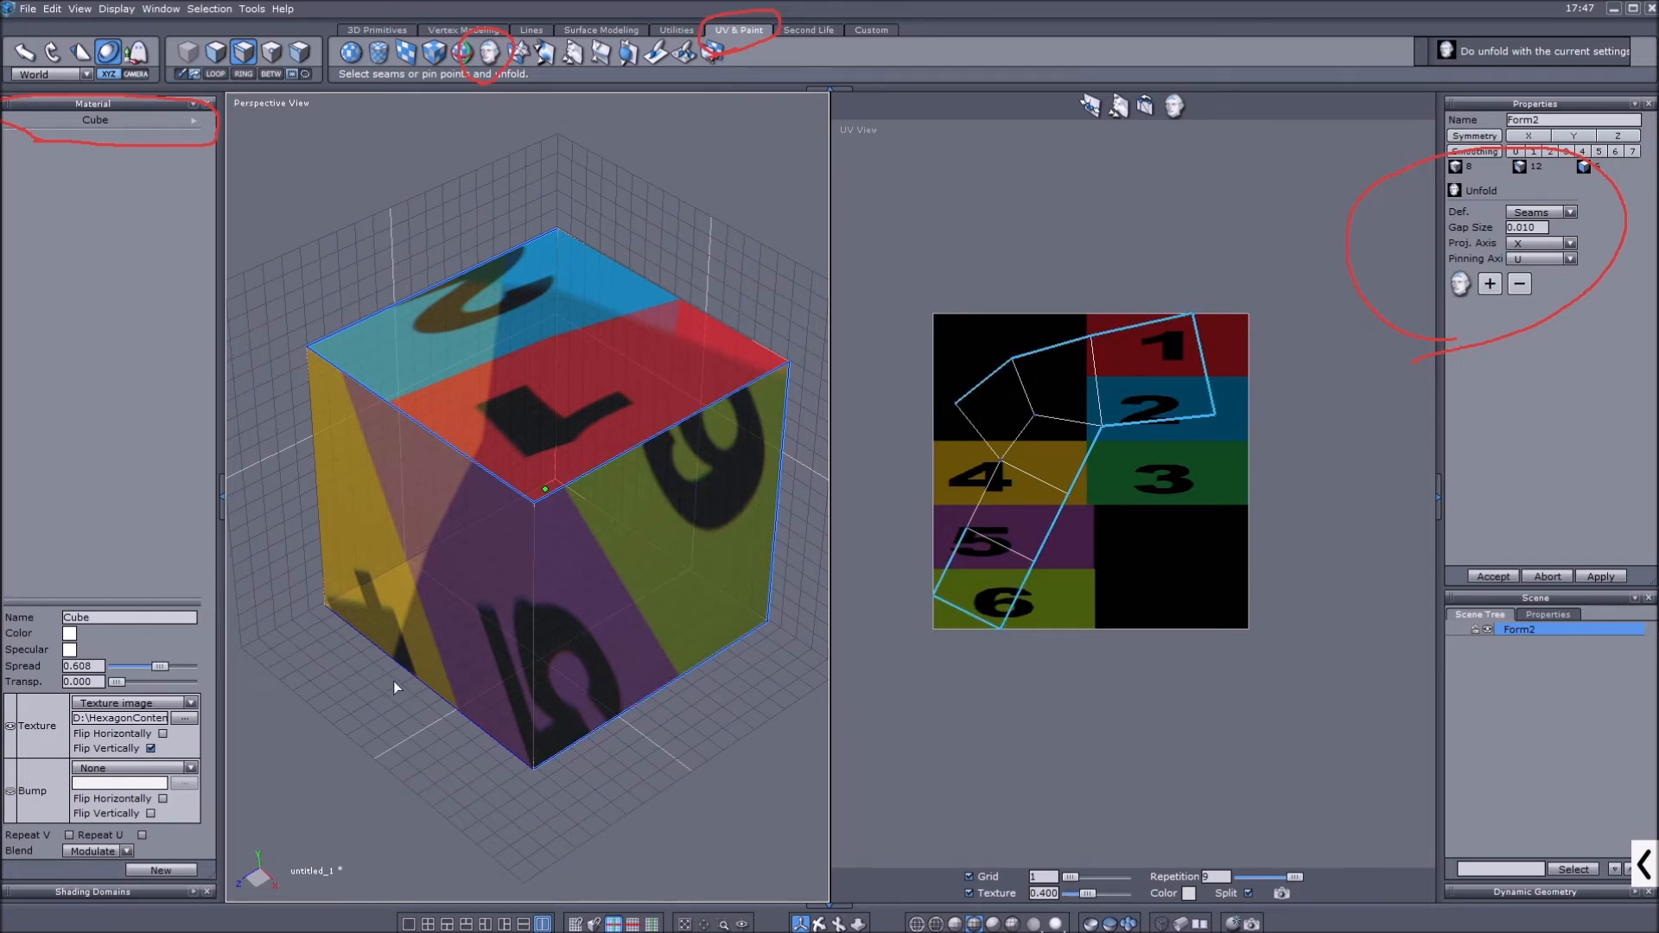
{"action": "left_click", "coordinate": [1520, 285]}
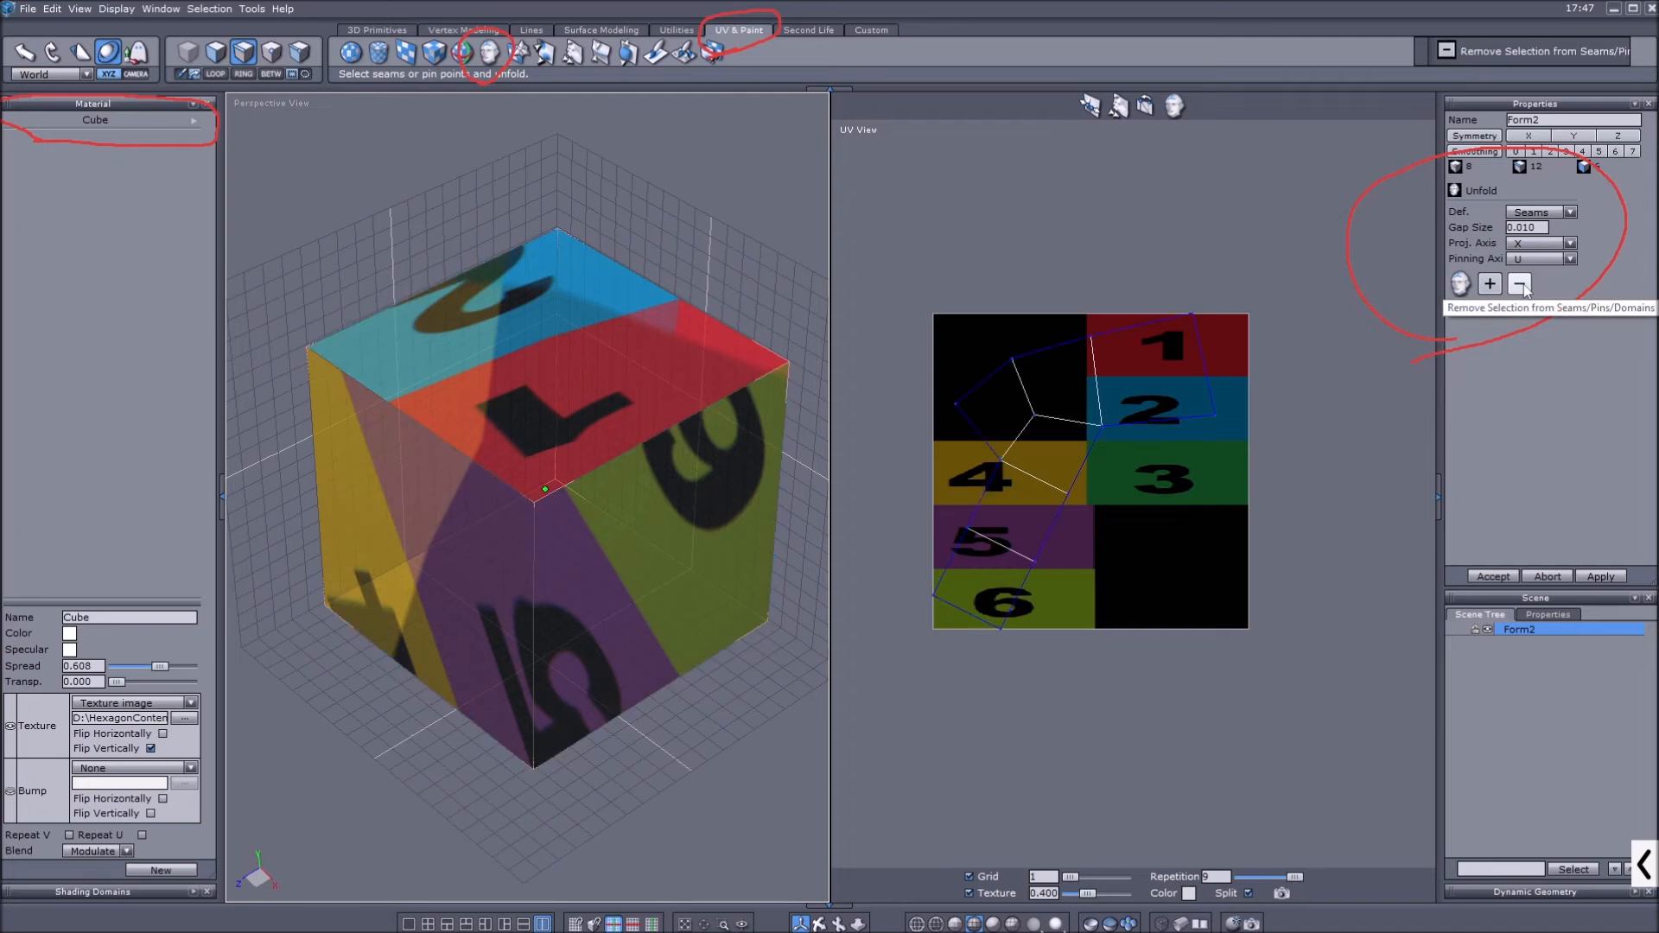
{"action": "left_click", "coordinate": [1460, 283]}
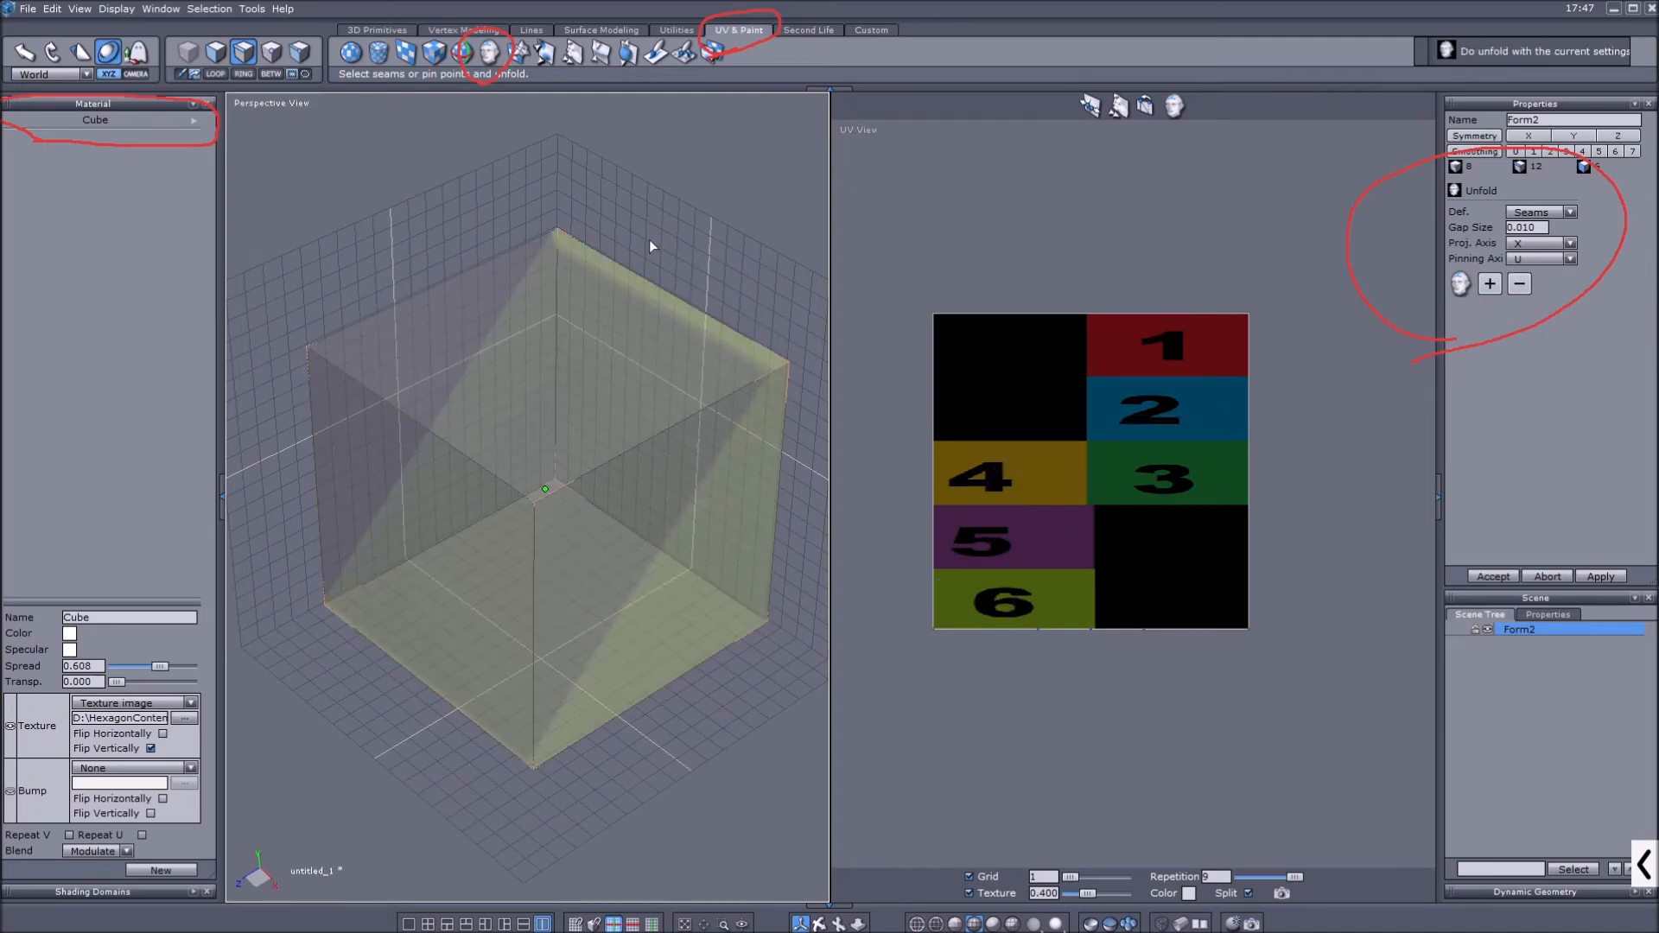
{"action": "left_click", "coordinate": [1492, 579]}
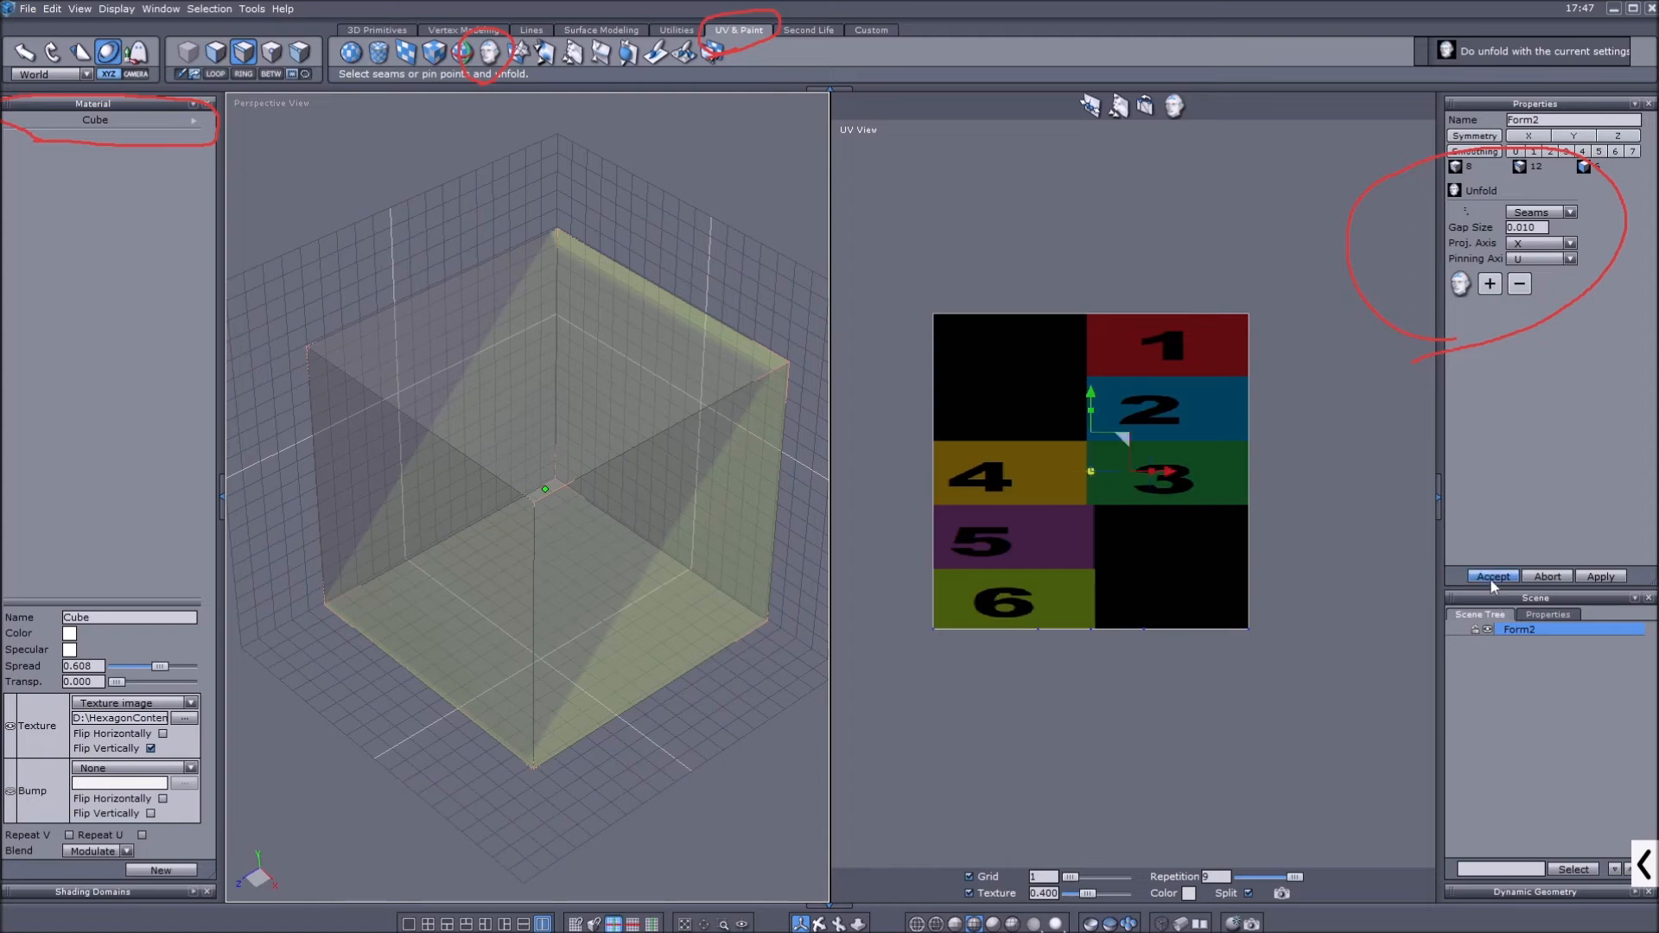
Unfold the cube with three top edges, the right and rear verticals and the two front bottom edges added as seams, and accept it.
{"action": "left_click", "coordinate": [490, 54]}
{"action": "left_click", "coordinate": [446, 283]}
{"action": "left_click", "coordinate": [385, 423]}
{"action": "left_click", "coordinate": [700, 471]}
{"action": "left_click", "coordinate": [762, 518]}
{"action": "left_click", "coordinate": [677, 668]}
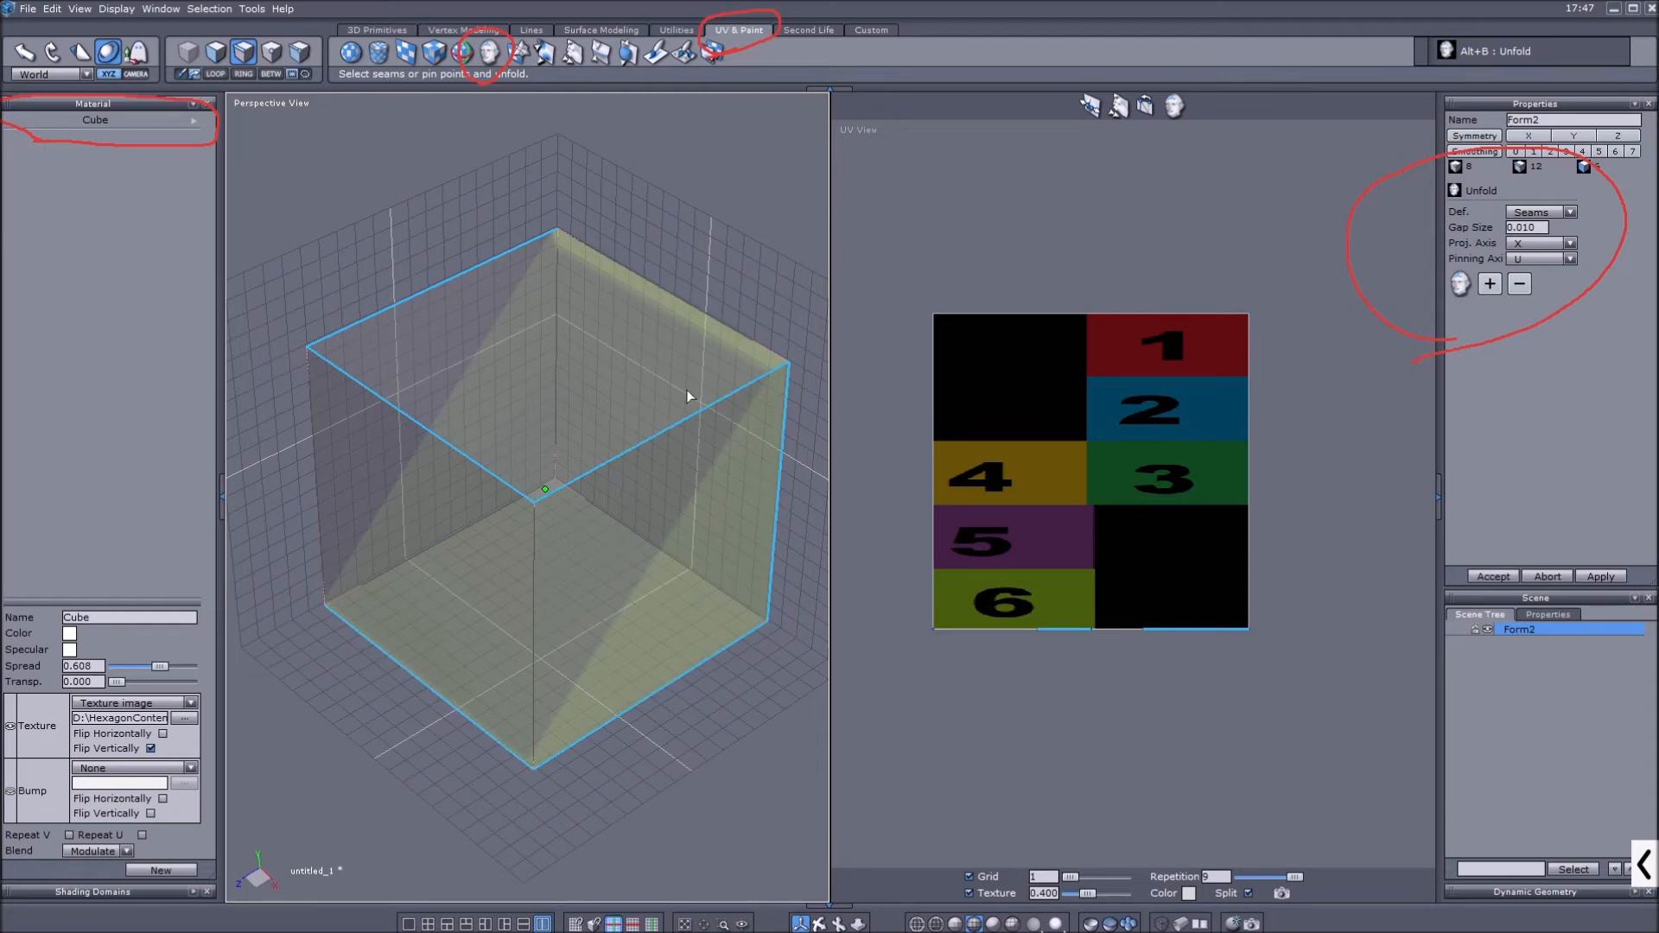
{"action": "left_click", "coordinate": [556, 325]}
{"action": "left_click", "coordinate": [1490, 285]}
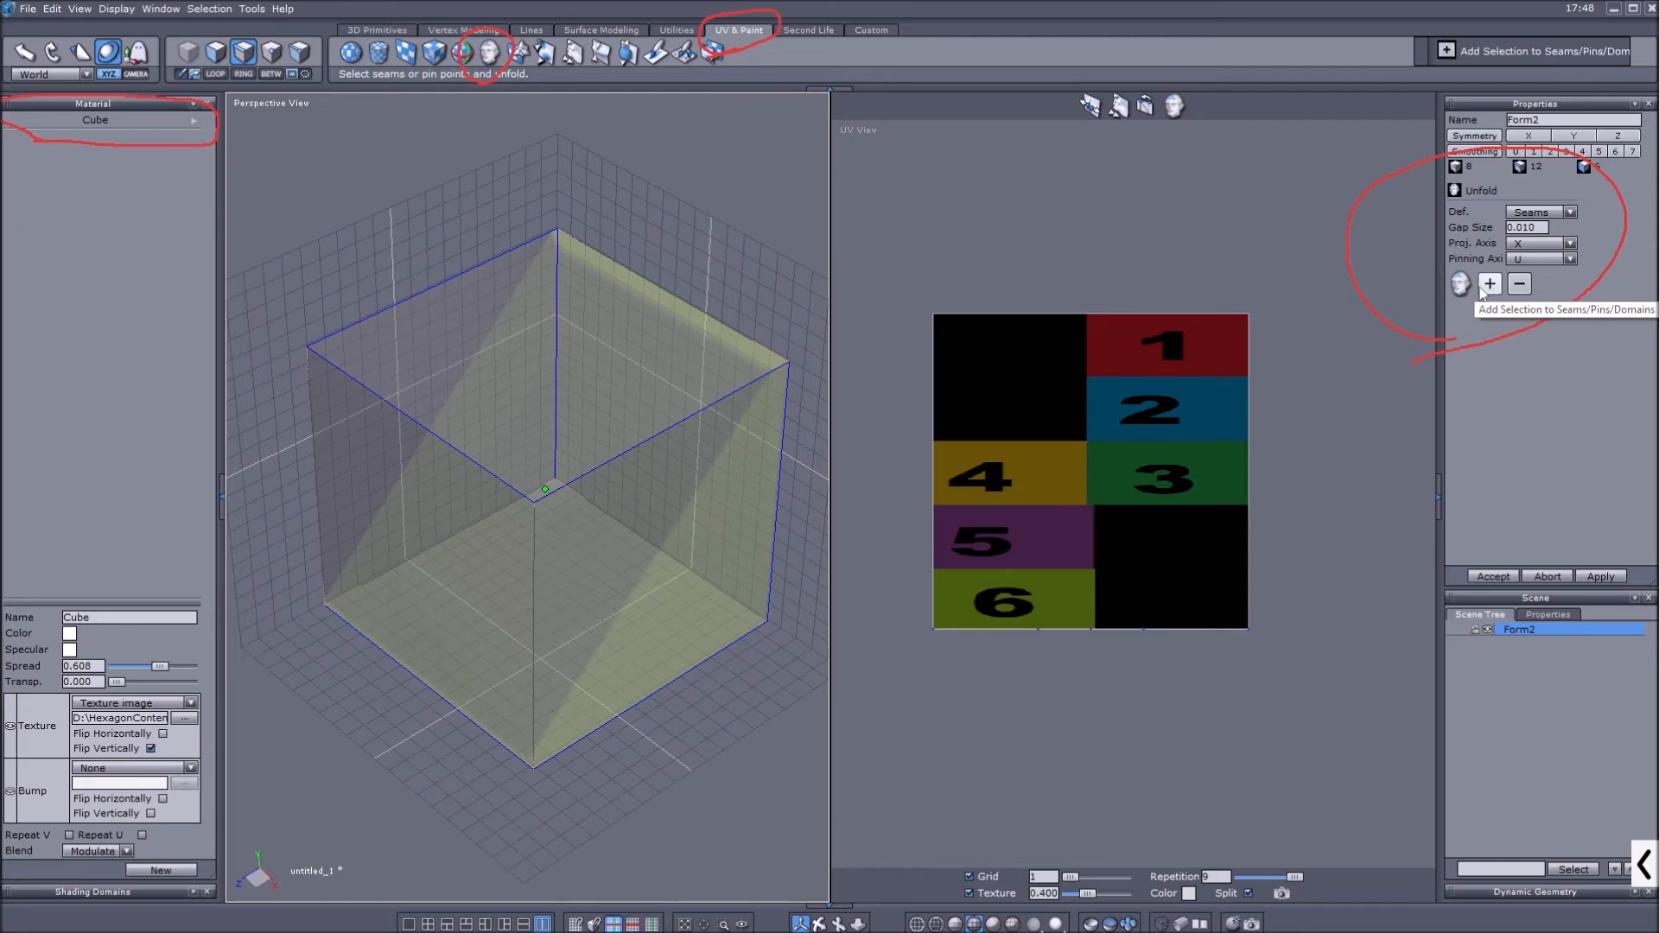
{"action": "left_click", "coordinate": [1460, 284]}
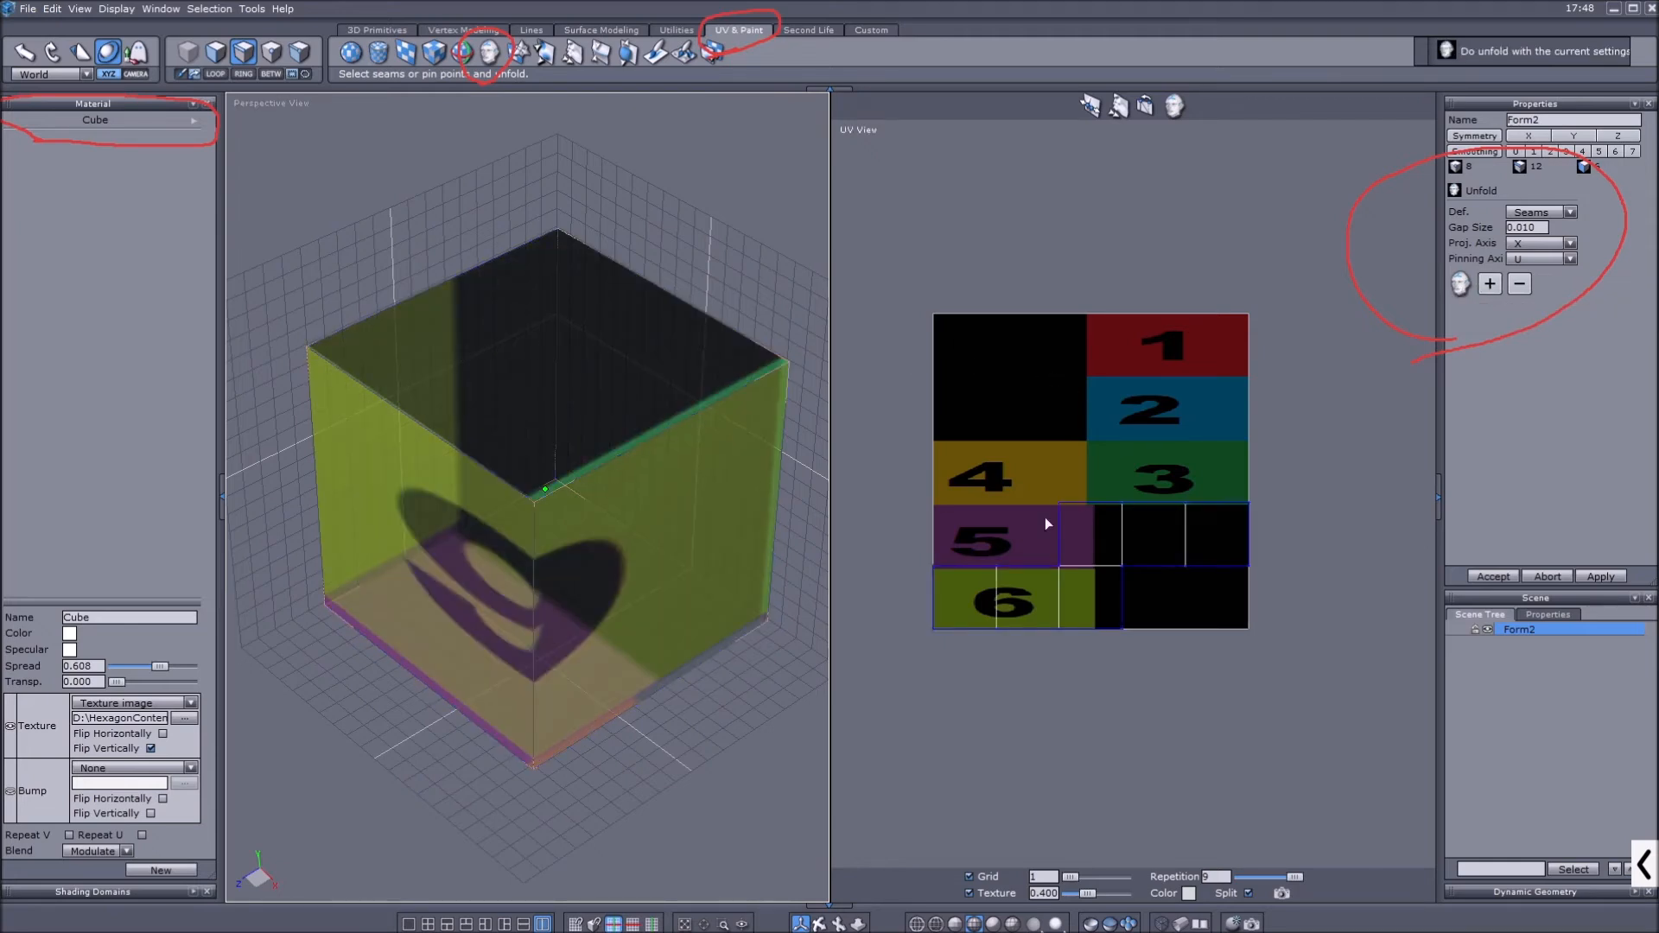
{"action": "left_click", "coordinate": [1493, 576]}
Select all the cube's faces in the UV view, rotate the UV island upright and center it vertically on the texture.
{"action": "key", "text": "F2"}
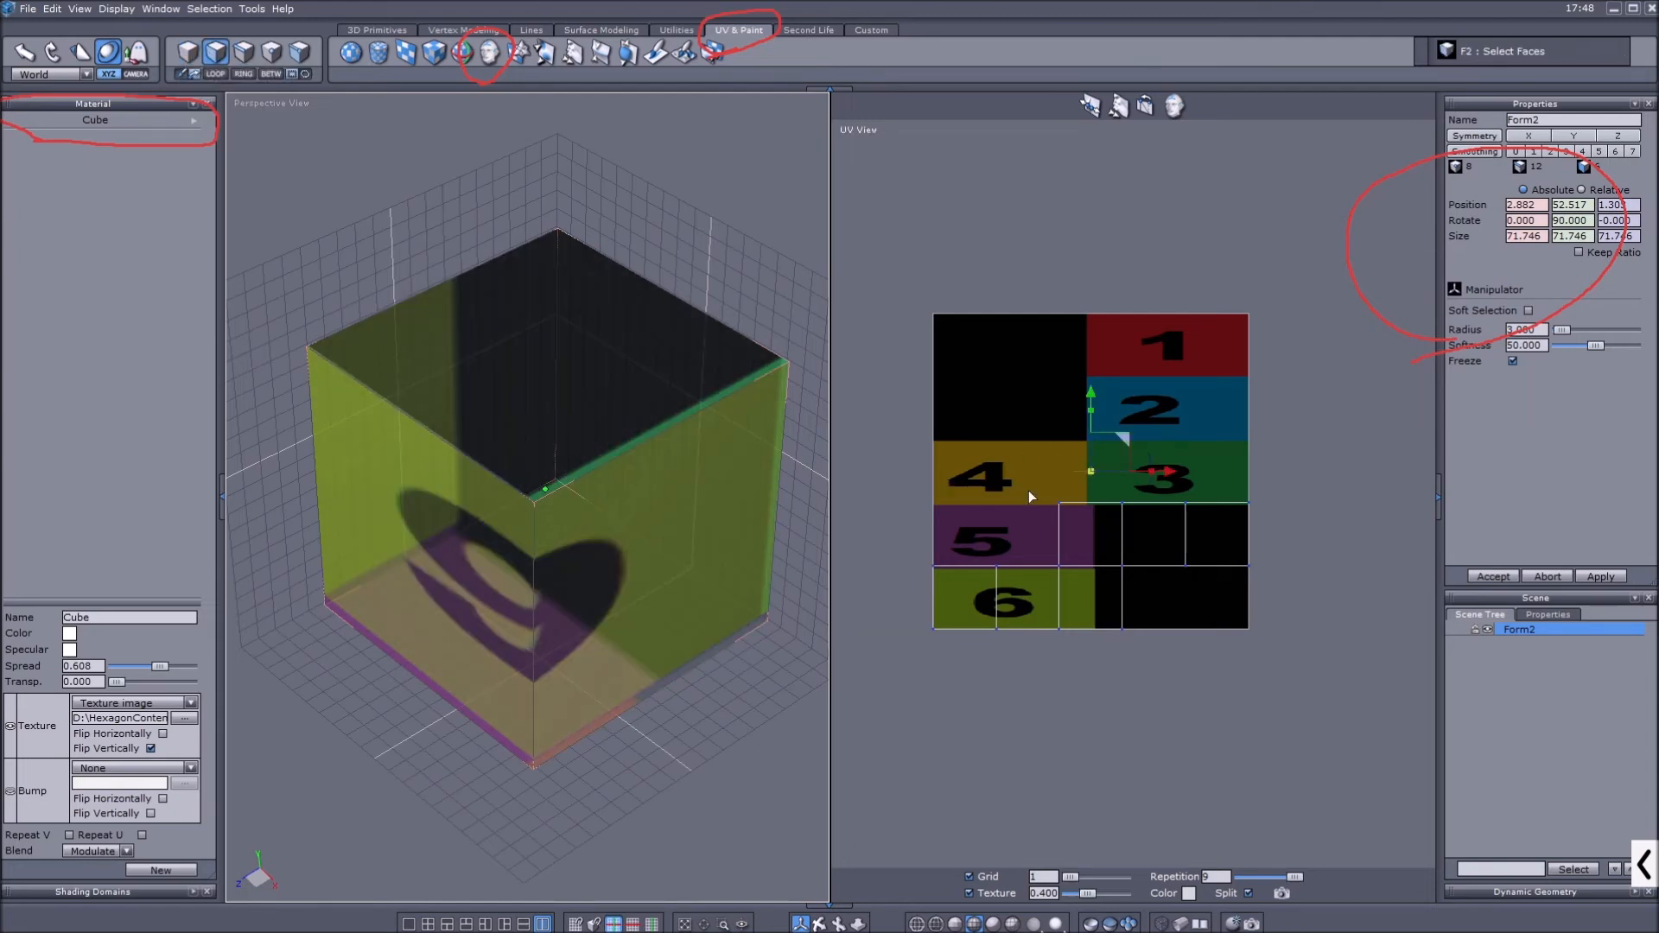
{"action": "left_click", "coordinate": [1078, 551]}
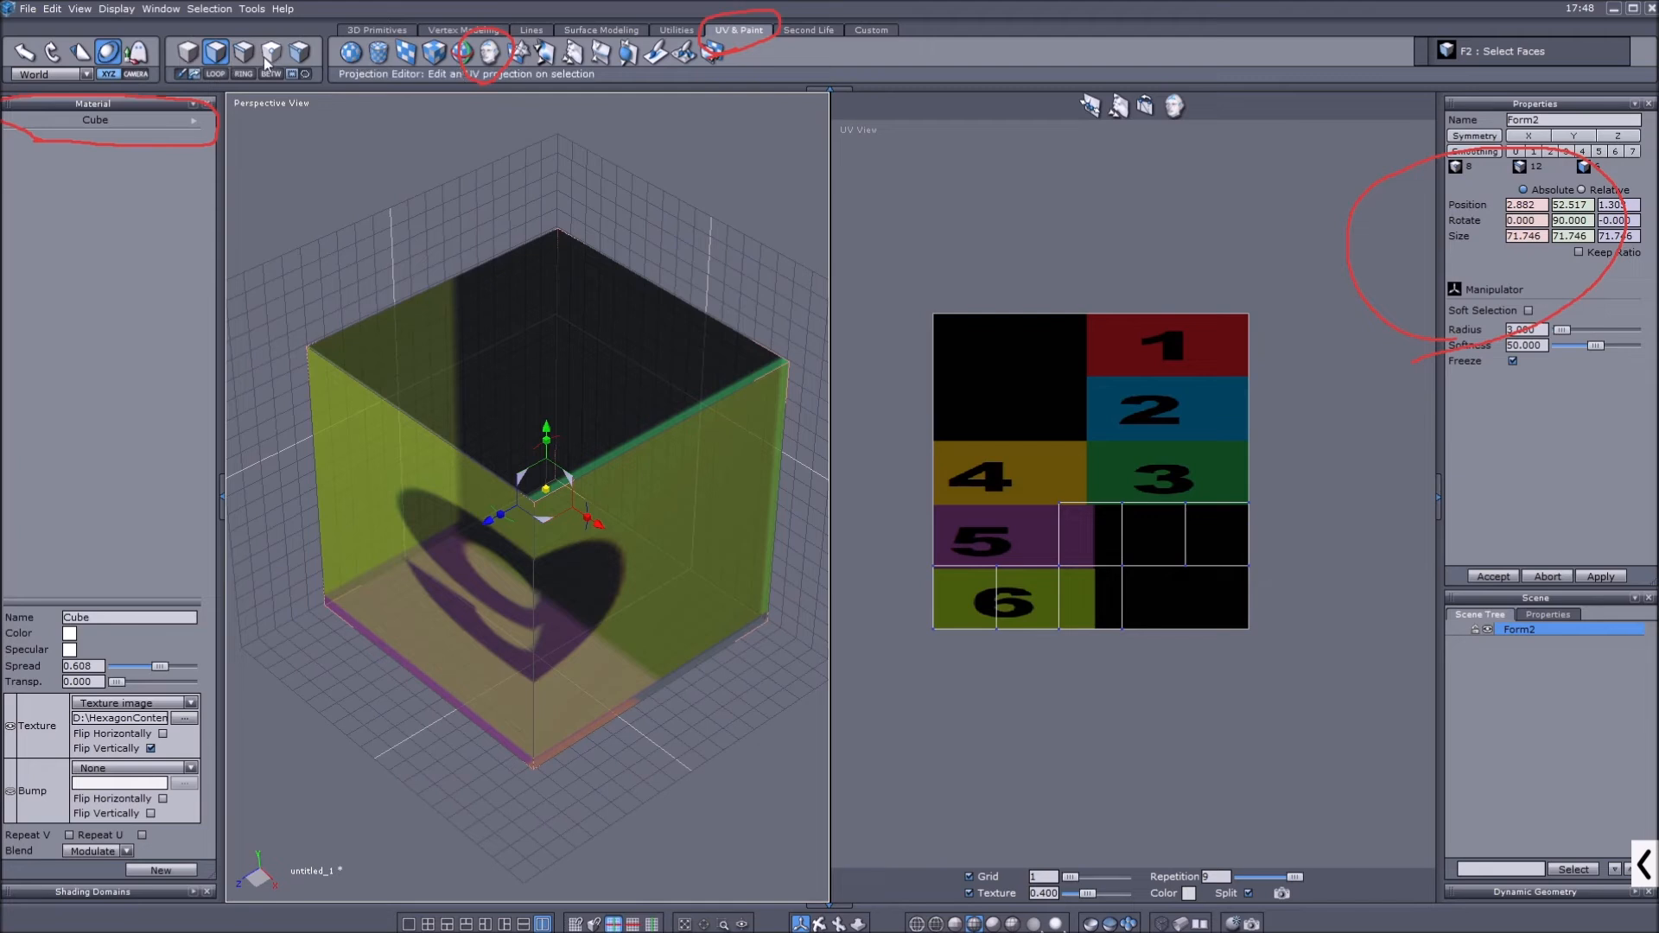
{"action": "left_click_drag", "start_coordinate": [906, 437], "coordinate": [1374, 701]}
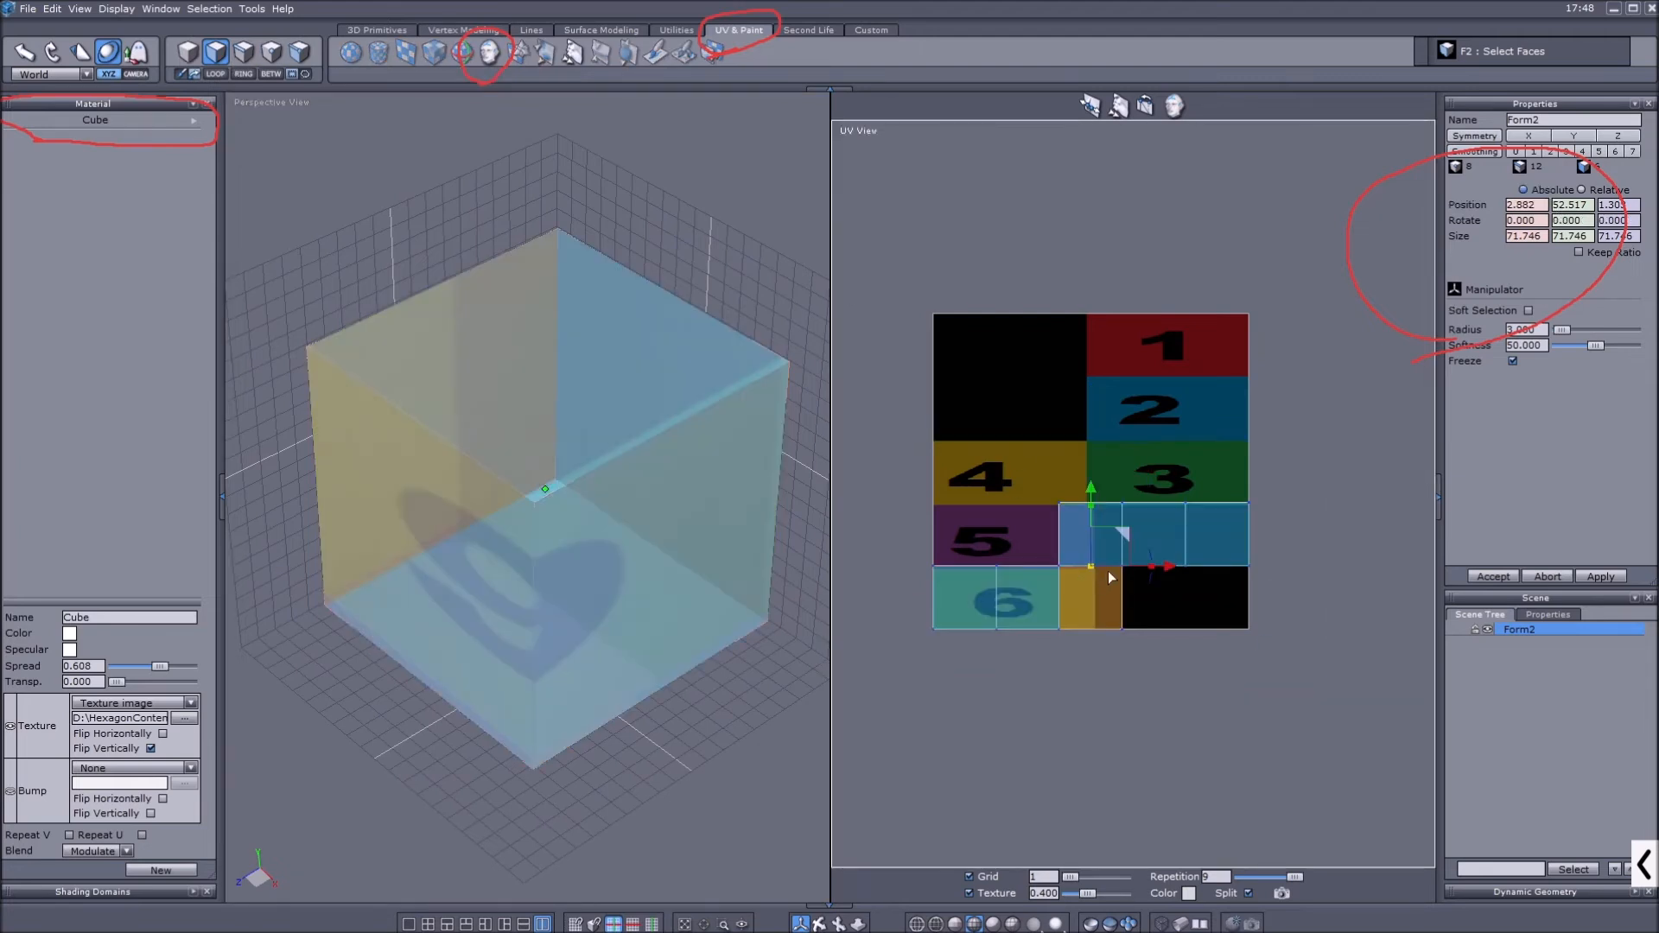
{"action": "left_click_drag", "start_coordinate": [1149, 586], "coordinate": [1085, 624]}
{"action": "left_click_drag", "start_coordinate": [1124, 543], "coordinate": [1126, 433]}
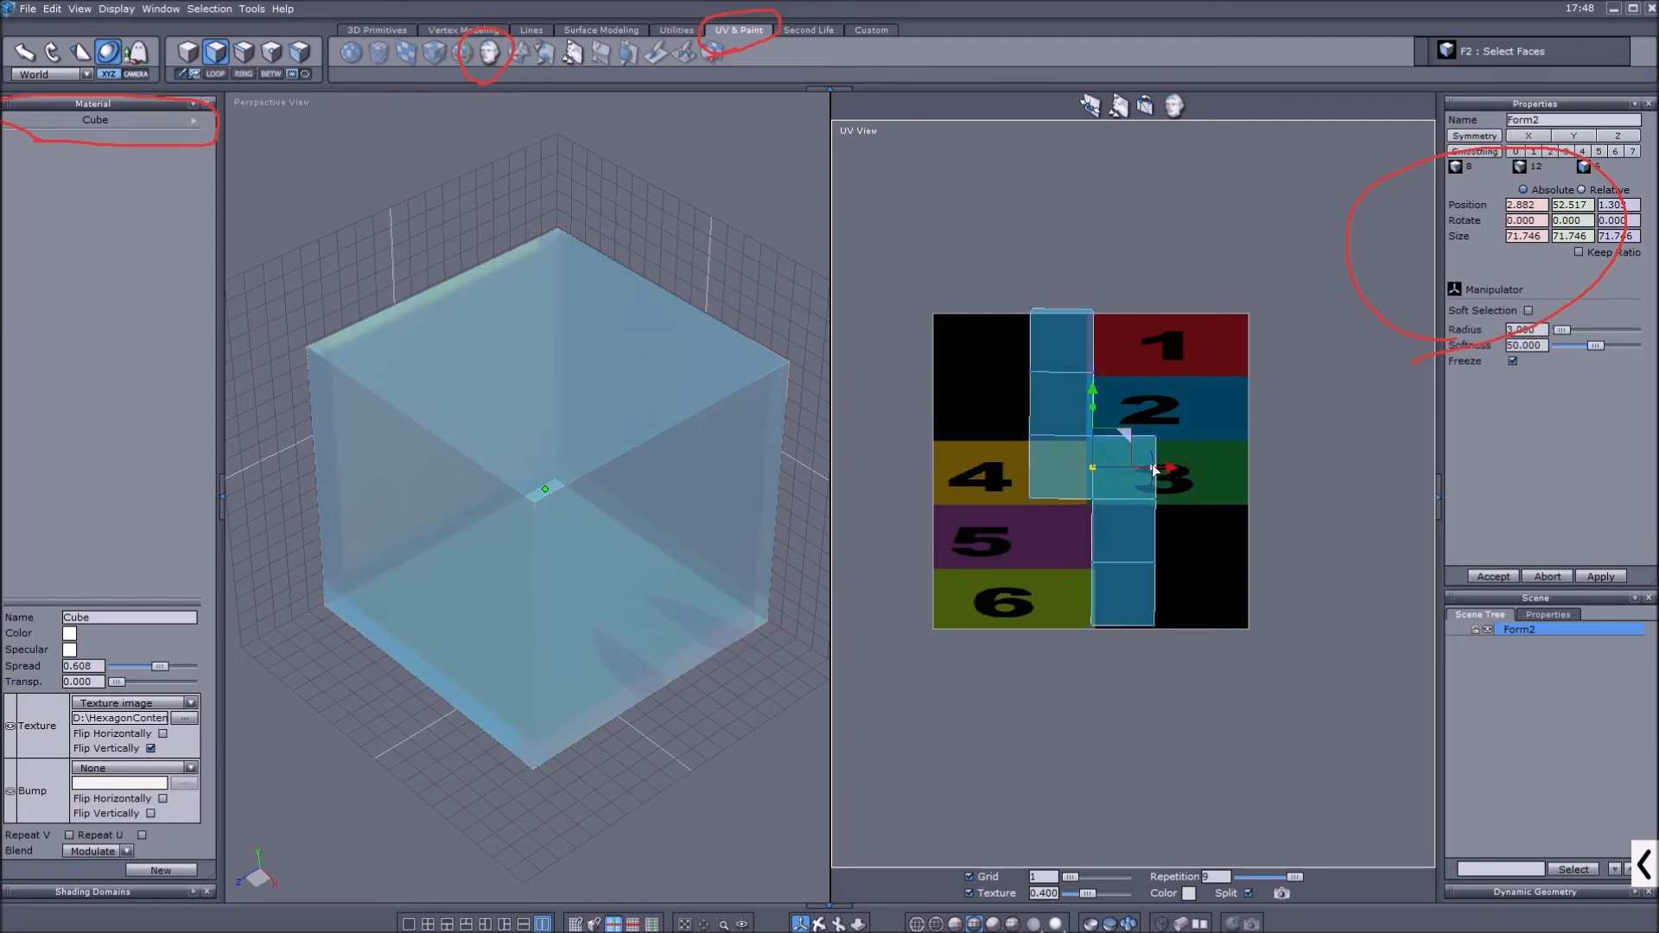
Mirror the UV island horizontally and widen it so its faces cover the numbered tiles 1 to 6.
{"action": "left_click", "coordinate": [84, 55]}
{"action": "left_click_drag", "start_coordinate": [1173, 472], "coordinate": [976, 532]}
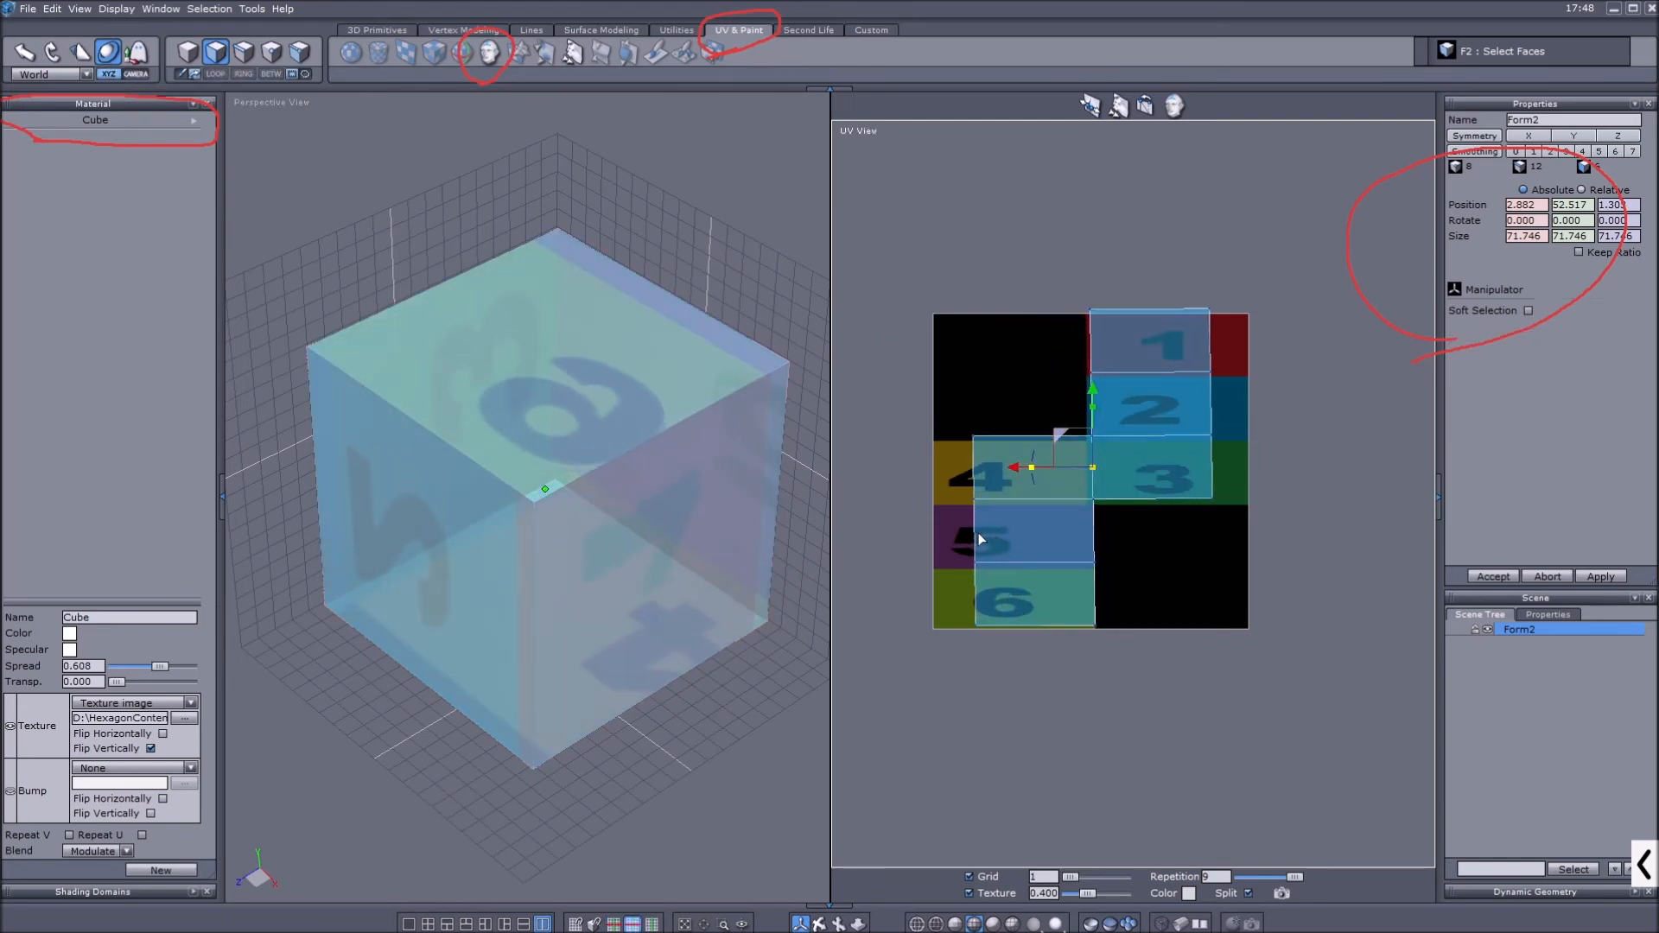
{"action": "scroll", "coordinate": [1003, 354], "scroll_direction": "down", "scroll_amount": 3}
{"action": "scroll", "coordinate": [1104, 340], "scroll_direction": "up", "scroll_amount": 4}
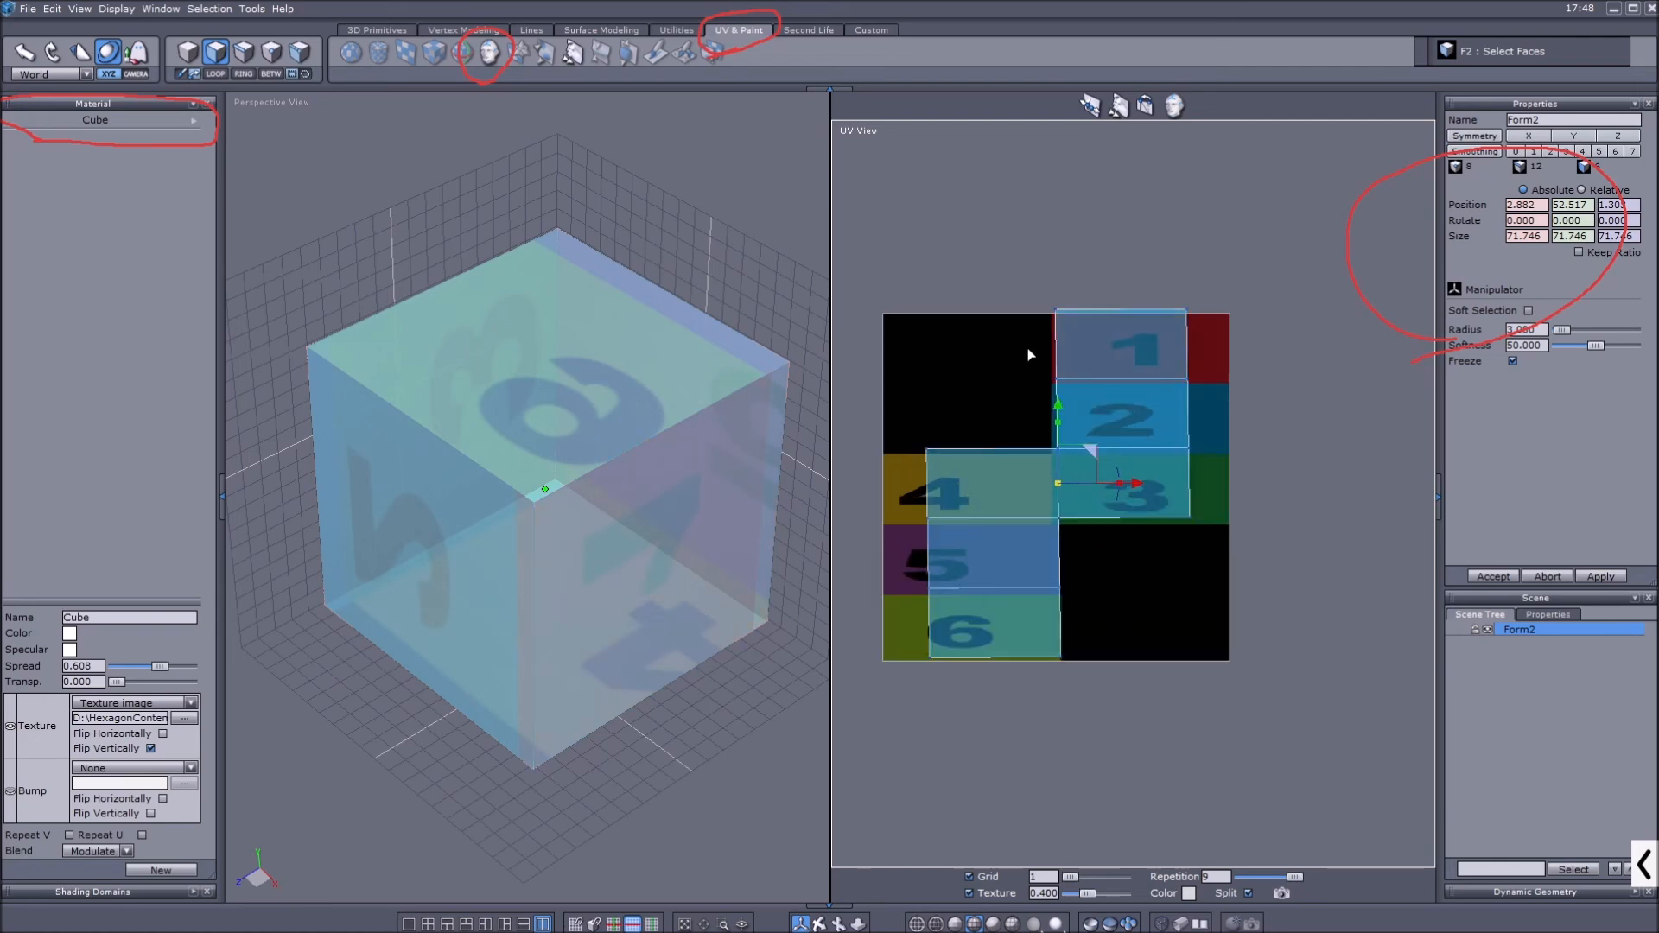
{"action": "middle_click_drag", "start_coordinate": [1025, 352], "coordinate": [1045, 333]}
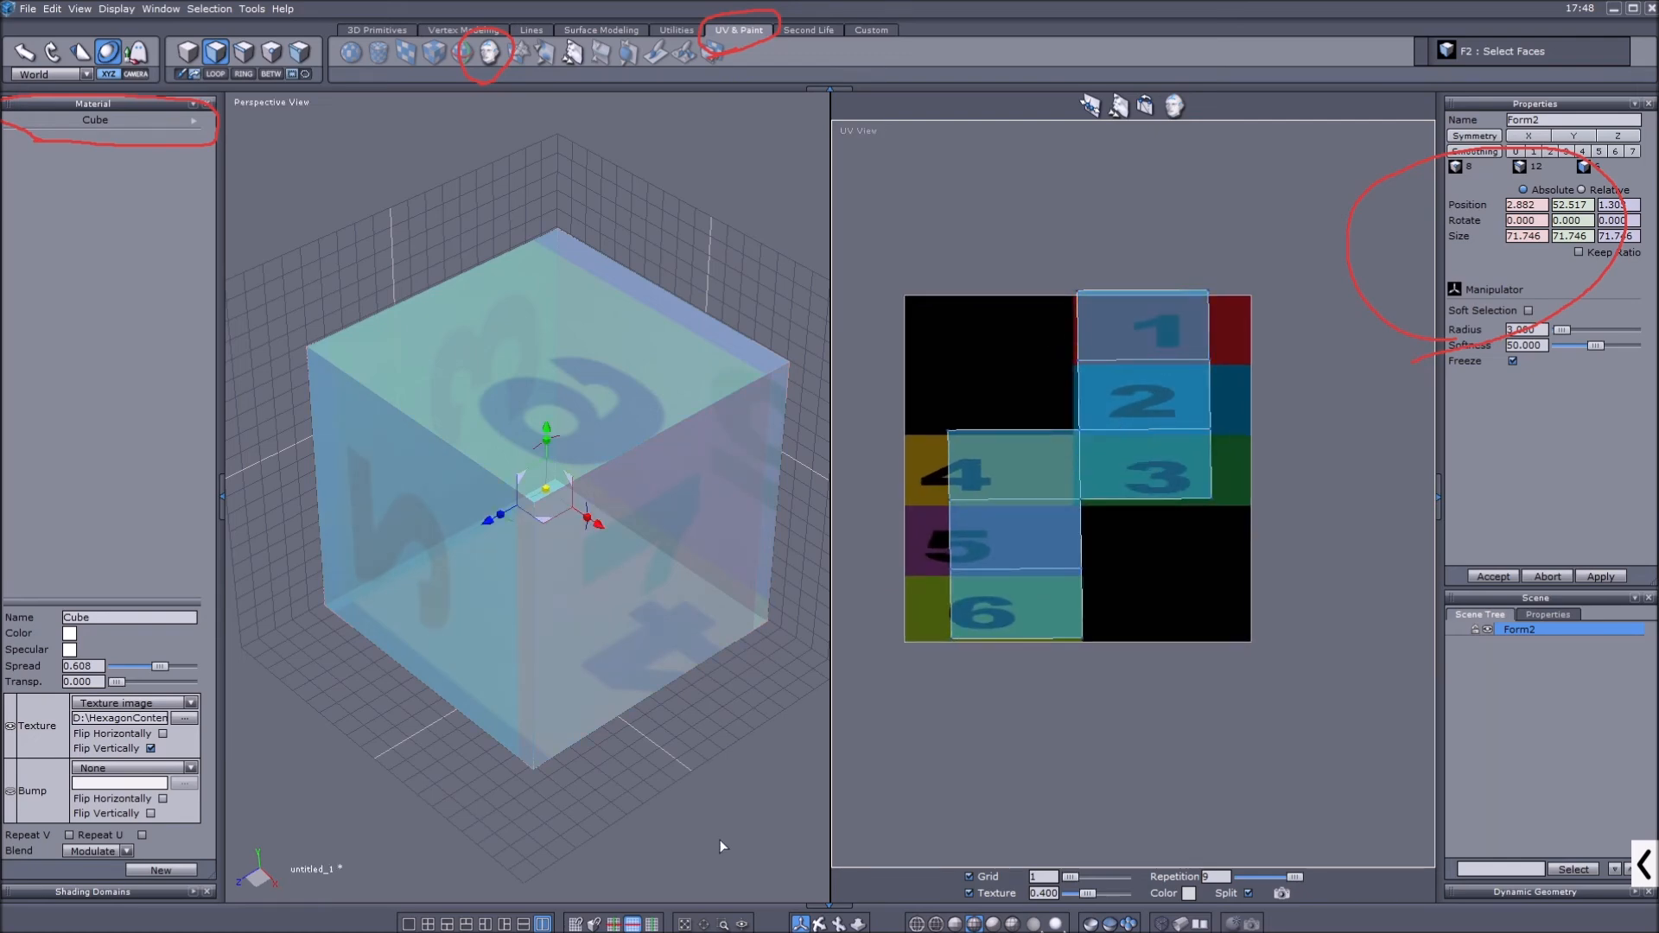
Switch to IrfanView, minimize the armor image, compare SAMPLE_TUTORIAL.png with the cube, and return to Hexagon.
{"action": "key", "text": "alt+Tab"}
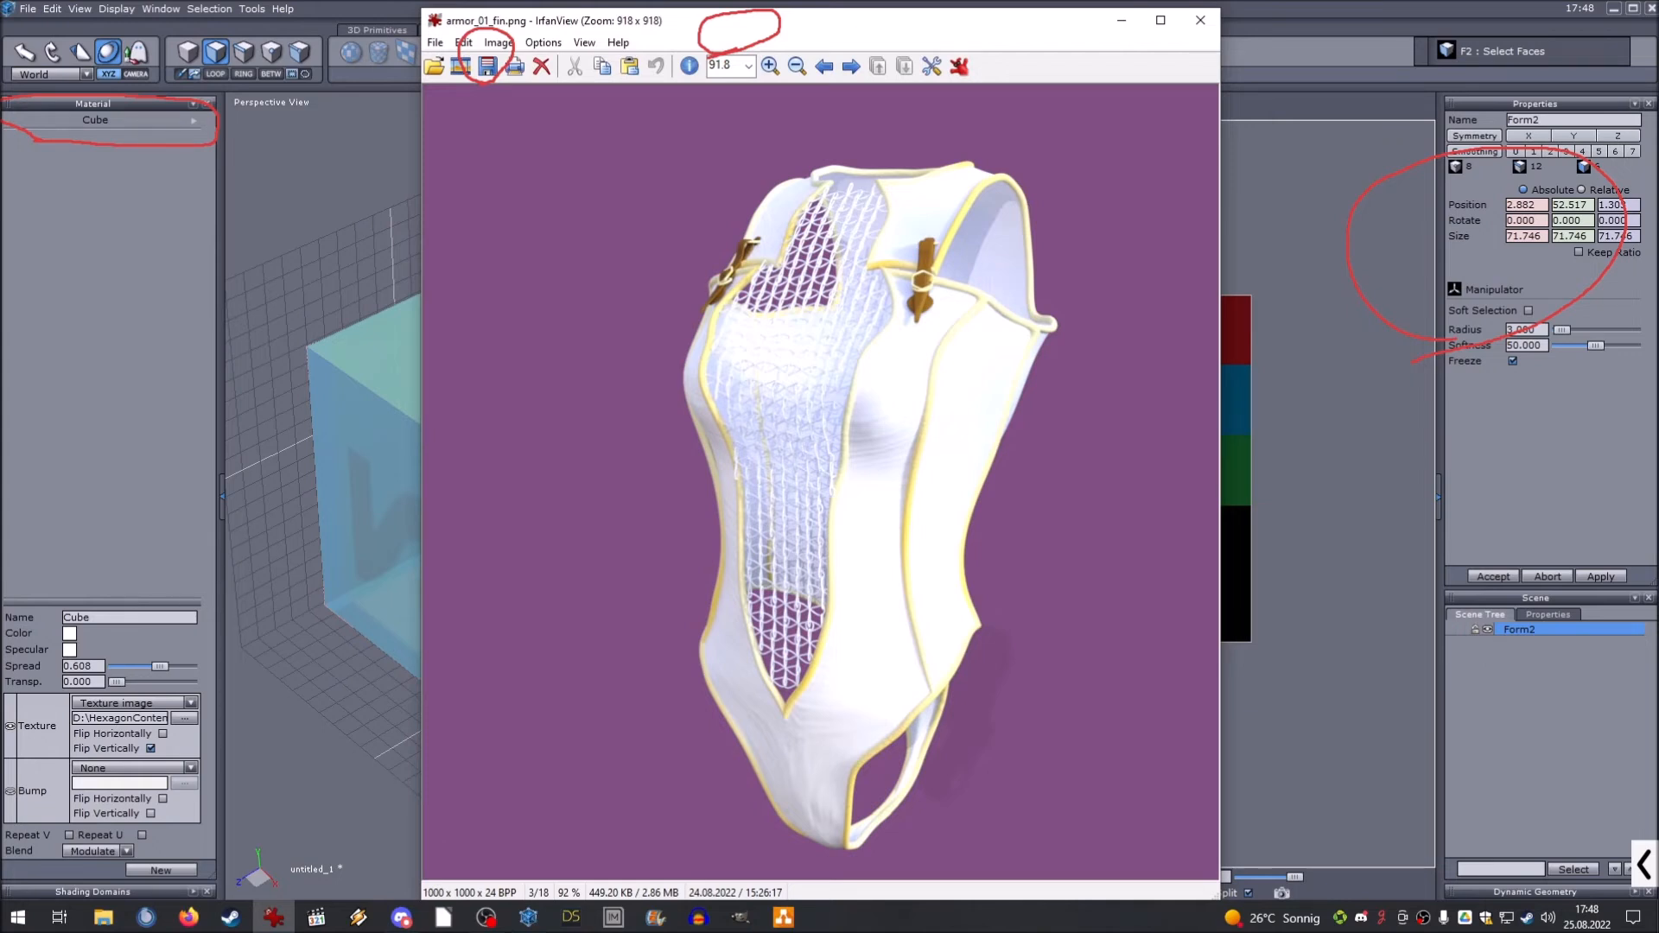
{"action": "key", "text": "alt+Tab"}
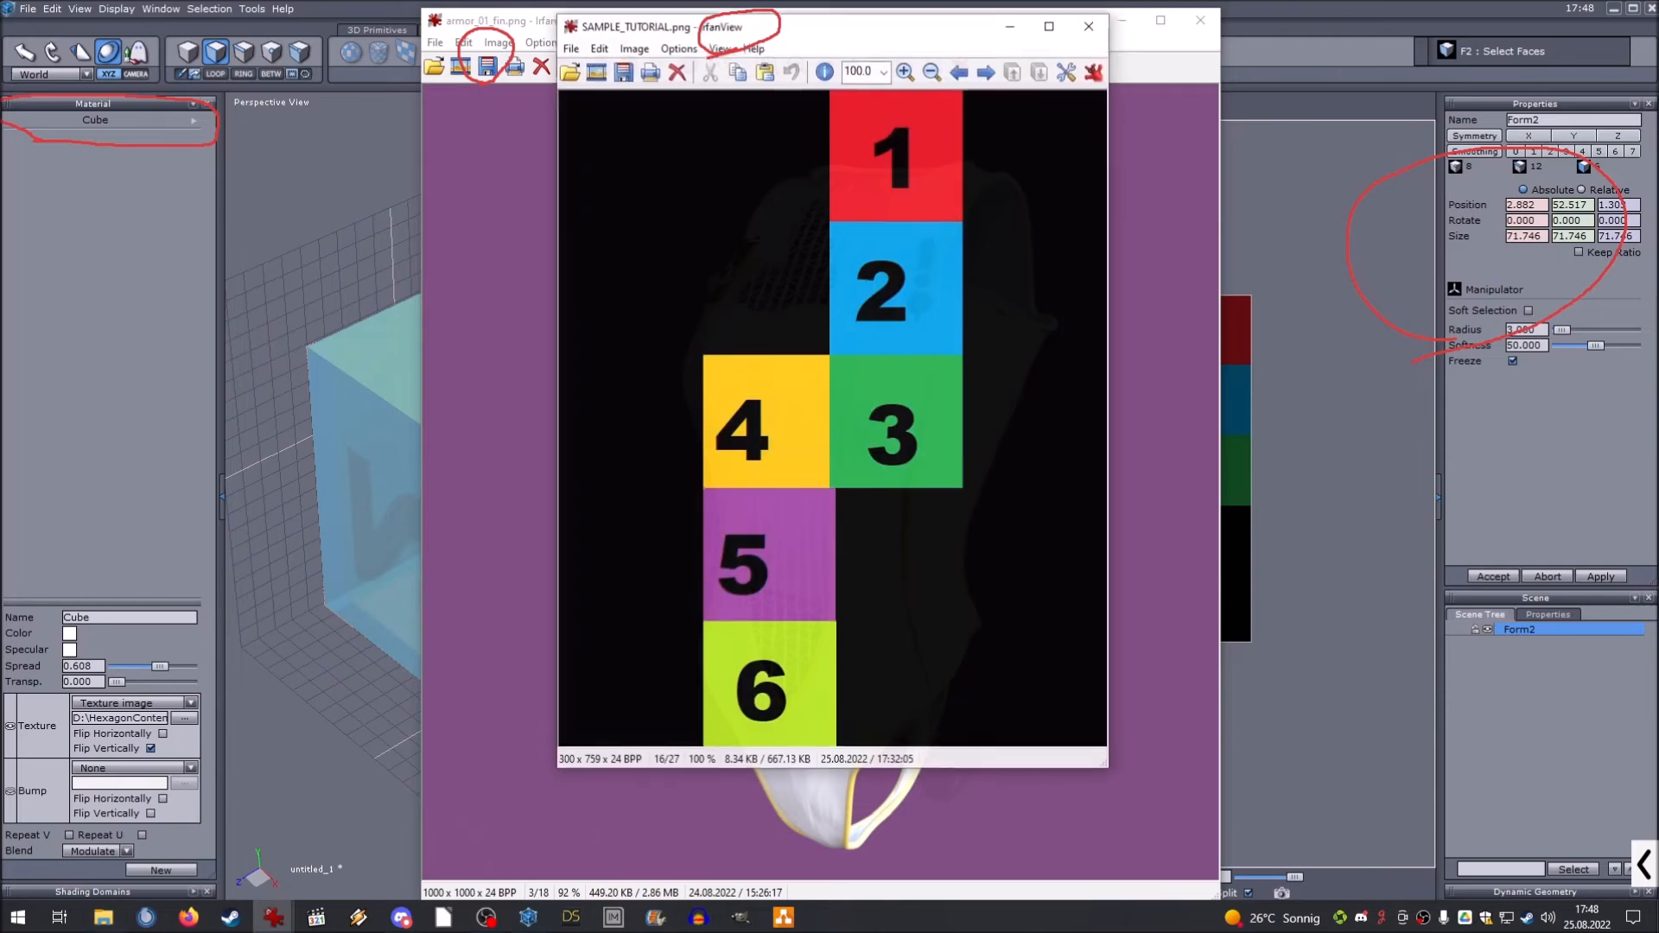
{"action": "left_click", "coordinate": [1164, 21]}
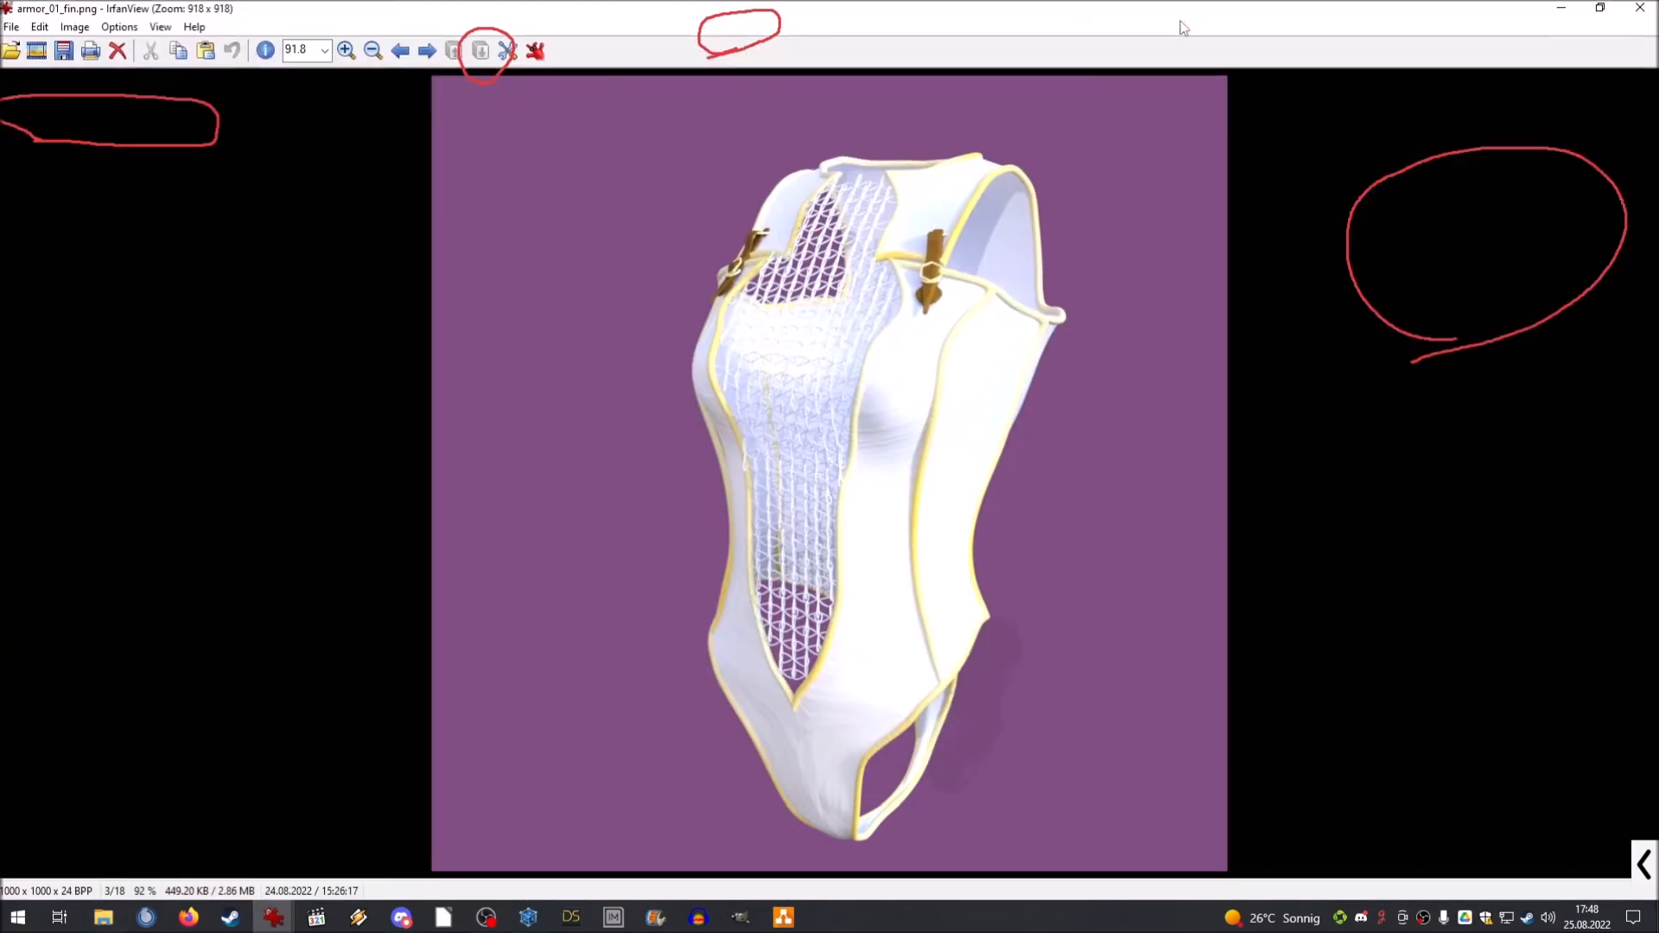
{"action": "left_click", "coordinate": [1562, 11]}
{"action": "left_click_drag", "start_coordinate": [919, 36], "coordinate": [1086, 74]}
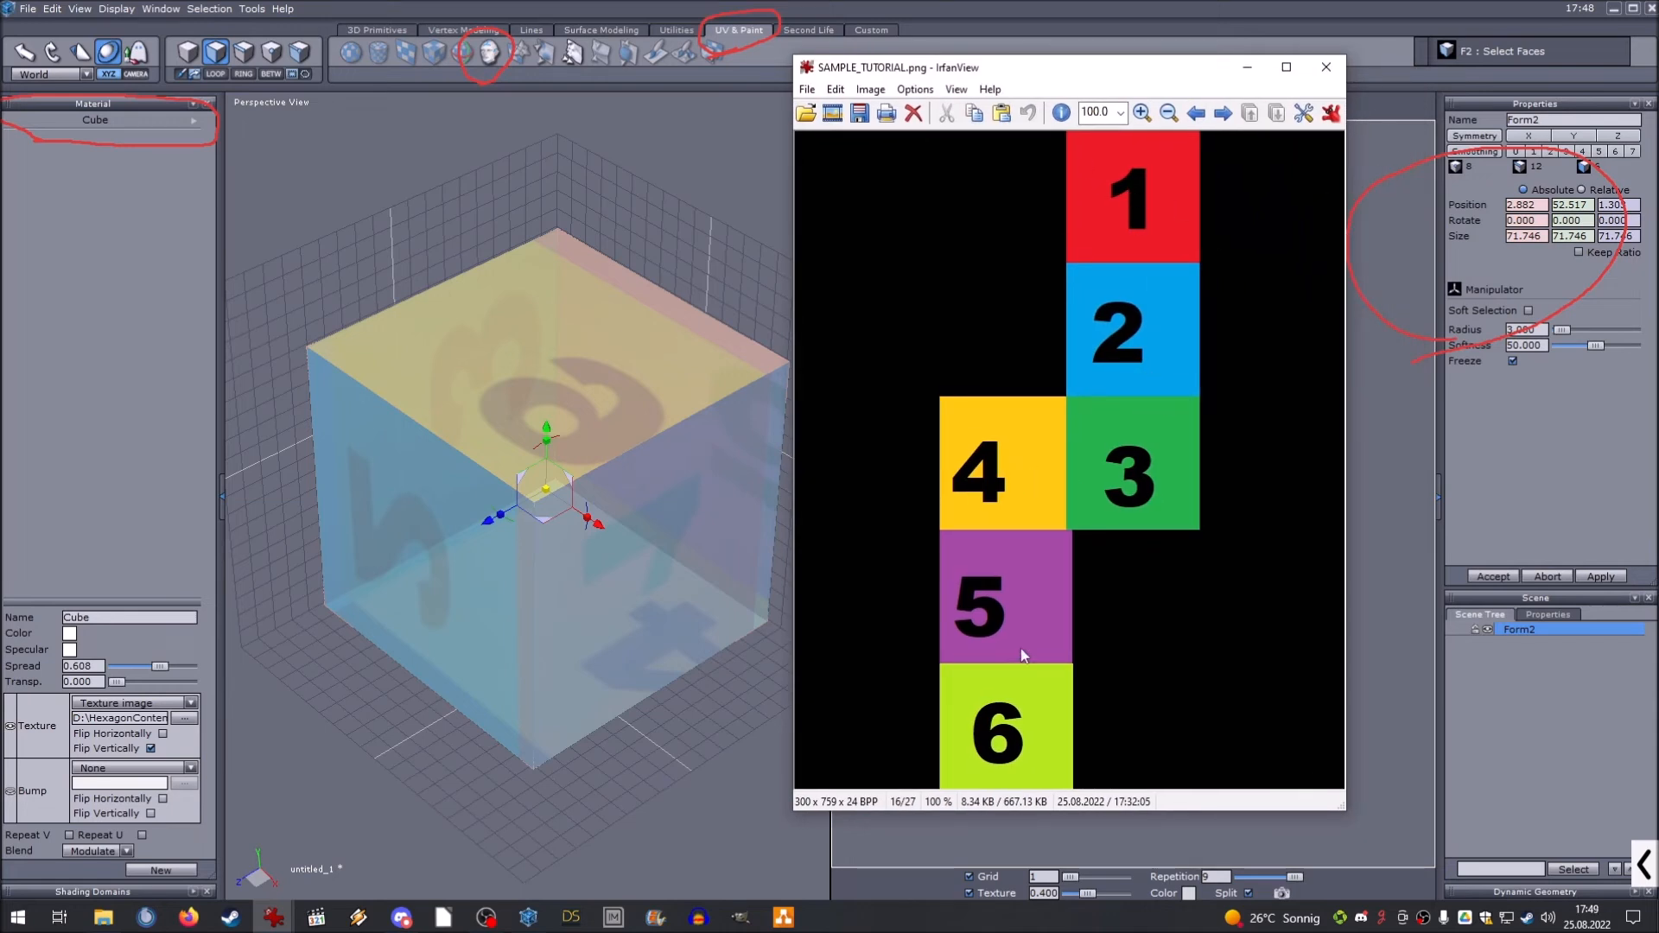
{"action": "left_click", "coordinate": [1246, 68]}
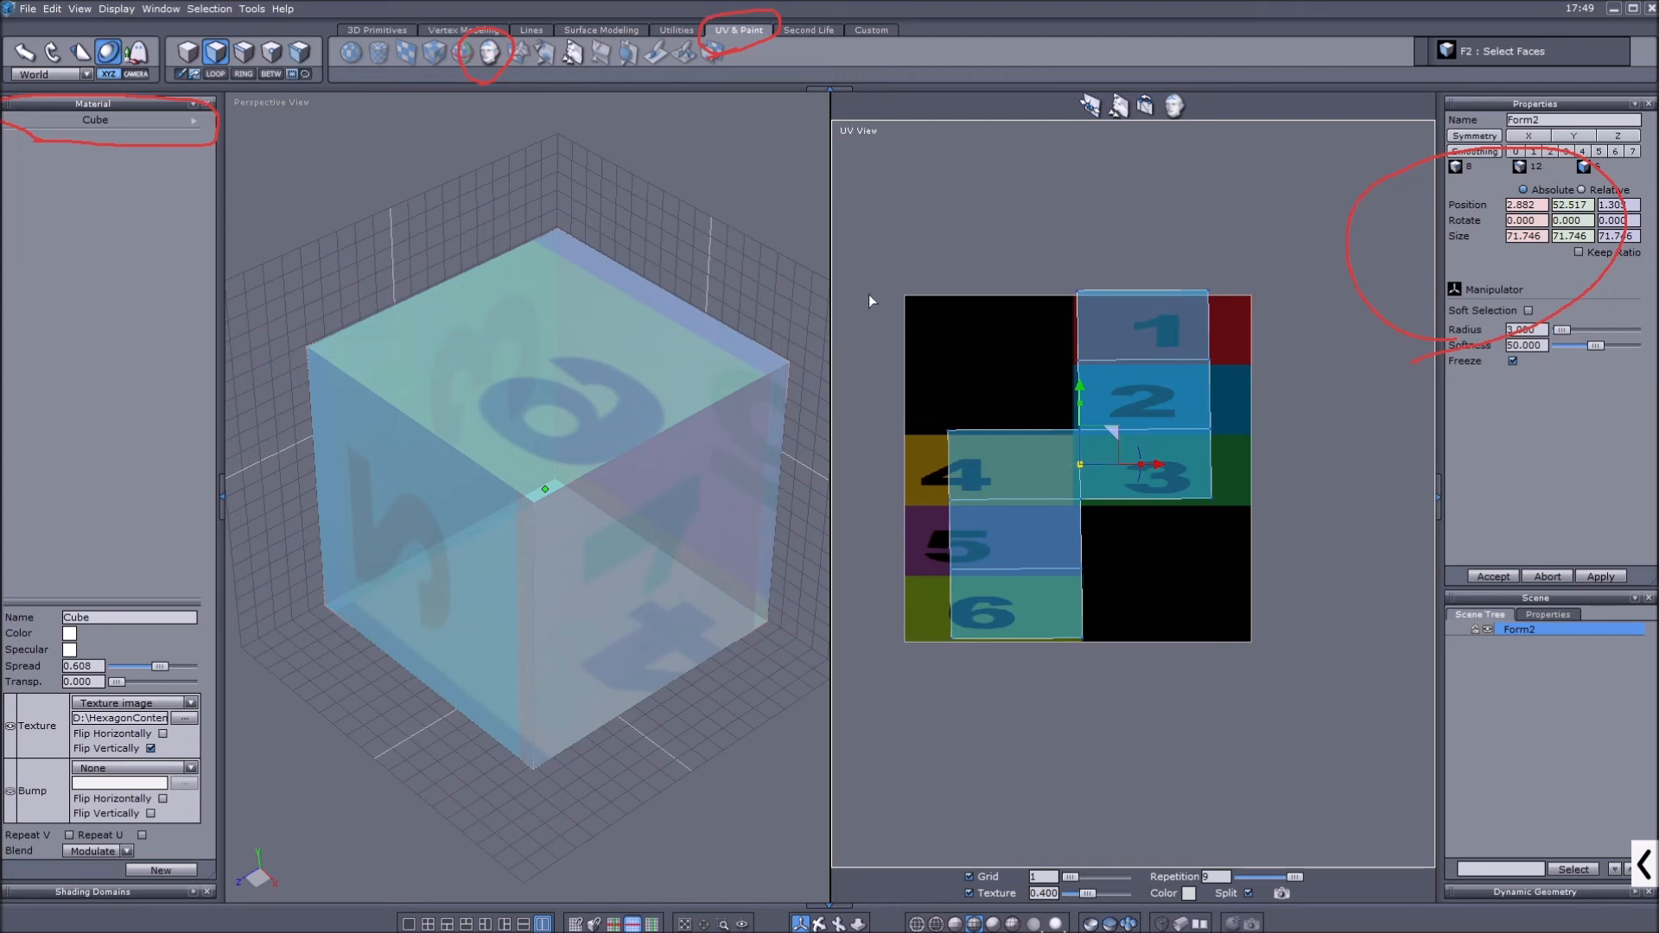
In point selection mode, move the island's two upper corner UV points onto the upper corners of tile 1.
{"action": "middle_click_drag", "start_coordinate": [1003, 354], "coordinate": [1078, 363]}
{"action": "scroll", "coordinate": [1196, 365], "scroll_direction": "down", "scroll_amount": 3}
{"action": "middle_click_drag", "start_coordinate": [1196, 365], "coordinate": [1128, 352]}
{"action": "scroll", "coordinate": [1128, 352], "scroll_direction": "up", "scroll_amount": 4}
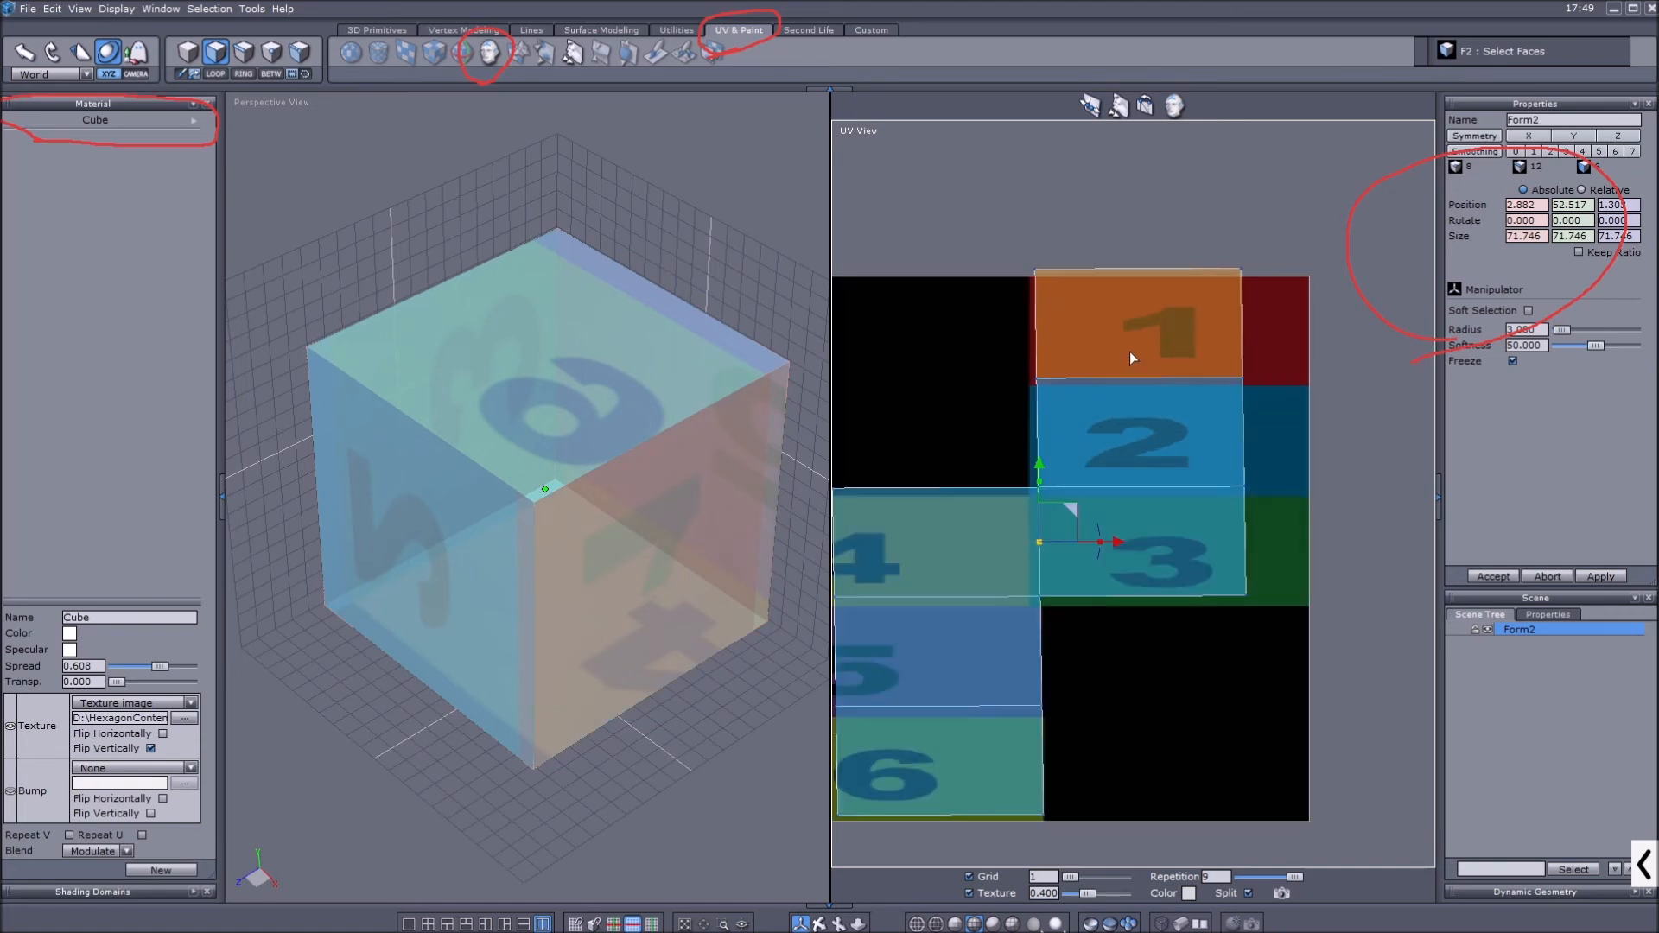
{"action": "left_click", "coordinate": [271, 55]}
{"action": "scroll", "coordinate": [1234, 266], "scroll_direction": "up", "scroll_amount": 2}
{"action": "left_click", "coordinate": [1262, 281]}
{"action": "middle_click_drag", "start_coordinate": [1259, 278], "coordinate": [1140, 315]}
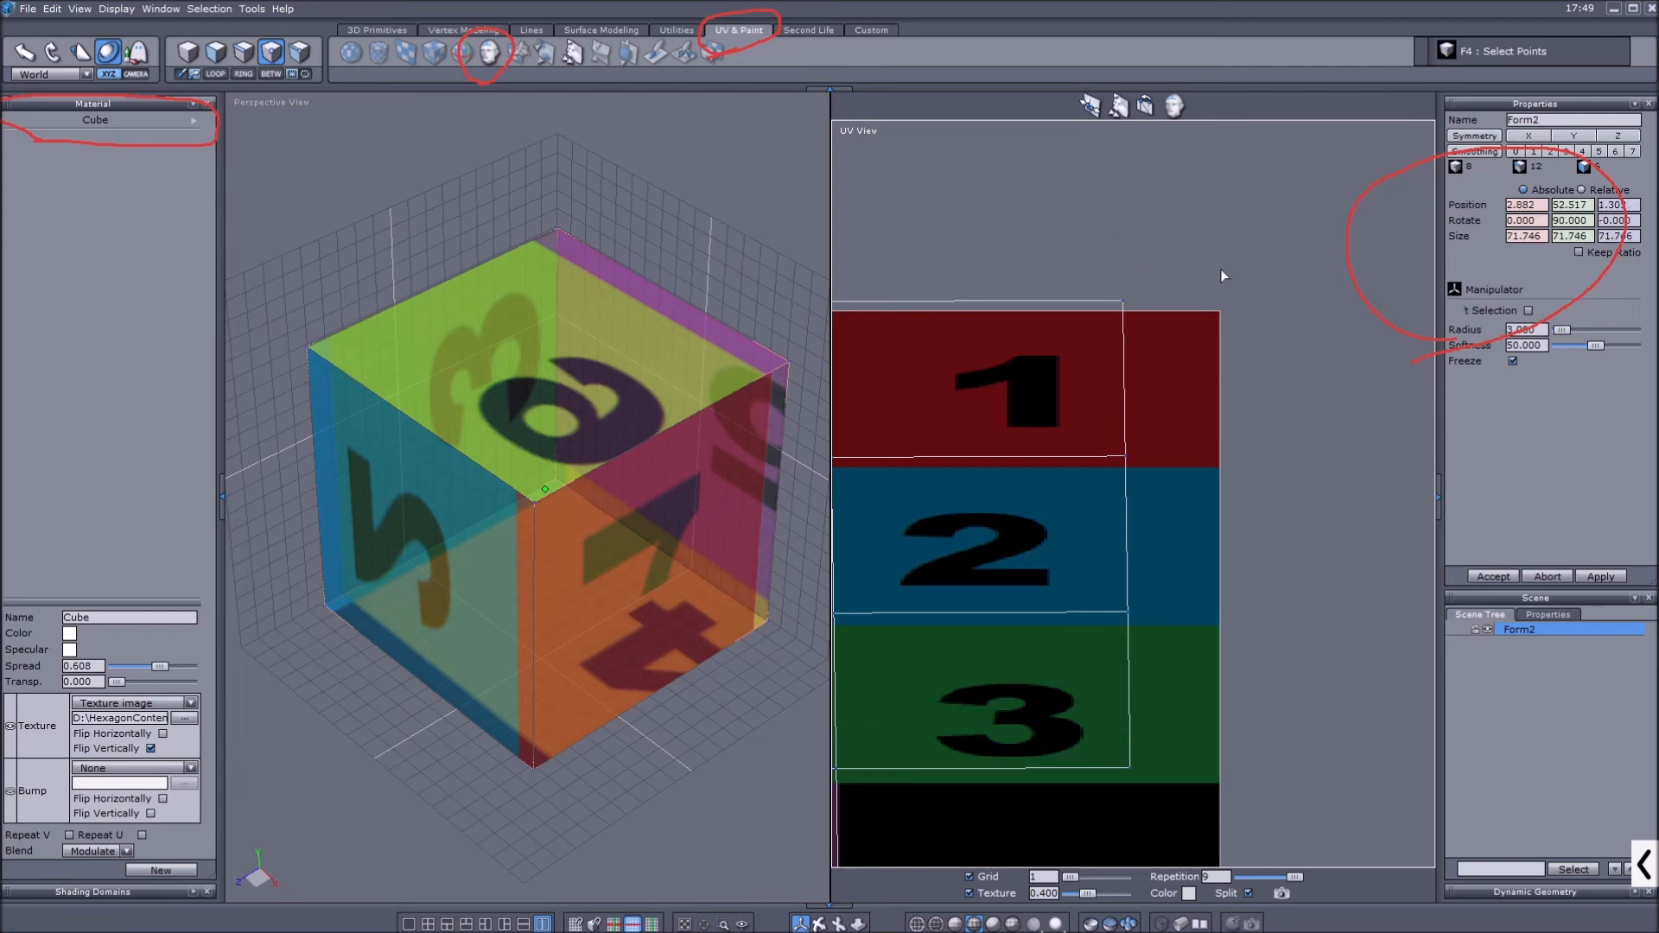
{"action": "left_click", "coordinate": [1124, 302]}
{"action": "left_click_drag", "start_coordinate": [1148, 273], "coordinate": [1246, 282]}
{"action": "middle_click_drag", "start_coordinate": [865, 289], "coordinate": [1075, 263]}
{"action": "left_click", "coordinate": [1039, 275]}
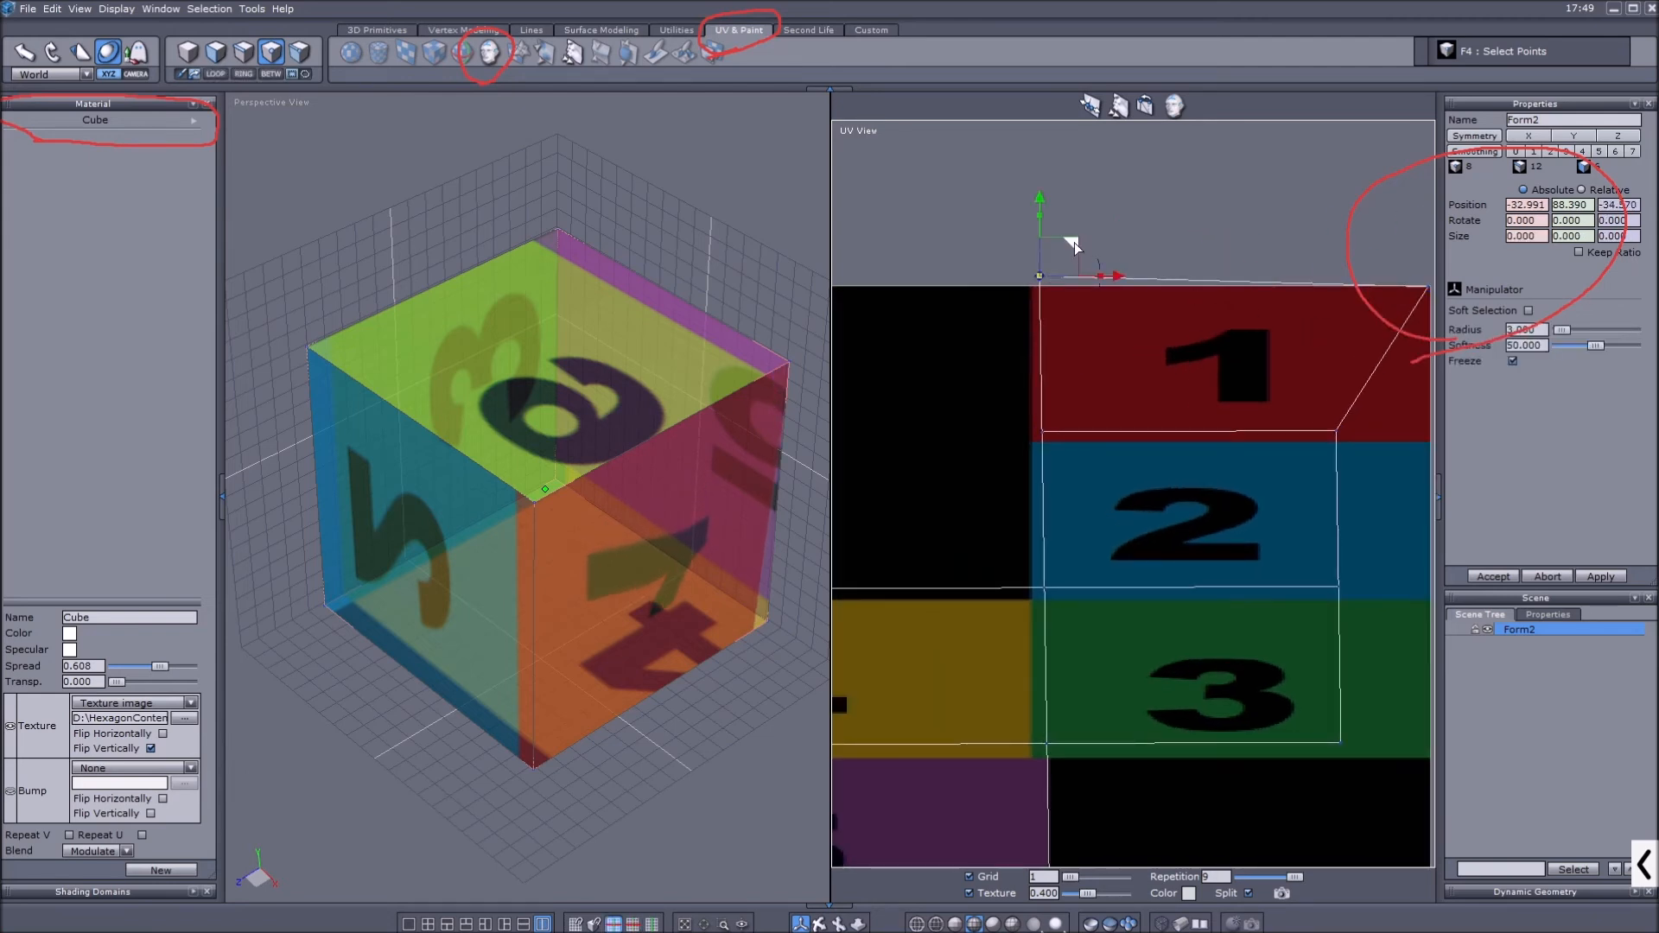
{"action": "left_click_drag", "start_coordinate": [1072, 245], "coordinate": [1068, 258]}
Move the two UV points between faces 1 and 2 onto the ends of the boundary between tiles 1 and 2.
{"action": "left_click", "coordinate": [1047, 434]}
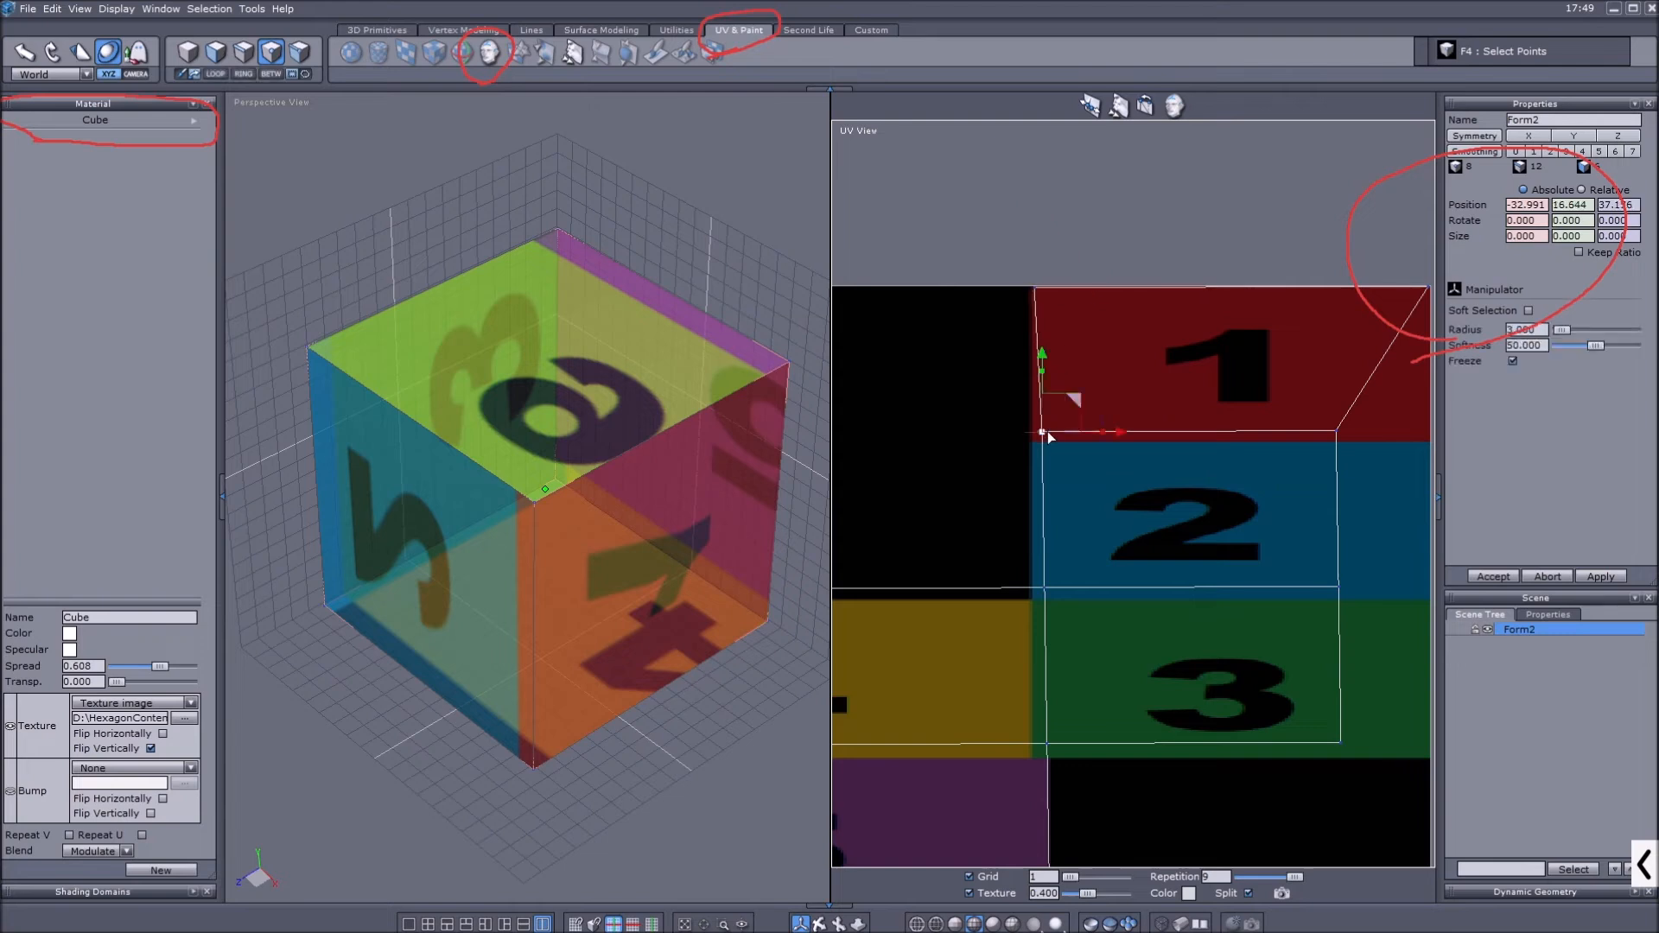
{"action": "left_click_drag", "start_coordinate": [1075, 401], "coordinate": [1067, 407]}
{"action": "middle_click_drag", "start_coordinate": [1066, 408], "coordinate": [1142, 403]}
{"action": "left_click", "coordinate": [1151, 402]}
{"action": "left_click_drag", "start_coordinate": [1170, 380], "coordinate": [1278, 388]}
{"action": "scroll", "coordinate": [1342, 313], "scroll_direction": "down", "scroll_amount": 2}
{"action": "middle_click_drag", "start_coordinate": [1088, 372], "coordinate": [1168, 344]}
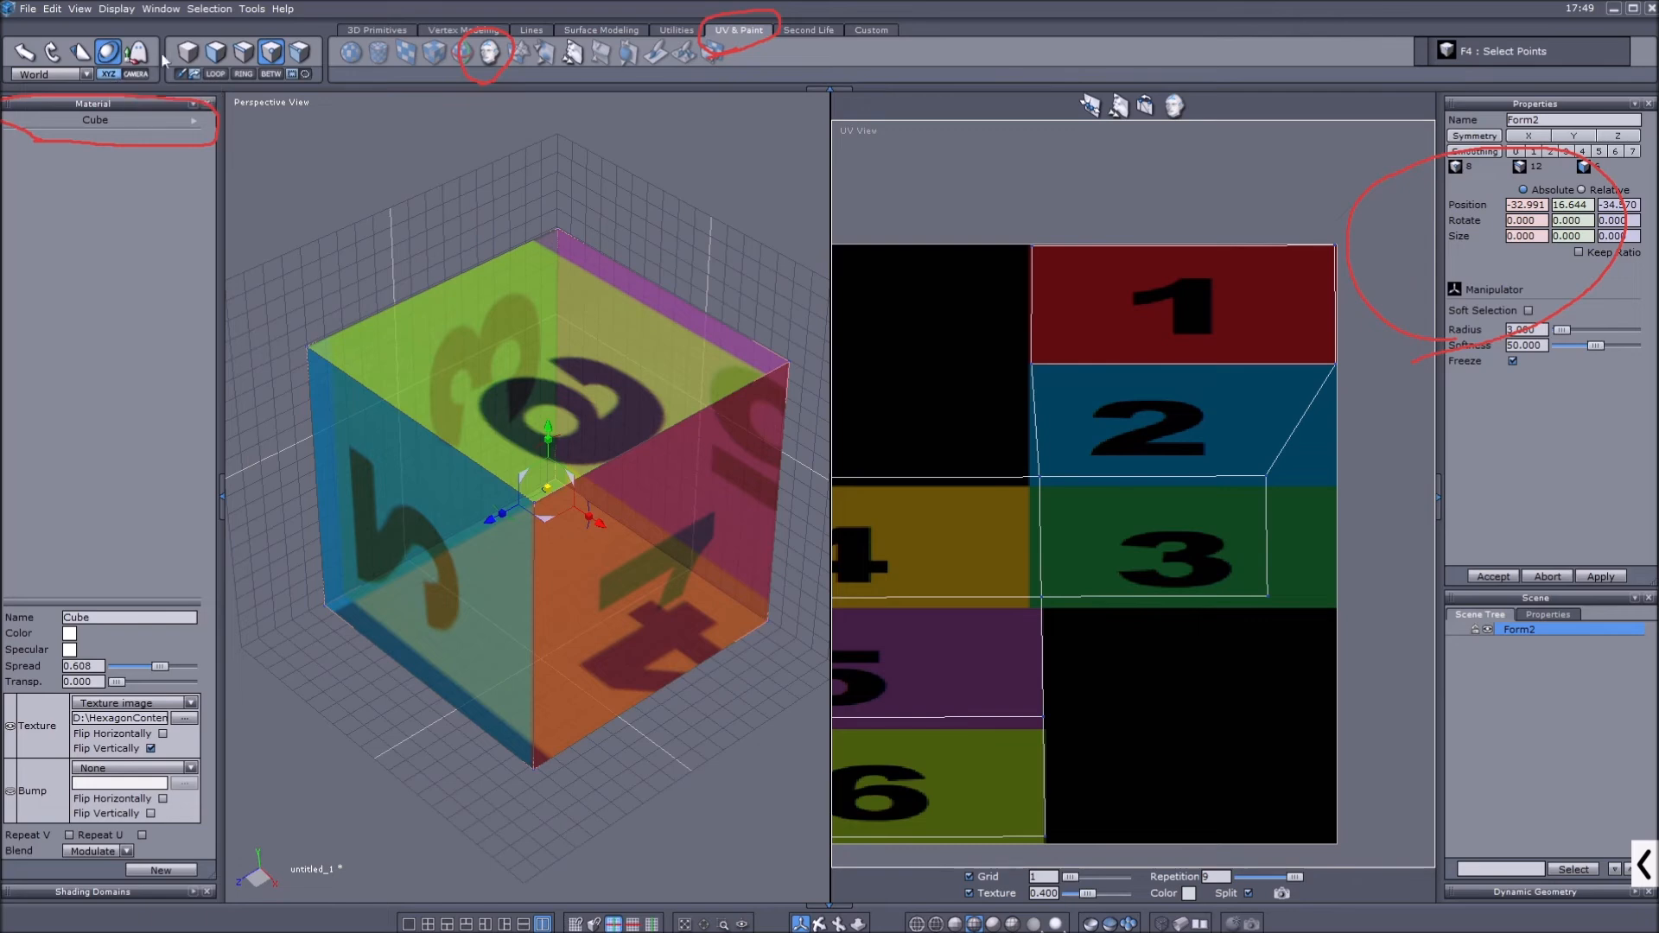
Return to object selection and orbit the cube to examine how the numbered tiles fall on its faces.
{"action": "key", "text": "F1"}
{"action": "left_click", "coordinate": [819, 922]}
{"action": "scroll", "coordinate": [527, 518], "scroll_direction": "down", "scroll_amount": 3}
{"action": "left_click_drag", "start_coordinate": [605, 553], "coordinate": [381, 534]}
{"action": "scroll", "coordinate": [296, 556], "scroll_direction": "up", "scroll_amount": 3}
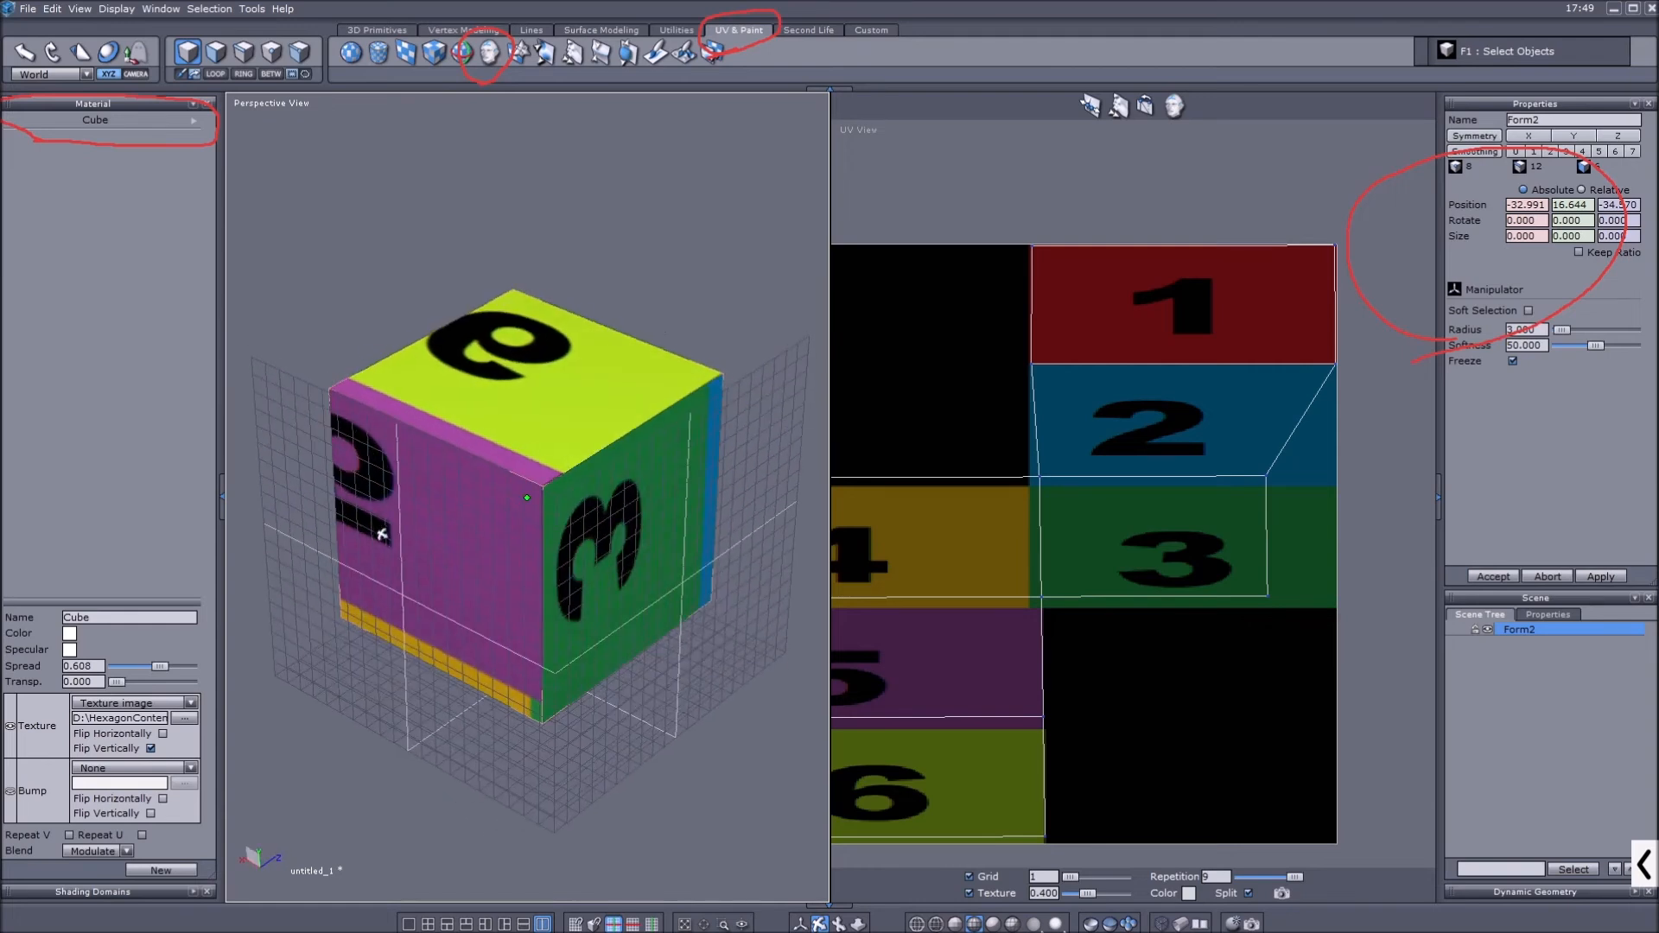
{"action": "key", "text": "Escape"}
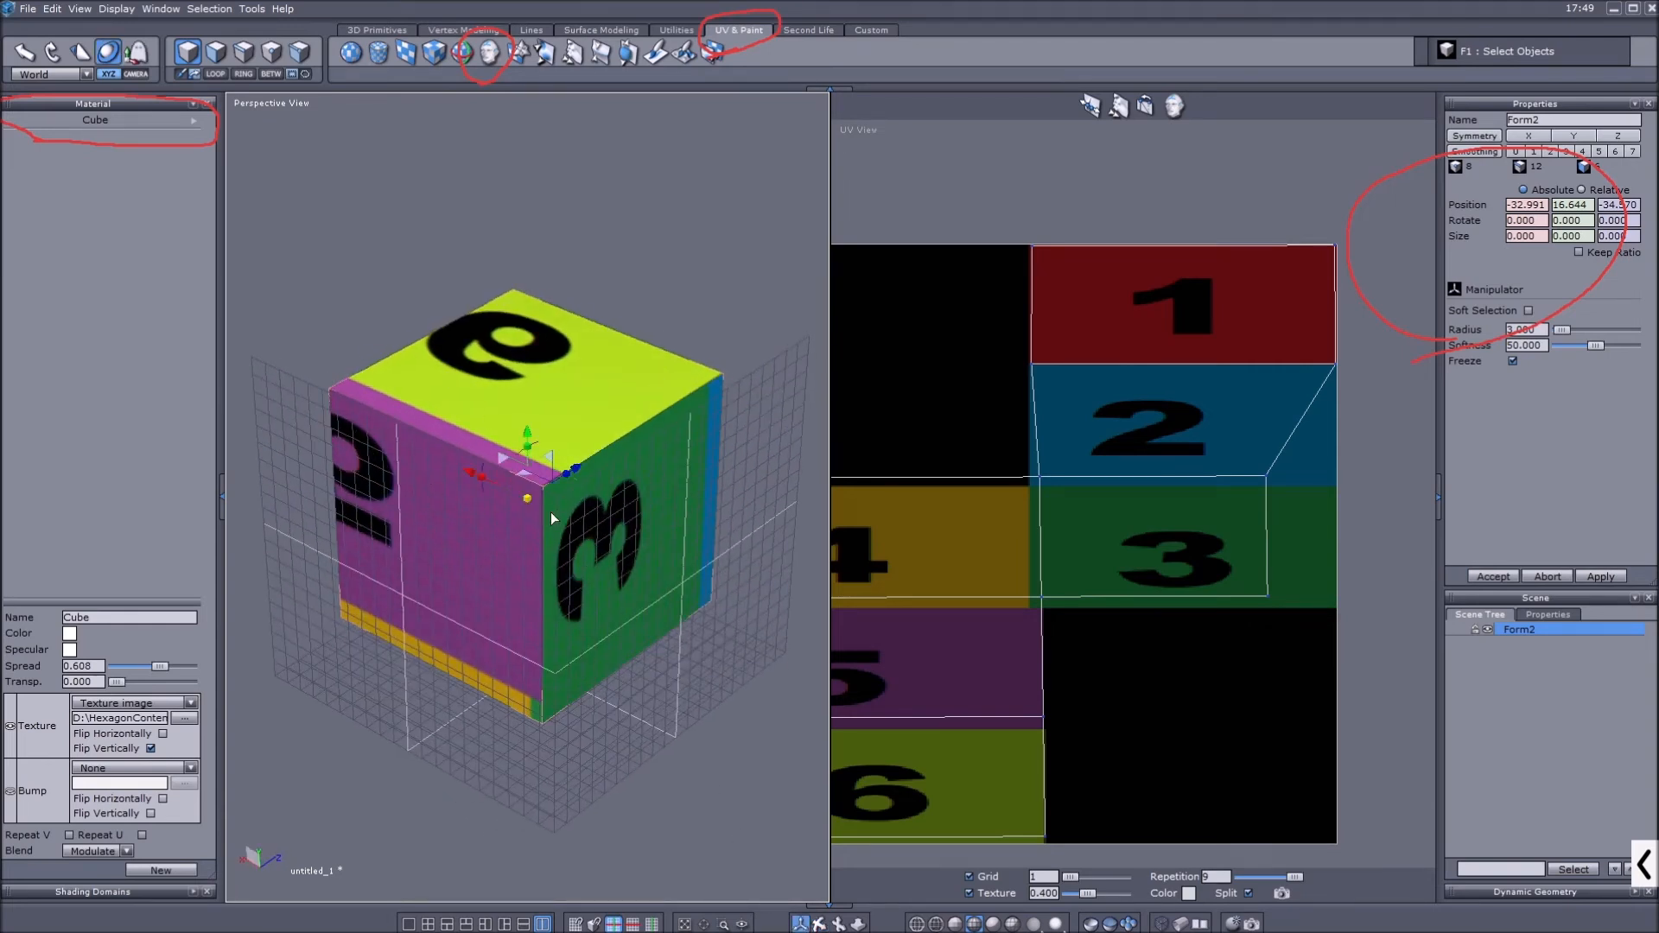
Align the UV points at the boundary of tiles 2 and 3 and at the lower edge of tile 3 with the tile corners.
{"action": "key", "text": "F4"}
{"action": "left_click", "coordinate": [1267, 478]}
{"action": "left_click_drag", "start_coordinate": [1296, 452], "coordinate": [1377, 459]}
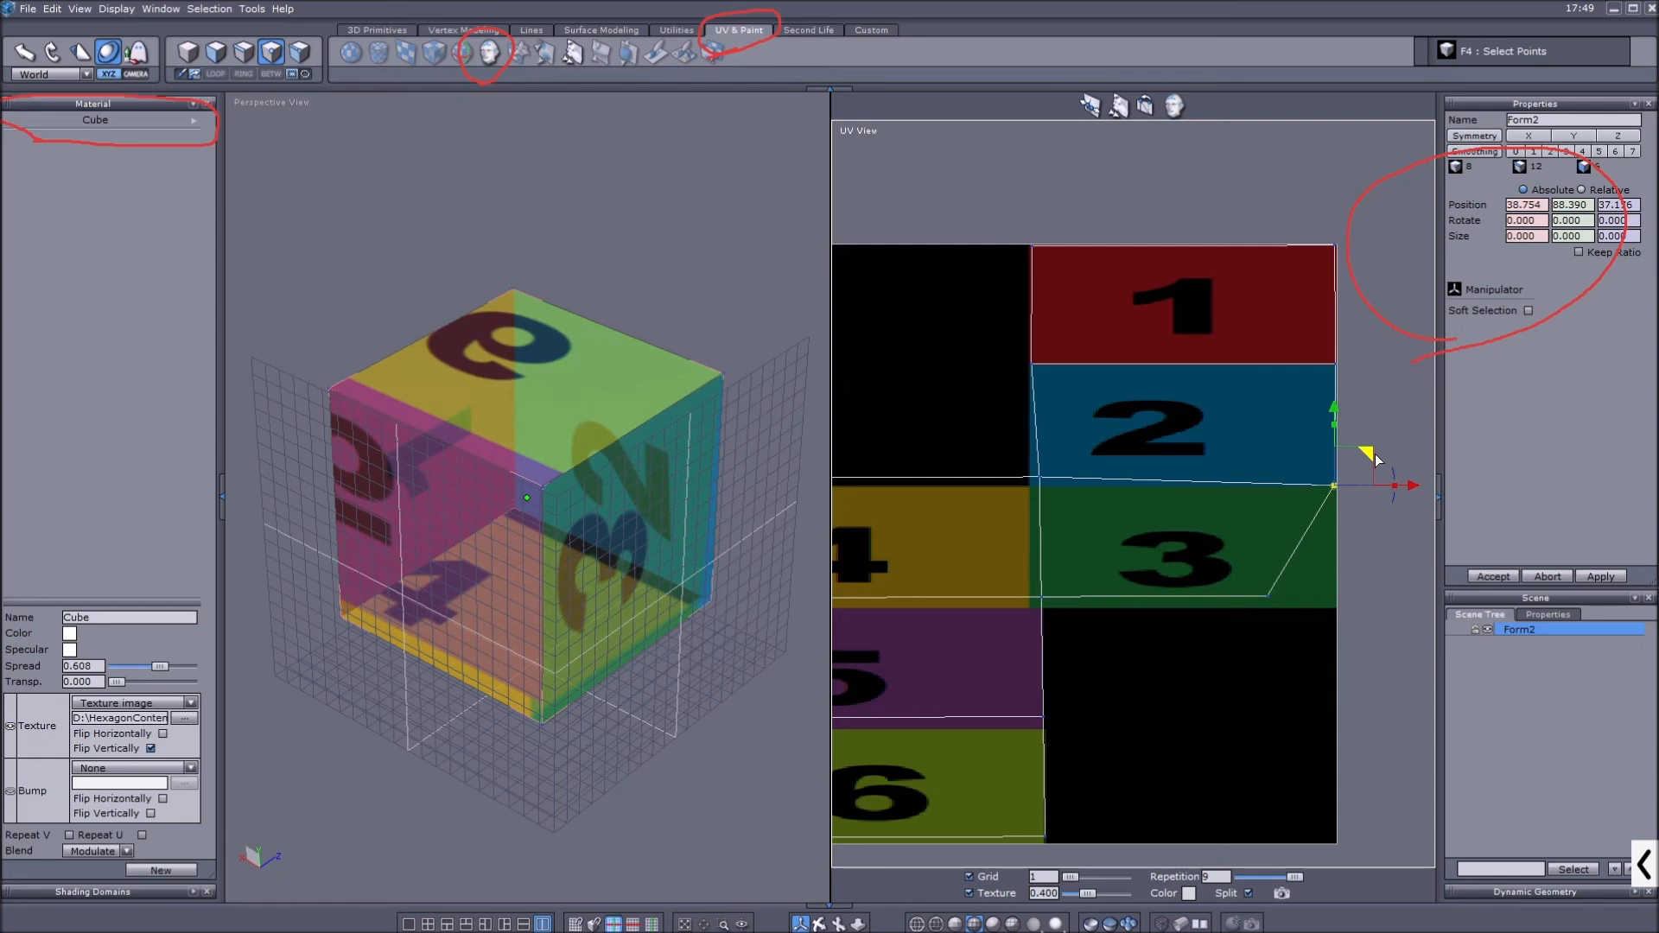
{"action": "left_click", "coordinate": [1037, 475]}
{"action": "left_click_drag", "start_coordinate": [1068, 445], "coordinate": [1065, 453]}
{"action": "left_click", "coordinate": [1281, 601]}
{"action": "left_click_drag", "start_coordinate": [1300, 566], "coordinate": [1365, 574]}
{"action": "left_click", "coordinate": [1044, 595]}
{"action": "left_click_drag", "start_coordinate": [1076, 563], "coordinate": [1069, 578]}
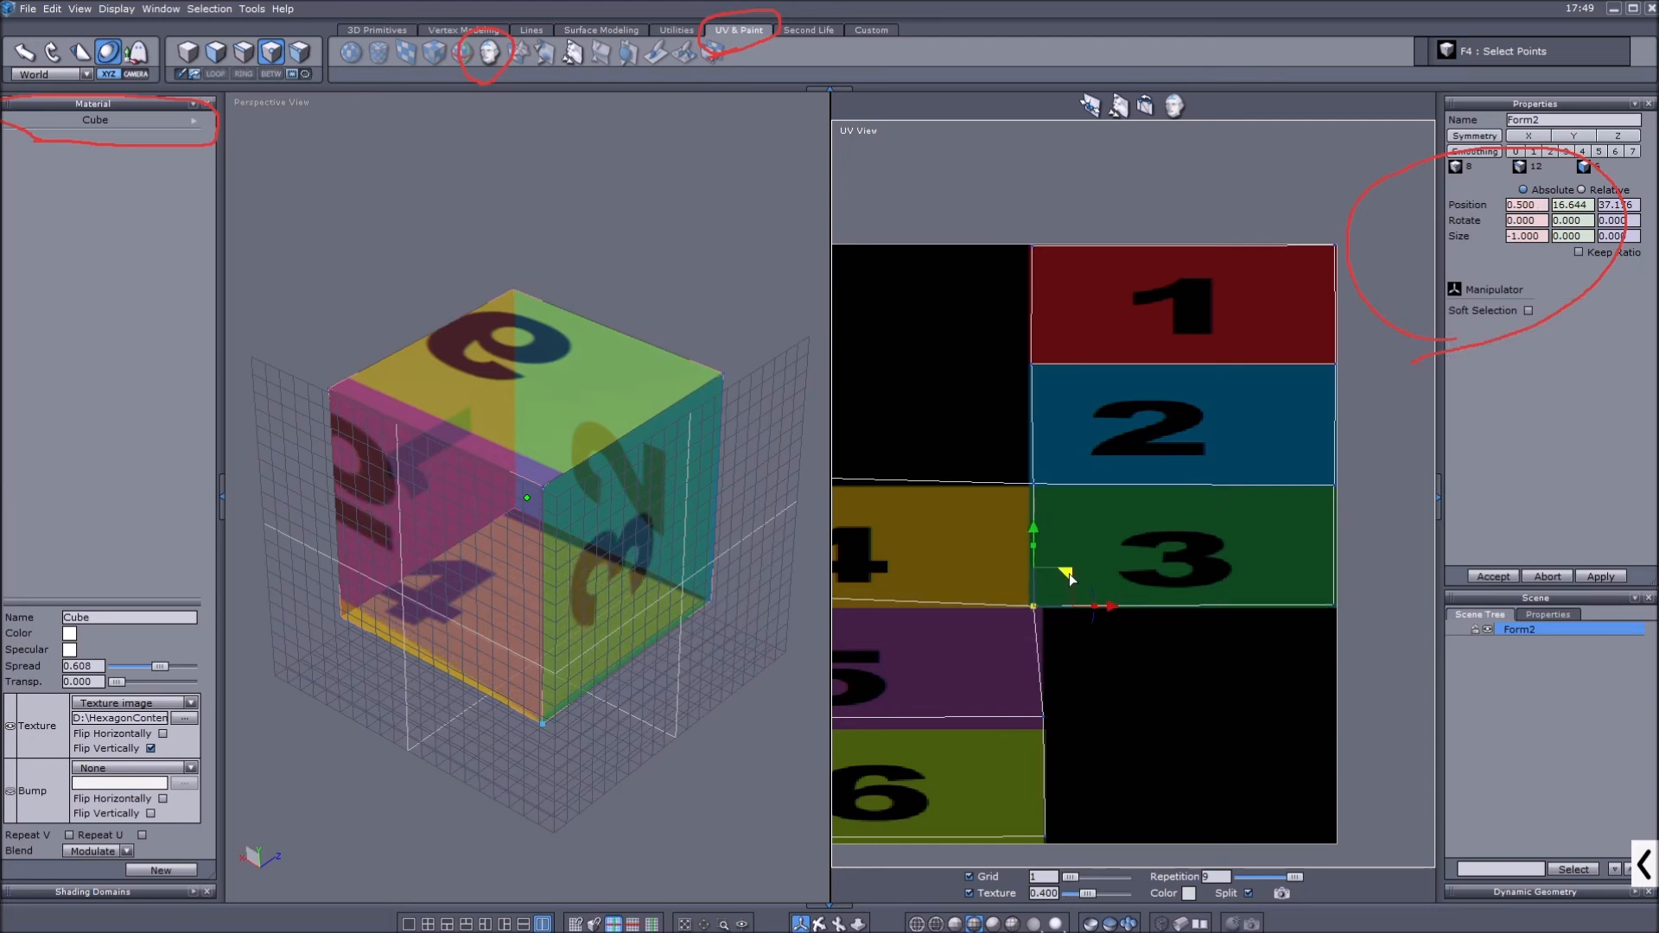
Move the two left UV points of the face over tile 4 onto that tile's left corners.
{"action": "middle_click_drag", "start_coordinate": [911, 577], "coordinate": [1103, 576]}
{"action": "left_click", "coordinate": [1231, 480]}
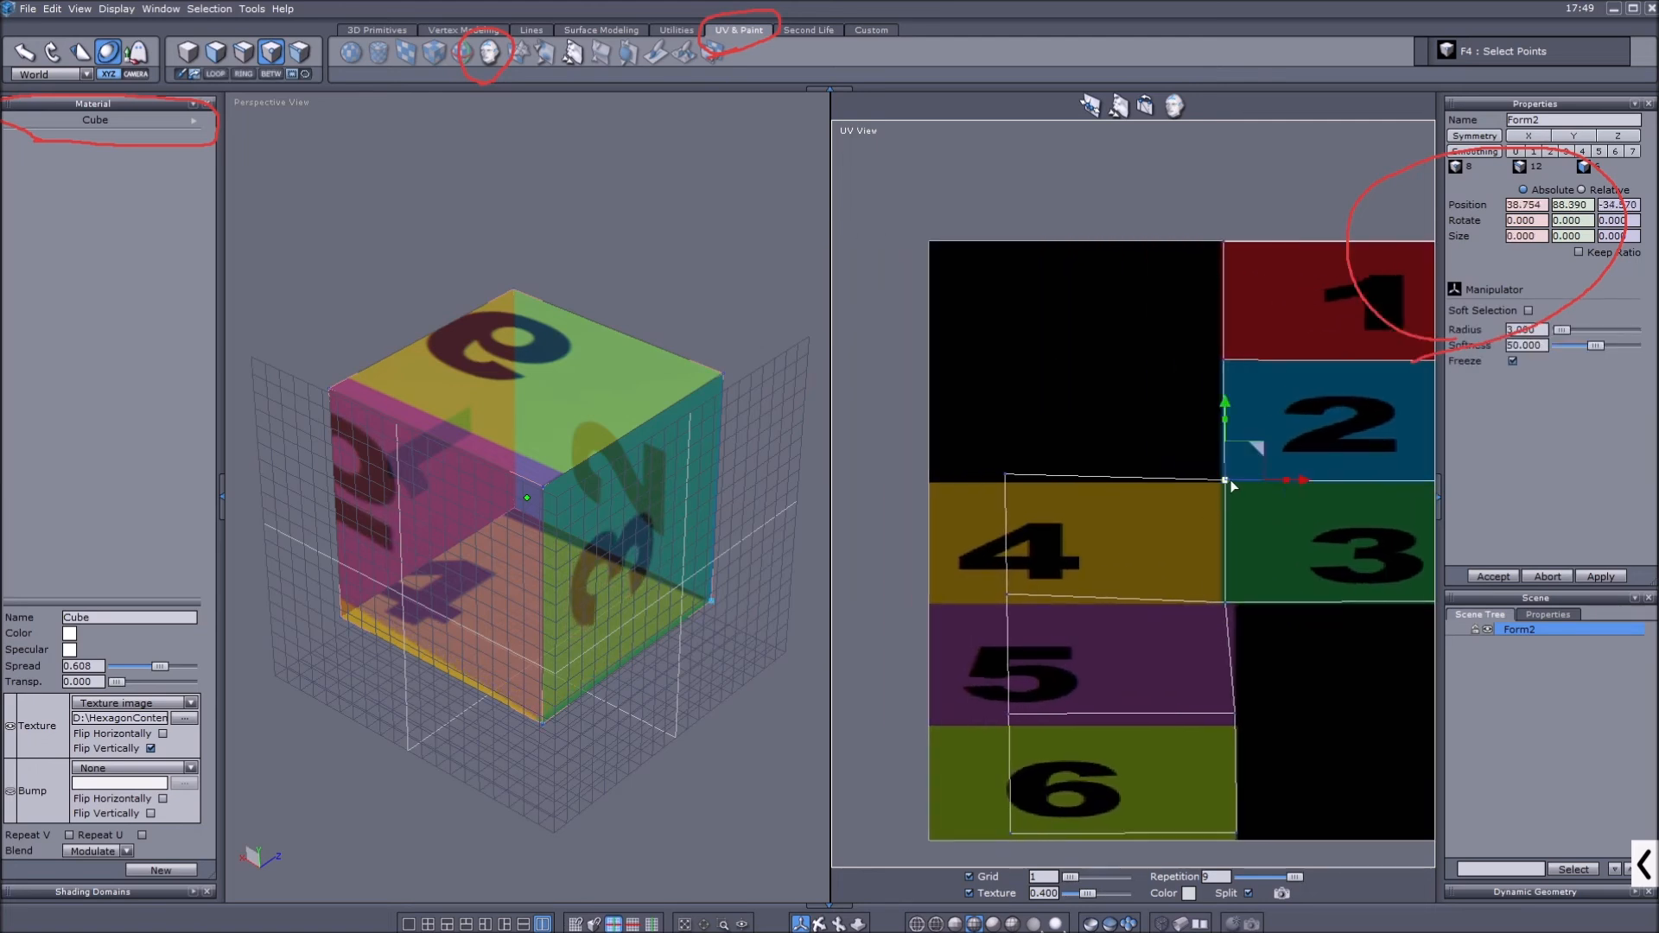
{"action": "left_click", "coordinate": [1227, 602]}
{"action": "left_click", "coordinate": [1005, 474]}
{"action": "left_click_drag", "start_coordinate": [1044, 440], "coordinate": [966, 454]}
{"action": "left_click", "coordinate": [1007, 595]}
{"action": "left_click_drag", "start_coordinate": [1046, 565], "coordinate": [972, 571]}
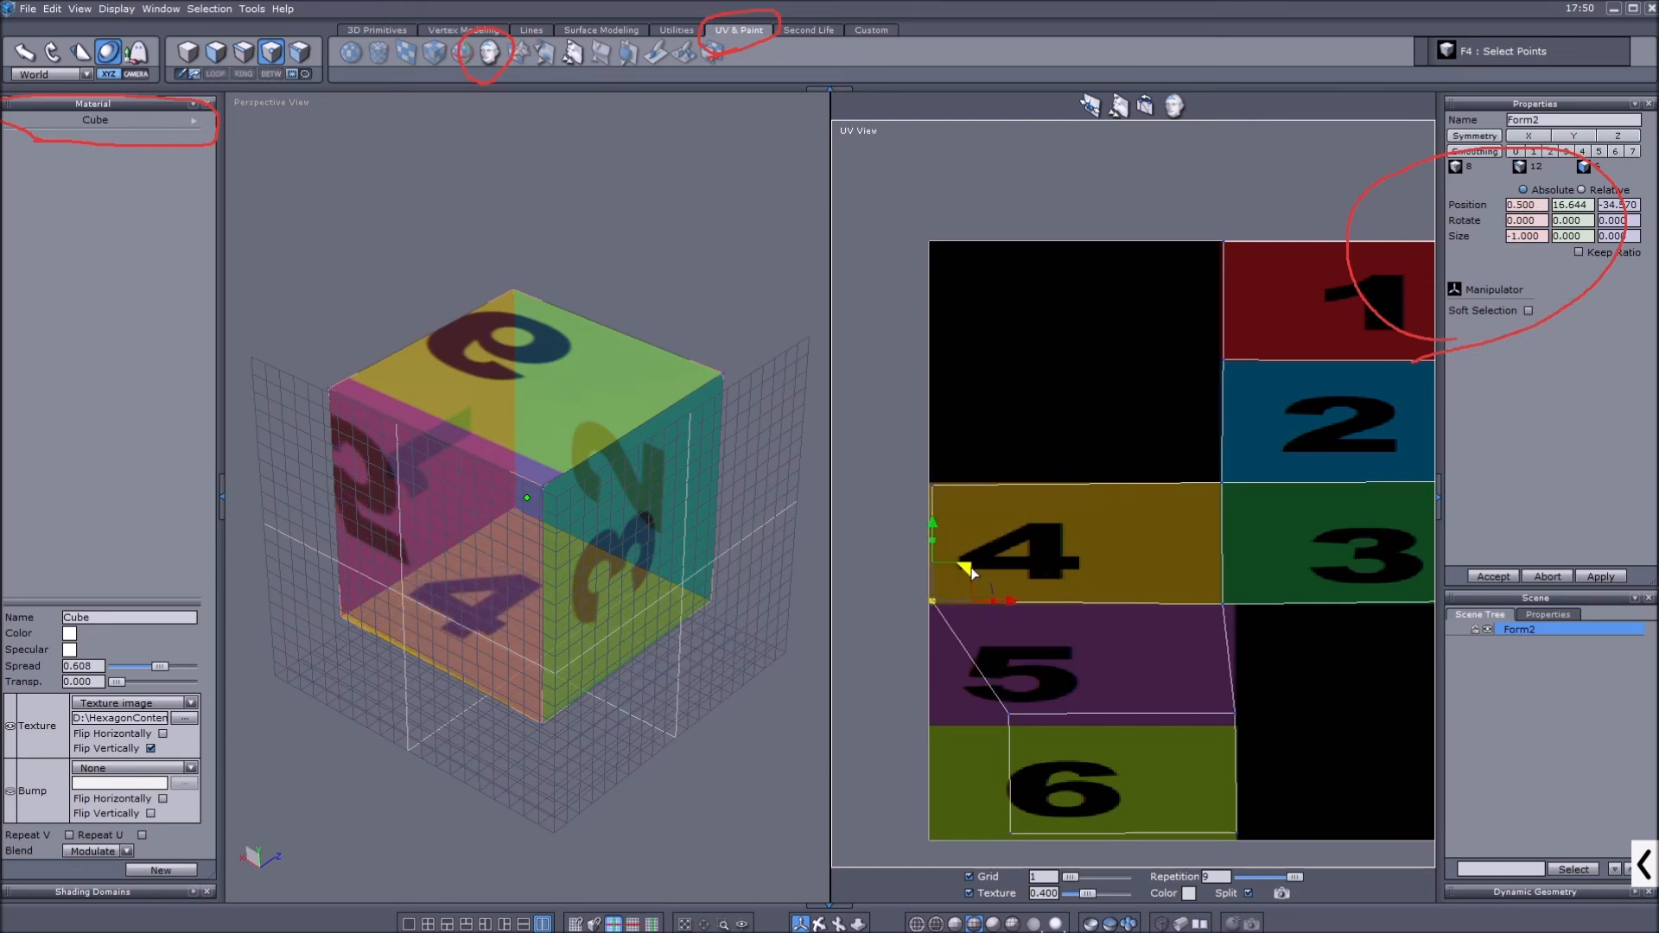
Move the left UV points at the boundary of tiles 5 and 6 and below tile 6 onto the texture's left edge.
{"action": "middle_click_drag", "start_coordinate": [1123, 593], "coordinate": [1134, 464]}
{"action": "left_click", "coordinate": [1021, 585]}
{"action": "left_click_drag", "start_coordinate": [1047, 562], "coordinate": [981, 568]}
{"action": "left_click", "coordinate": [1024, 703]}
{"action": "left_click_drag", "start_coordinate": [1059, 673], "coordinate": [984, 671]}
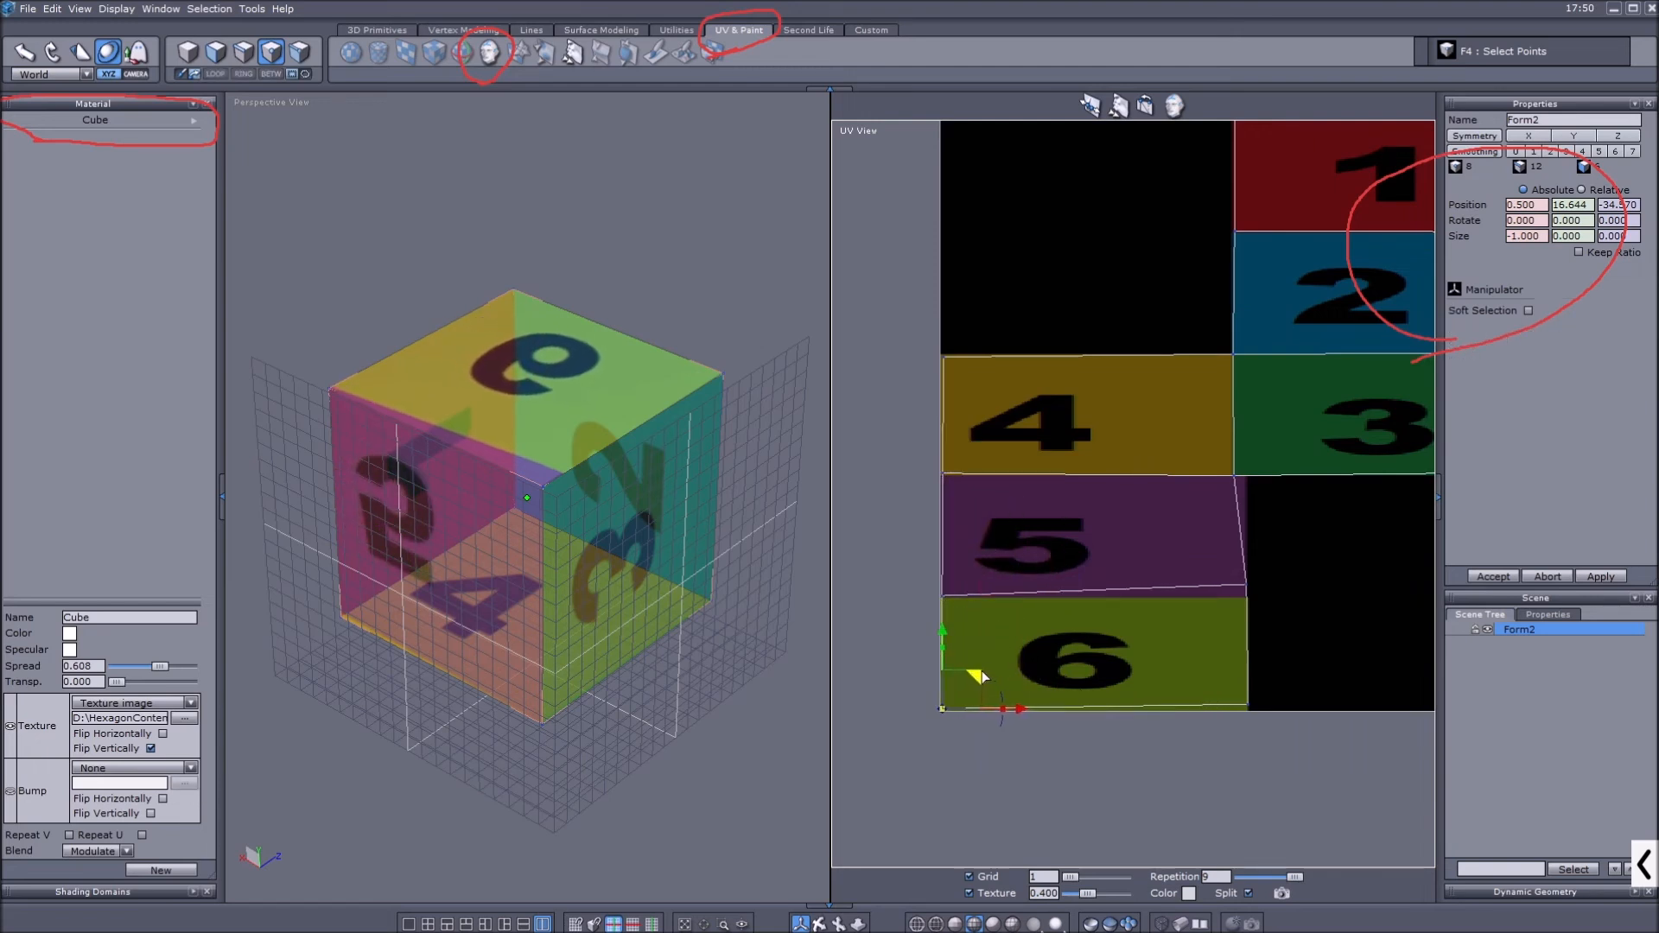
Align the right UV points of the faces over tiles 5 and 6 vertically with the right side of the tile 4 face.
{"action": "left_click", "coordinate": [1247, 585]}
{"action": "left_click_drag", "start_coordinate": [1294, 564], "coordinate": [1279, 571]}
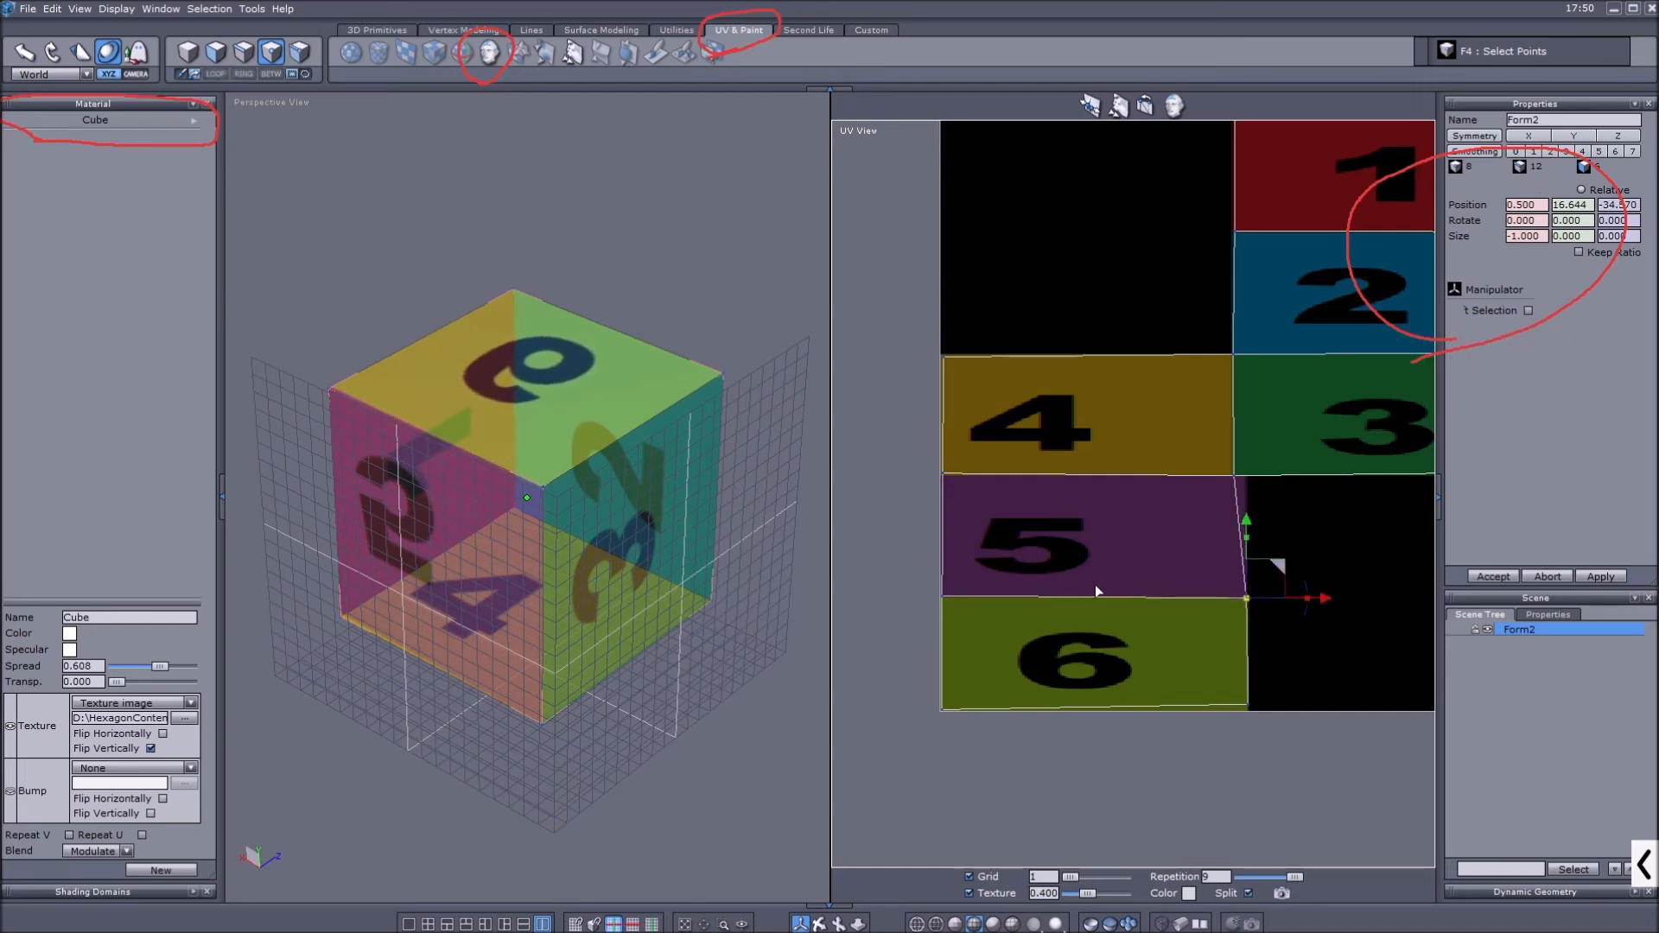
{"action": "left_click", "coordinate": [1235, 476]}
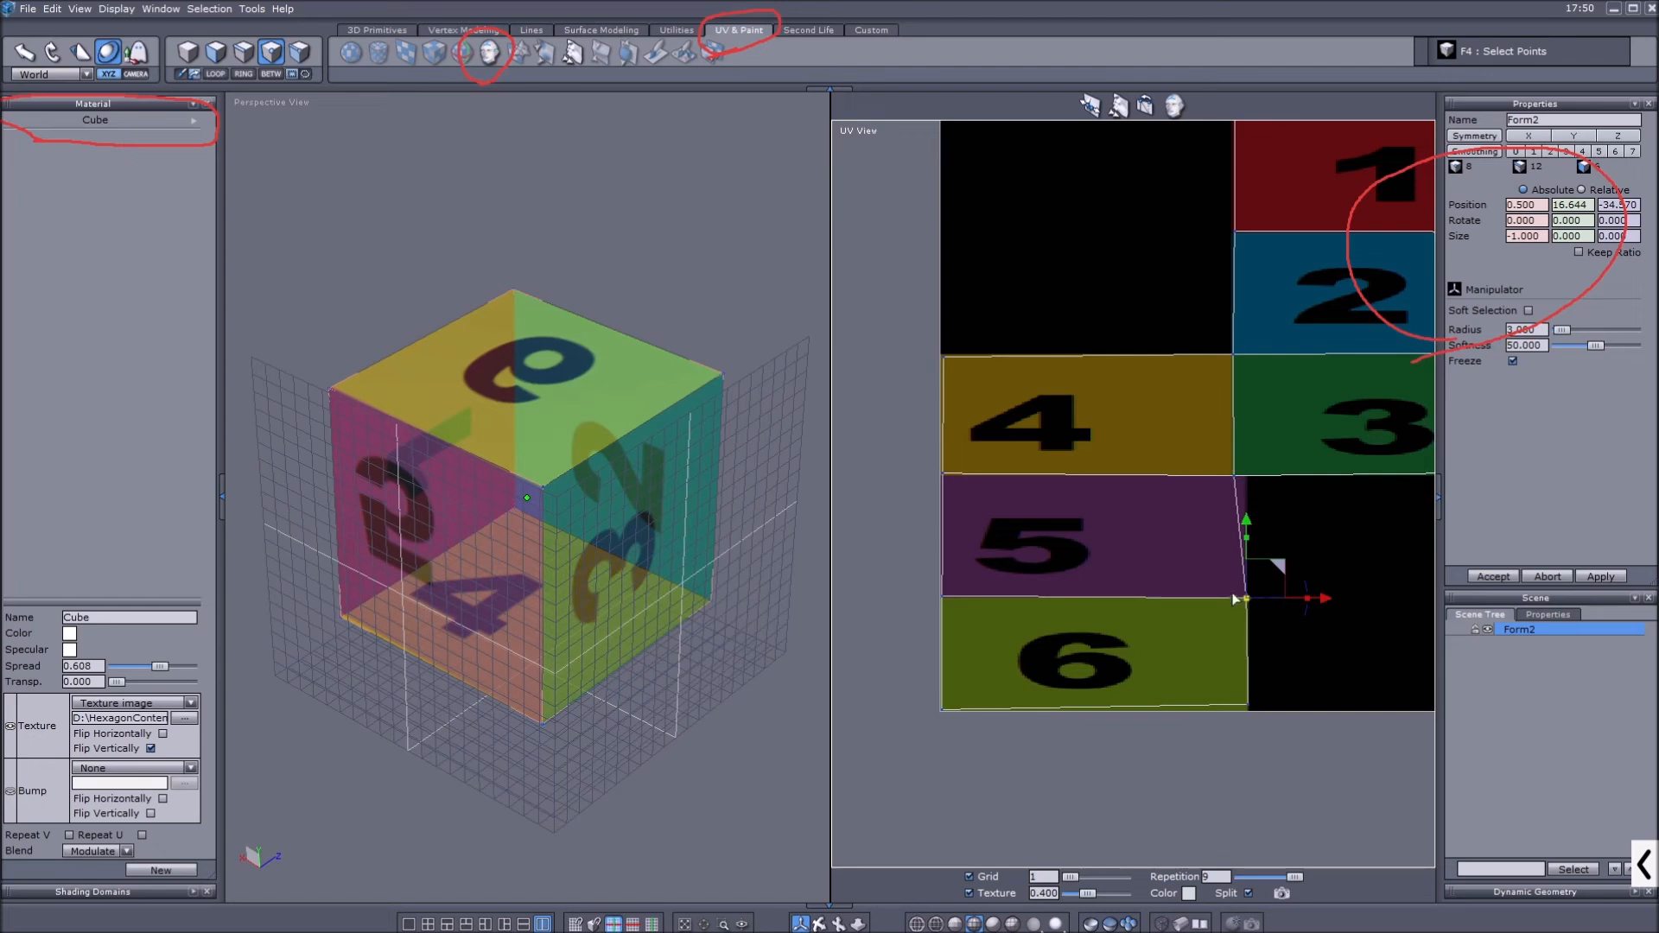
{"action": "left_click_drag", "start_coordinate": [1323, 598], "coordinate": [1311, 598]}
{"action": "left_click", "coordinate": [1247, 705]}
{"action": "left_click_drag", "start_coordinate": [1285, 679], "coordinate": [1270, 680]}
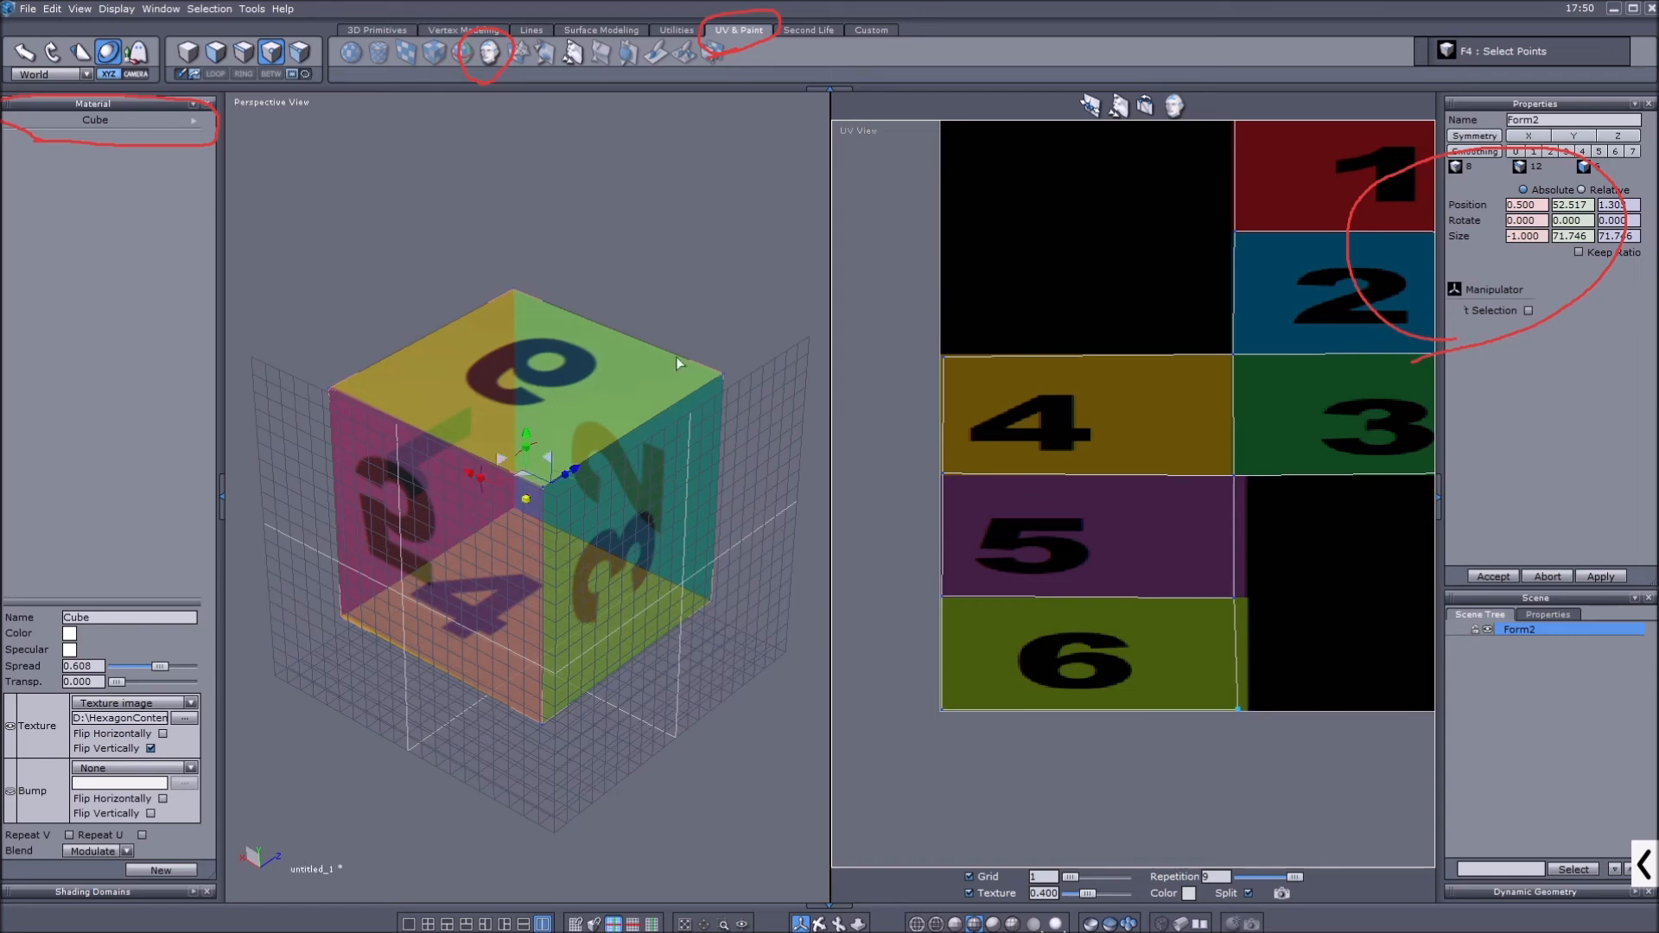
Return to object selection and orbit around the cube to compare its textured faces with the fitted UV island.
{"action": "key", "text": "F1"}
{"action": "left_click_drag", "start_coordinate": [819, 923], "coordinate": [760, 618]}
{"action": "scroll", "coordinate": [565, 731], "scroll_direction": "up", "scroll_amount": 5}
{"action": "scroll", "coordinate": [565, 731], "scroll_direction": "down", "scroll_amount": 5}
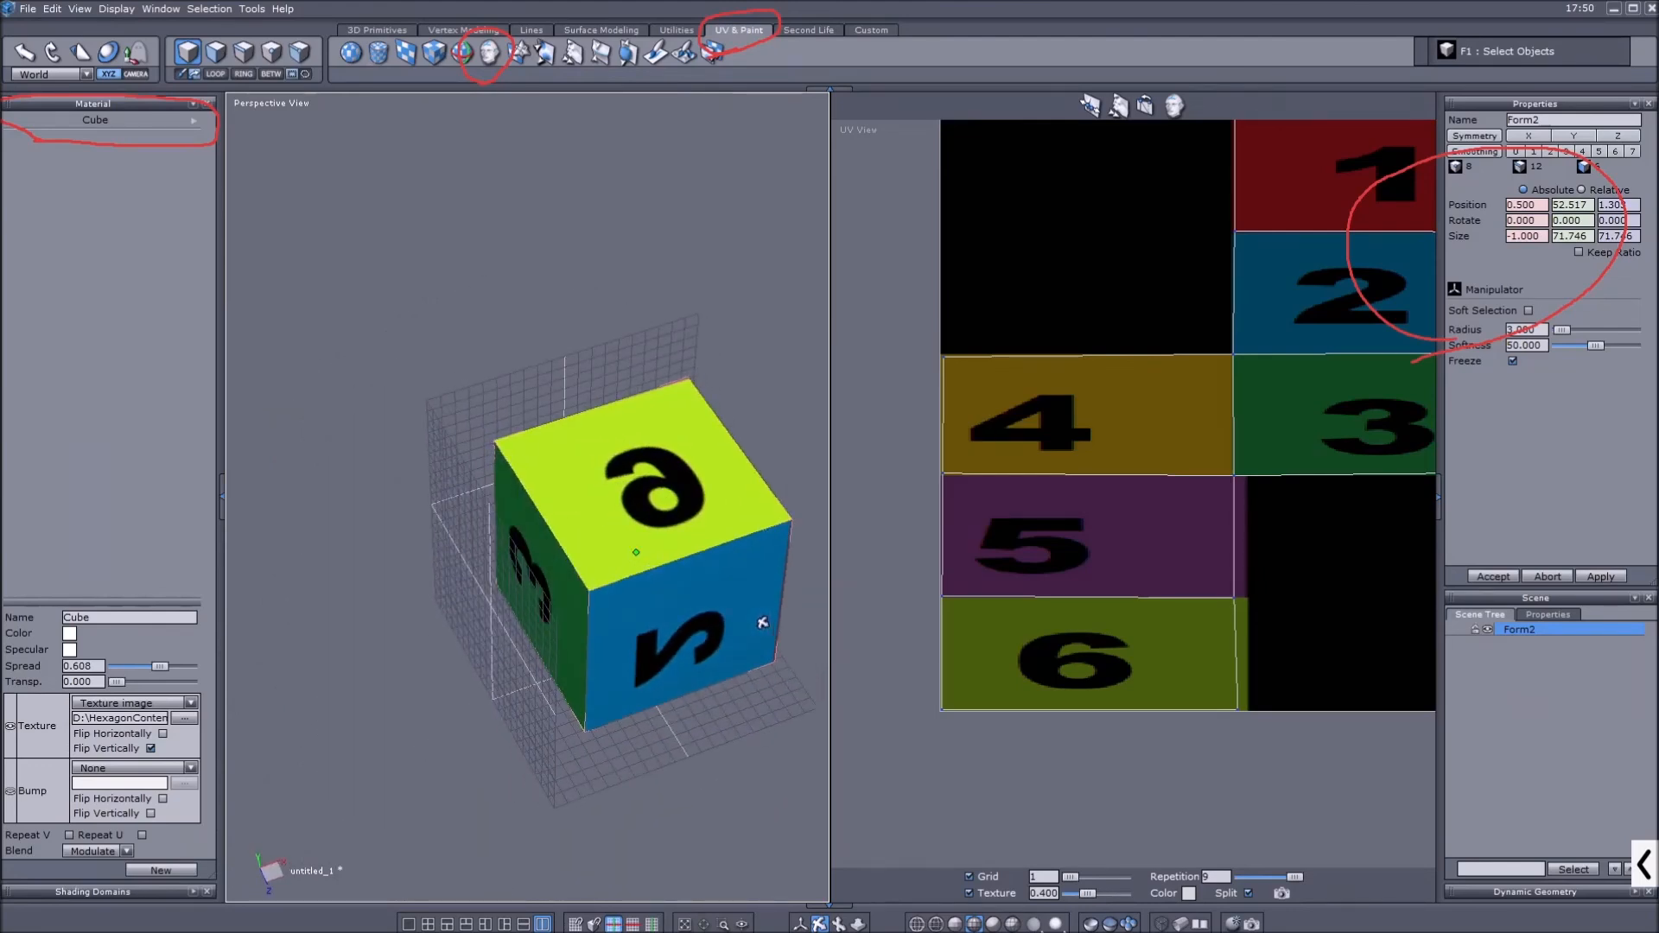
{"action": "scroll", "coordinate": [1123, 585], "scroll_direction": "down", "scroll_amount": 2}
{"action": "scroll", "coordinate": [1219, 432], "scroll_direction": "up", "scroll_amount": 3}
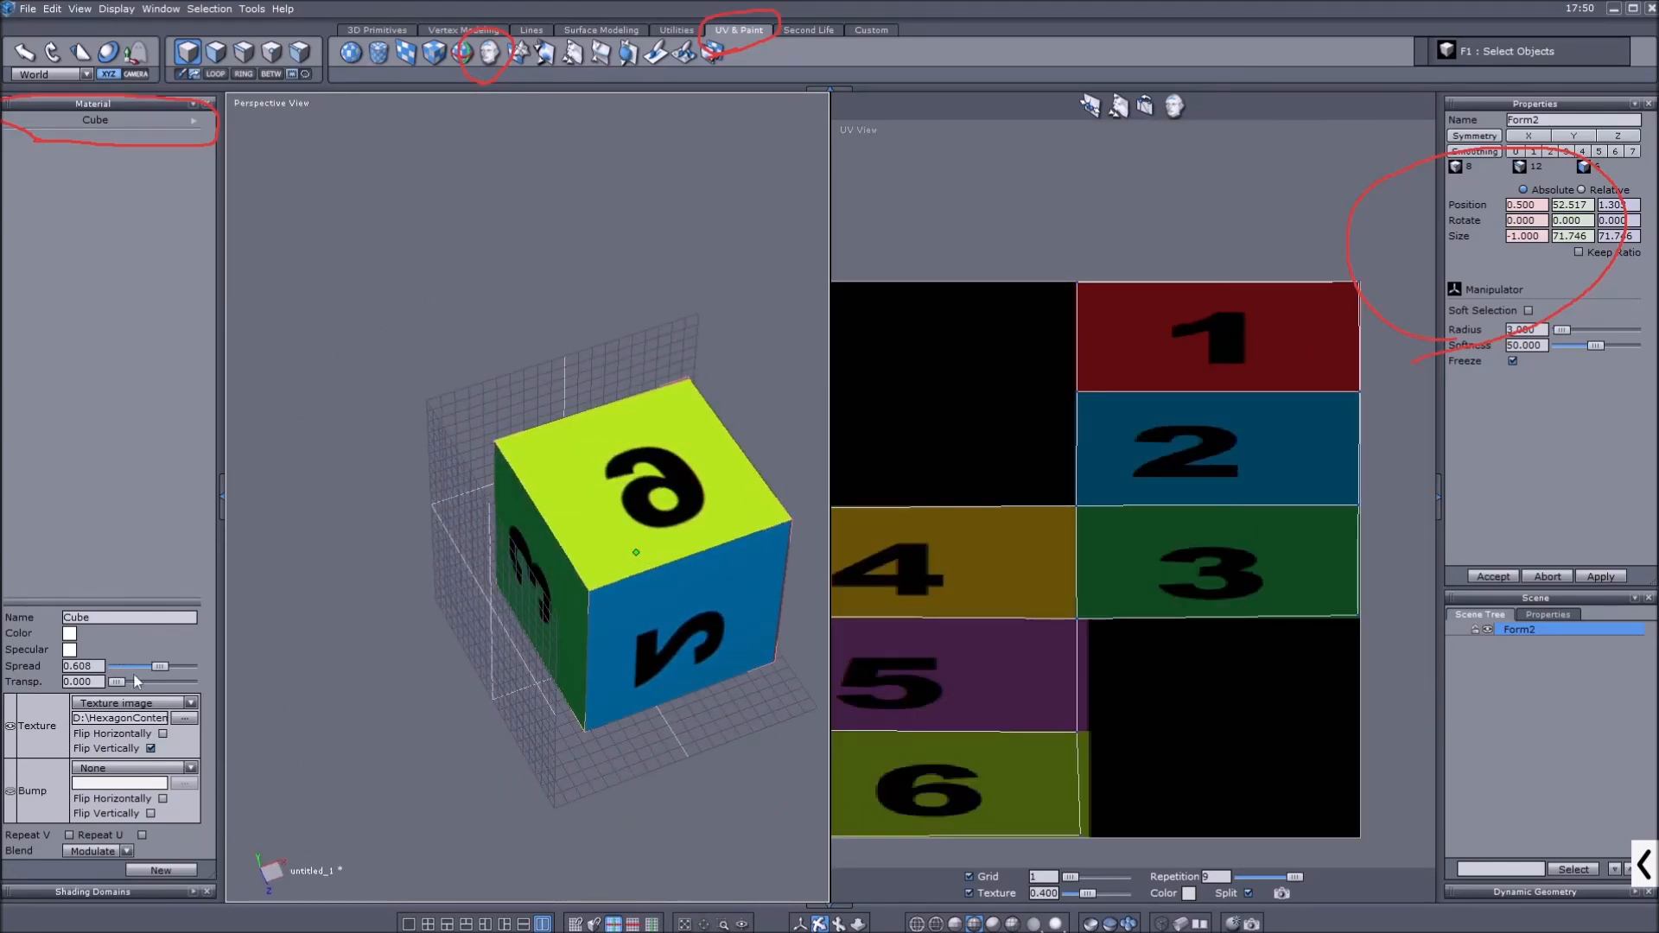
Flip the Cube material's texture image horizontally.
{"action": "left_click", "coordinate": [163, 733]}
{"action": "scroll", "coordinate": [977, 550], "scroll_direction": "down", "scroll_amount": 2}
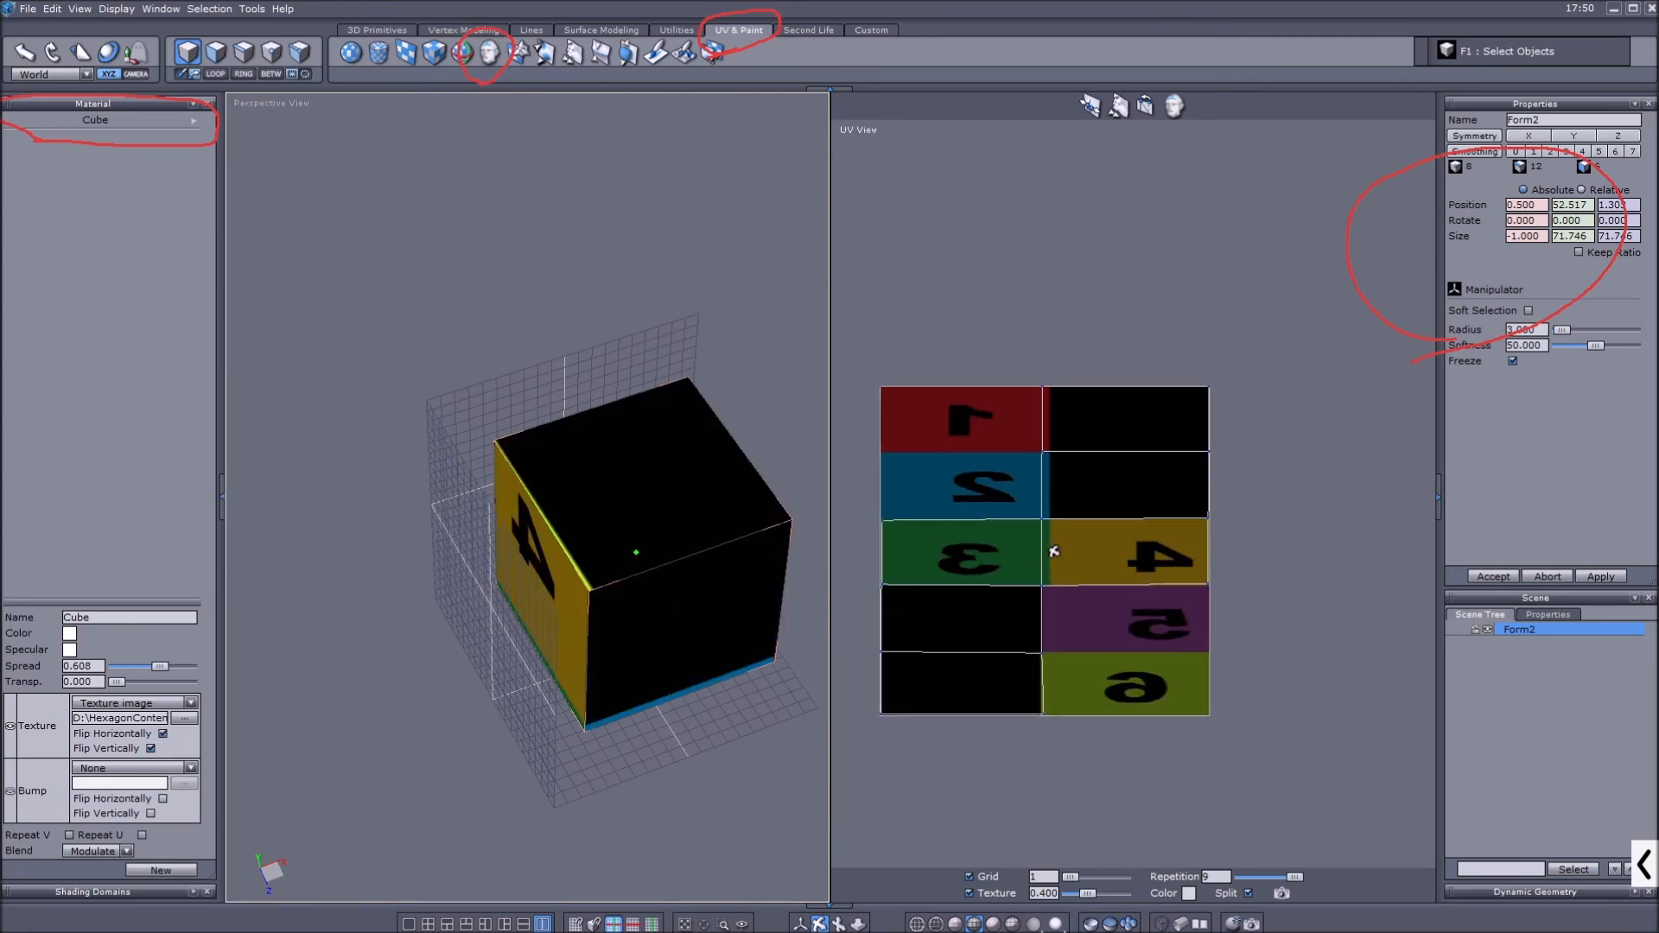
{"action": "scroll", "coordinate": [1041, 548], "scroll_direction": "up", "scroll_amount": 1}
{"action": "scroll", "coordinate": [1049, 497], "scroll_direction": "down", "scroll_amount": 2}
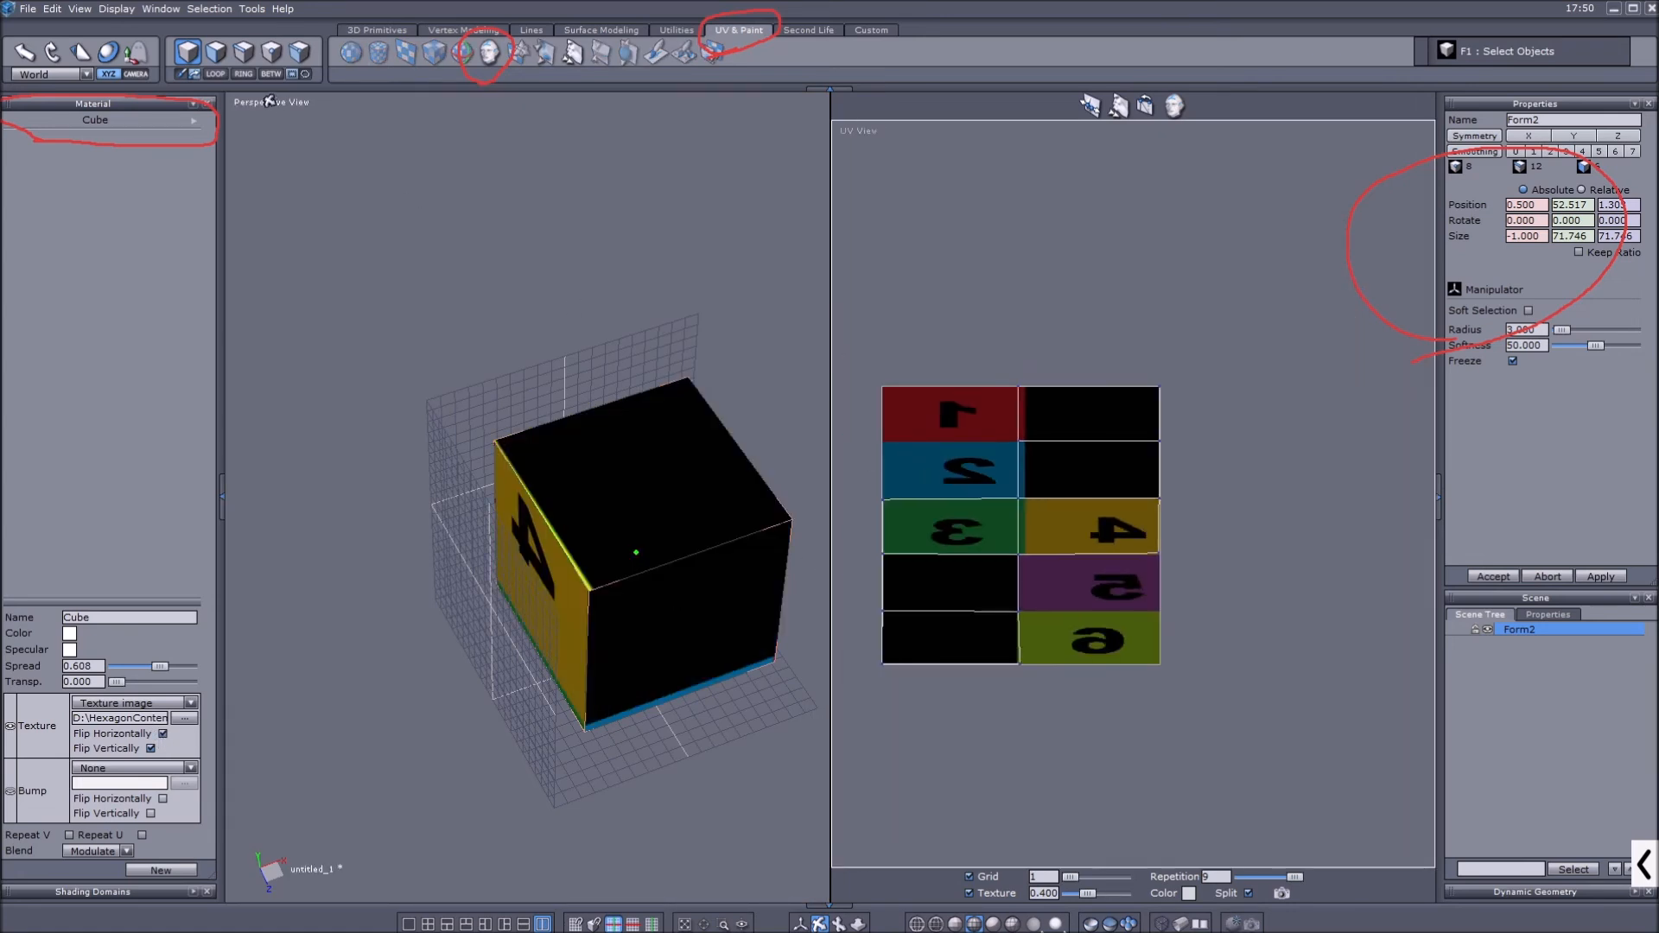
Select all the cube's UV points and mirror the island horizontally, adjusting its width to fit the flipped texture.
{"action": "key", "text": "F4"}
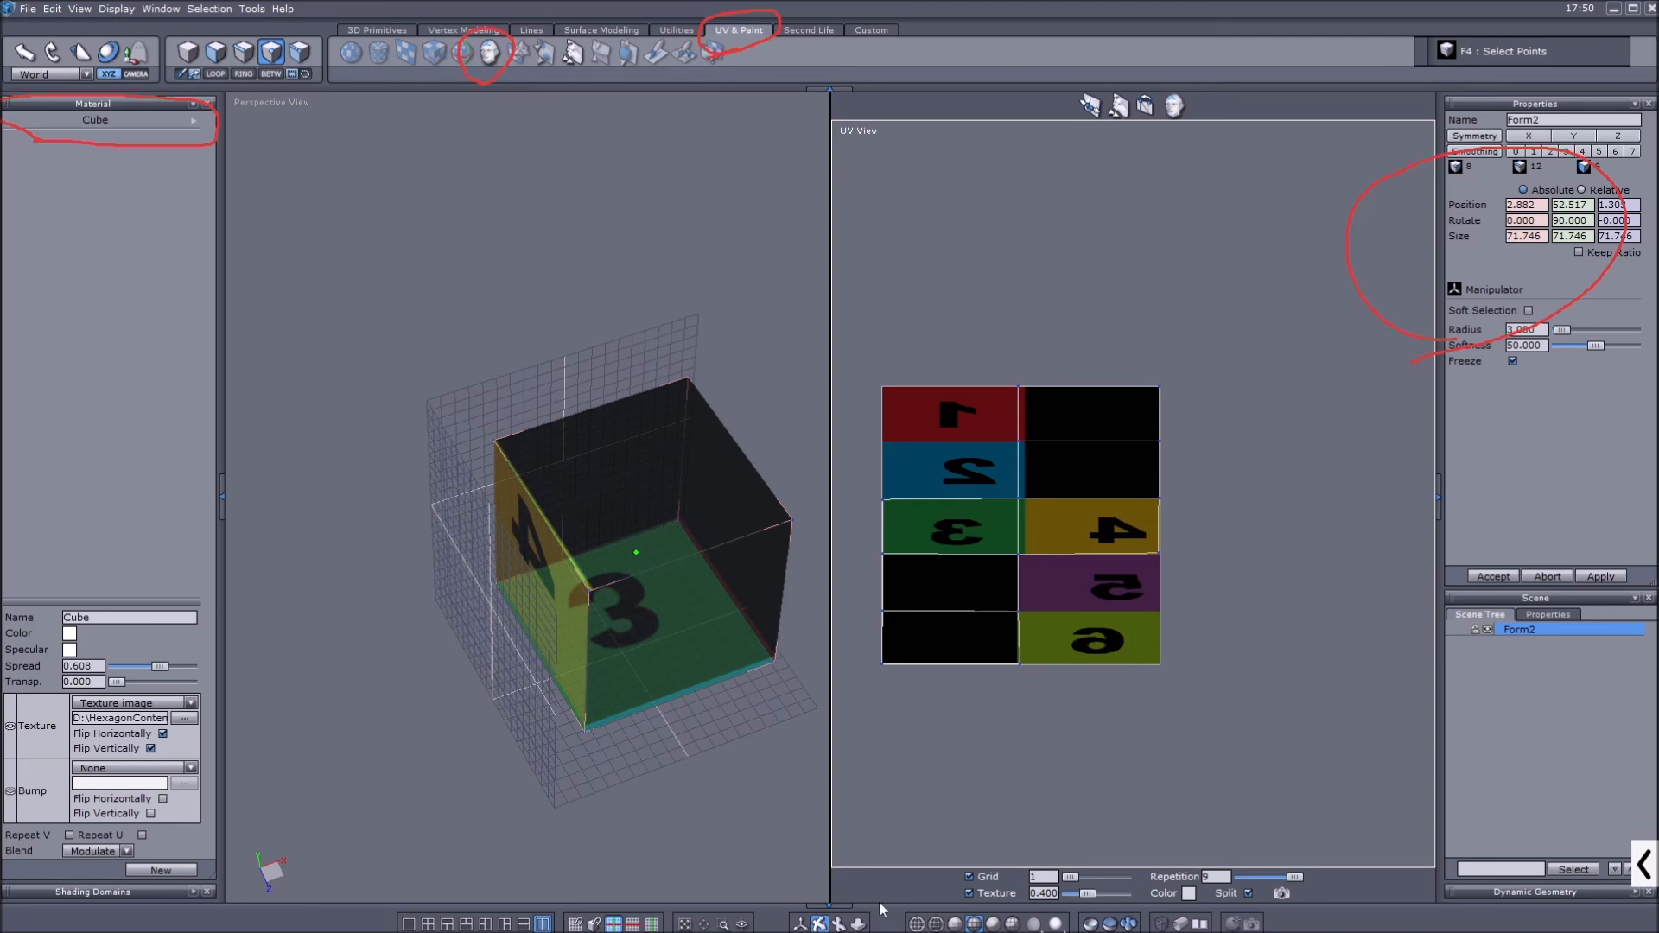
{"action": "left_click", "coordinate": [800, 923]}
{"action": "left_click_drag", "start_coordinate": [864, 337], "coordinate": [1195, 744]}
{"action": "scroll", "coordinate": [1036, 485], "scroll_direction": "up", "scroll_amount": 2}
{"action": "left_click_drag", "start_coordinate": [1076, 543], "coordinate": [956, 565]}
{"action": "middle_click_drag", "start_coordinate": [1103, 473], "coordinate": [1172, 473]}
{"action": "left_click_drag", "start_coordinate": [1142, 546], "coordinate": [1149, 546]}
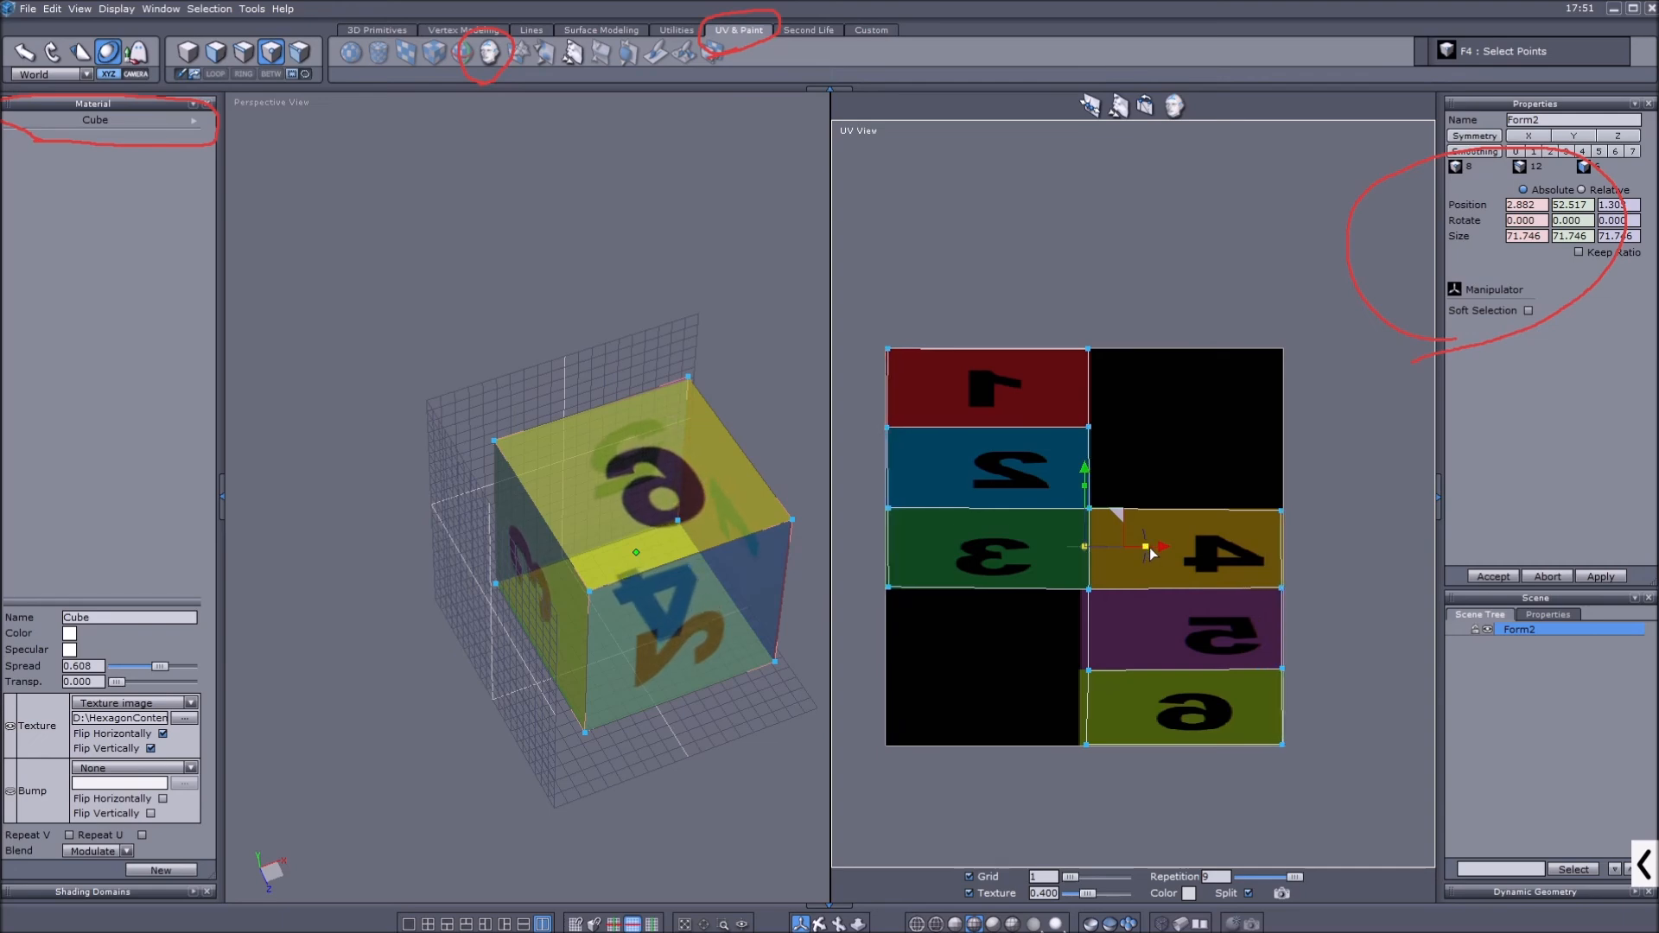
Return to object selection and orbit the cube to examine the number orientation on its faces.
{"action": "key", "text": "F1"}
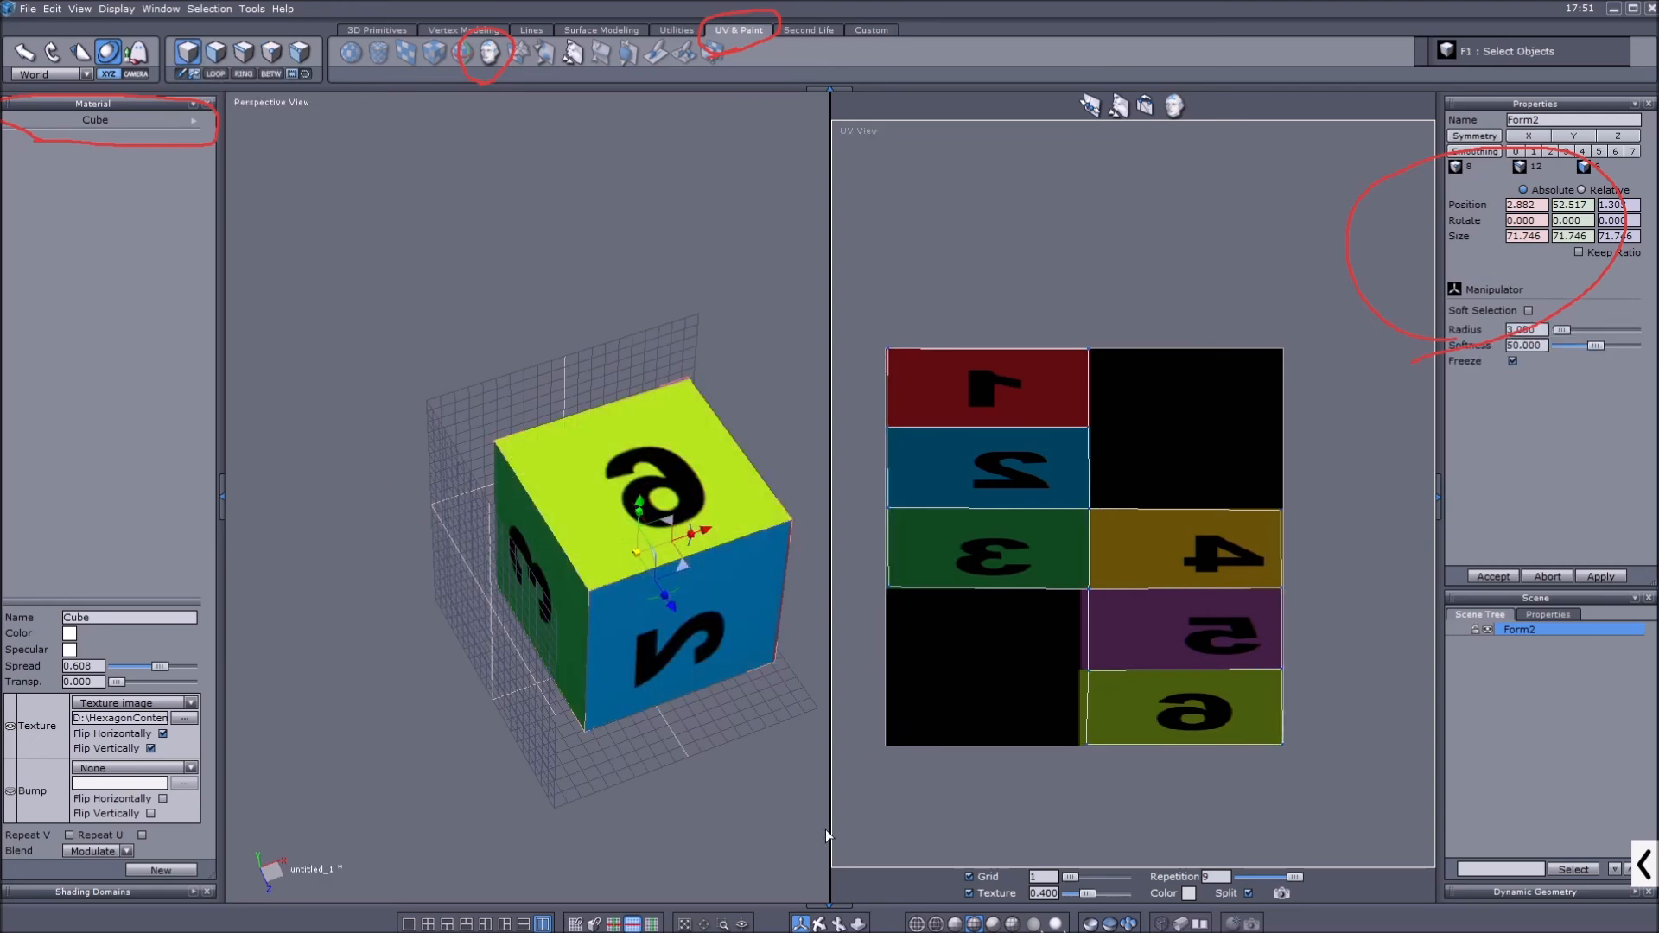
{"action": "left_click", "coordinate": [818, 923]}
{"action": "left_click_drag", "start_coordinate": [637, 685], "coordinate": [655, 651]}
{"action": "mouse_move", "coordinate": [655, 652]}
{"action": "right_mouse_down"}
{"action": "mouse_move", "coordinate": [578, 640]}
{"action": "mouse_move", "coordinate": [679, 658]}
{"action": "right_mouse_up"}
{"action": "left_click", "coordinate": [800, 923]}
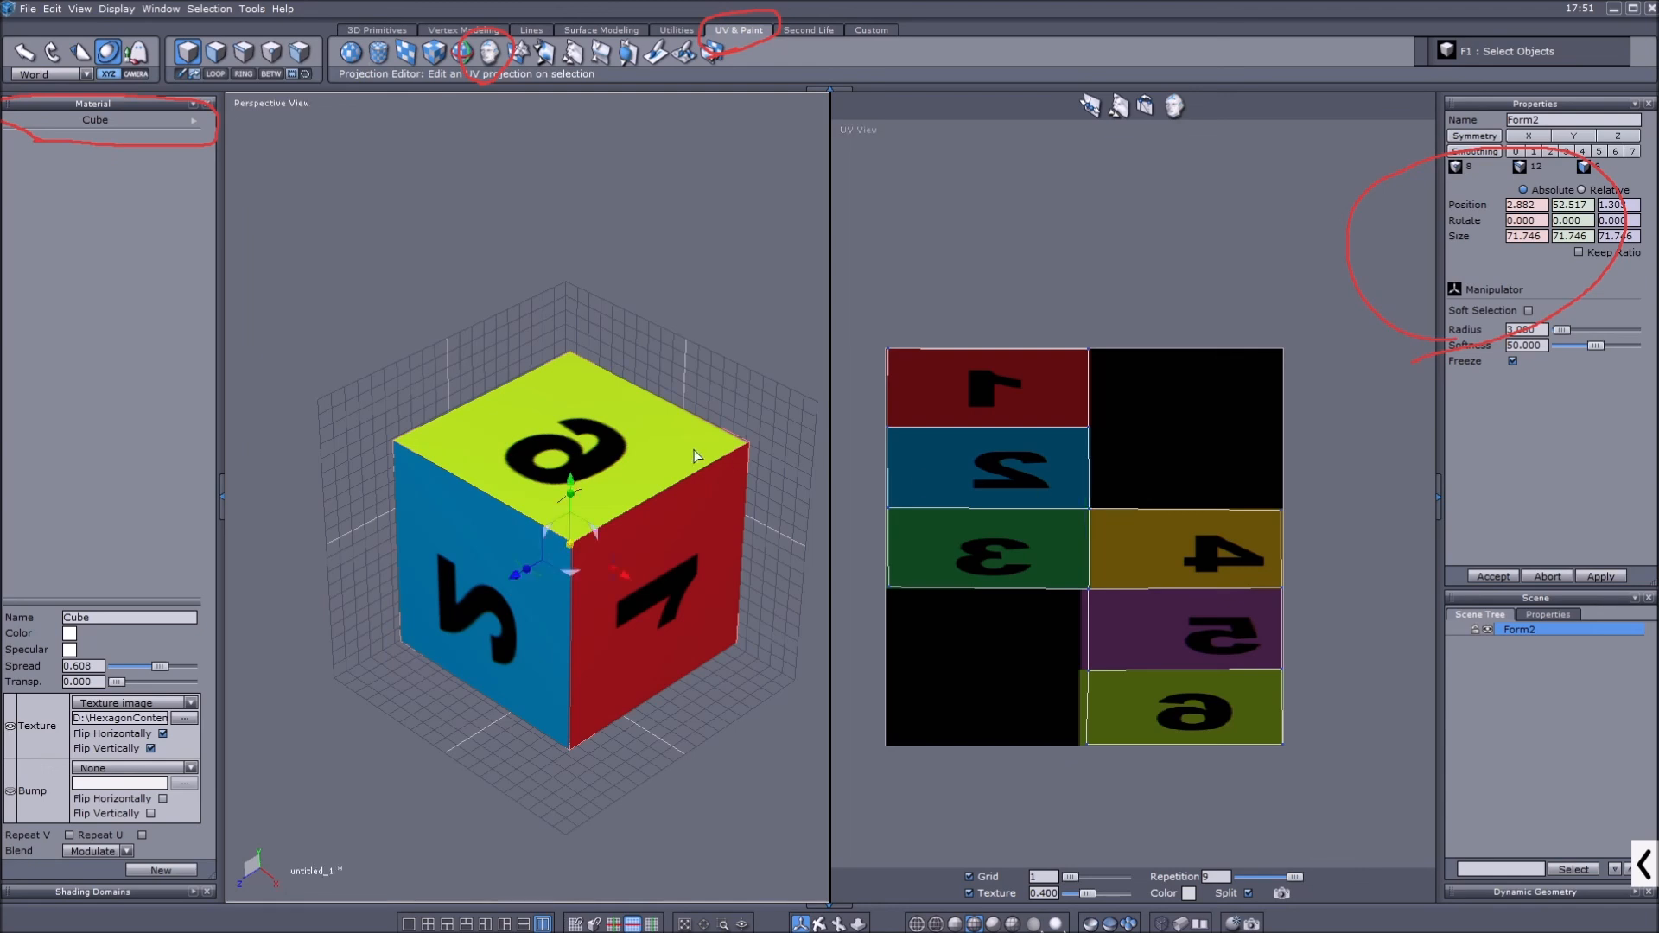
{"action": "scroll", "coordinate": [515, 430], "scroll_direction": "up", "scroll_amount": 2}
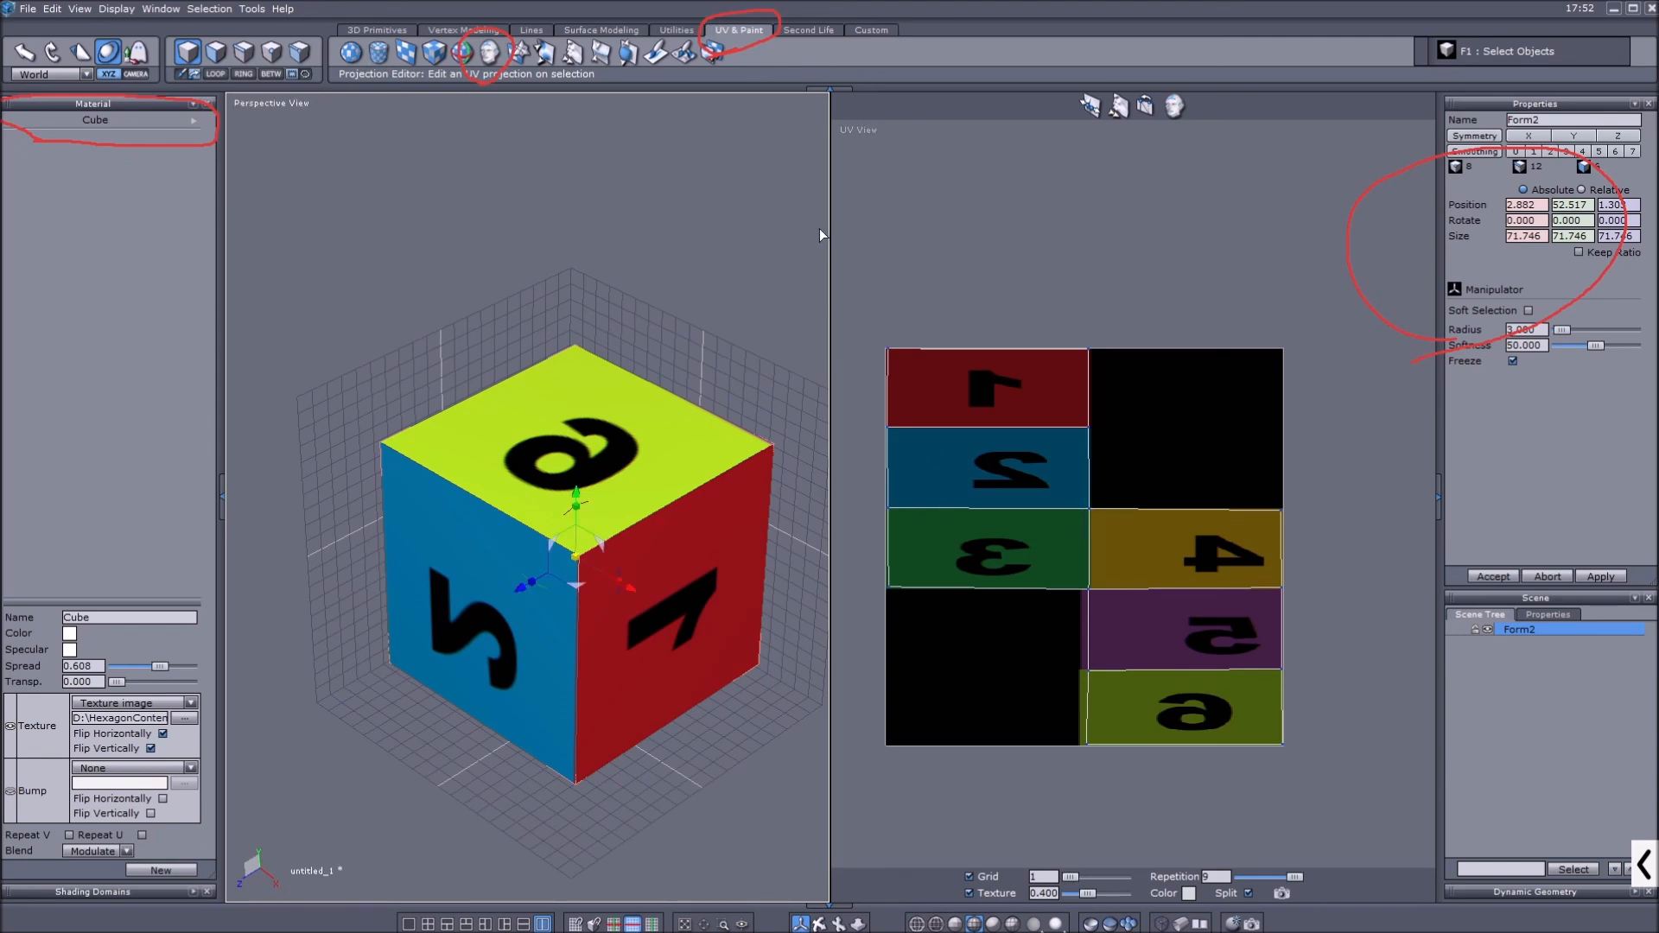
{"action": "scroll", "coordinate": [604, 246], "scroll_direction": "down", "scroll_amount": 2}
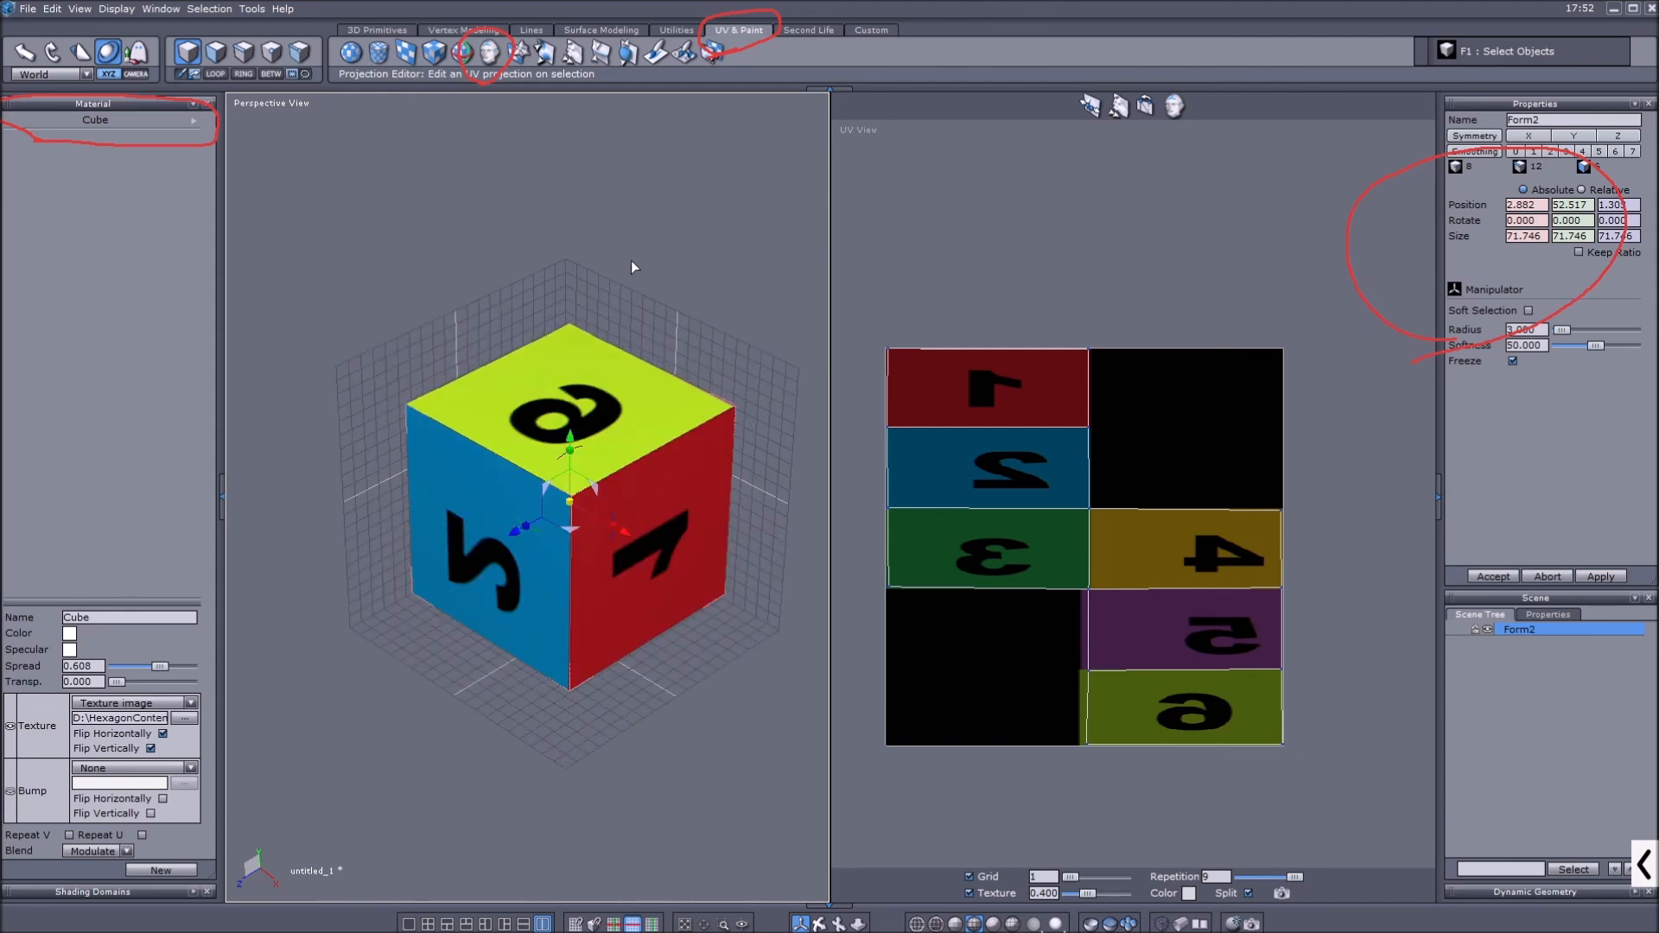